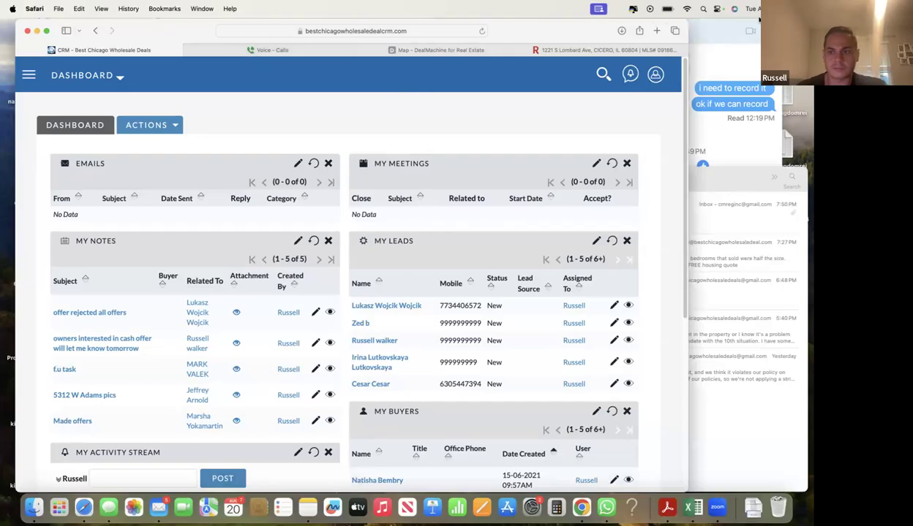
left_click(710, 296)
left_click(583, 289)
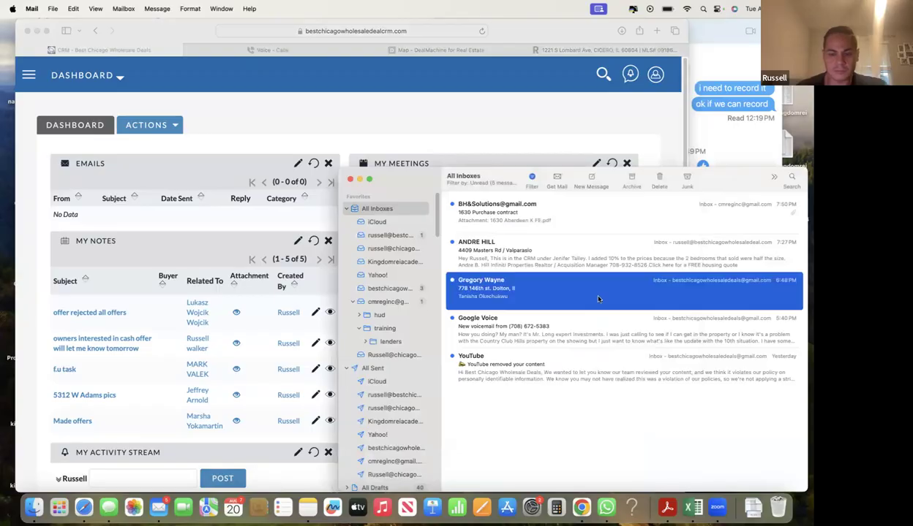
double_click(565, 262)
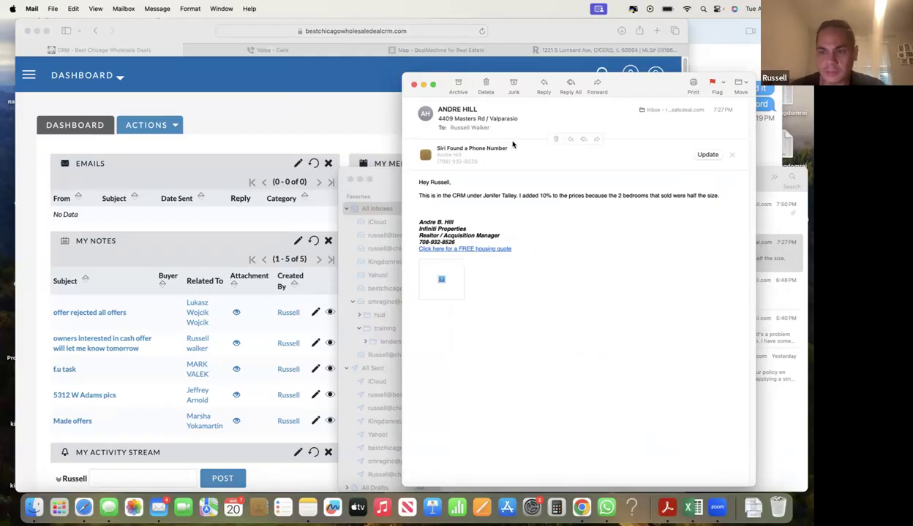
left_click_drag(614, 82, 587, 103)
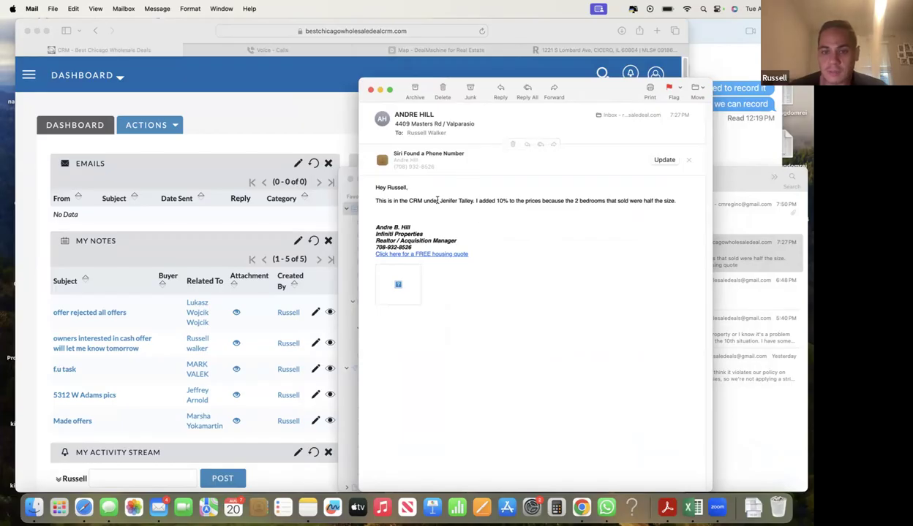
- Enlarge the message text and copy the lead's full name from the body
left_click_drag(439, 200, 450, 199)
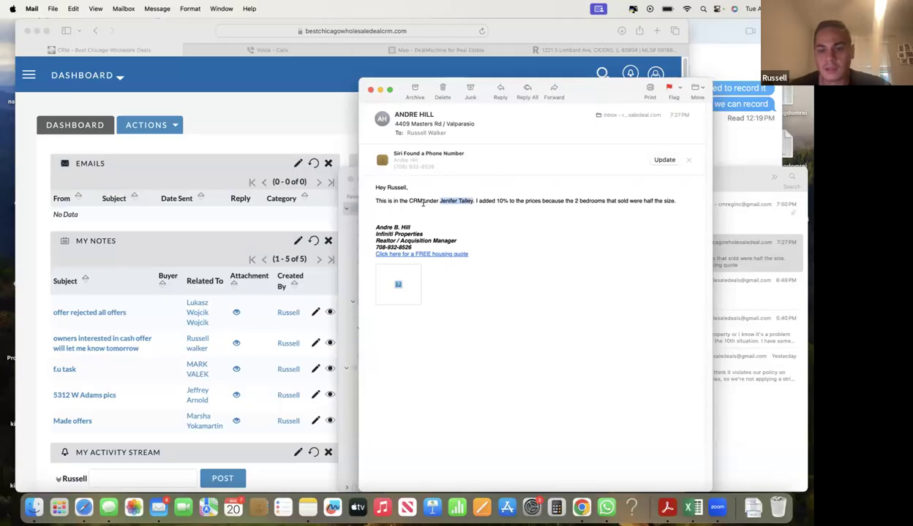
left_click(495, 185)
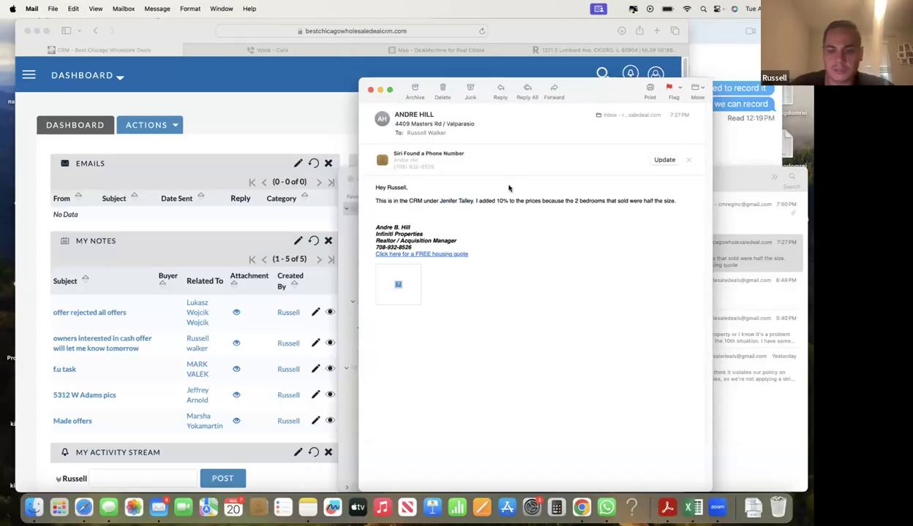
key("super+plus")
key("super+plus")
key("super+plus")
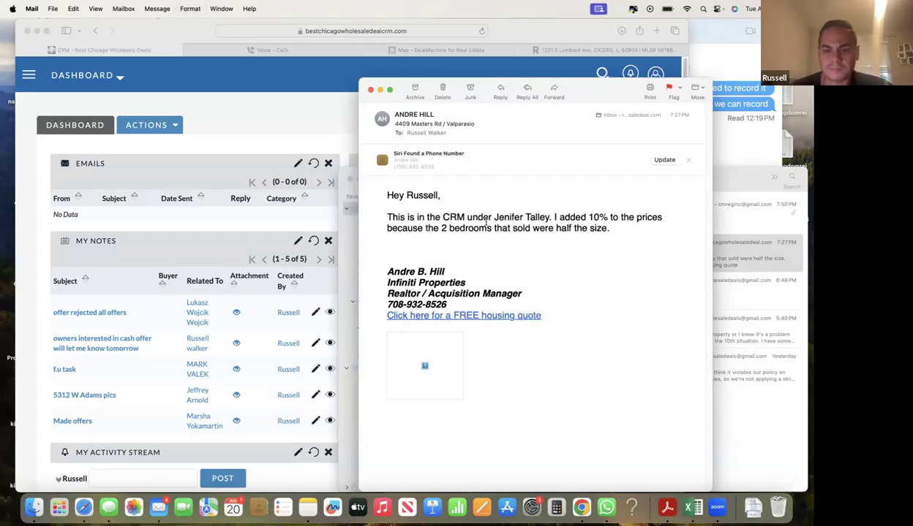
left_click_drag(496, 217, 544, 216)
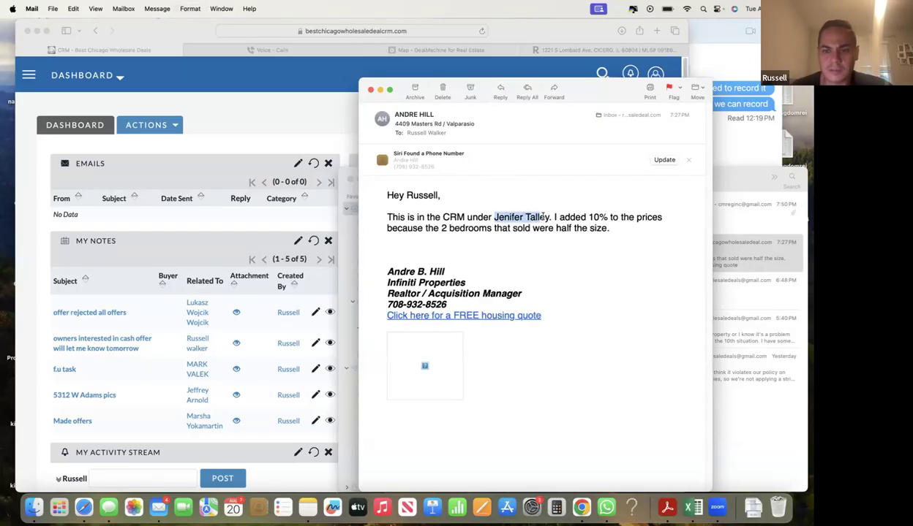
key("super+c")
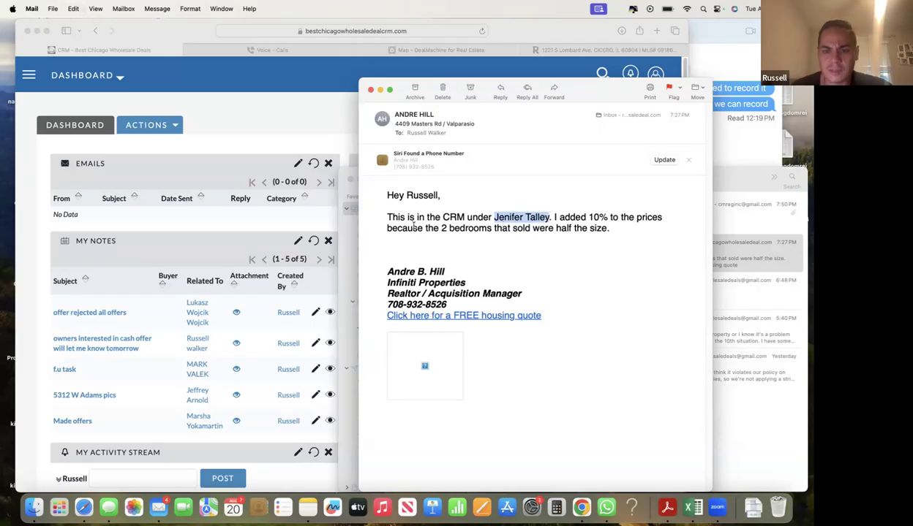
left_click(287, 140)
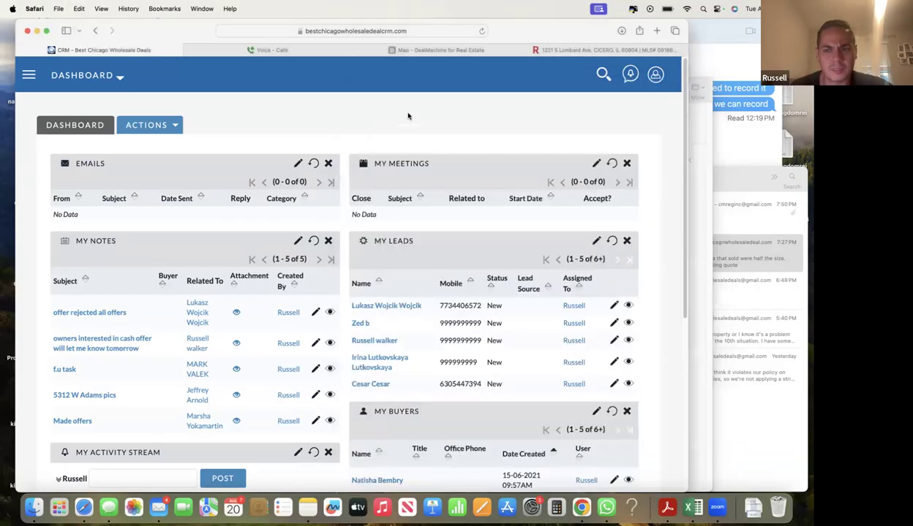
- Search the CRM for the pasted lead name and open the matching lead's record
left_click(598, 73)
key("super+v")
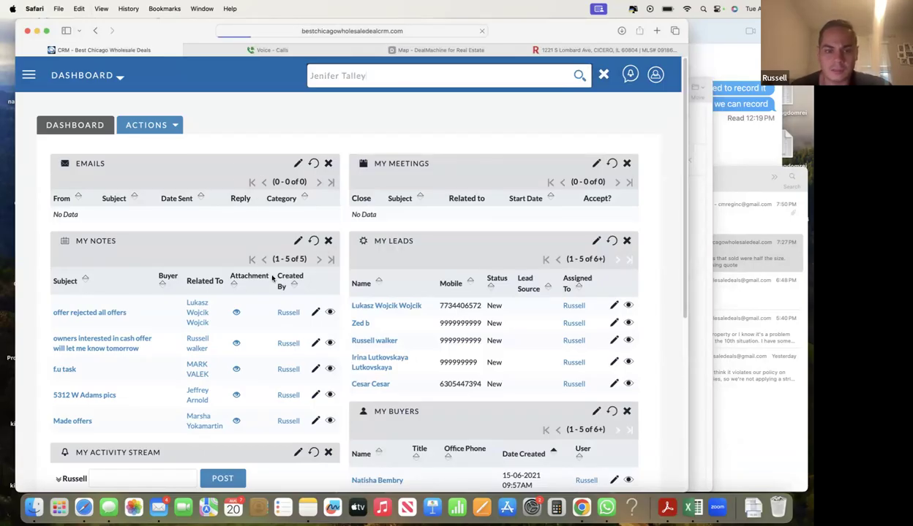
scroll(241, 285, "down", 1)
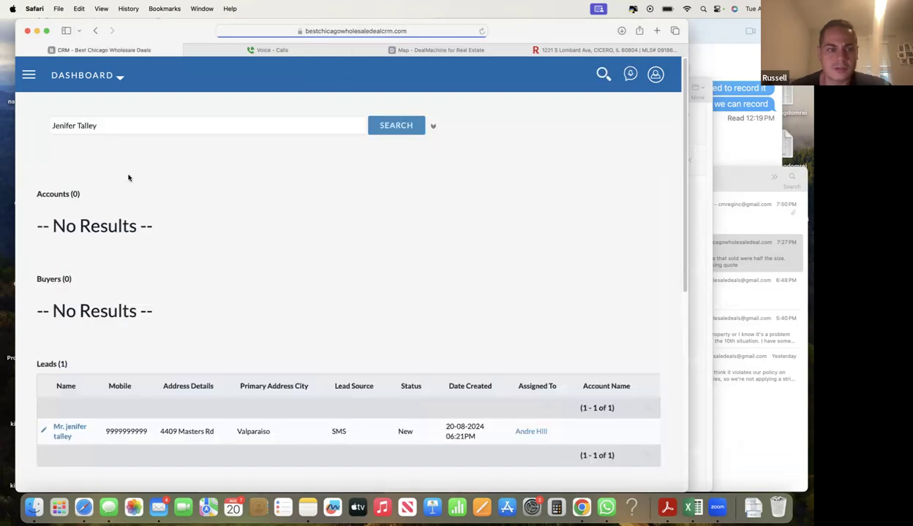
scroll(125, 207, "down", 5)
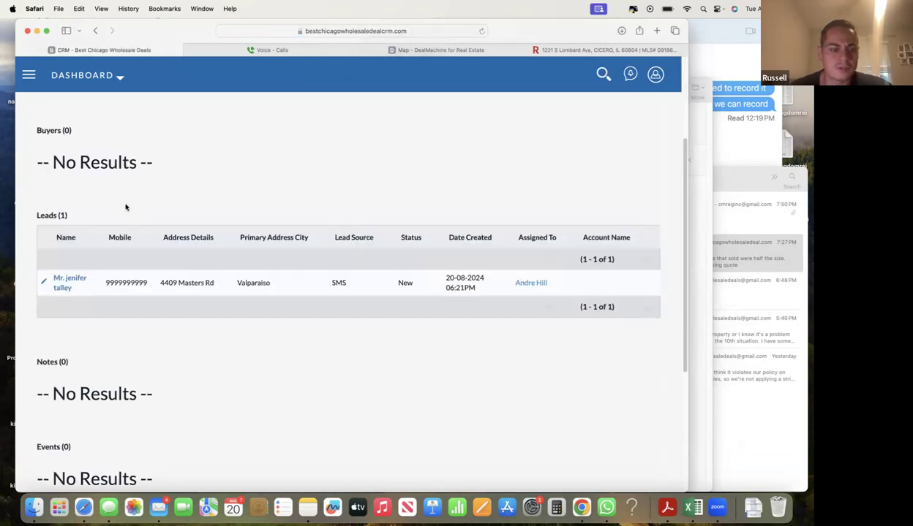
left_click(68, 280)
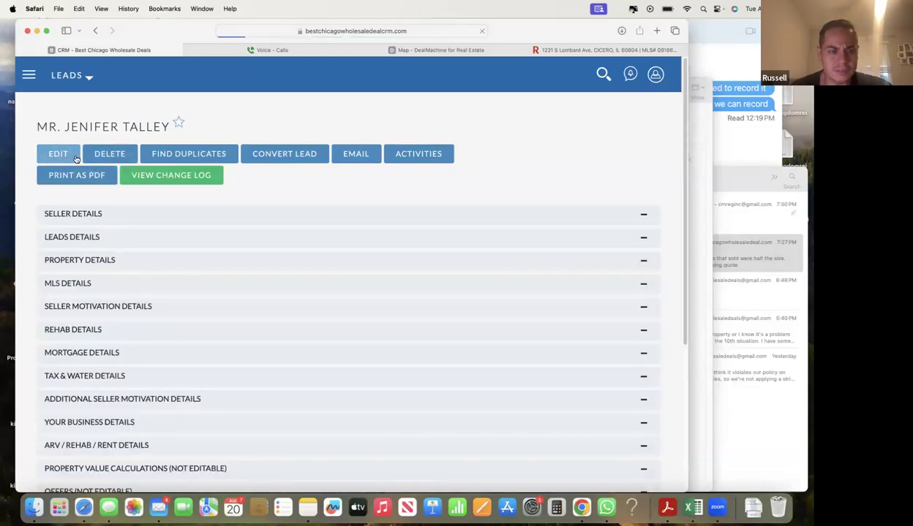
- Open the lead for editing and review its Primary Address
left_click(73, 155)
scroll(124, 295, "down", 2)
scroll(123, 295, "down", 5)
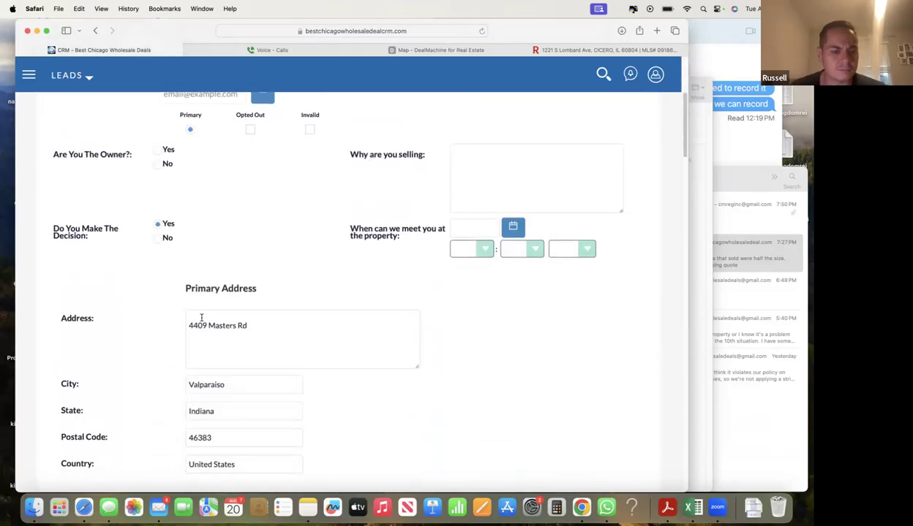
triple_click(267, 308)
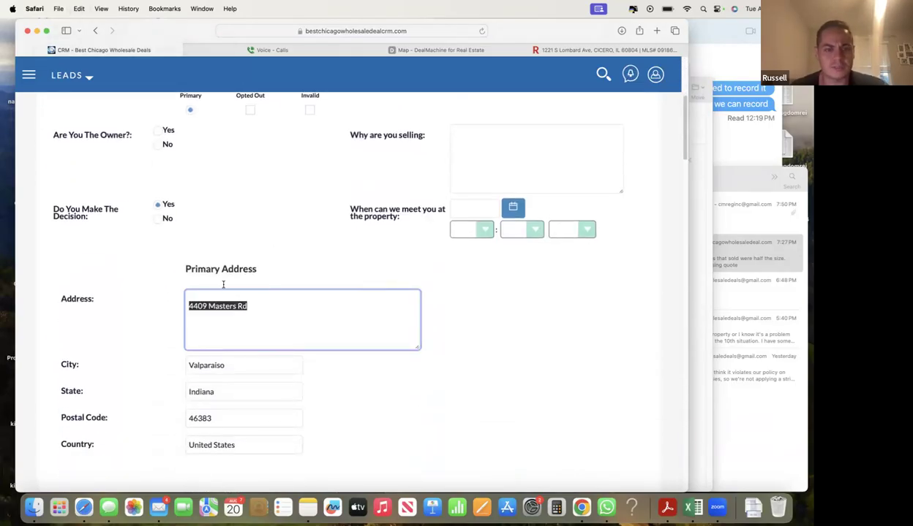
scroll(128, 327, "down", 9)
scroll(147, 344, "down", 2)
- Check the Above Ground SqFt value, then review the ARV / Rehab / Rent Details
triple_click(169, 327)
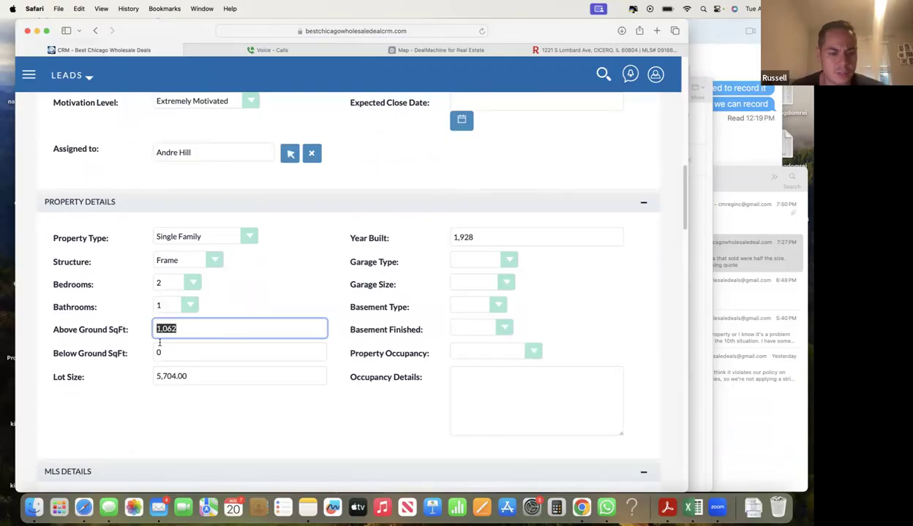
key("Tab")
triple_click(171, 330)
left_click(188, 332)
key("shift+Left")
scroll(163, 335, "down", 10)
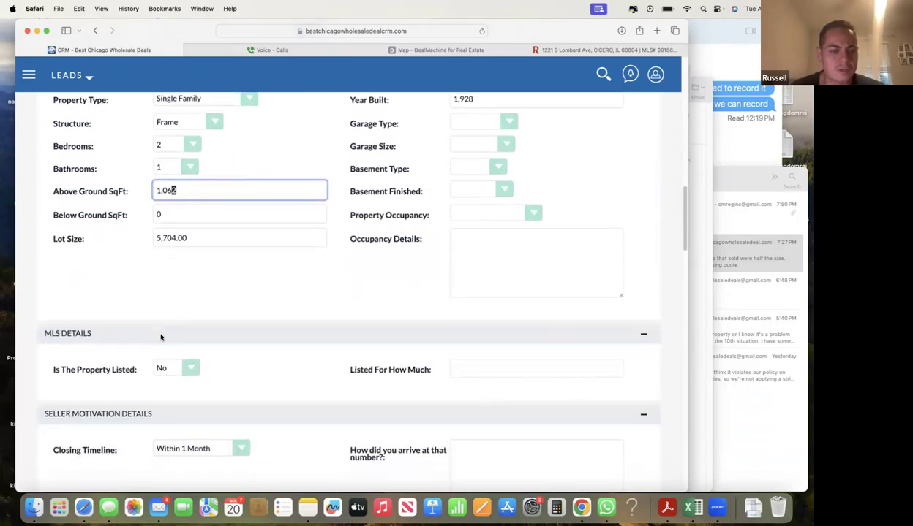
scroll(163, 336, "down", 1)
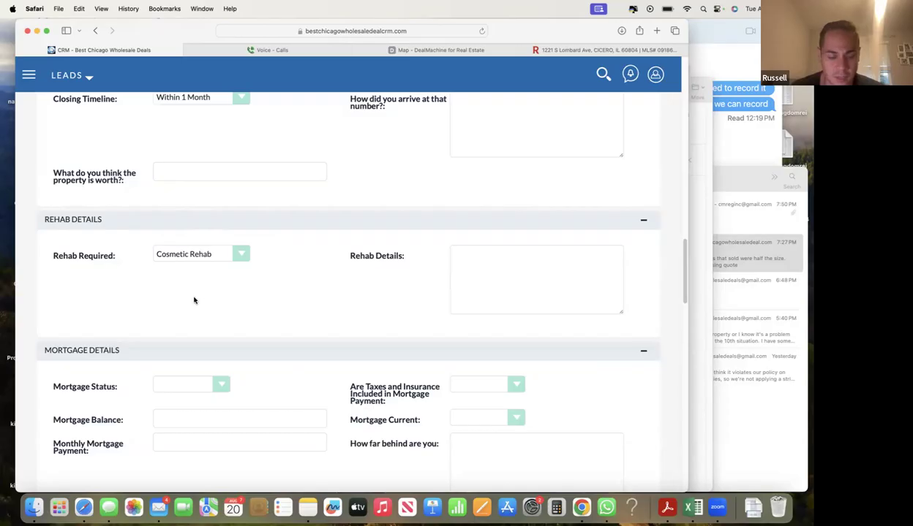
scroll(188, 300, "down", 10)
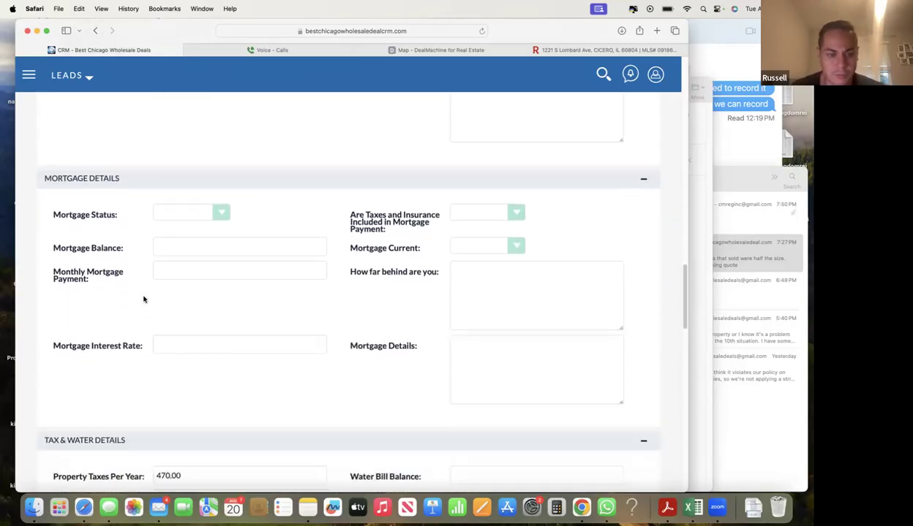
scroll(144, 300, "down", 17)
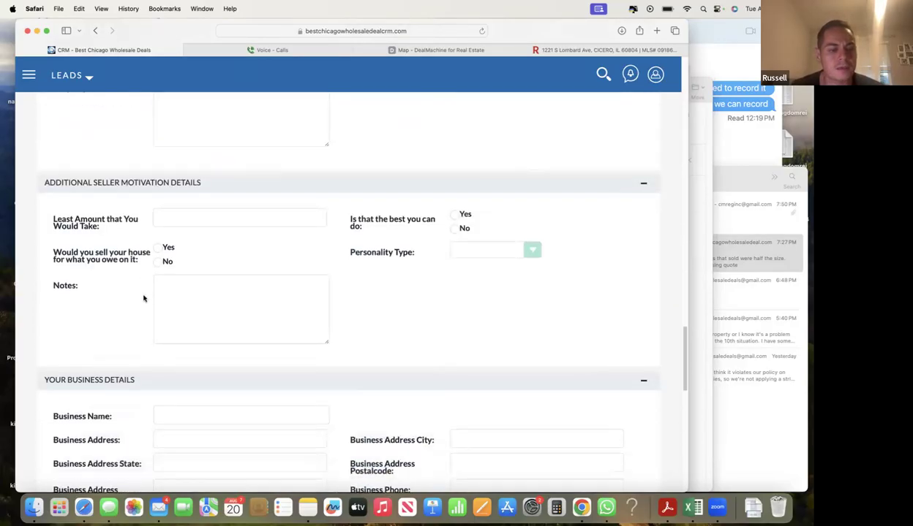
scroll(144, 300, "down", 2)
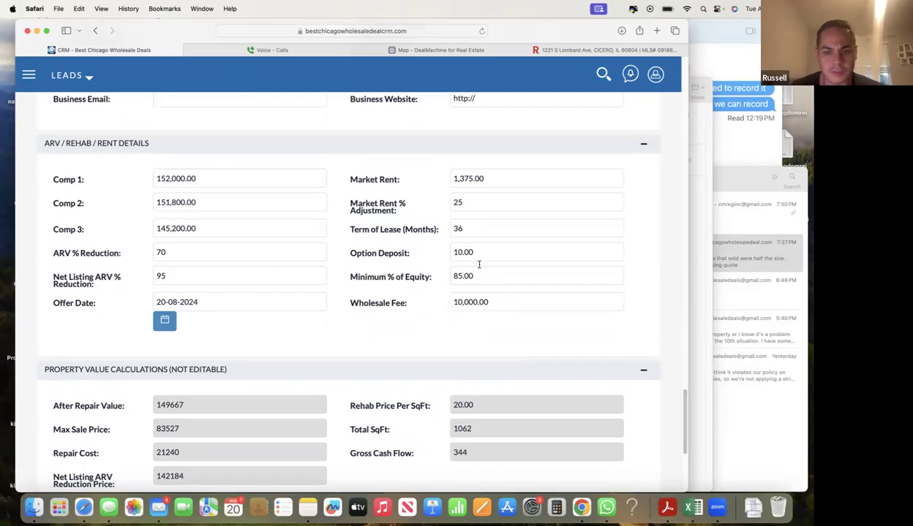
- Compare the lead's Market Rent value against the agent's email
double_click(458, 182)
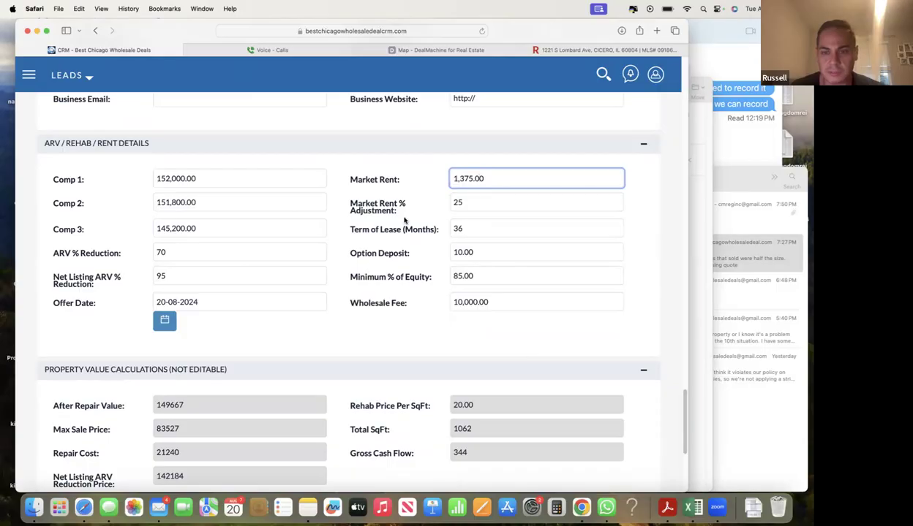
left_click(691, 245)
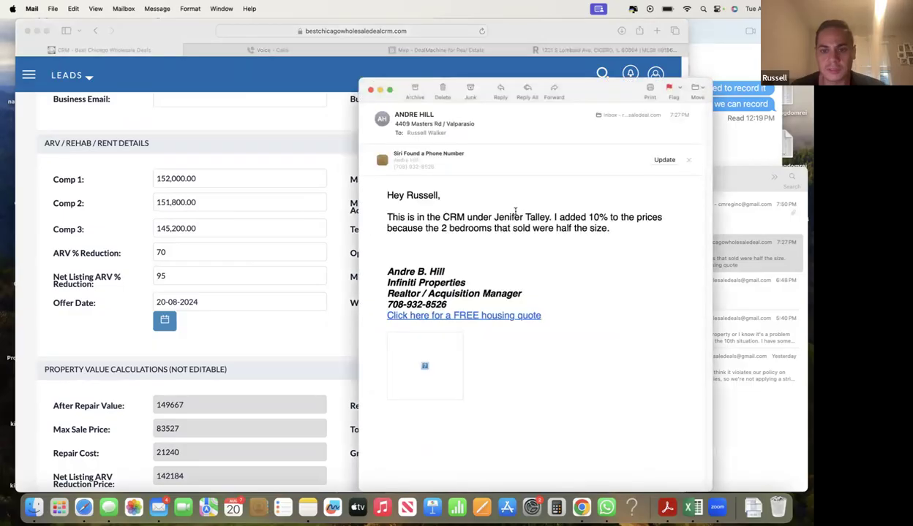
left_click(346, 203)
- Maximize the browser, select the lead's property address, and switch to Redfin
scroll(366, 161, "up", 5)
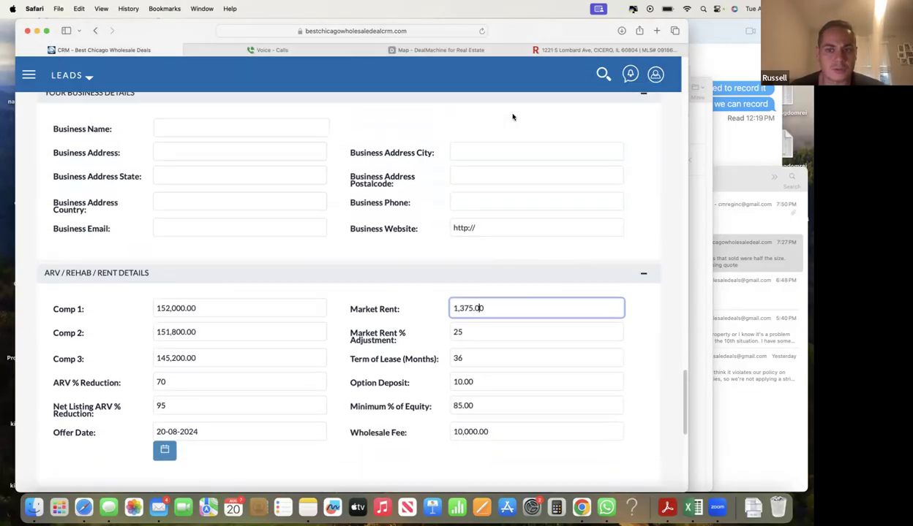
double_click(668, 26)
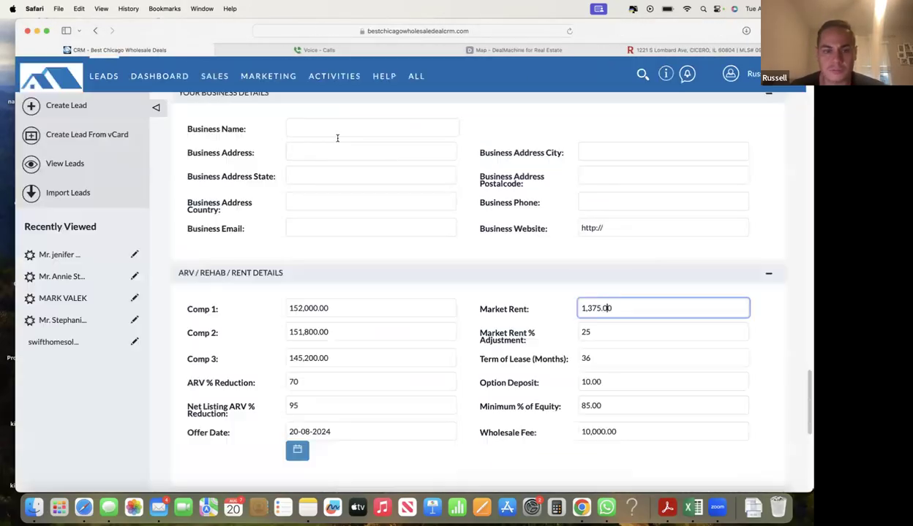
scroll(278, 230, "up", 15)
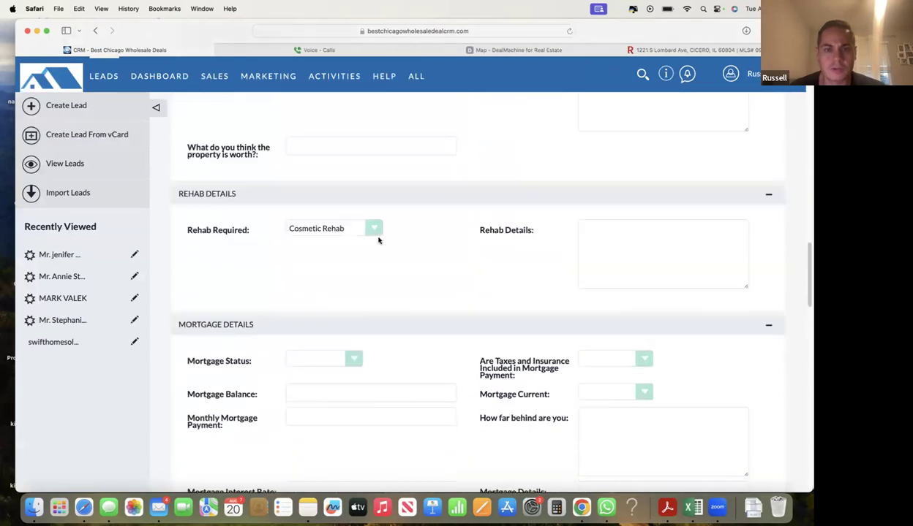
scroll(364, 229, "up", 15)
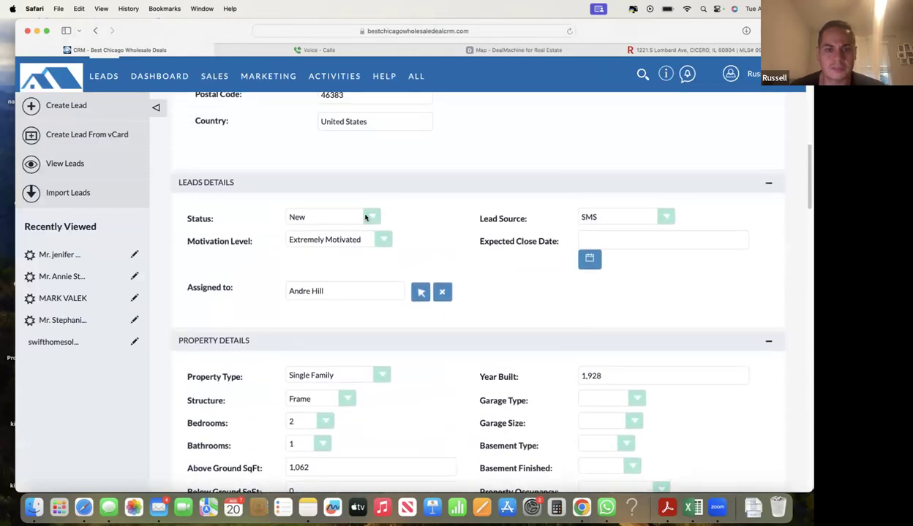
scroll(366, 217, "up", 1)
left_click_drag(381, 180, 320, 180)
key("super+c")
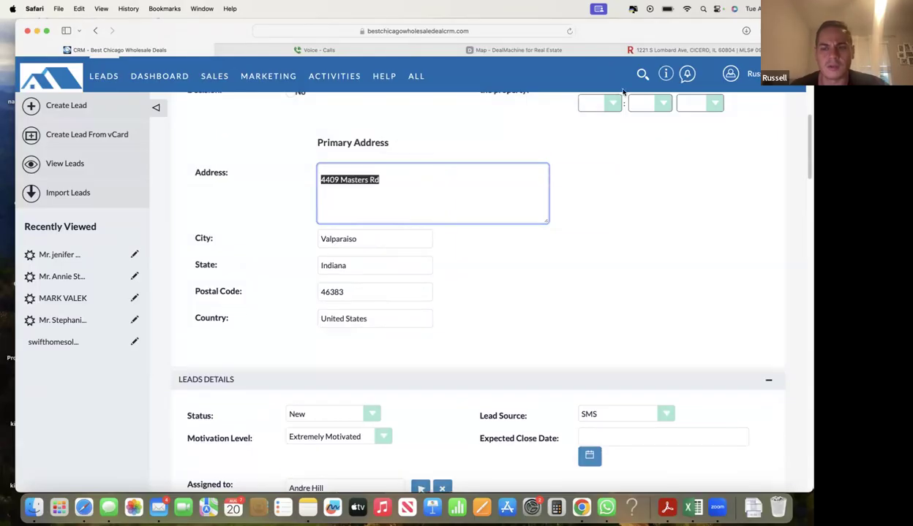
left_click(657, 50)
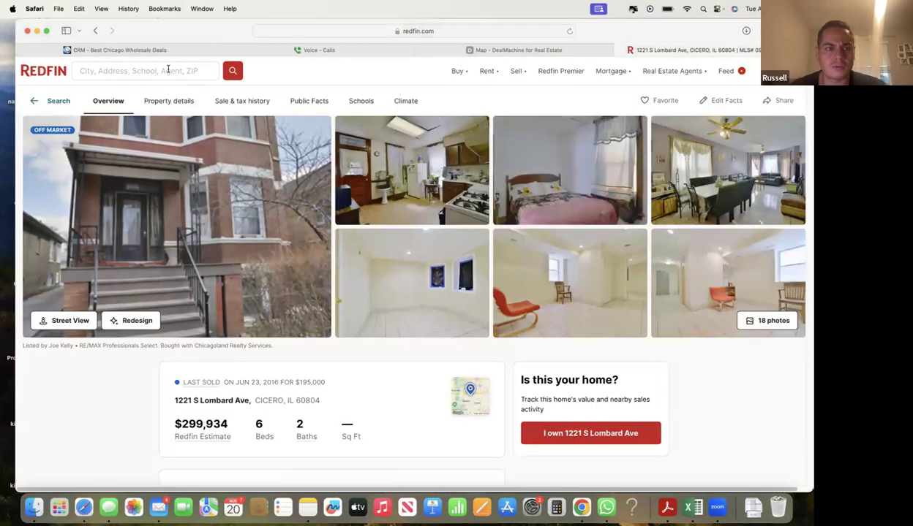
left_click(192, 71)
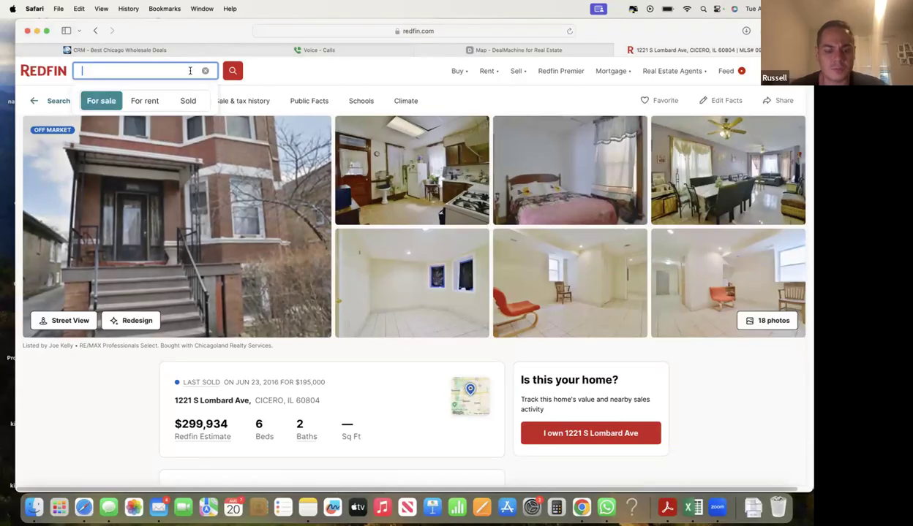
key("super+v")
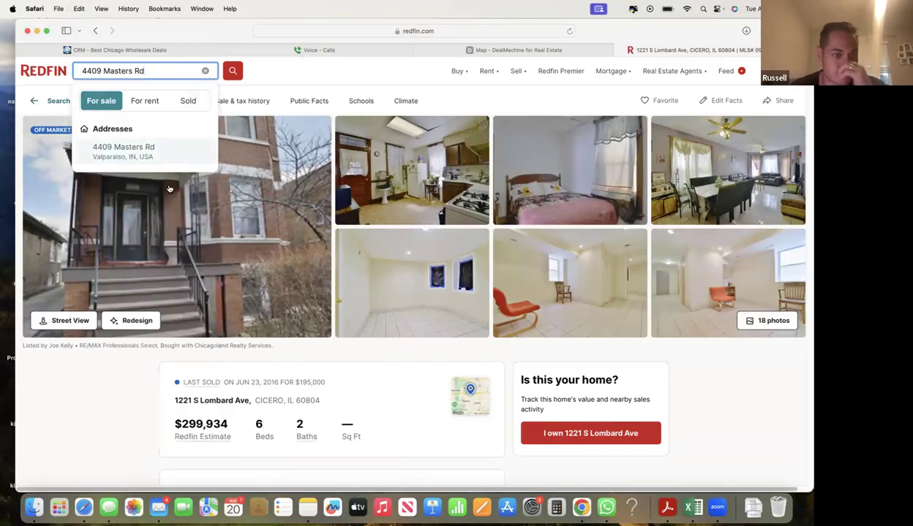
left_click(124, 152)
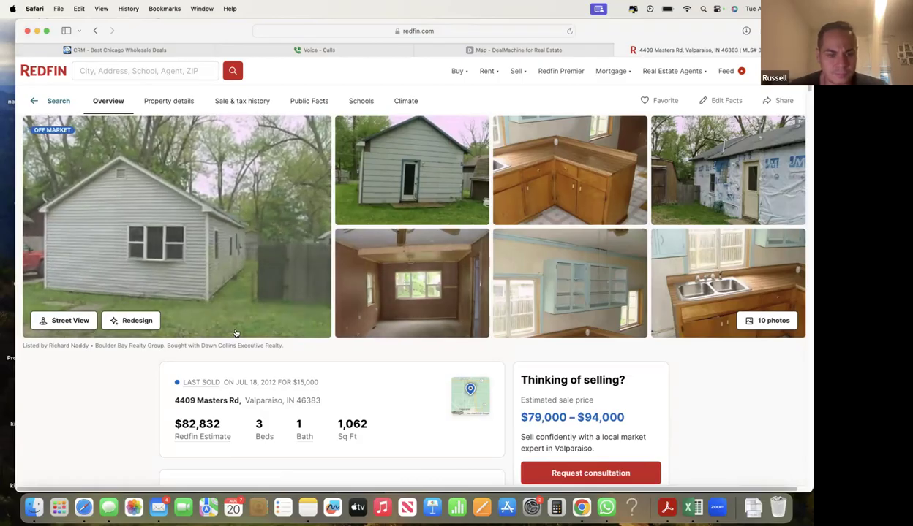
left_click_drag(262, 382, 285, 384)
left_click(266, 382)
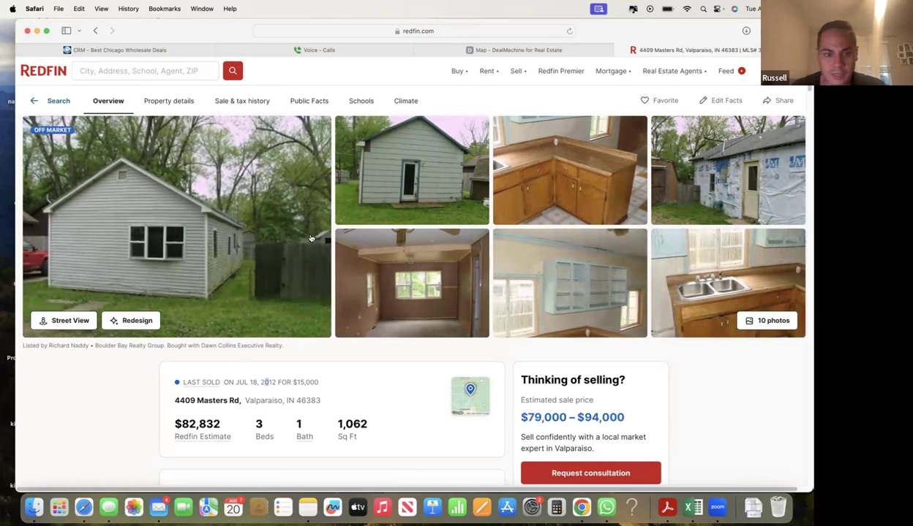
- Browse the listing's photo gallery, then bring up its location map
left_click(463, 242)
scroll(573, 313, "down", 5)
scroll(572, 313, "down", 5)
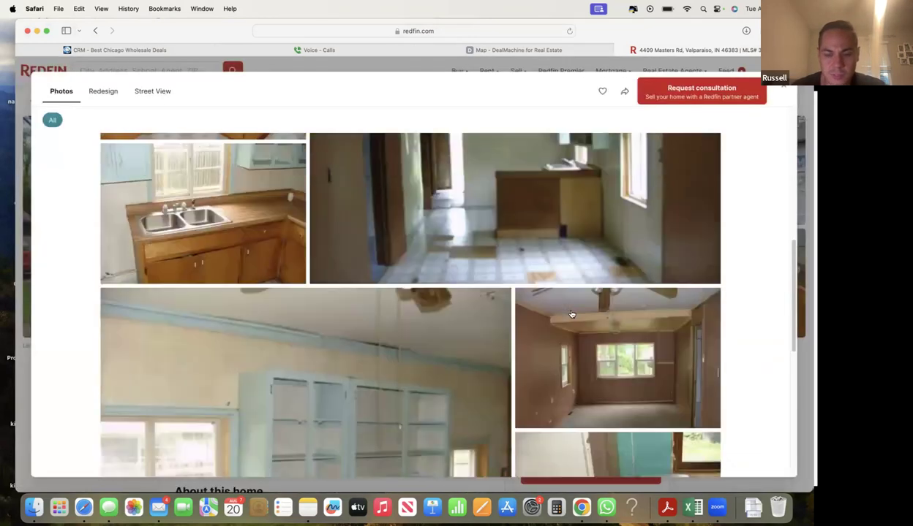
scroll(571, 315, "up", 5)
scroll(571, 315, "up", 10)
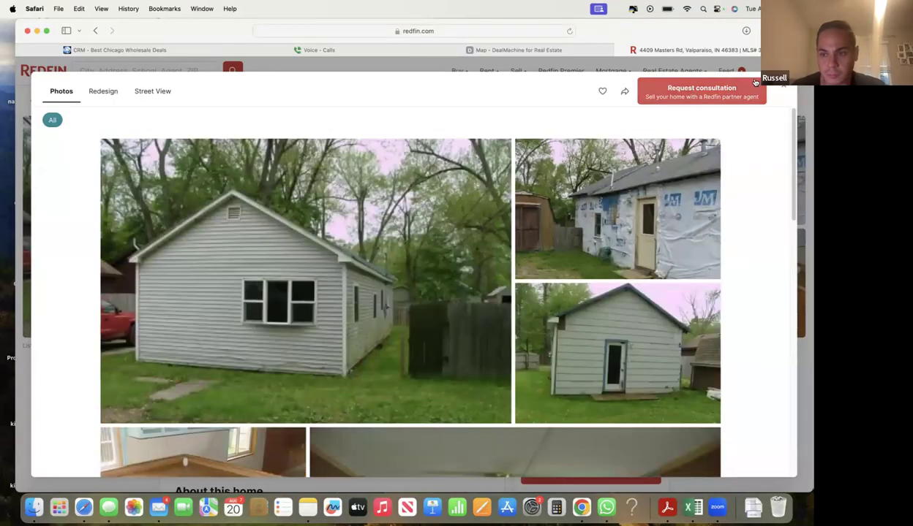
left_click(783, 87)
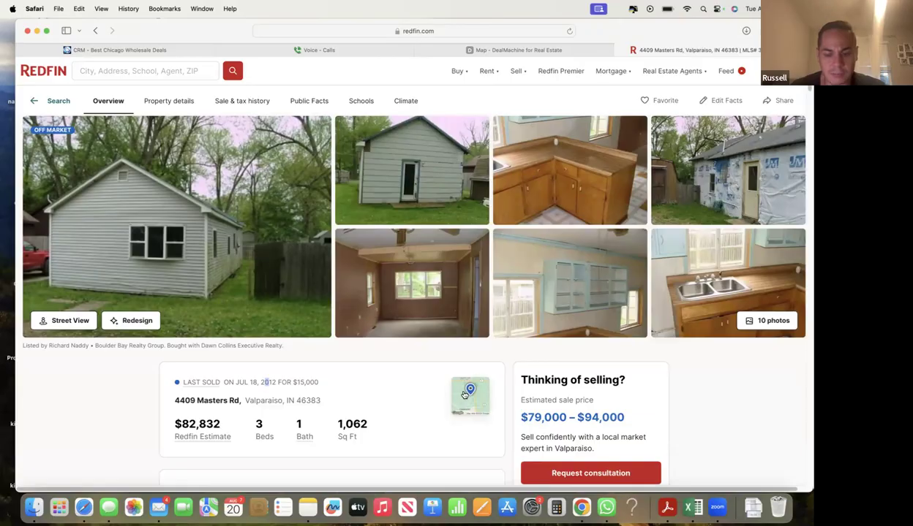
left_click(463, 394)
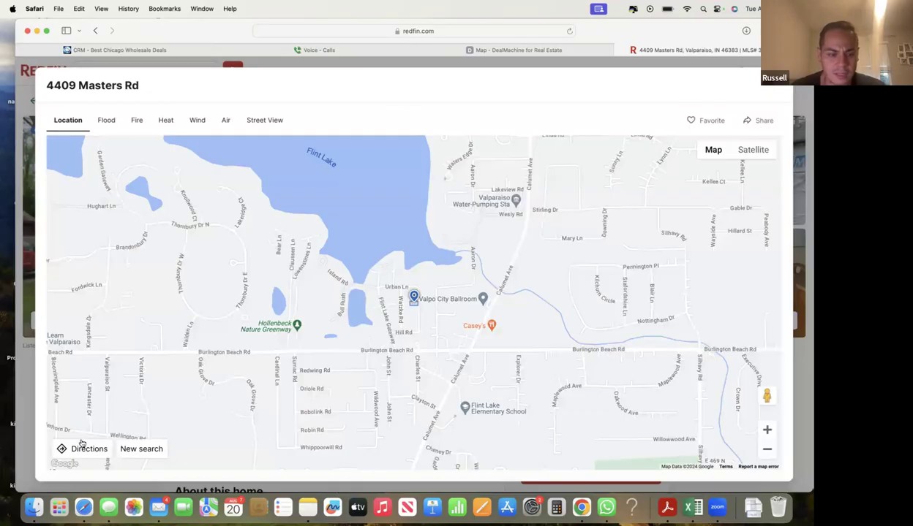
left_click(152, 450)
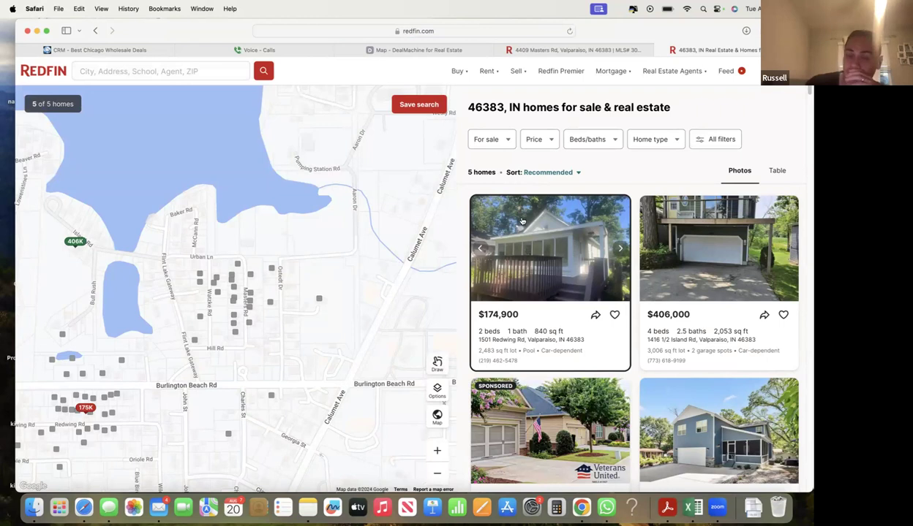
- Filter the 46383 search to houses sold in the last 6 months
left_click(496, 142)
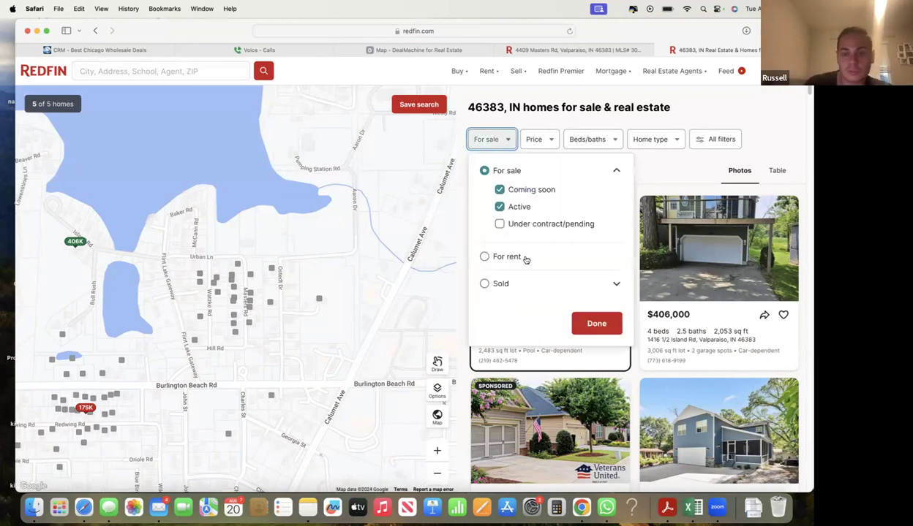
left_click(484, 283)
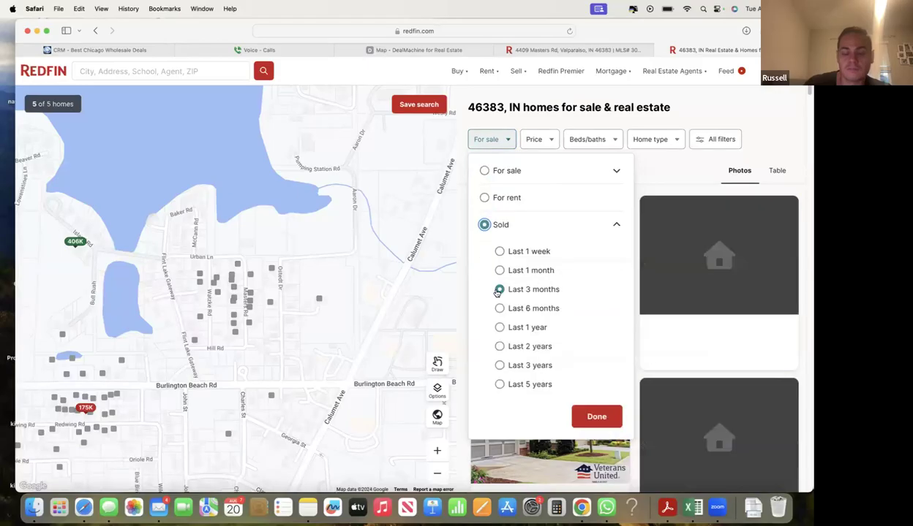
left_click(526, 307)
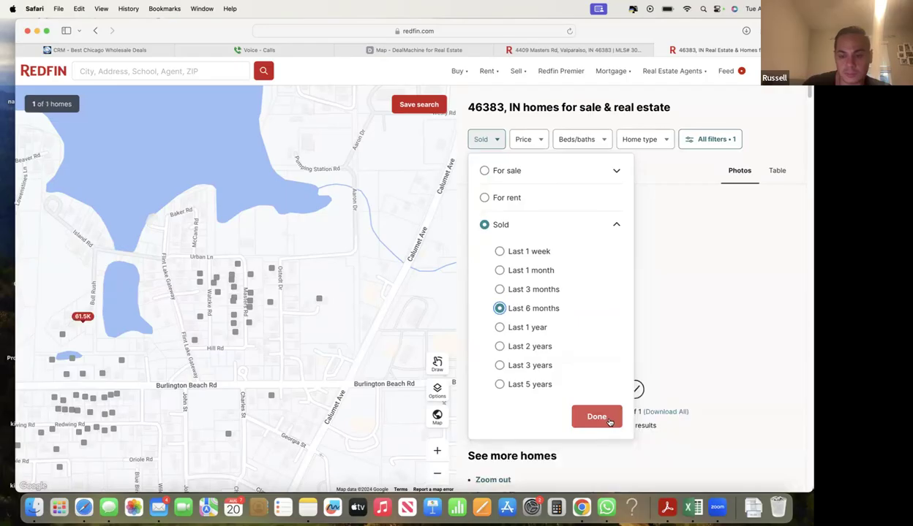
left_click(610, 420)
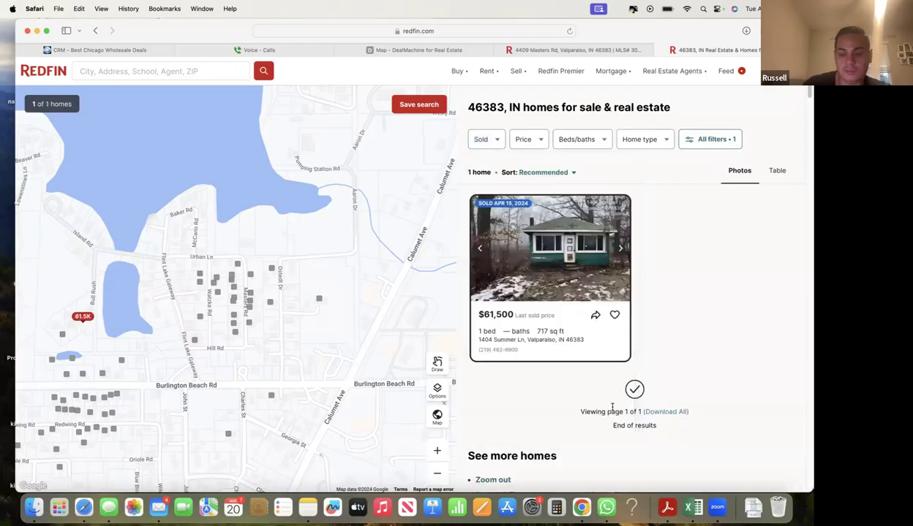
left_click(640, 139)
left_click(432, 184)
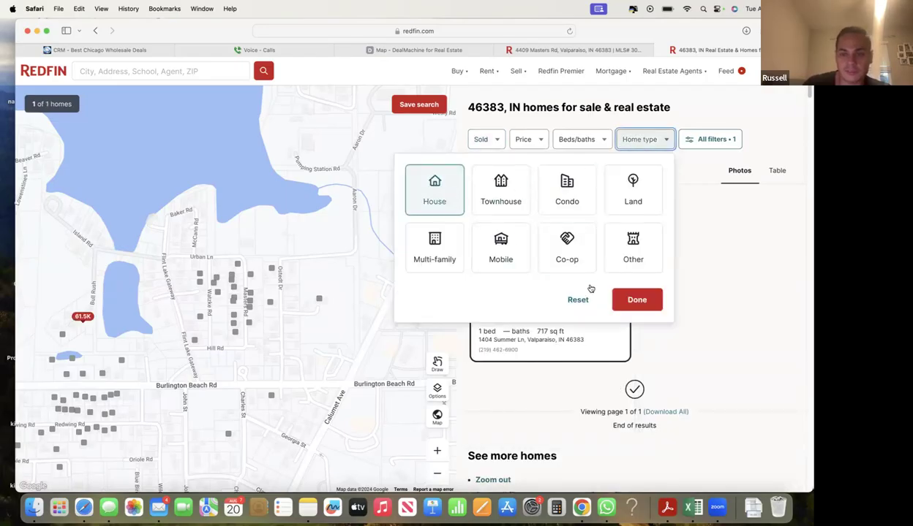
left_click(636, 300)
- Check the listing's 1,062 sq ft, then bring up the full filter panel
mouse_move(601, 73)
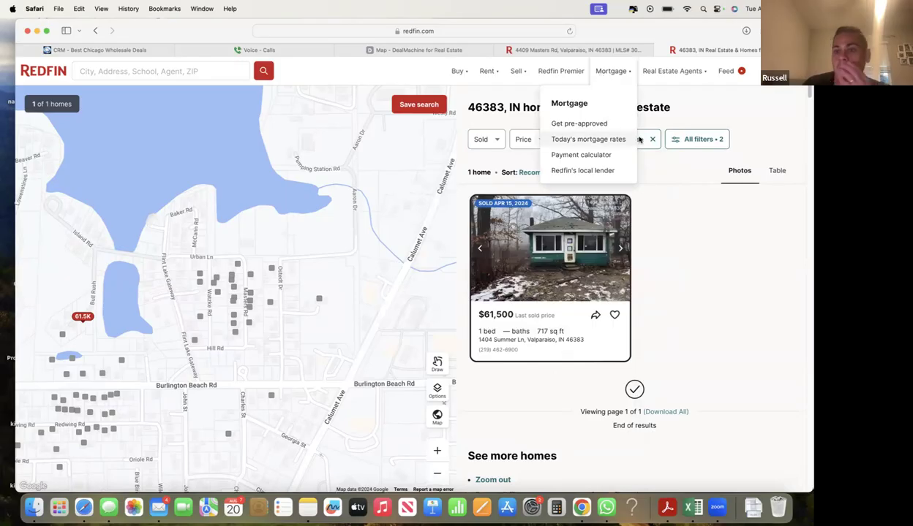
left_click(578, 50)
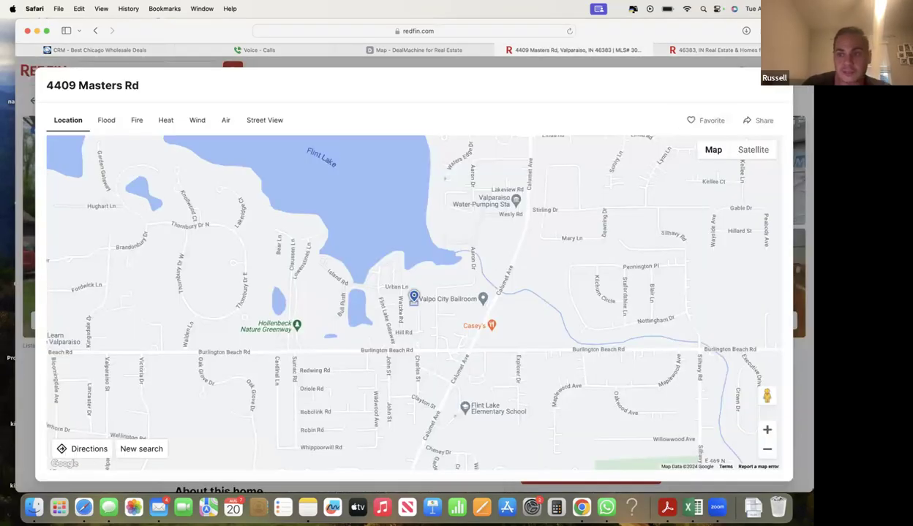
key("Escape")
left_click_drag(341, 426, 380, 429)
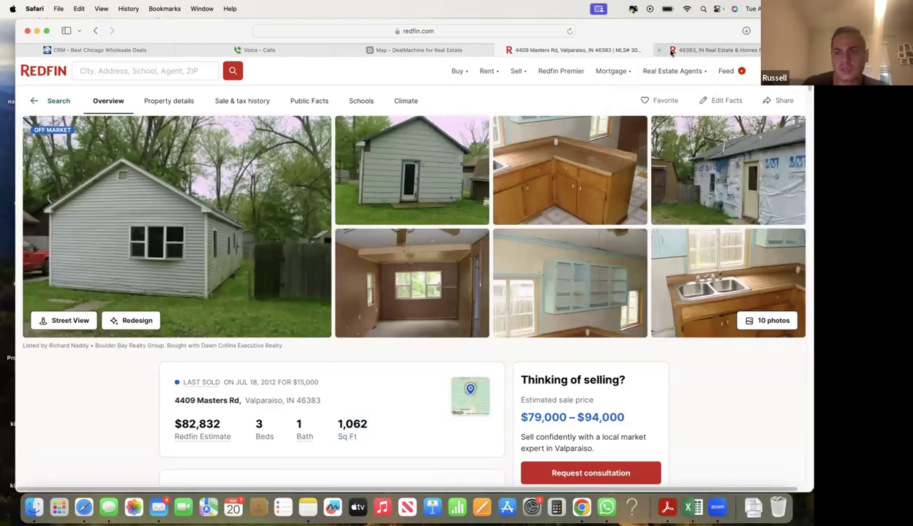
left_click(713, 50)
left_click(674, 141)
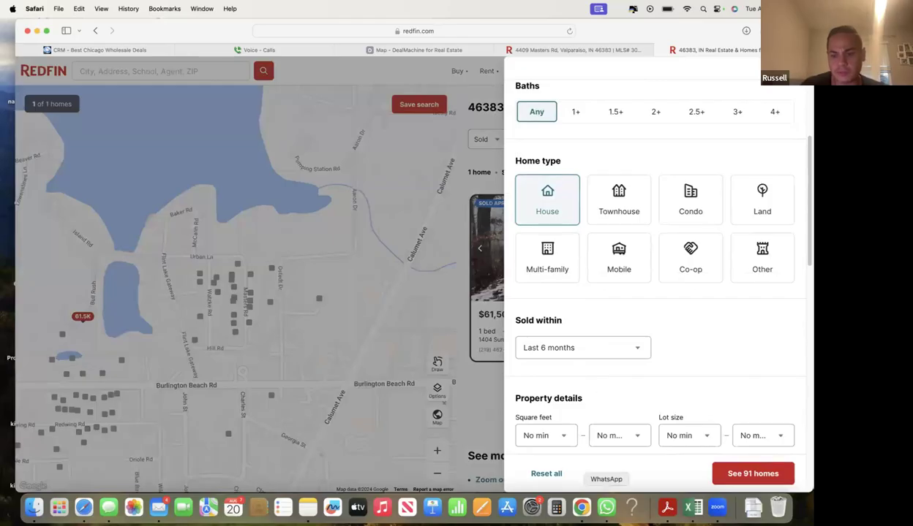
scroll(575, 402, "down", 2)
left_click(556, 507)
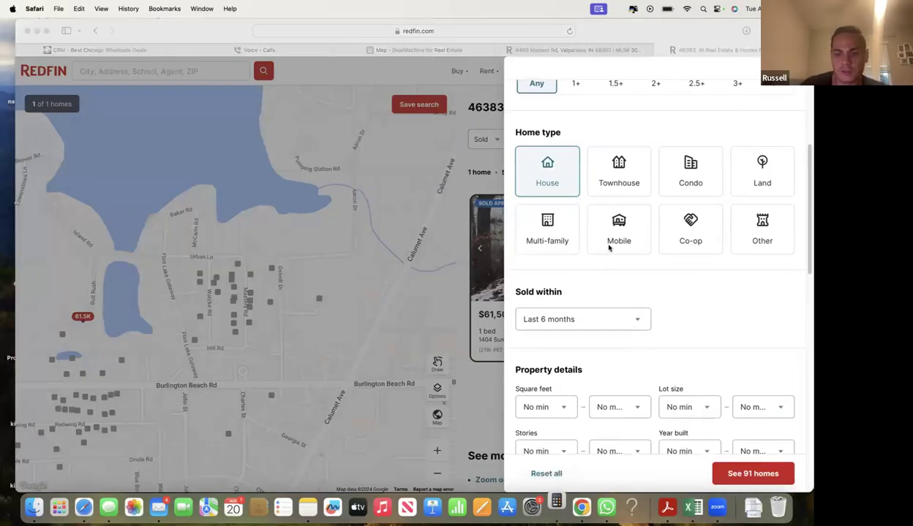
- Calculate 10% of 1065 in Calculator, giving 106.5
type("1065")
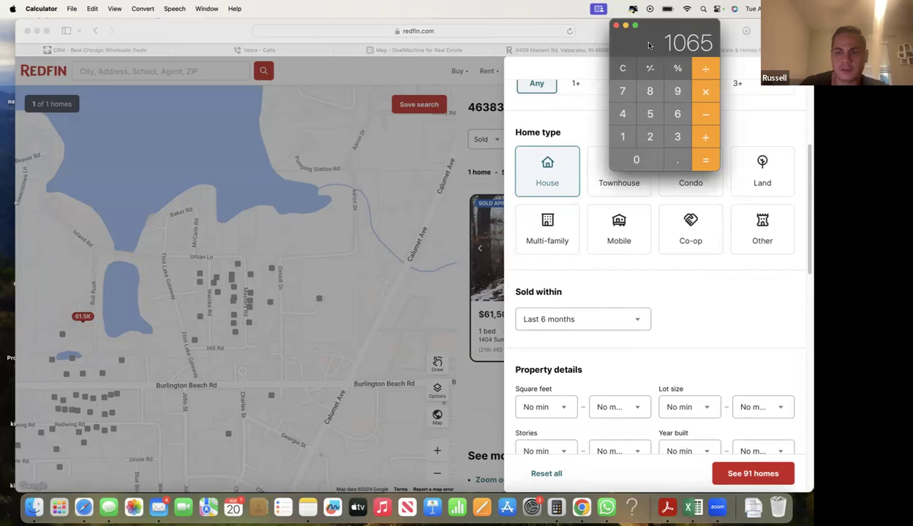
left_click_drag(648, 46, 594, 77)
left_click(652, 128)
left_click(621, 192)
left_click(567, 170)
left_click(653, 192)
left_click(654, 176)
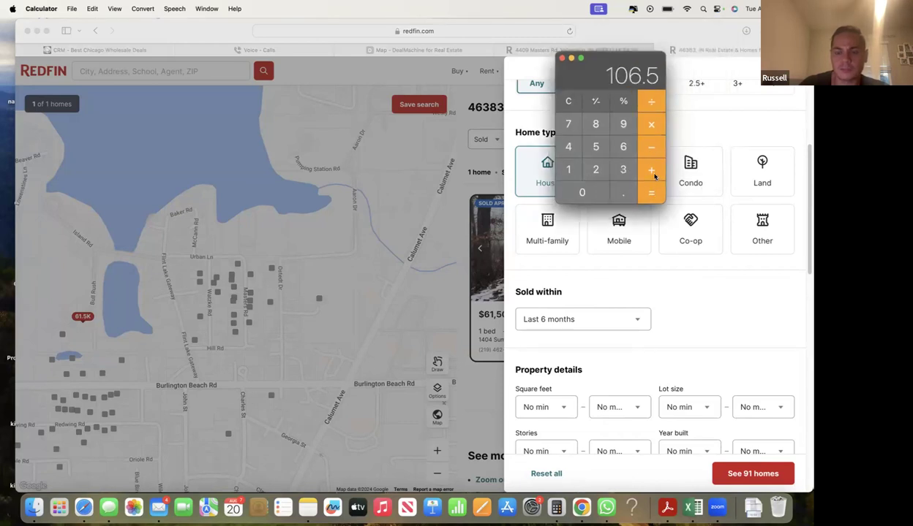
- Add 1062 to reach 1168.5 and return to the Redfin filters
left_click(569, 170)
left_click(582, 193)
left_click(623, 146)
left_click(595, 169)
left_click(642, 193)
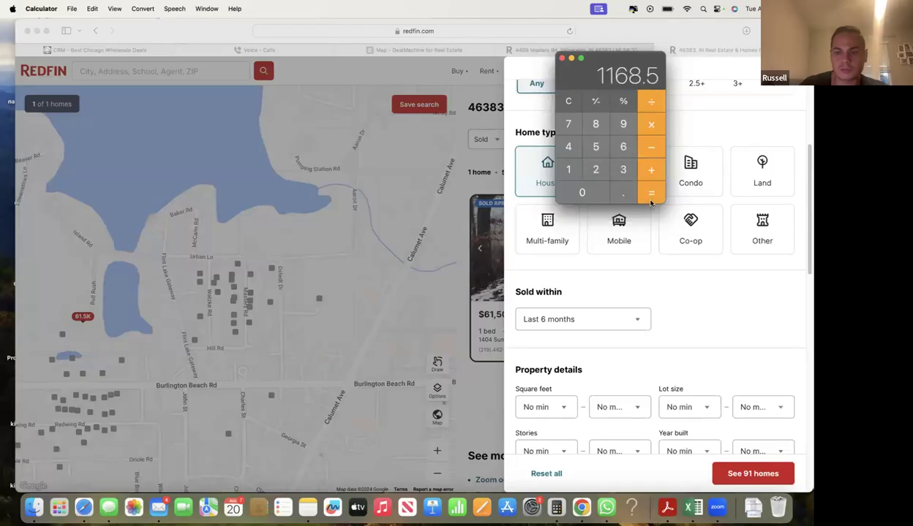
left_click(692, 317)
scroll(625, 337, "down", 2)
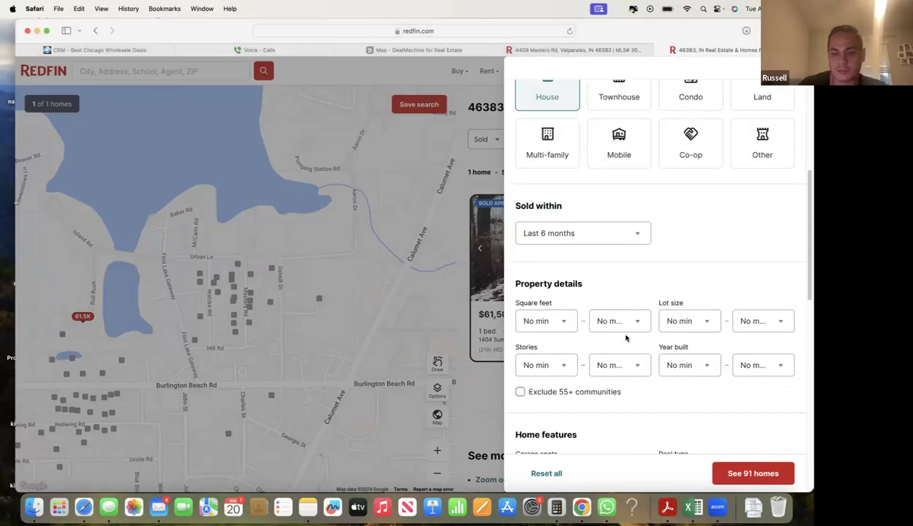
- Cap the search at 1,200 sq ft maximum and sort results by price high to low
left_click(619, 325)
left_click(623, 358)
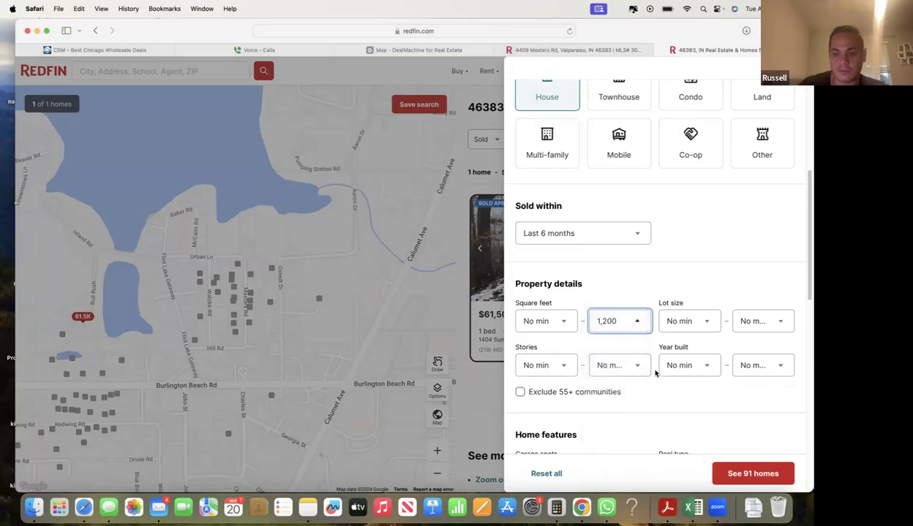
left_click(746, 475)
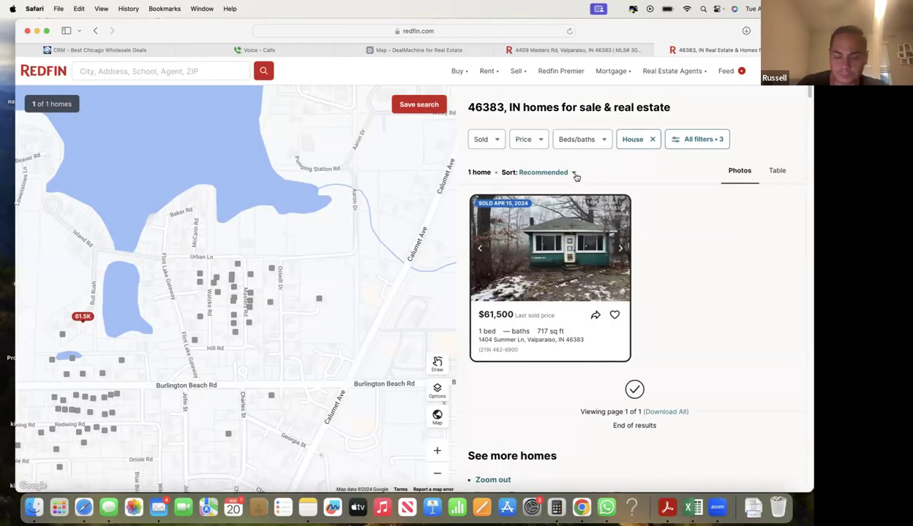
left_click(574, 174)
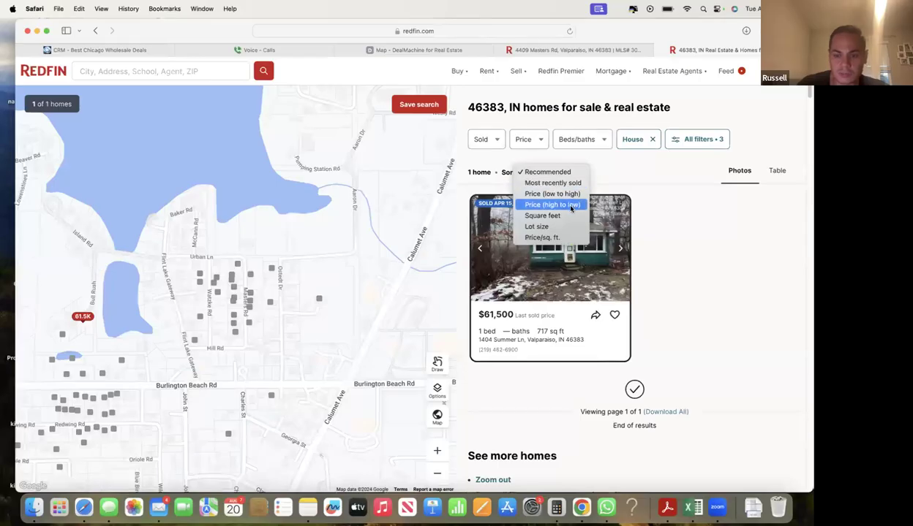
left_click(571, 206)
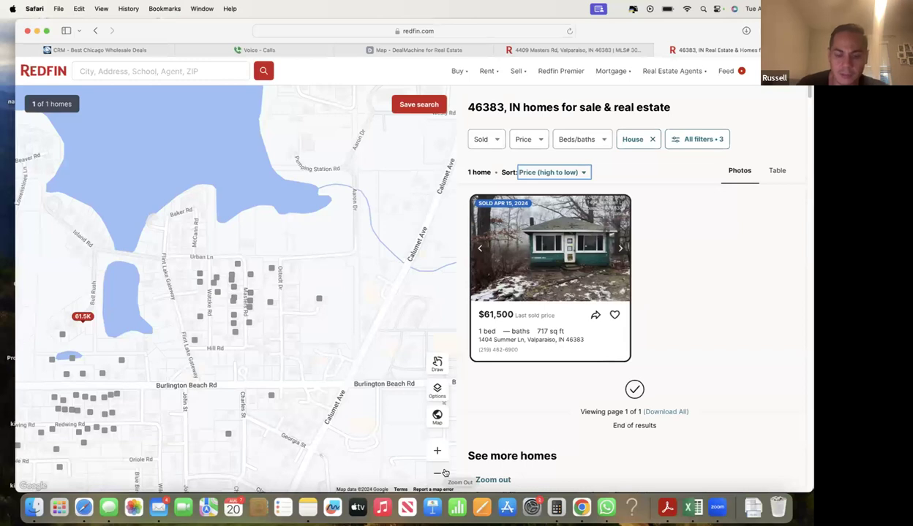
- Zoom the map out for more comparables, then recheck the listing's 1,062 sq ft
left_click(443, 473)
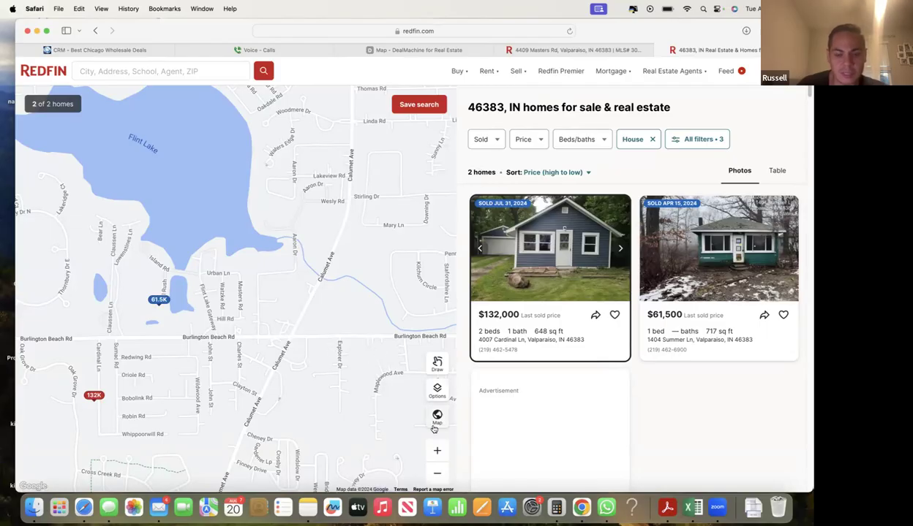
left_click(437, 473)
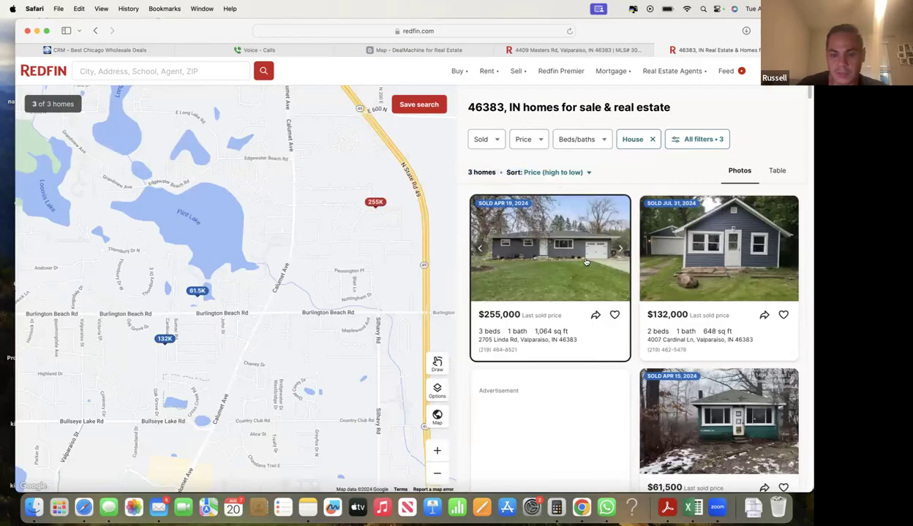
scroll(593, 274, "down", 3)
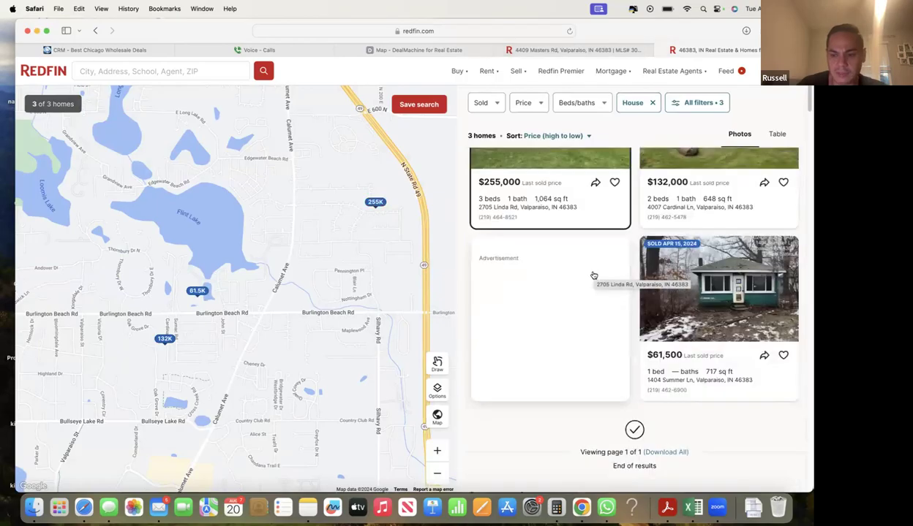
scroll(592, 275, "up", 3)
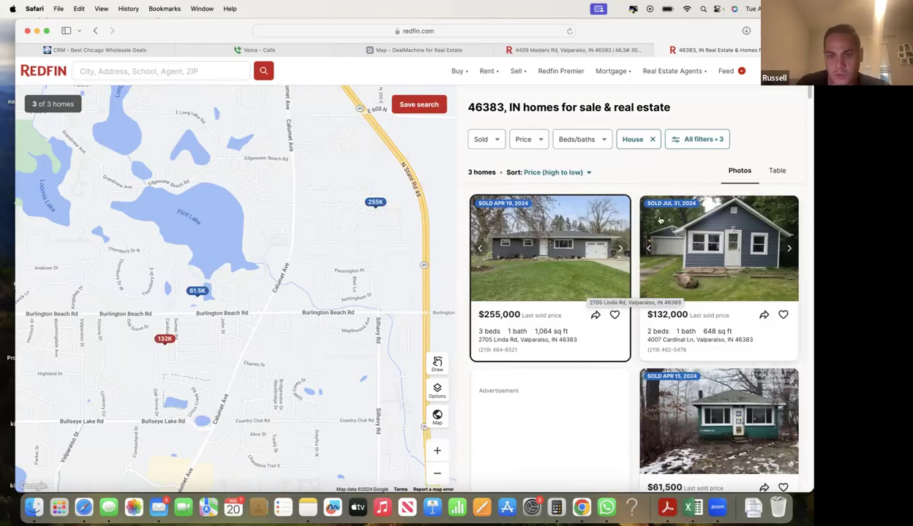
left_click(592, 51)
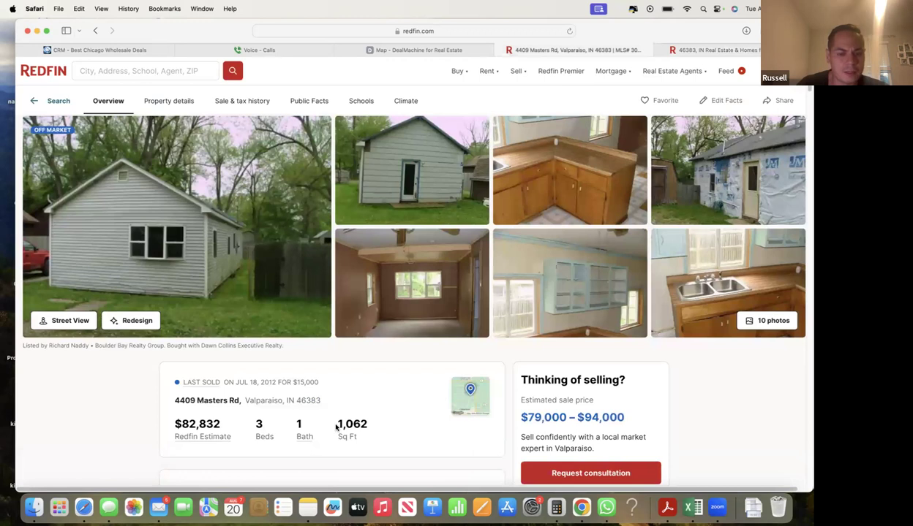
left_click_drag(336, 428, 378, 427)
left_click(390, 432)
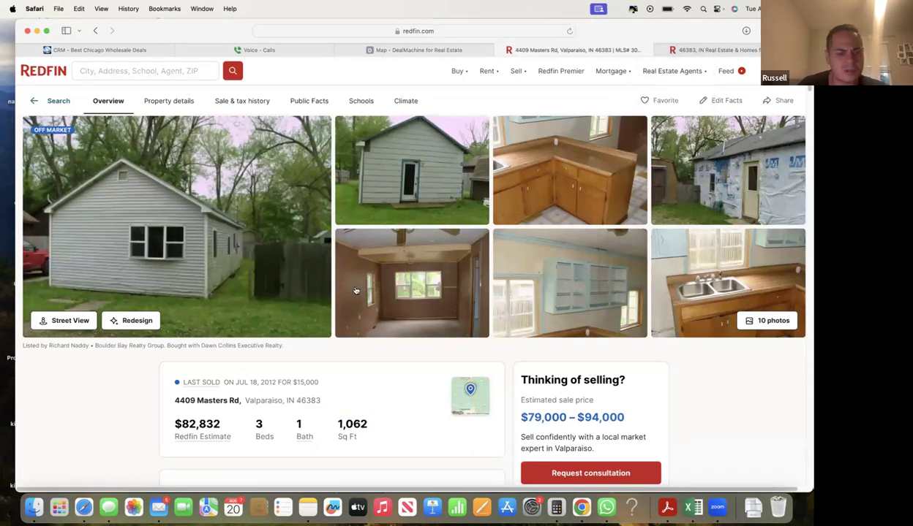
left_click(379, 48)
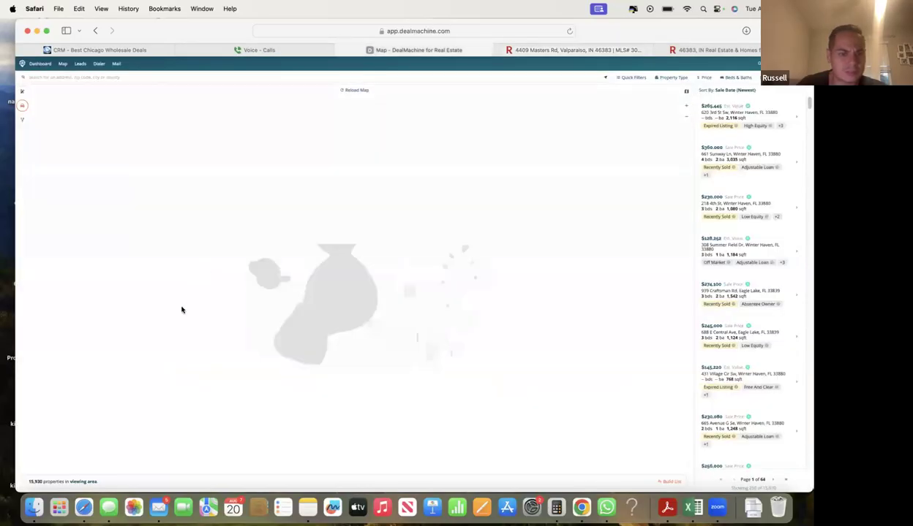
- Review the lead's CRM comp figures: Max Sale Price 83527 and Repair Cost 21240
left_click(144, 50)
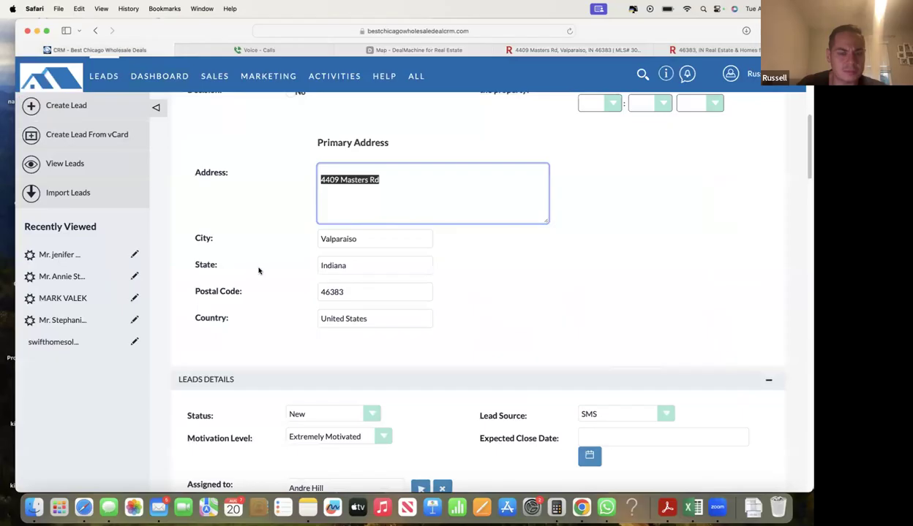
scroll(255, 278, "down", 10)
scroll(256, 281, "down", 15)
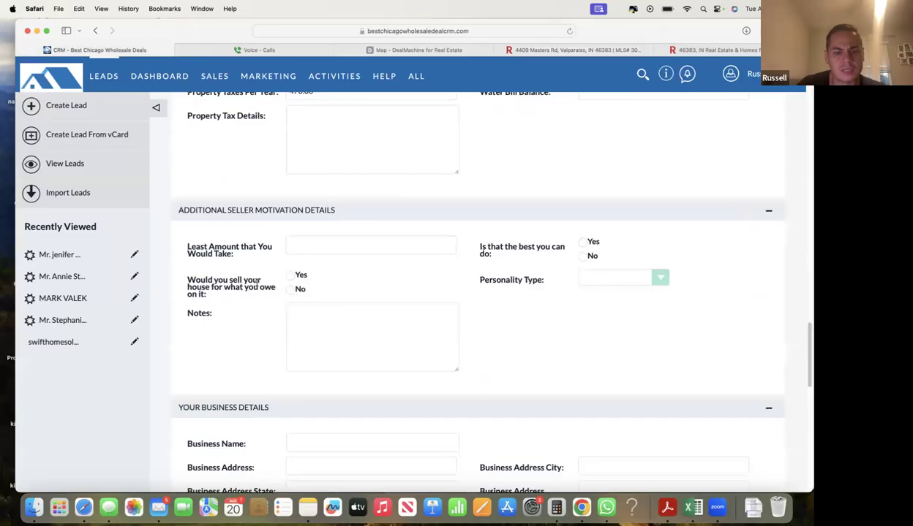
scroll(262, 279, "up", 5)
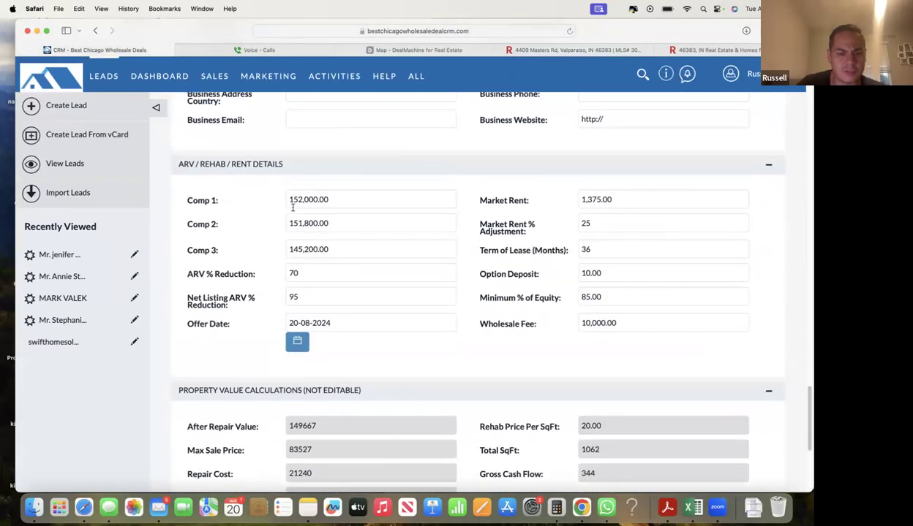
left_click(671, 53)
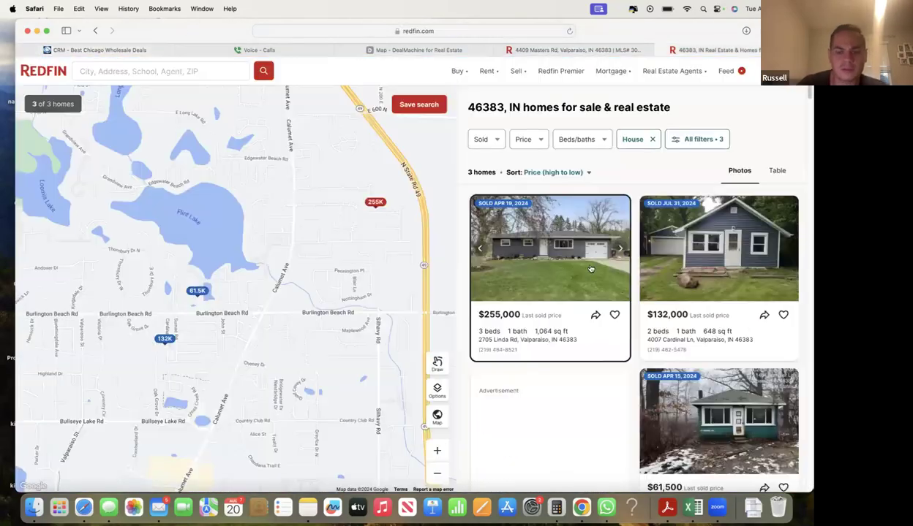
- Change the sold-date filter to Last 1 year, showing 7 homes
left_click(484, 139)
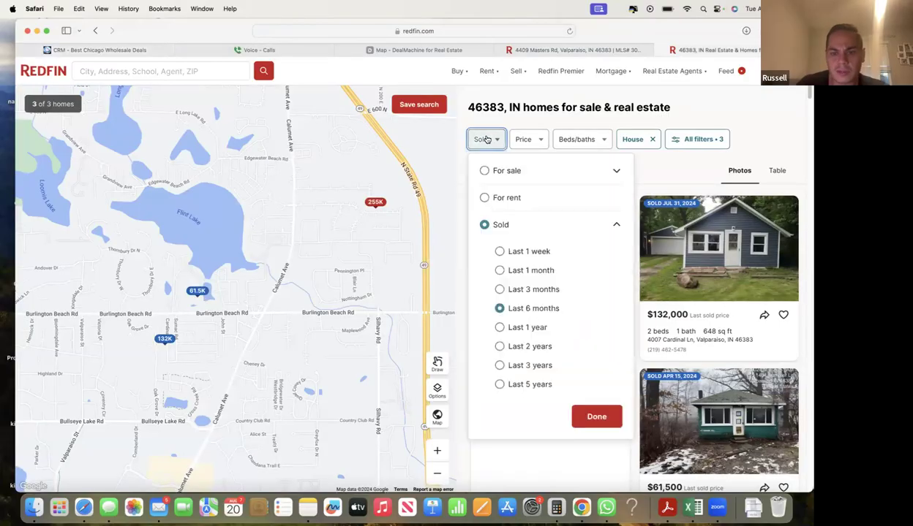
left_click(499, 328)
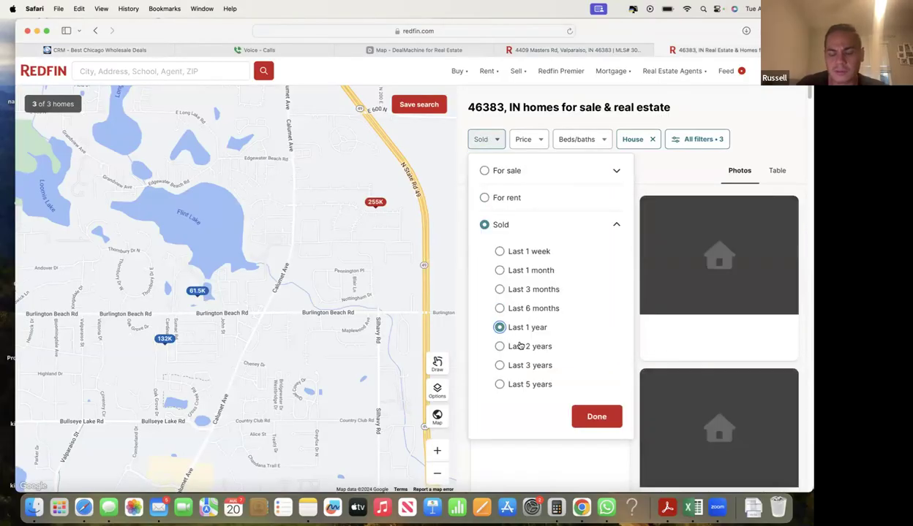
left_click(597, 416)
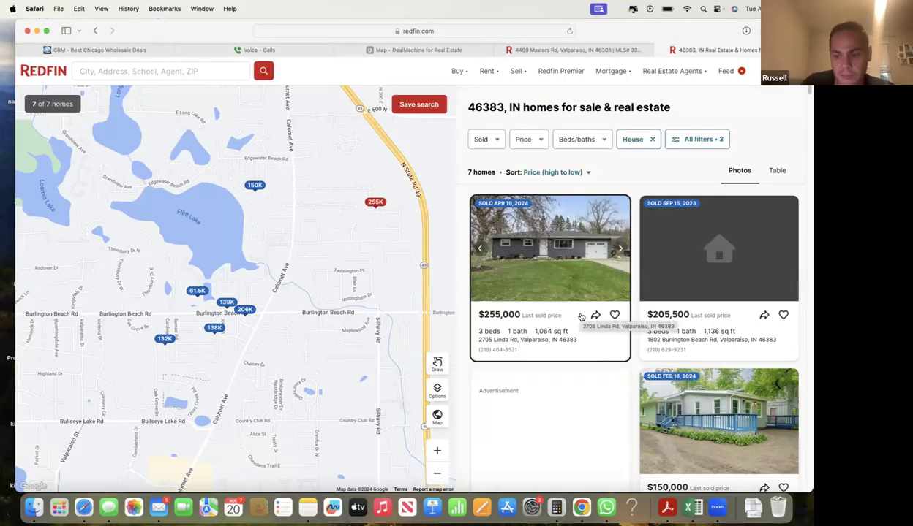
- Check the 7-home result count on the 46383 sold results
scroll(582, 322, "down", 3)
scroll(583, 326, "down", 3)
scroll(614, 333, "up", 8)
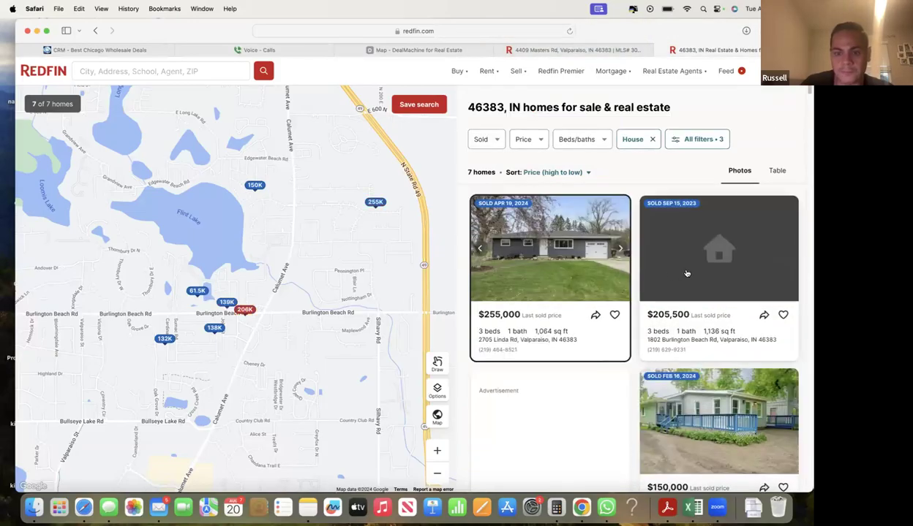
left_click_drag(468, 173, 496, 172)
left_click(497, 169)
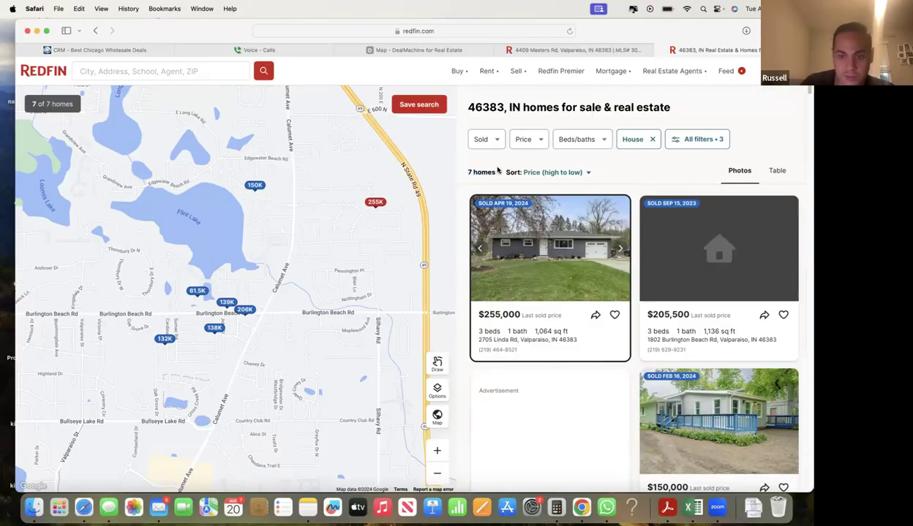
left_click_drag(479, 174, 491, 173)
left_click(495, 174)
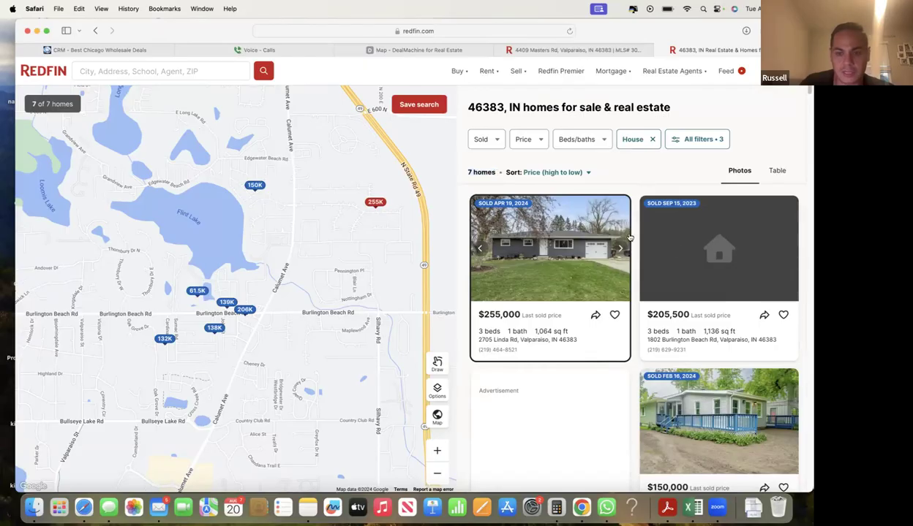
scroll(622, 235, "down", 1)
left_click(619, 234)
left_click(619, 234)
left_click(618, 234)
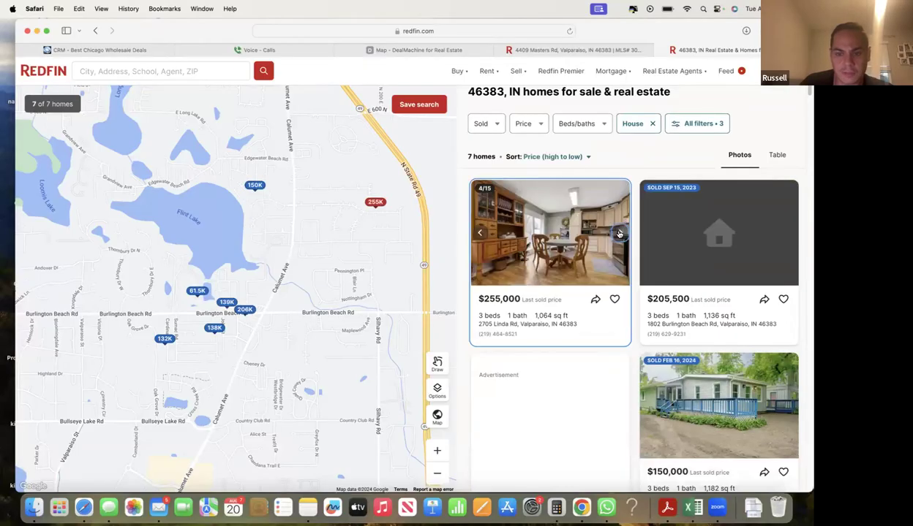
left_click(618, 234)
left_click(619, 234)
left_click(618, 234)
left_click(618, 234)
left_click(619, 234)
left_click(619, 234)
left_click(619, 234)
left_click(618, 234)
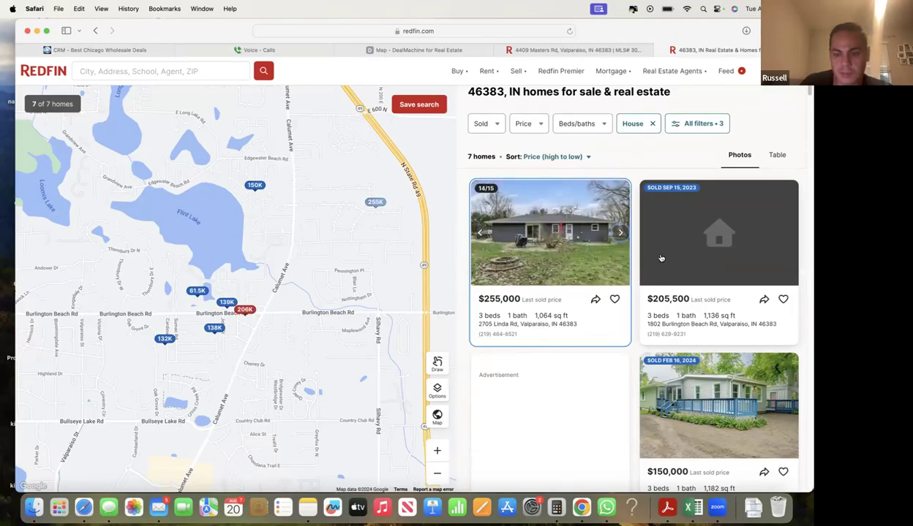
left_click(708, 251)
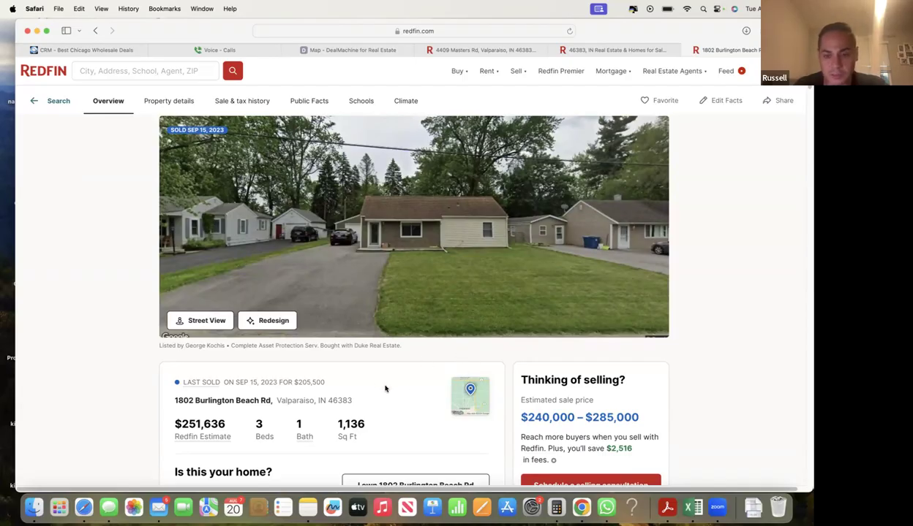
key("super+w")
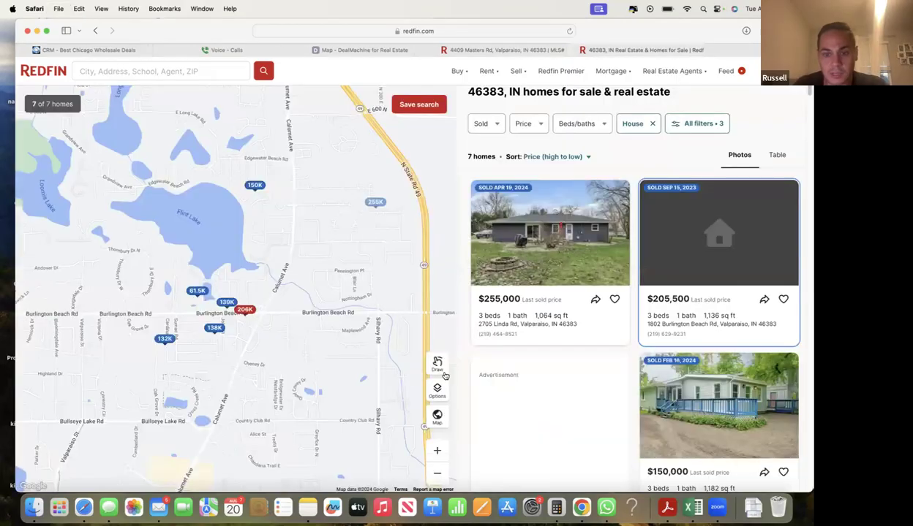
scroll(678, 349, "down", 1)
scroll(679, 349, "down", 2)
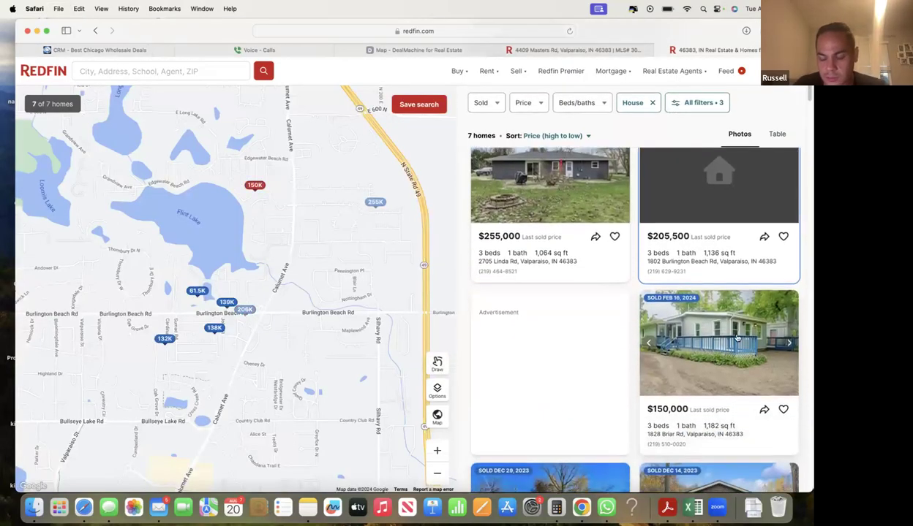
left_click(777, 331)
left_click(322, 246)
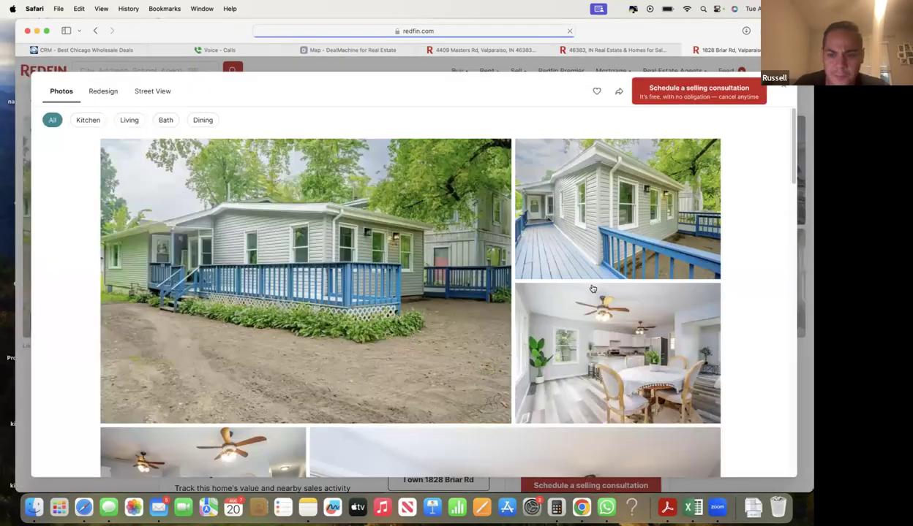
scroll(574, 300, "down", 10)
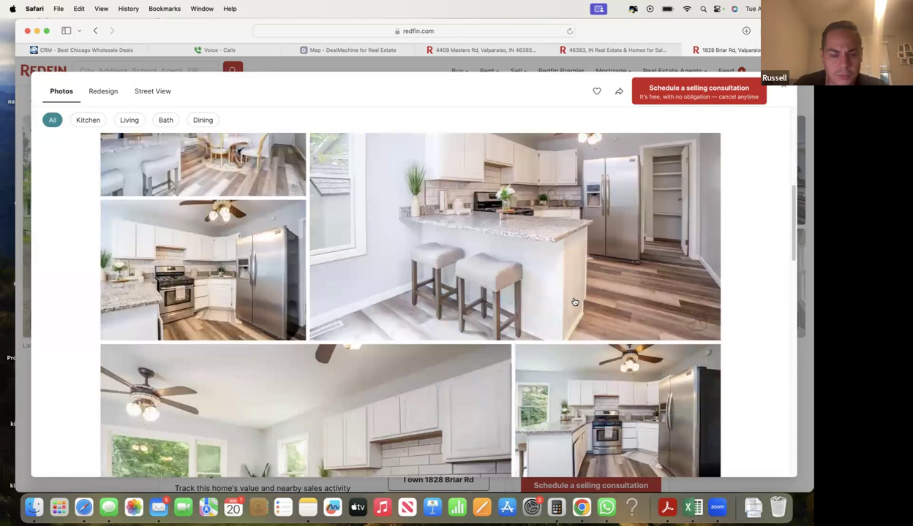
scroll(575, 302, "down", 15)
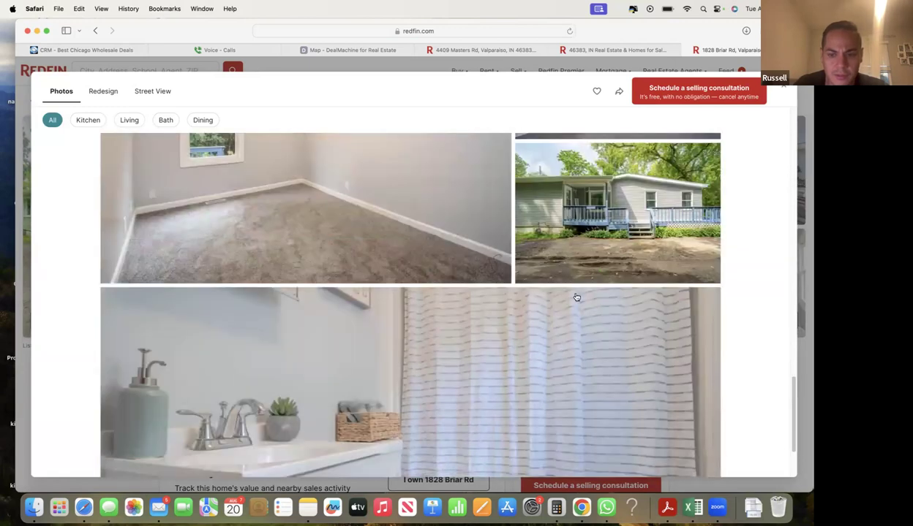
scroll(577, 298, "down", 3)
left_click(781, 87)
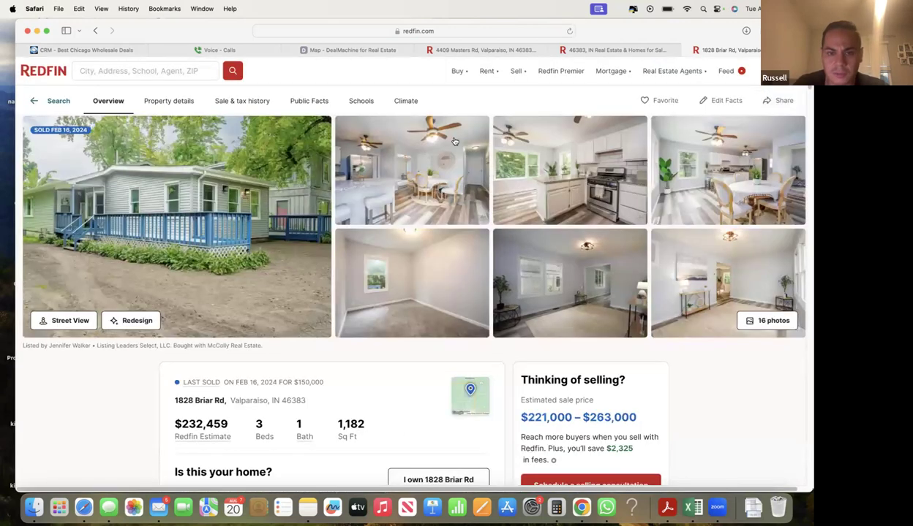
- Return to the 46383 sold results and scroll through the 7 homes
left_click(591, 49)
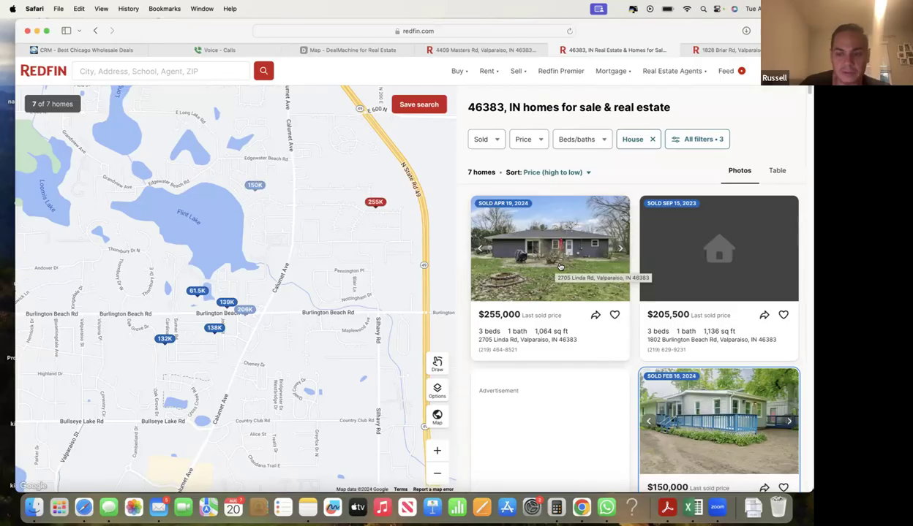
scroll(563, 239, "down", 2)
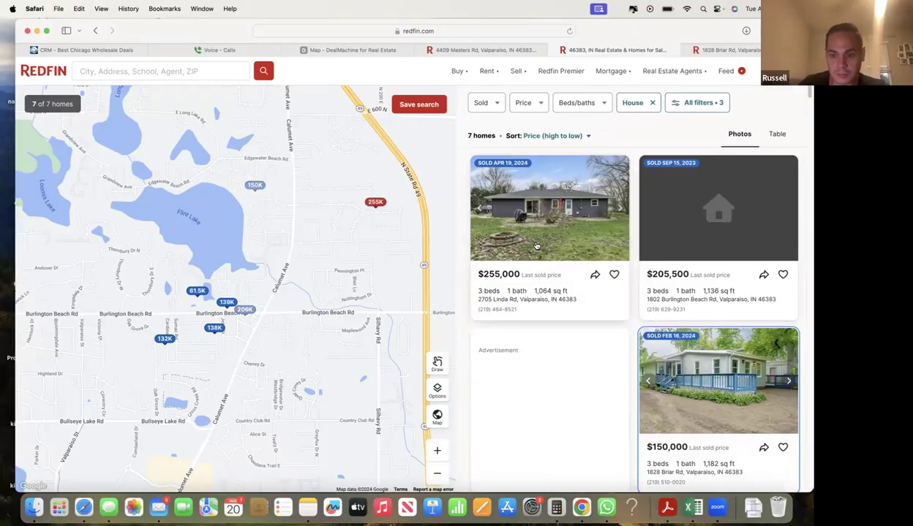
scroll(718, 367, "down", 1)
scroll(718, 367, "down", 10)
scroll(716, 364, "up", 12)
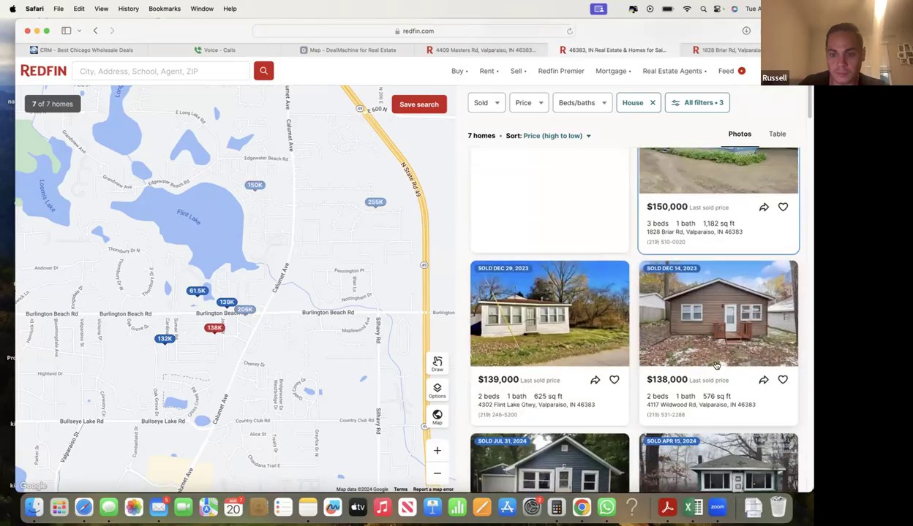
- Enter Comp 1 as 255000 and Comp 2 as 205000 from Redfin sold prices
left_click(102, 49)
double_click(337, 197)
type("255000")
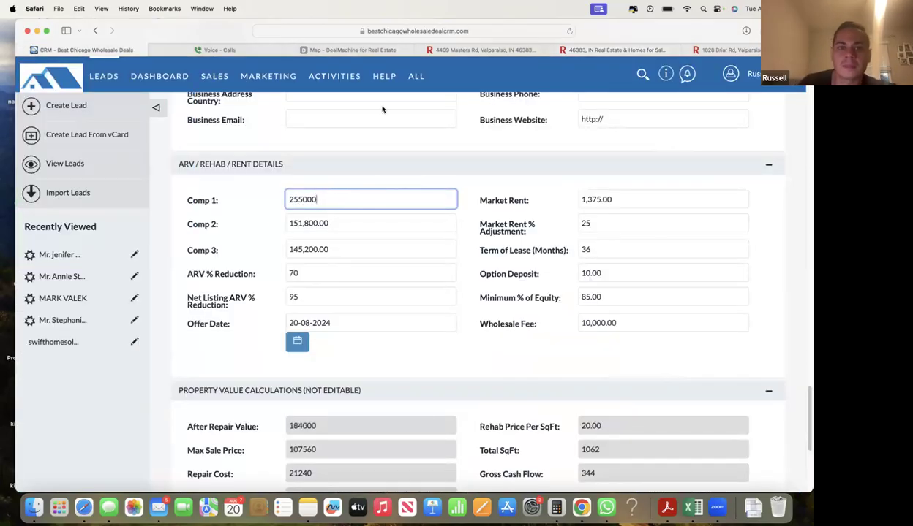
left_click(585, 51)
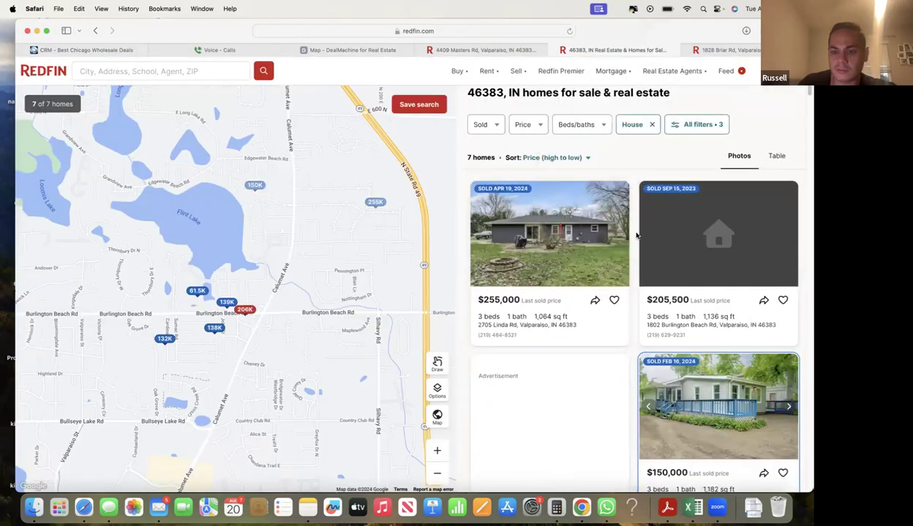
left_click(87, 49)
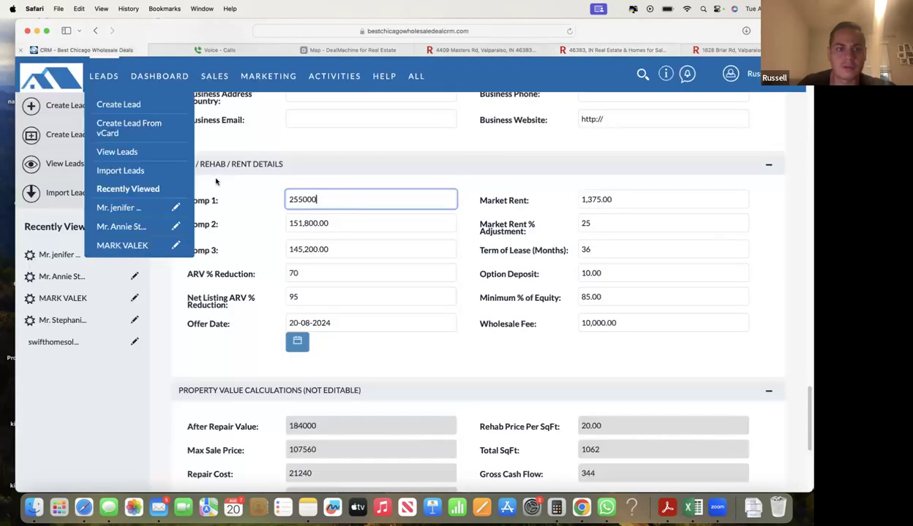
double_click(331, 214)
type("205000")
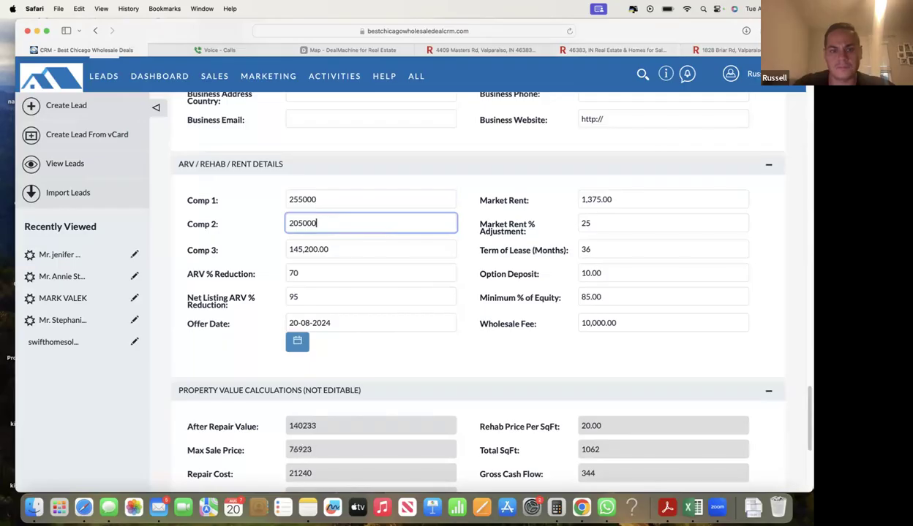
- Set Comp 3 to 150000, raising ARV to 203333, then bring back Redfin's 46383 results
left_click(592, 48)
scroll(574, 333, "down", 5)
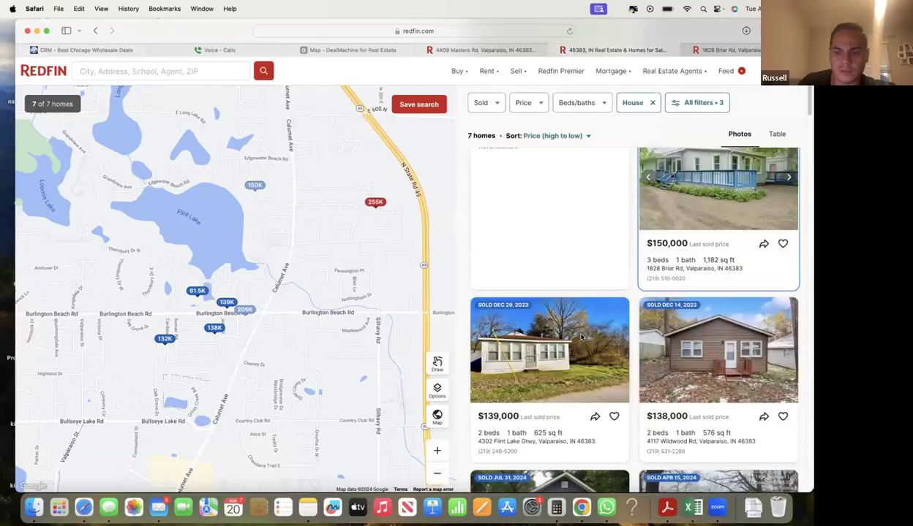
left_click(122, 50)
left_click(352, 249)
type("150000")
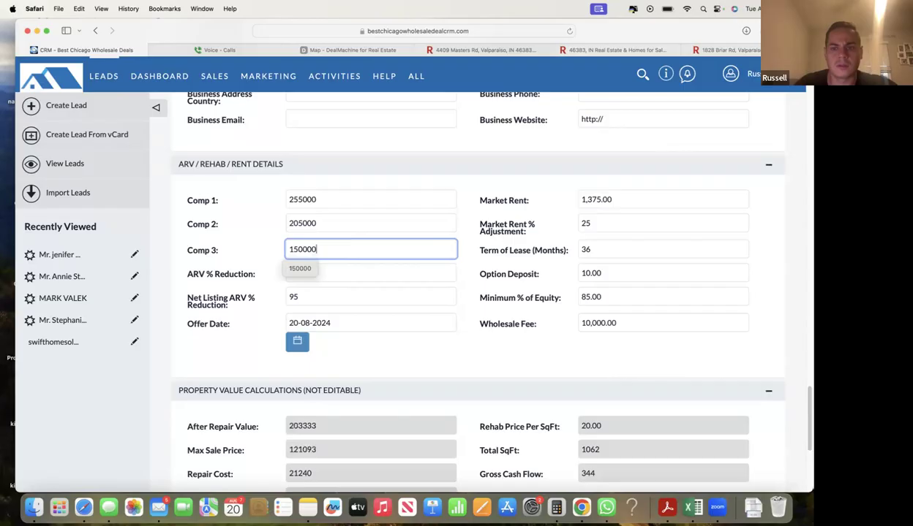
left_click(522, 165)
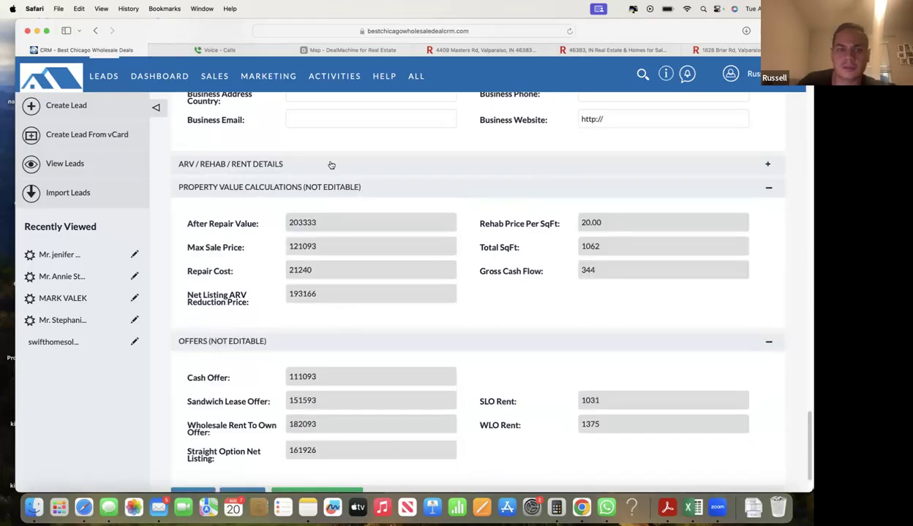
left_click(330, 164)
left_click(611, 51)
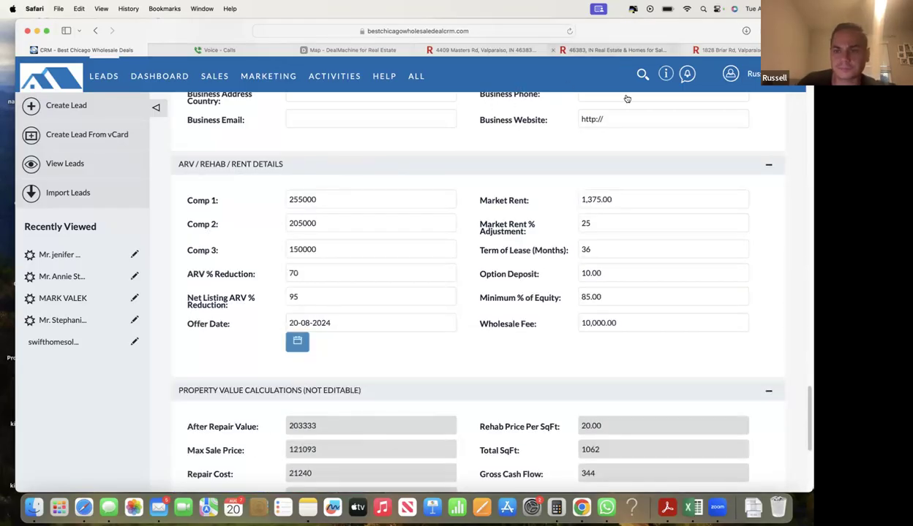
scroll(633, 283, "up", 5)
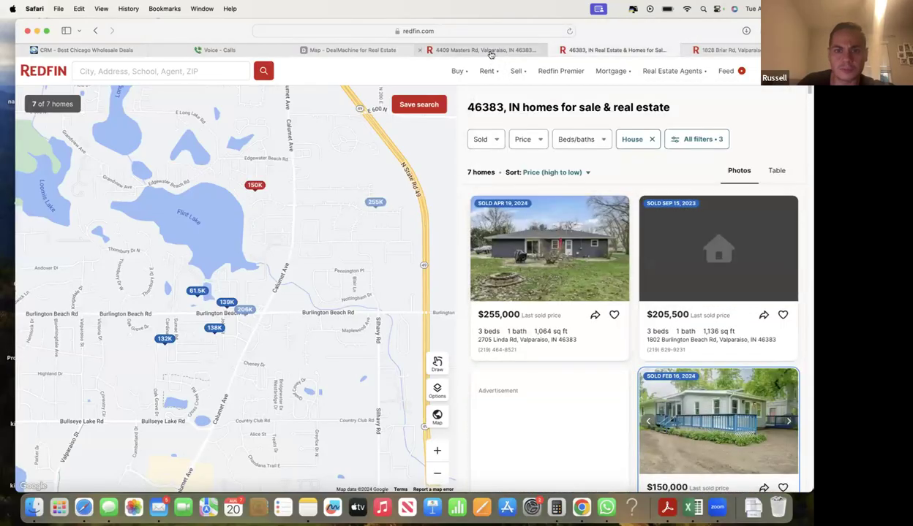
left_click(487, 50)
scroll(147, 382, "down", 1)
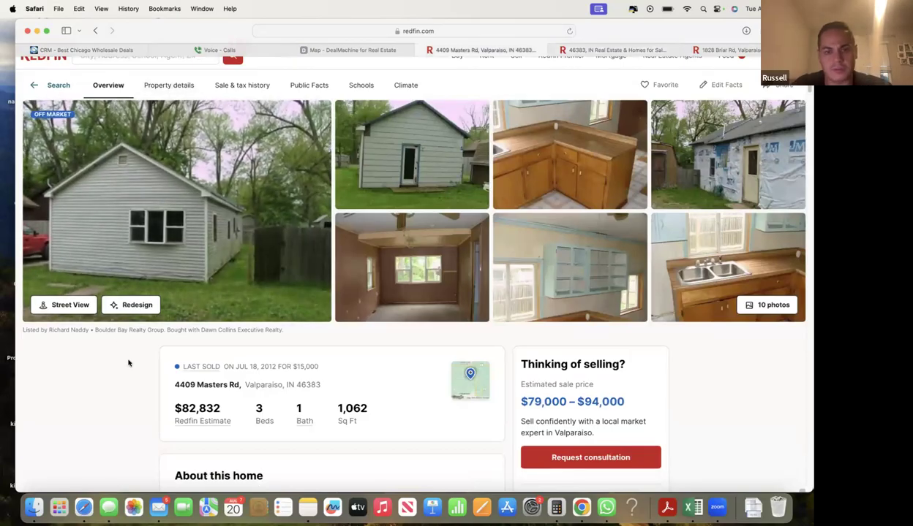
key("super+f")
type("basement")
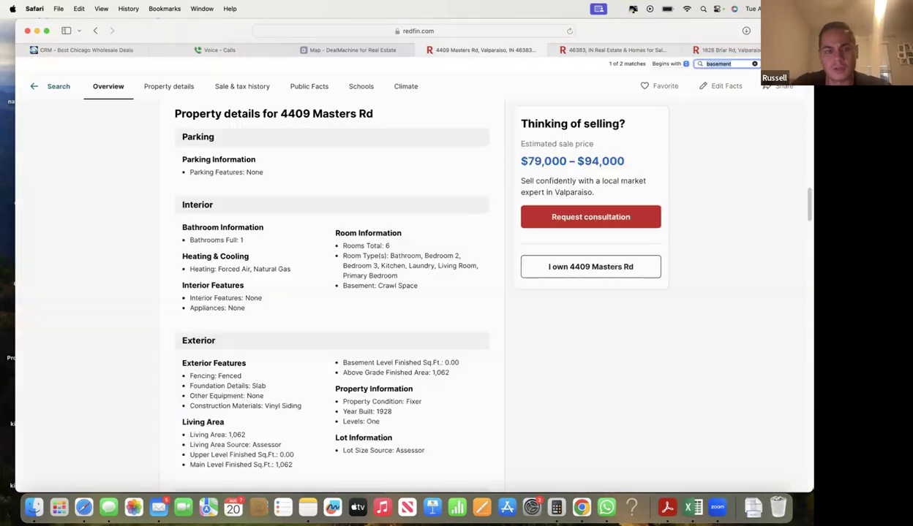
key("Return")
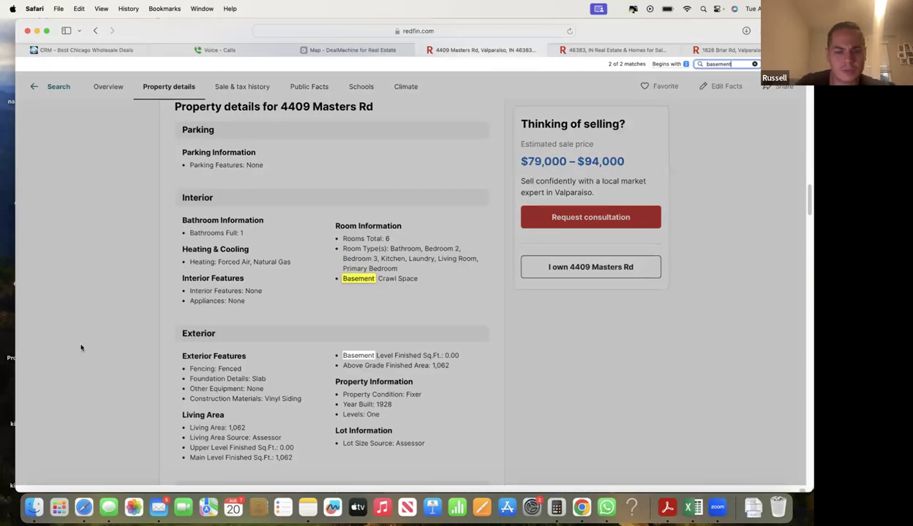
left_click(360, 291)
left_click_drag(342, 279, 418, 281)
left_click(419, 284)
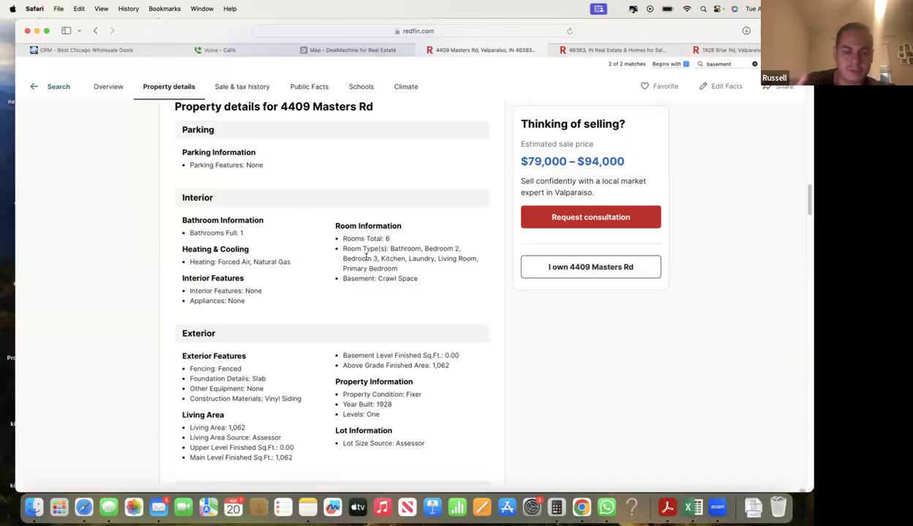
scroll(377, 321, "up", 15)
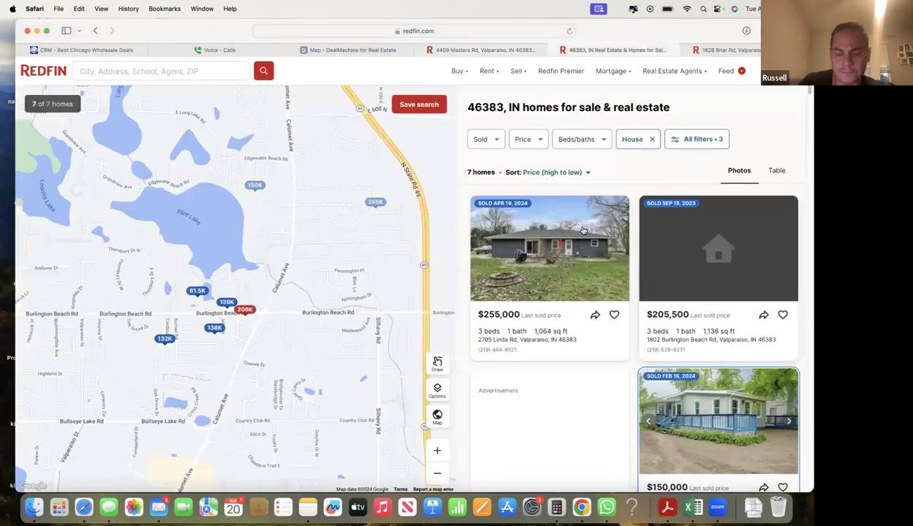
left_click(626, 51)
scroll(585, 271, "down", 3)
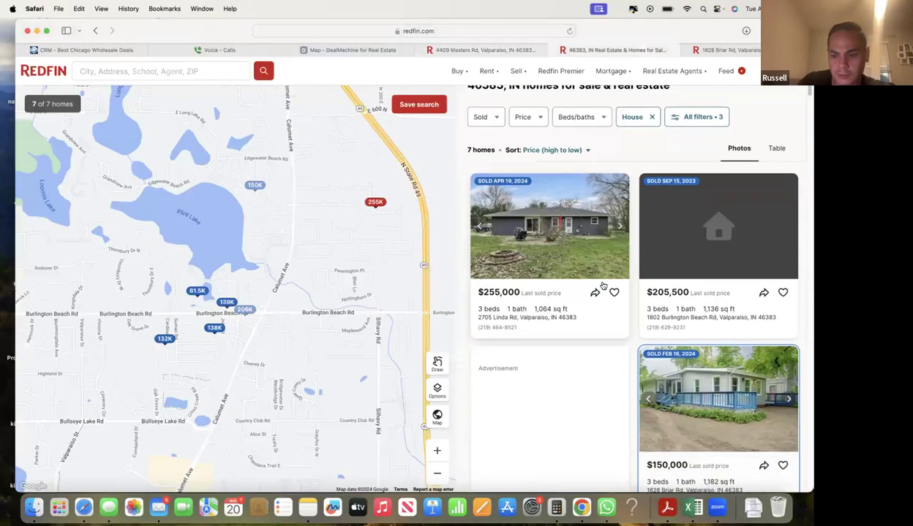
left_click(580, 218)
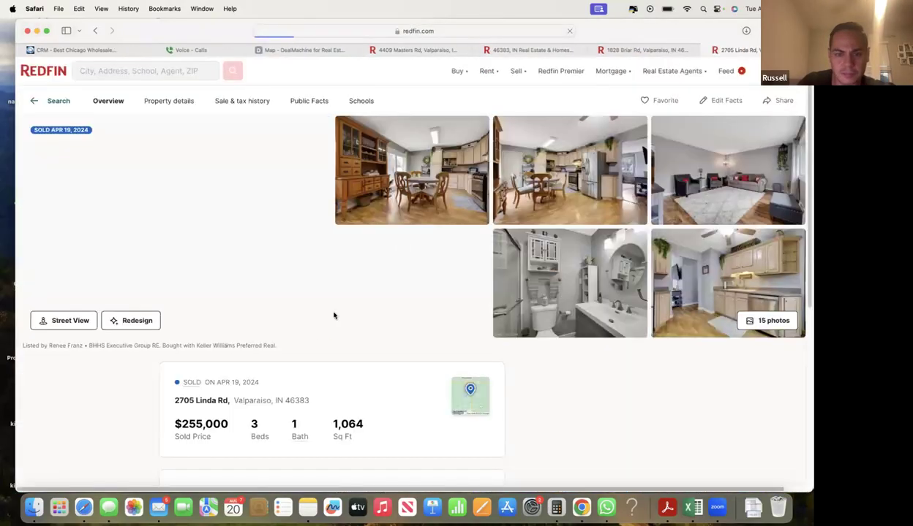
scroll(334, 315, "down", 3)
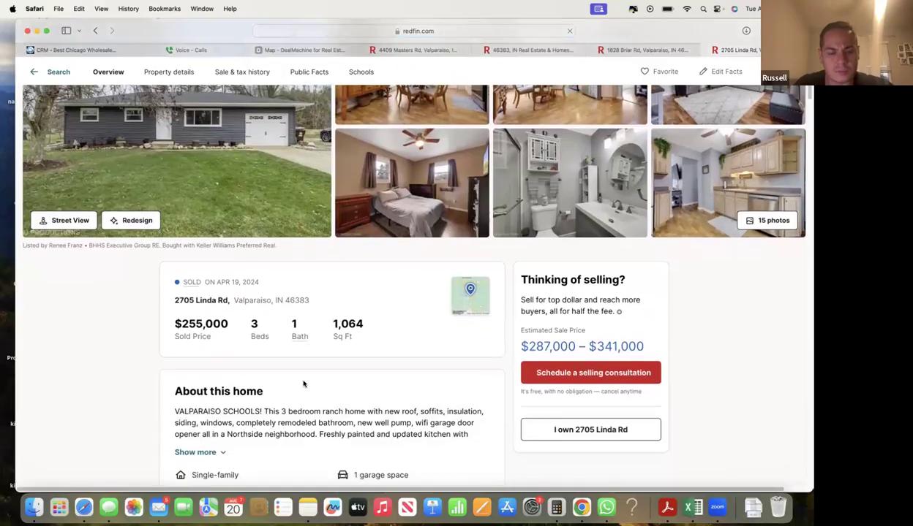
left_click(188, 72)
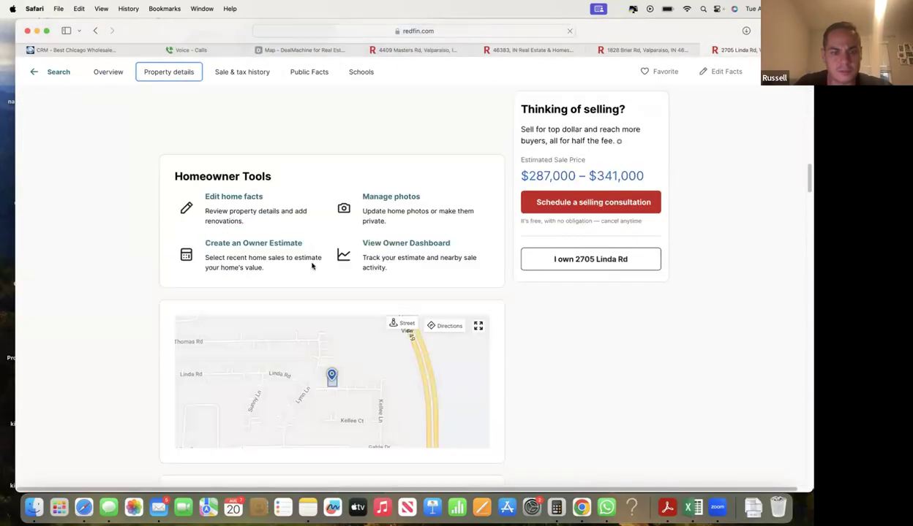
scroll(312, 263, "down", 5)
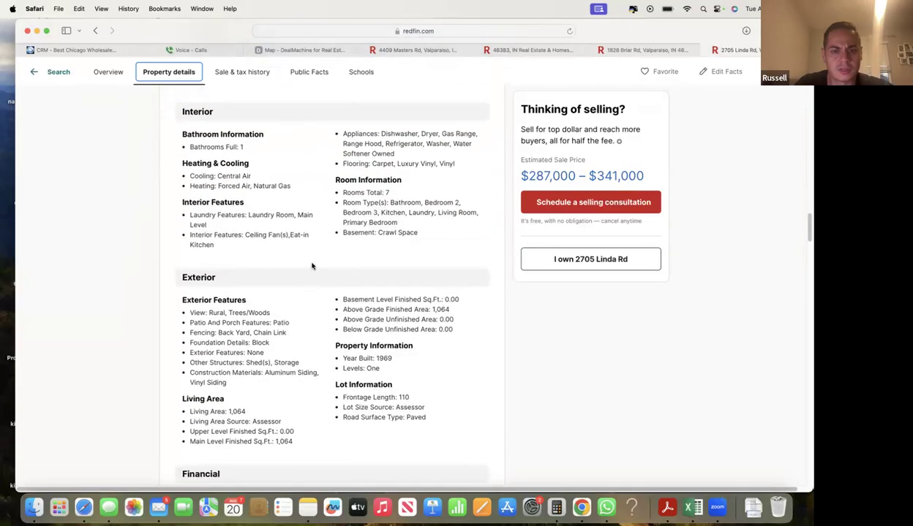
scroll(396, 272, "up", 5)
left_click_drag(291, 288, 319, 288)
left_click(320, 288)
- Go back to the 46383 sold results and return to the CRM lead form
scroll(319, 288, "down", 5)
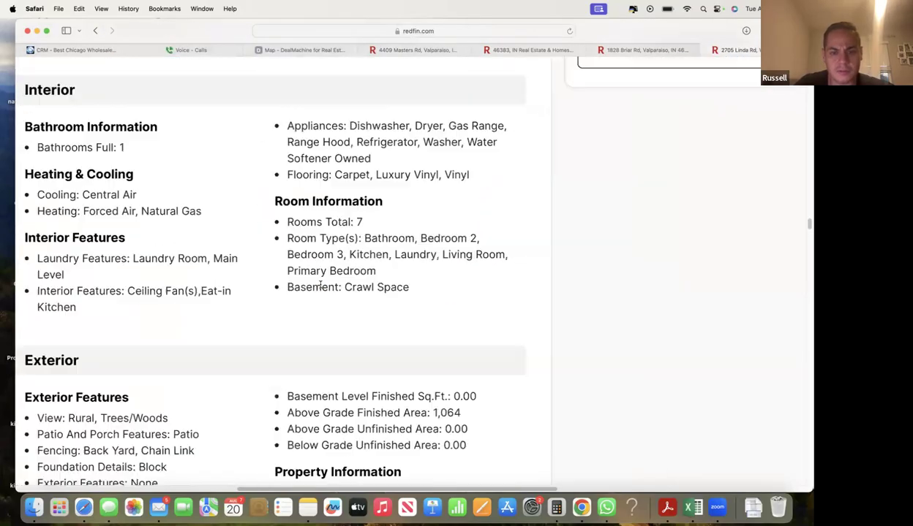
scroll(319, 286, "up", 20)
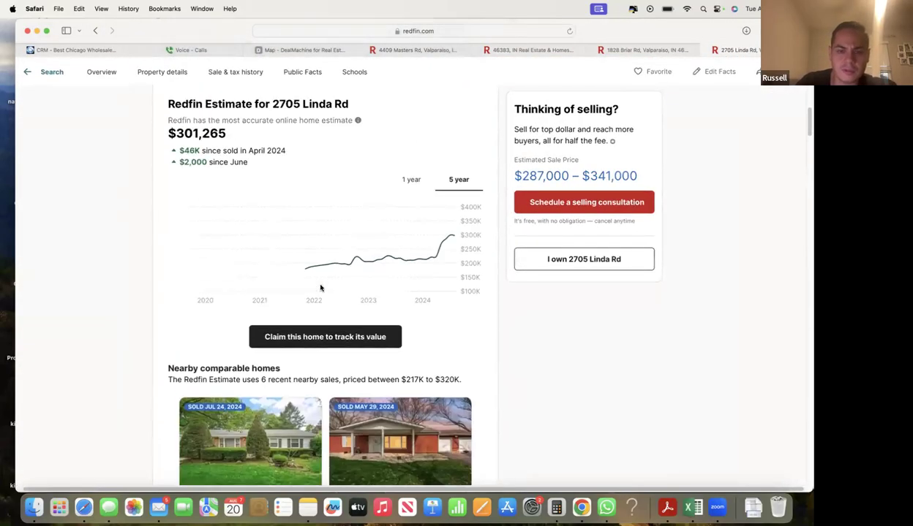
scroll(320, 288, "up", 3)
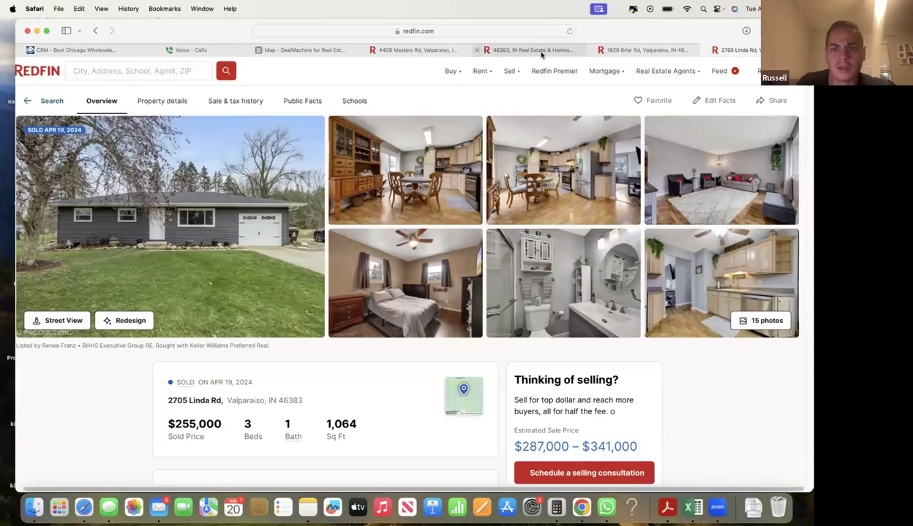
key("super+bracketleft")
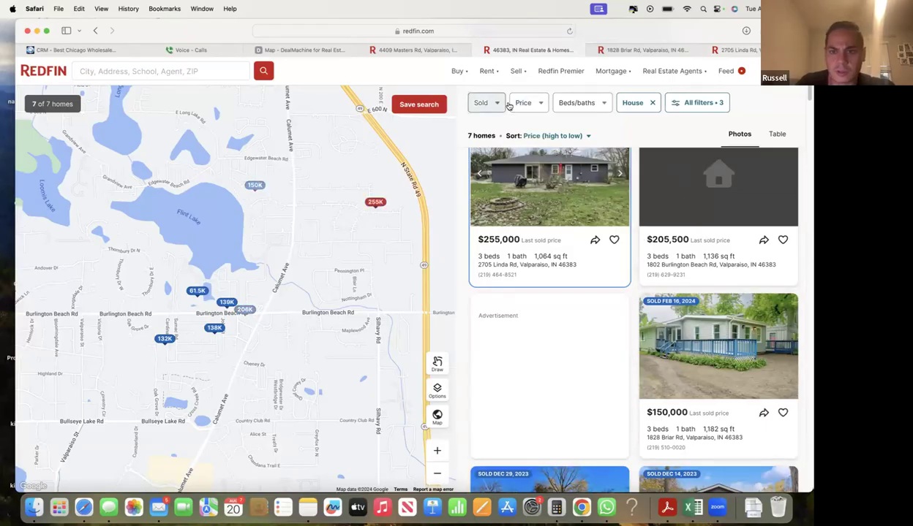
left_click(102, 49)
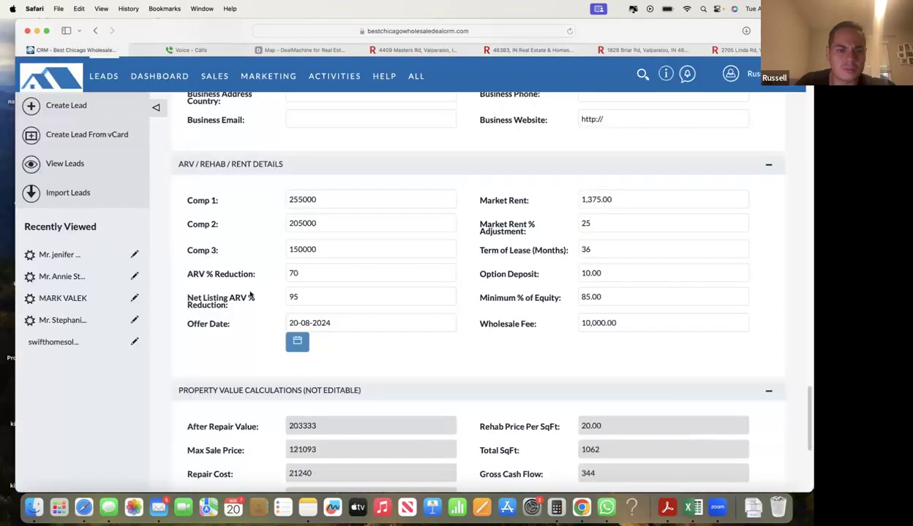
- Check the lead's Below Ground SqFt value of 0
scroll(259, 369, "up", 5)
scroll(258, 369, "up", 10)
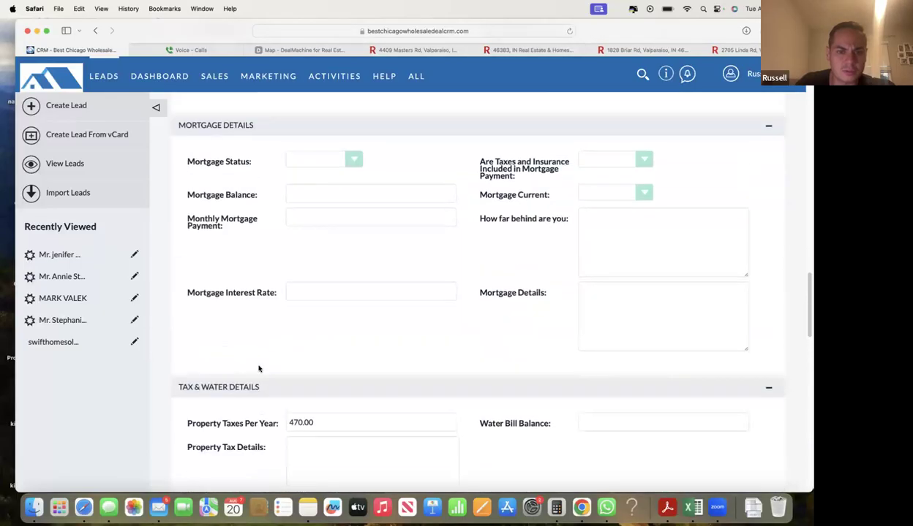
scroll(289, 291, "up", 8)
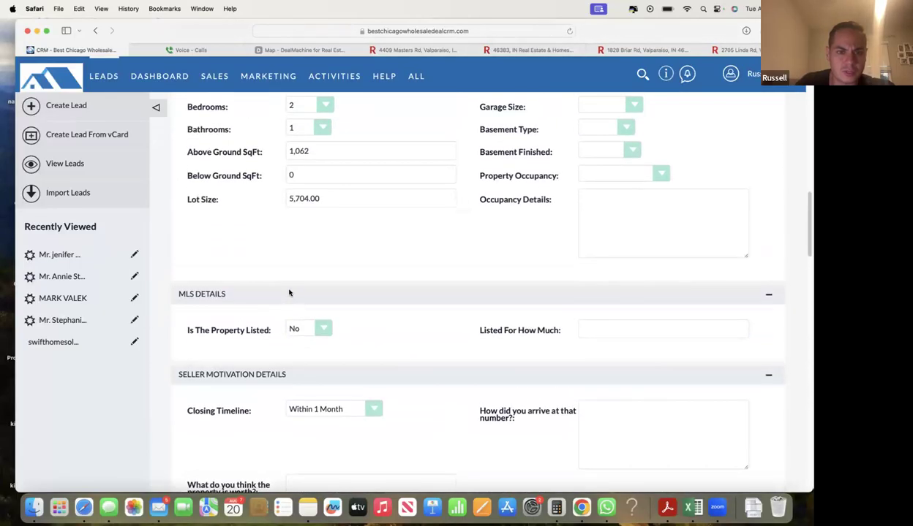
left_click(316, 226)
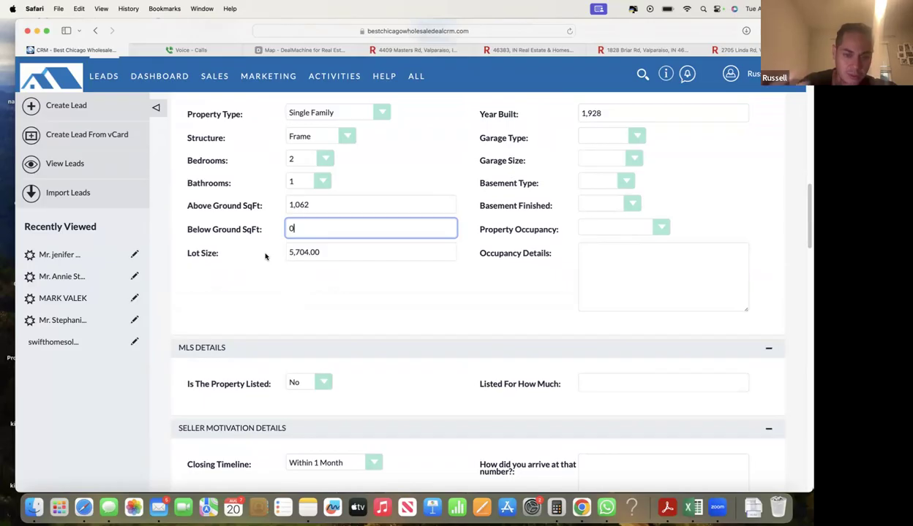
left_click(256, 283)
left_click(312, 234)
left_click(270, 293)
- Review Comp 1 (255000), Wholesale Fee (10,000.00) and Market Rent (1,375.00), then start a new tab
scroll(270, 294, "down", 3)
scroll(269, 294, "down", 10)
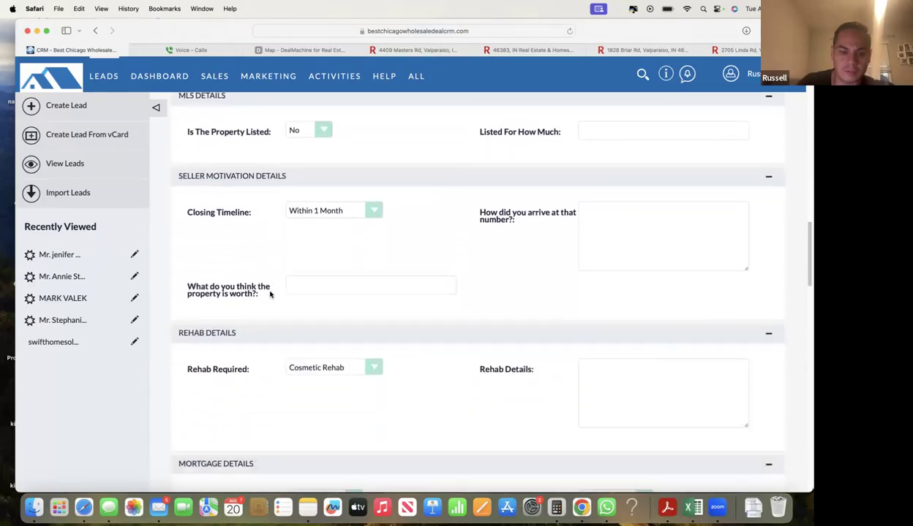
scroll(270, 295, "down", 15)
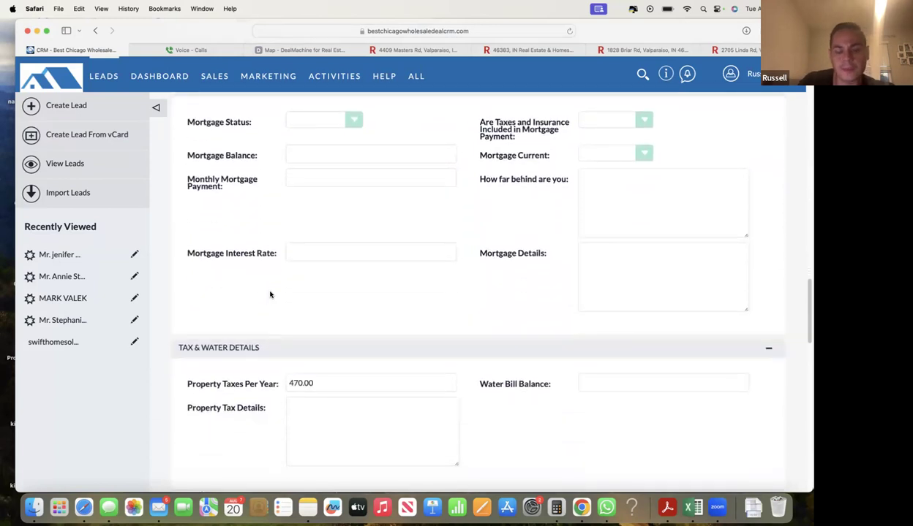
scroll(269, 294, "down", 4)
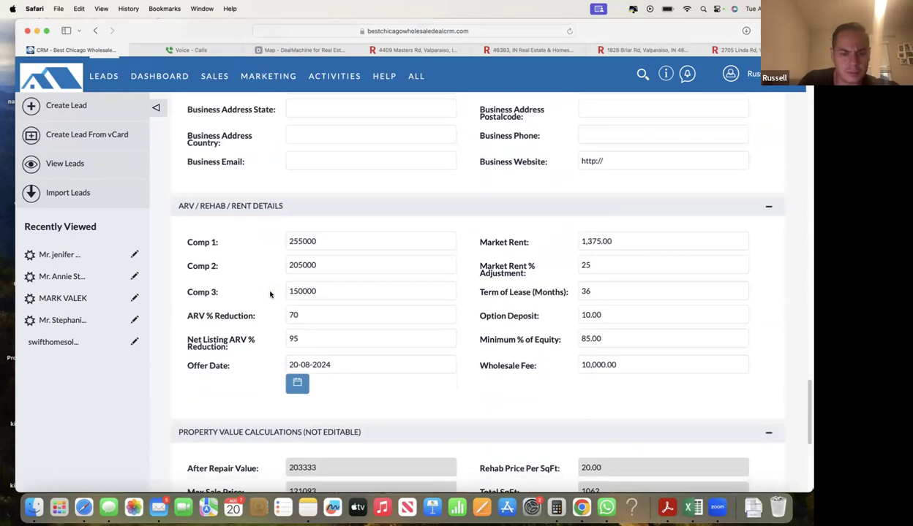
left_click(291, 220)
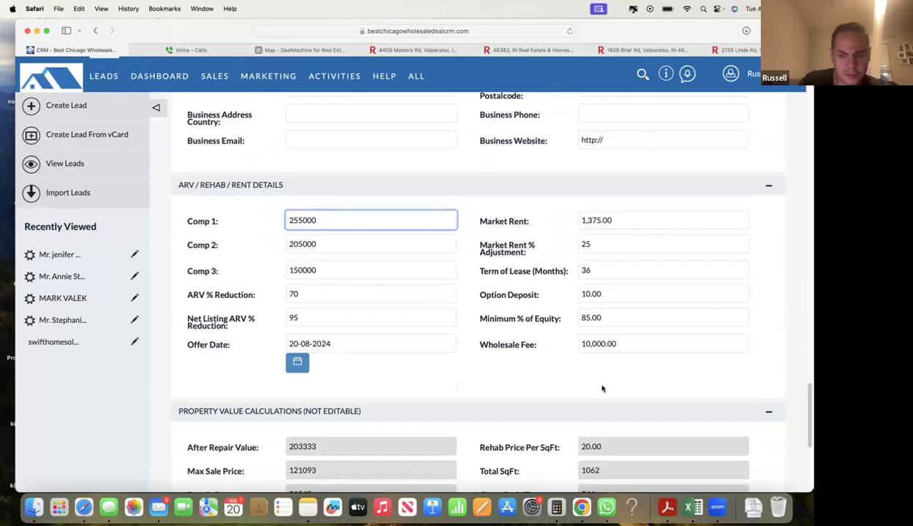
left_click(612, 340)
left_click(588, 221)
double_click(627, 220)
left_click(628, 220)
left_click(522, 139)
left_click_drag(636, 39, 630, 103)
left_click(773, 97)
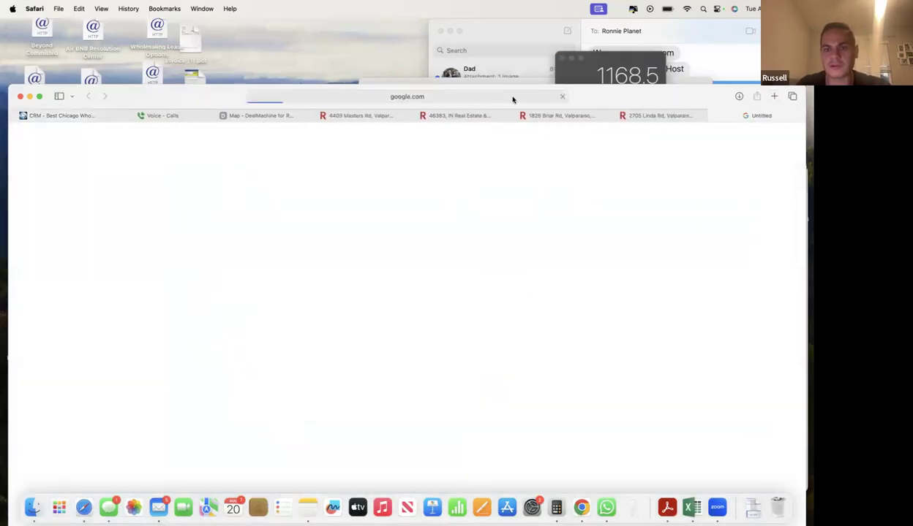
- Search 'zillow rental c' and open the Zillow Rent Estimate Calculator page
left_click(511, 96)
type("zillow rental c")
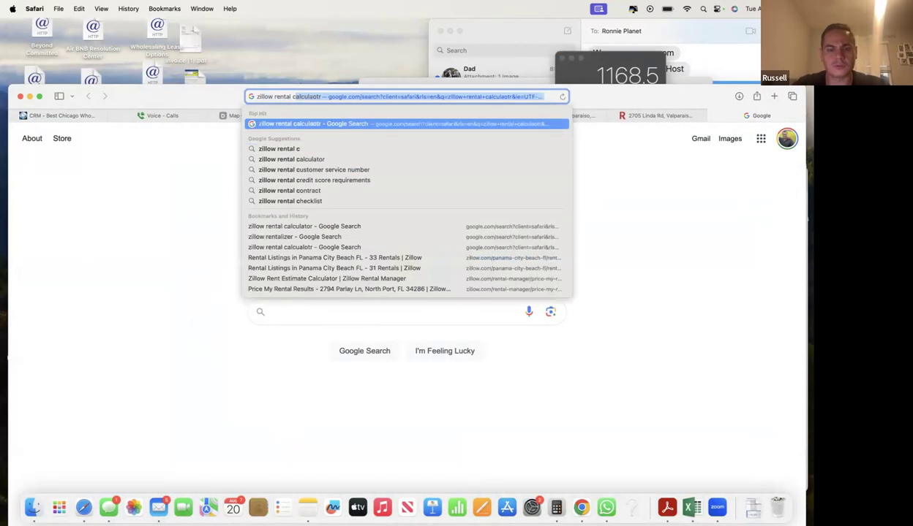
key("Return")
scroll(285, 328, "down", 3)
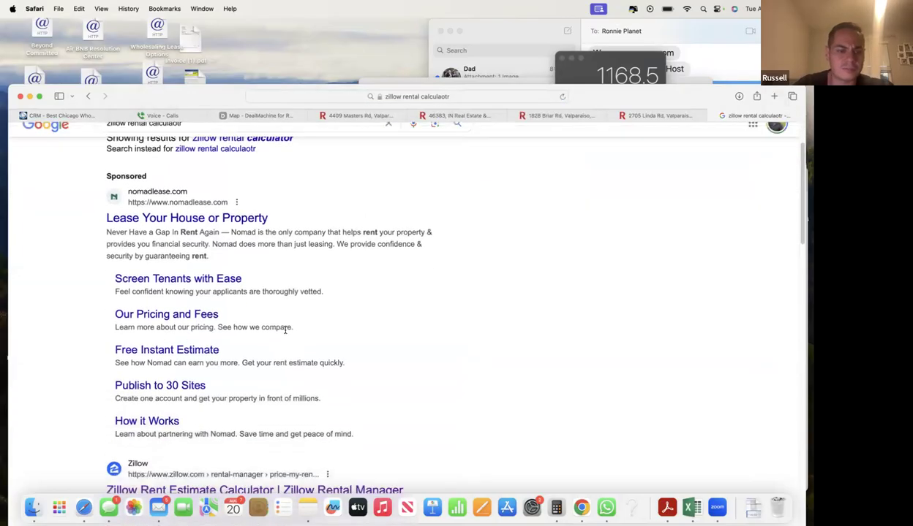
left_click(204, 414)
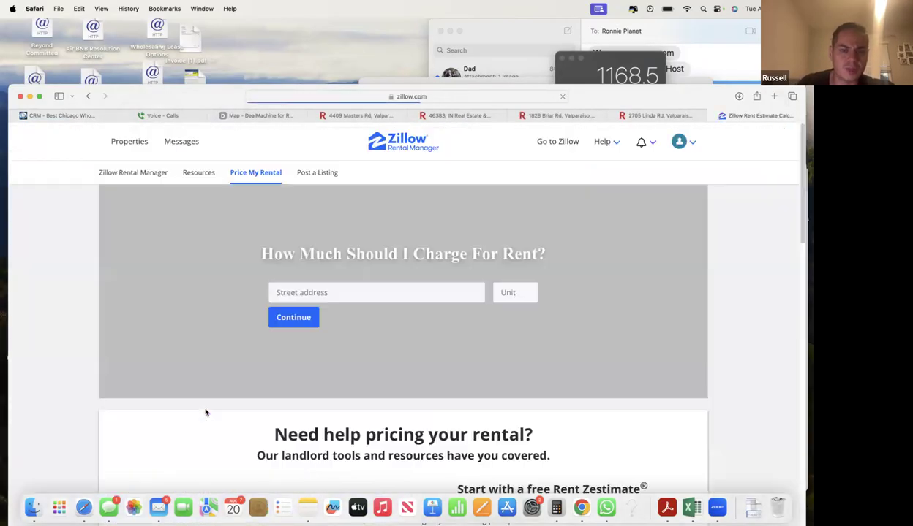
left_click(338, 117)
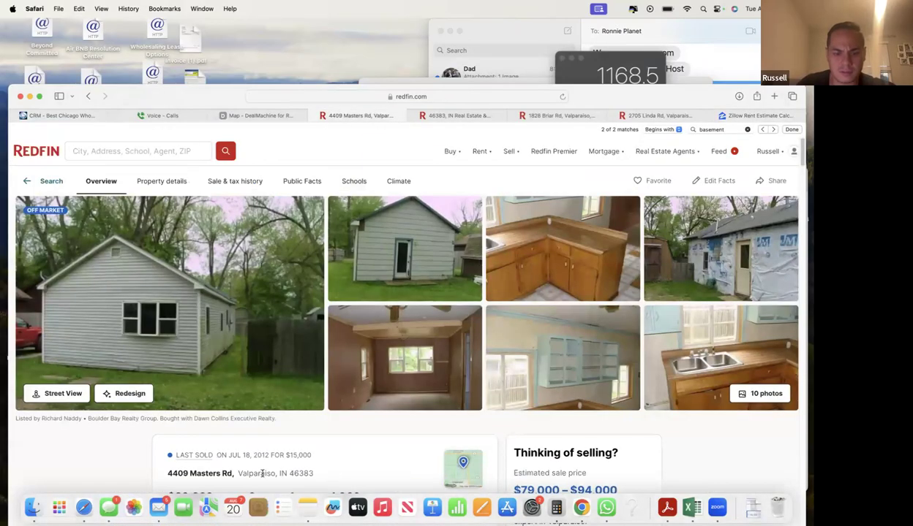
left_click_drag(313, 473, 166, 474)
key("super+c")
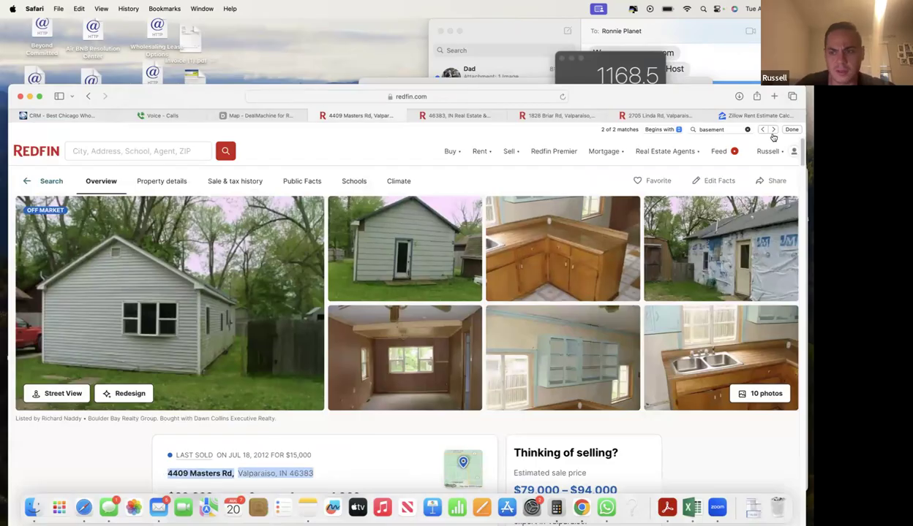
left_click(750, 116)
left_click(420, 289)
key("super+v")
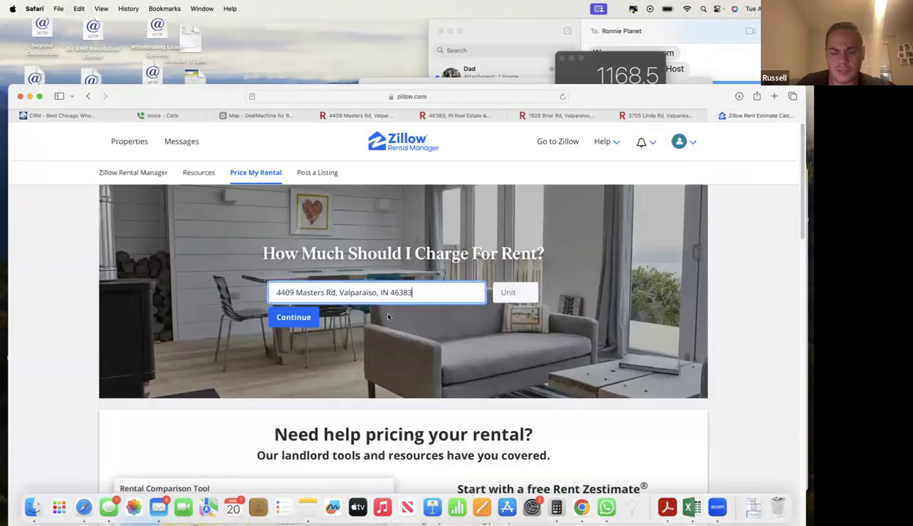
left_click(301, 317)
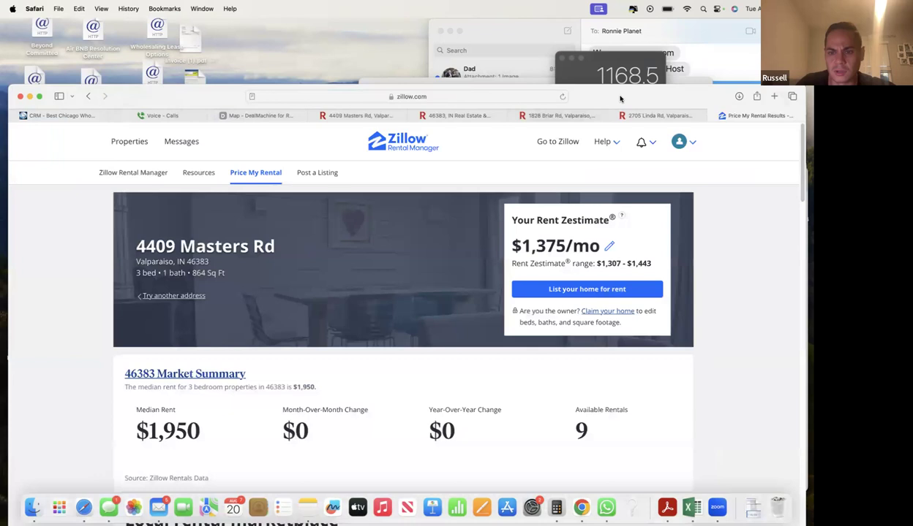
double_click(620, 97)
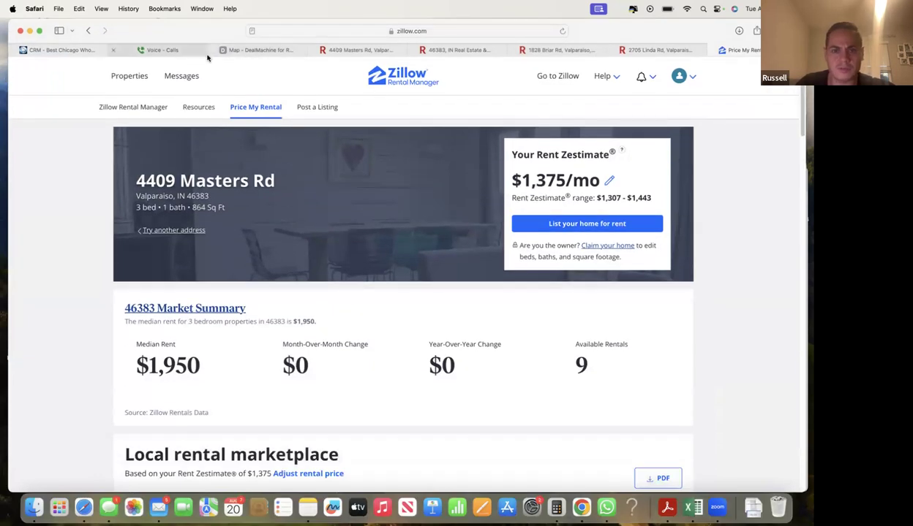
- Return to the CRM lead and inspect the After Repair Value of 203333
left_click(62, 50)
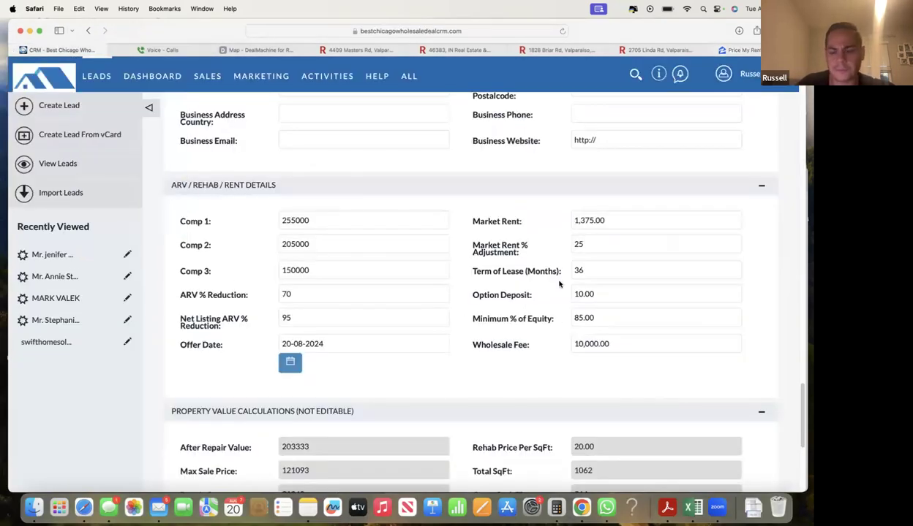
scroll(542, 336, "down", 8)
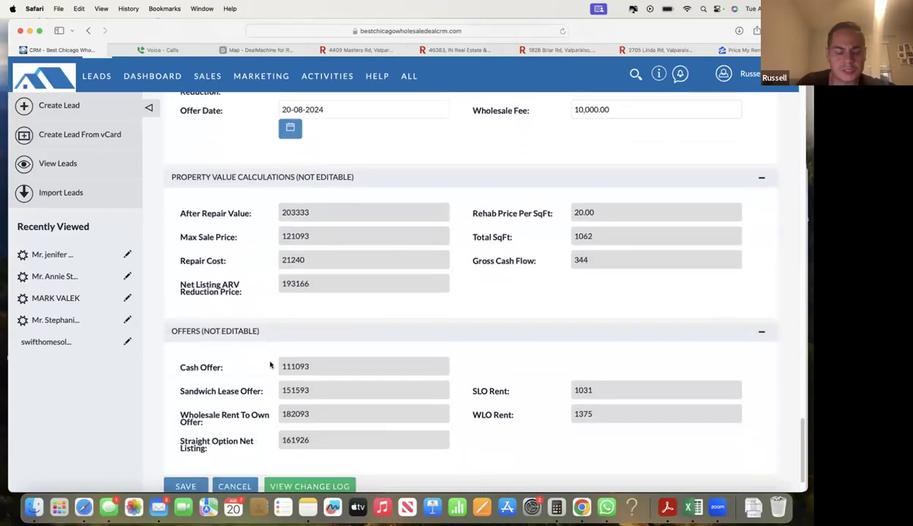
scroll(280, 316, "up", 2)
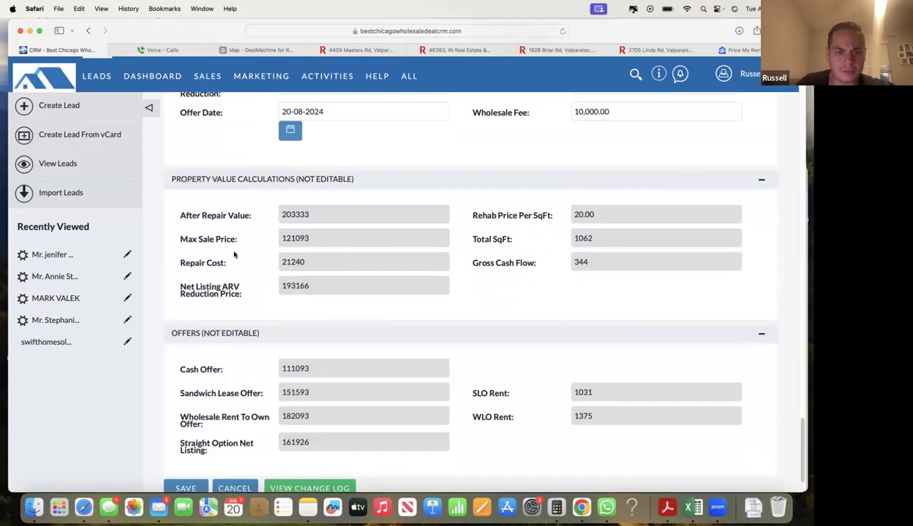
double_click(300, 214)
left_click(281, 215)
double_click(314, 214)
left_click(324, 215)
scroll(322, 212, "up", 5)
left_click_drag(229, 217, 273, 216)
left_click(274, 218)
- Inspect the Repair Cost of 21240 in Property Value Calculations
scroll(275, 218, "down", 5)
left_click_drag(237, 298, 250, 298)
left_click(261, 302)
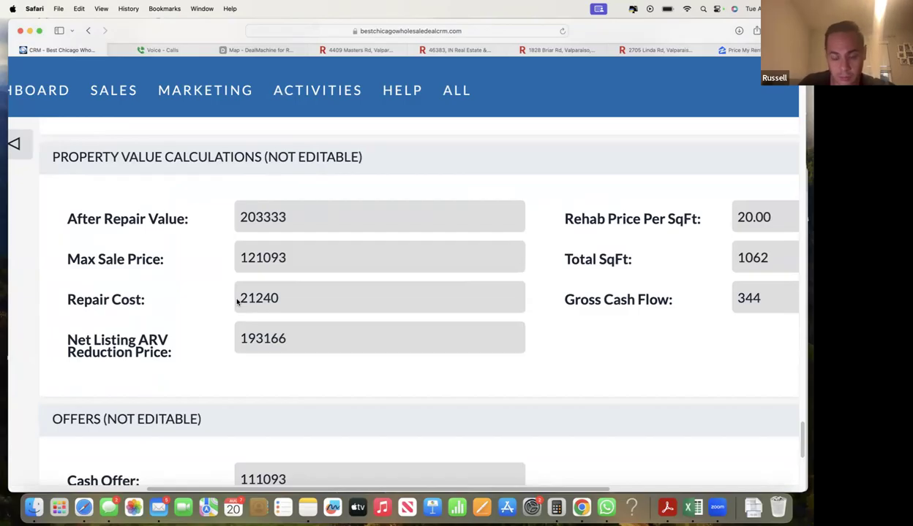
left_click_drag(238, 300, 288, 302)
left_click(292, 302)
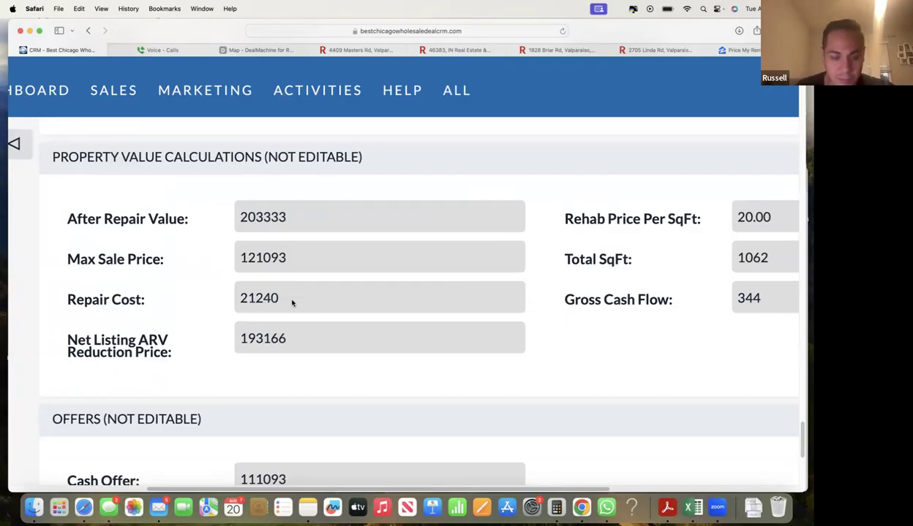
scroll(291, 302, "down", 1)
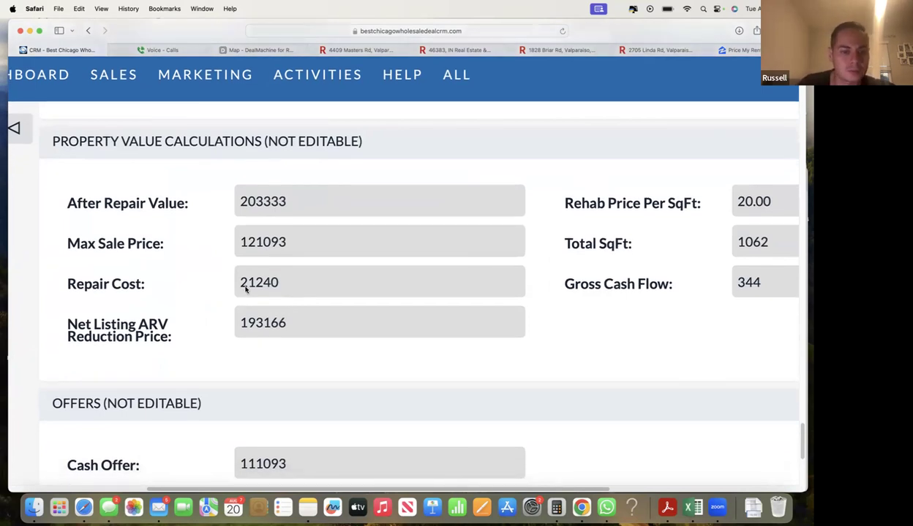
scroll(284, 283, "down", 5)
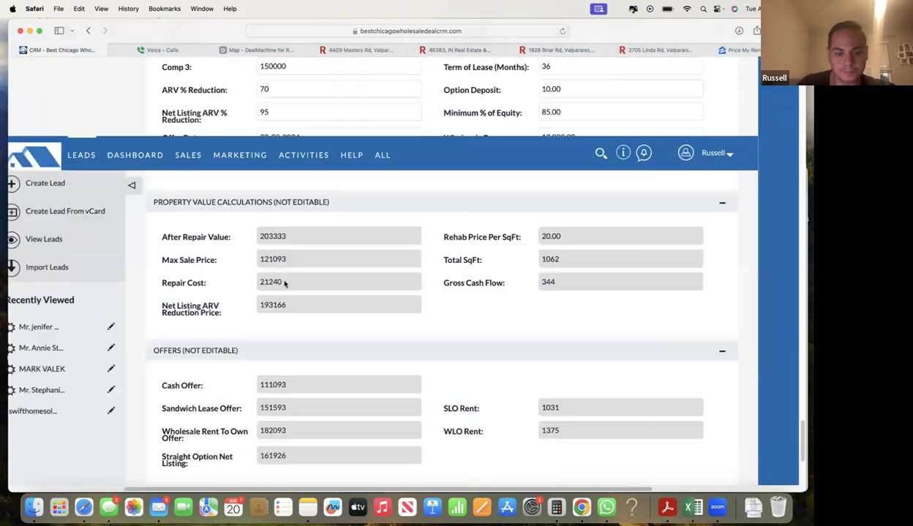
scroll(342, 374, "down", 2)
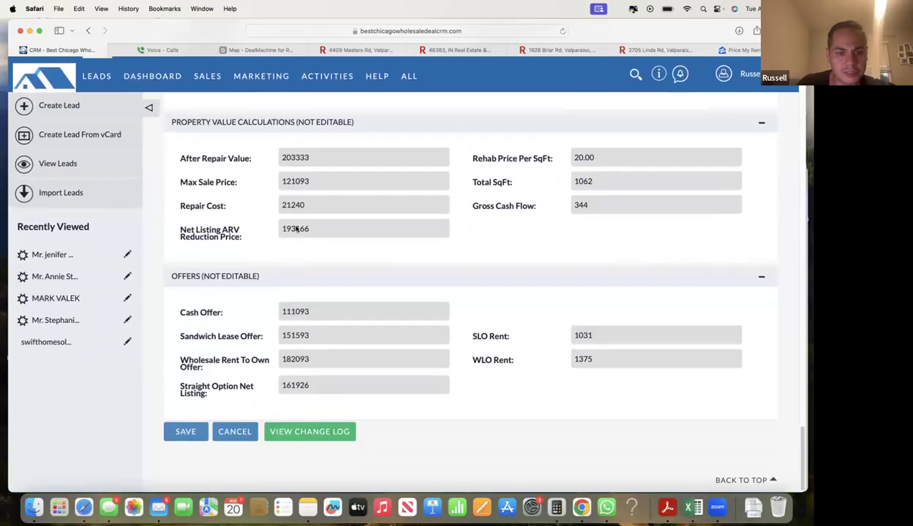
left_click_drag(284, 156, 300, 158)
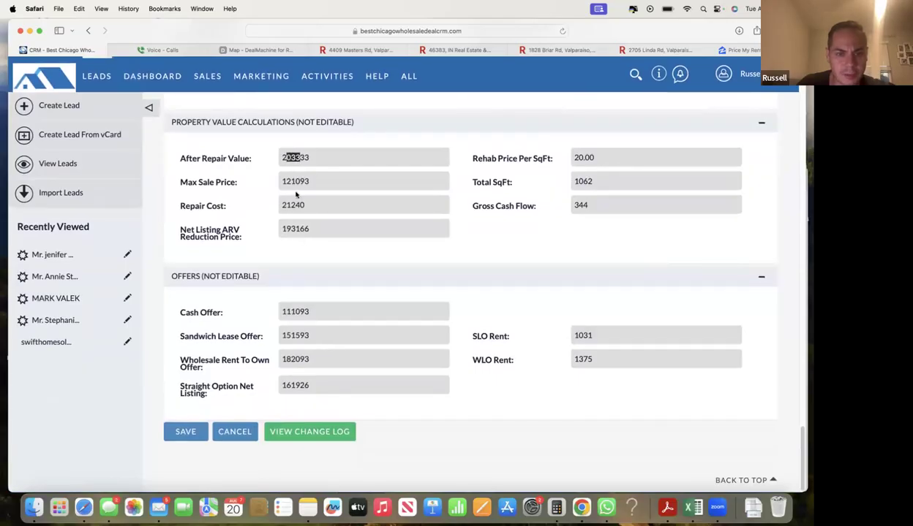
left_click(276, 218)
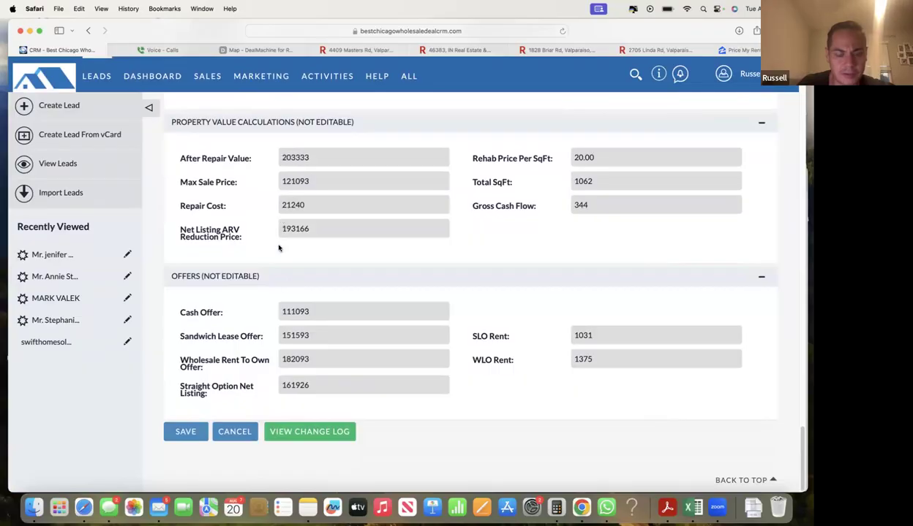
scroll(277, 322, "up", 5)
left_click_drag(338, 312, 301, 310)
left_click(278, 310)
double_click(301, 310)
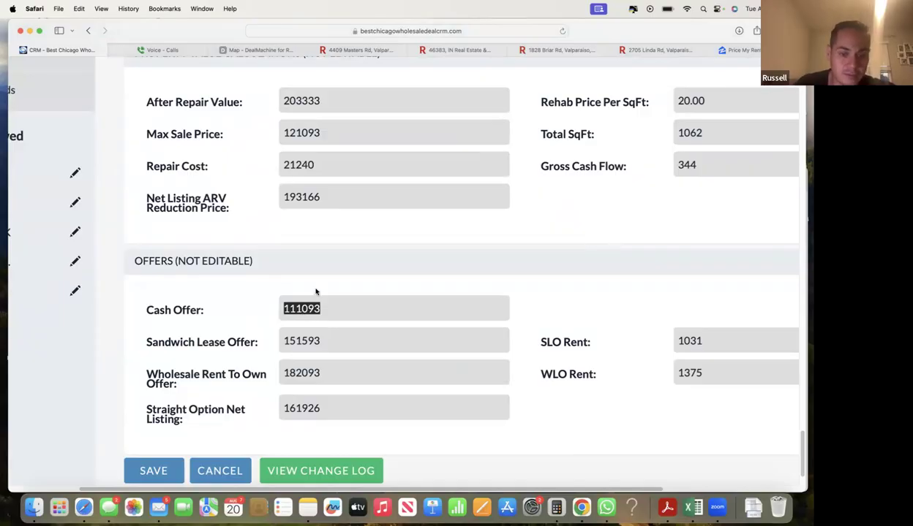
left_click(317, 288)
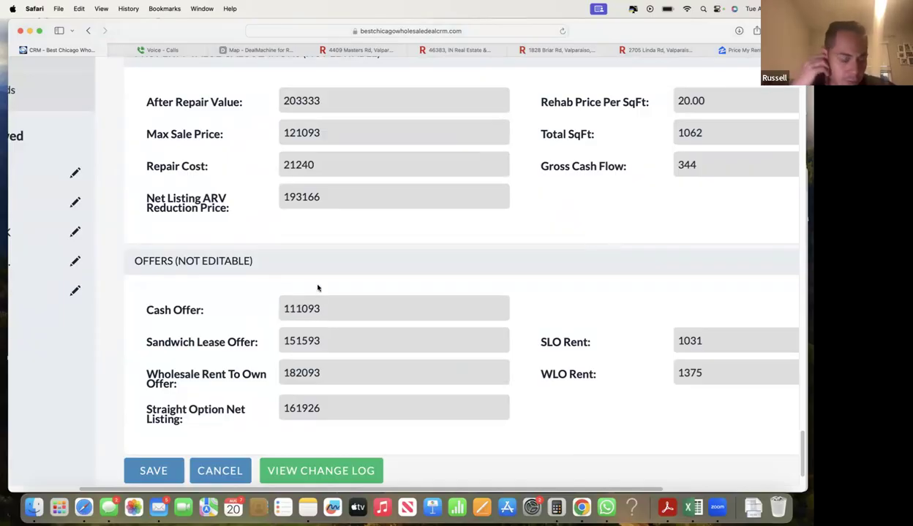
scroll(370, 292, "up", 1)
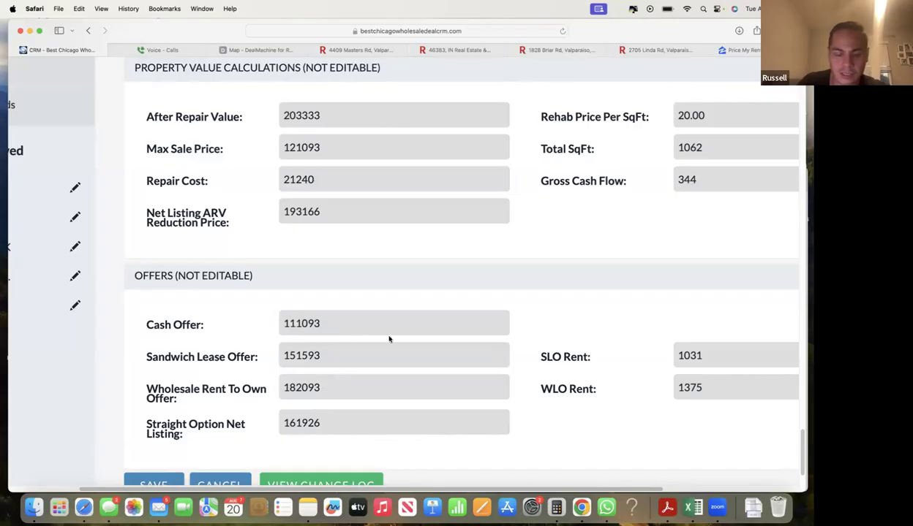
mouse_move(293, 327)
left_click_drag(316, 323, 288, 323)
left_click(290, 325)
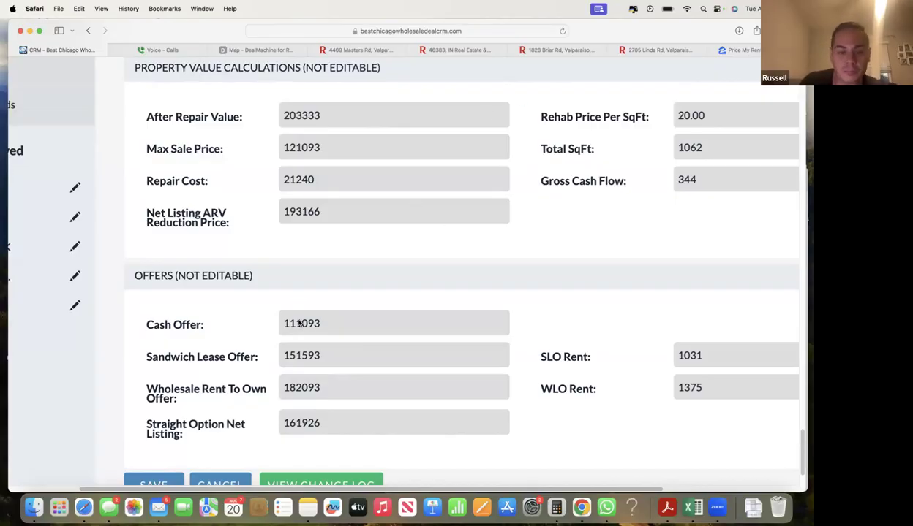
left_click(485, 50)
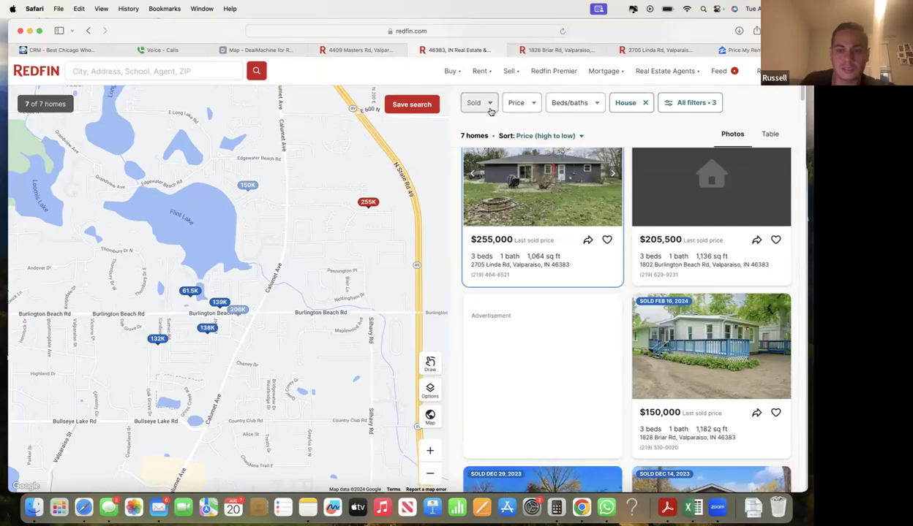
- Switch the listing status from Sold to For sale and sort by price, low to high
left_click(490, 108)
left_click(477, 134)
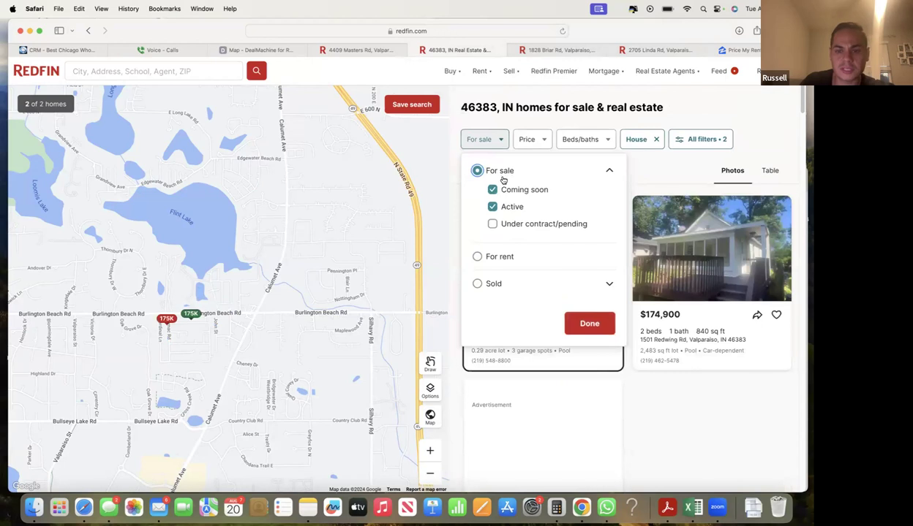
left_click(593, 326)
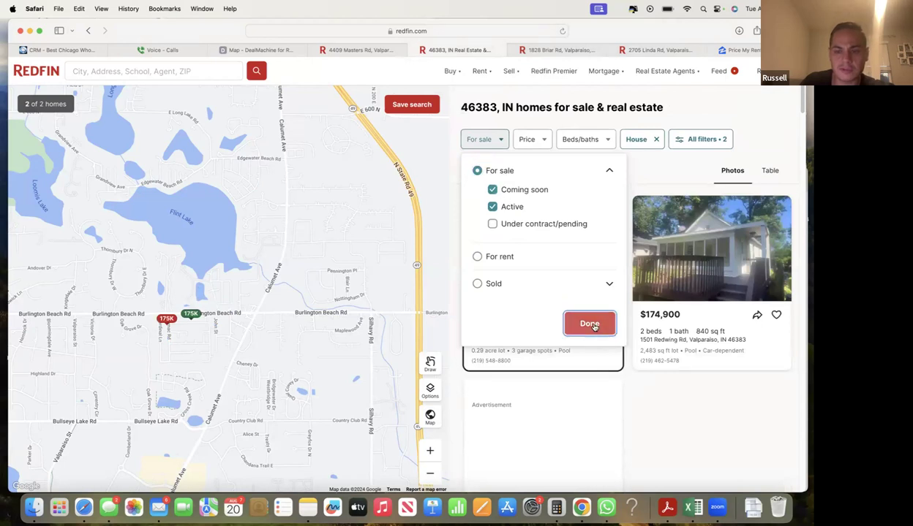
left_click(579, 175)
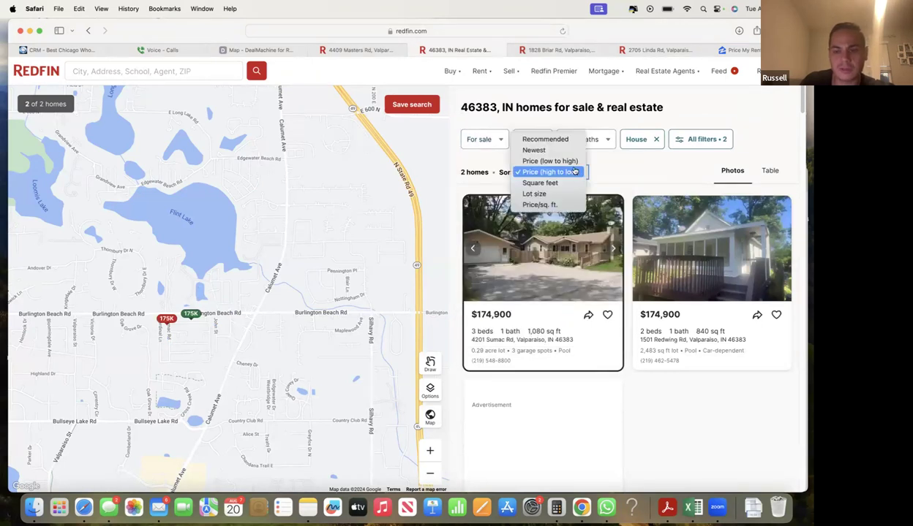
left_click(574, 162)
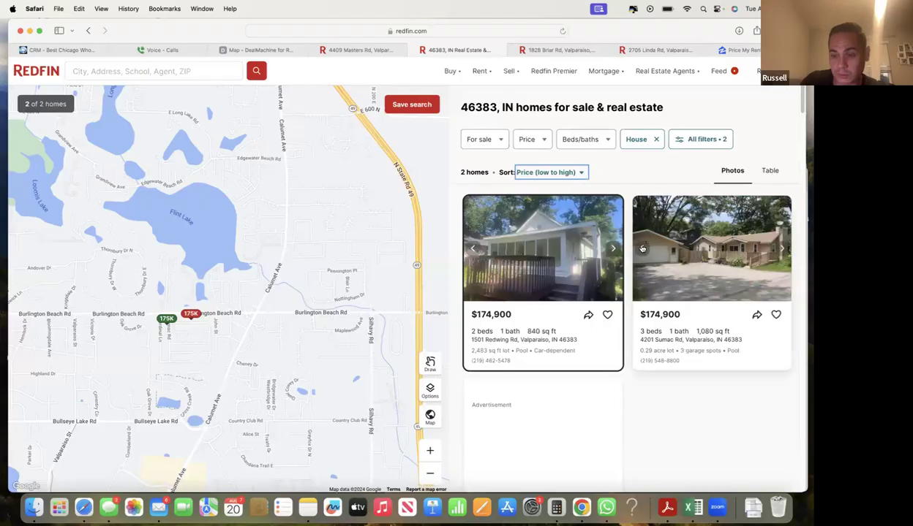
- Set maximum square feet to No max in All filters, showing 28 homes
left_click(701, 145)
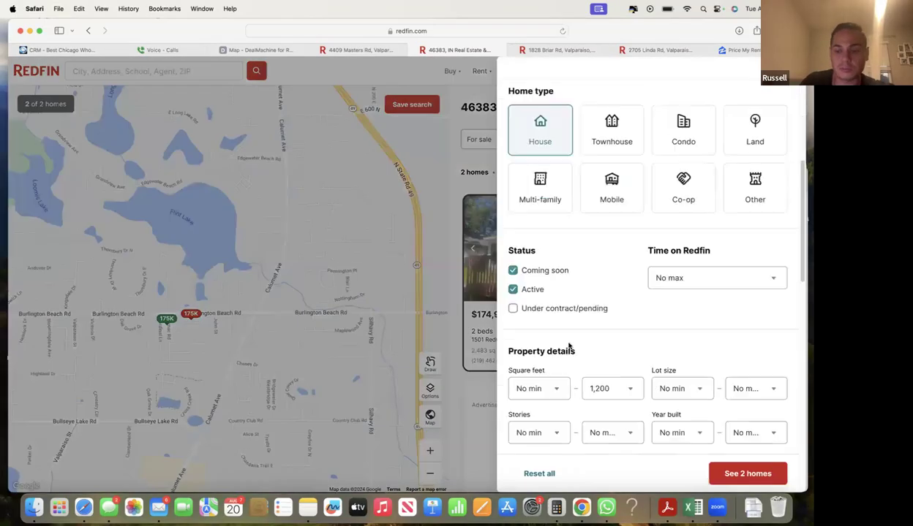
left_click(599, 332)
left_click(606, 282)
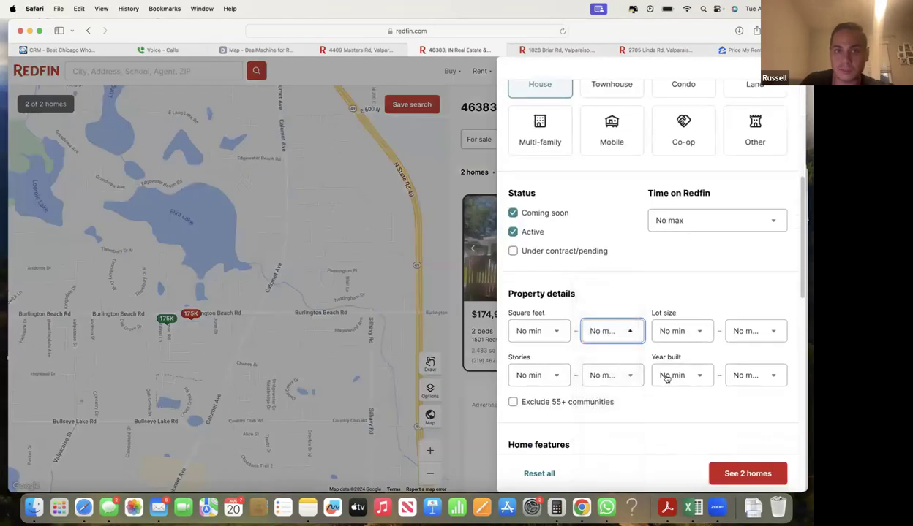
left_click(744, 474)
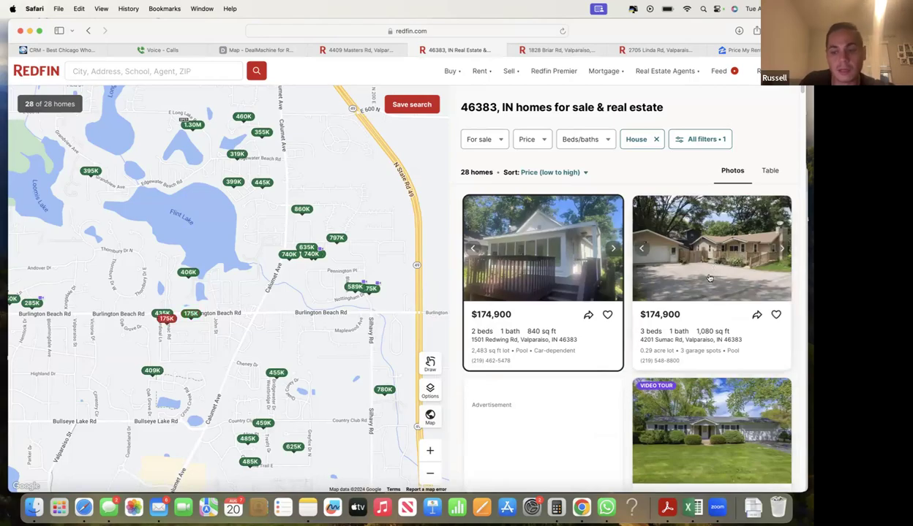
- Zoom the Redfin results map out one step and back in
scroll(698, 315, "down", 3)
scroll(692, 344, "up", 3)
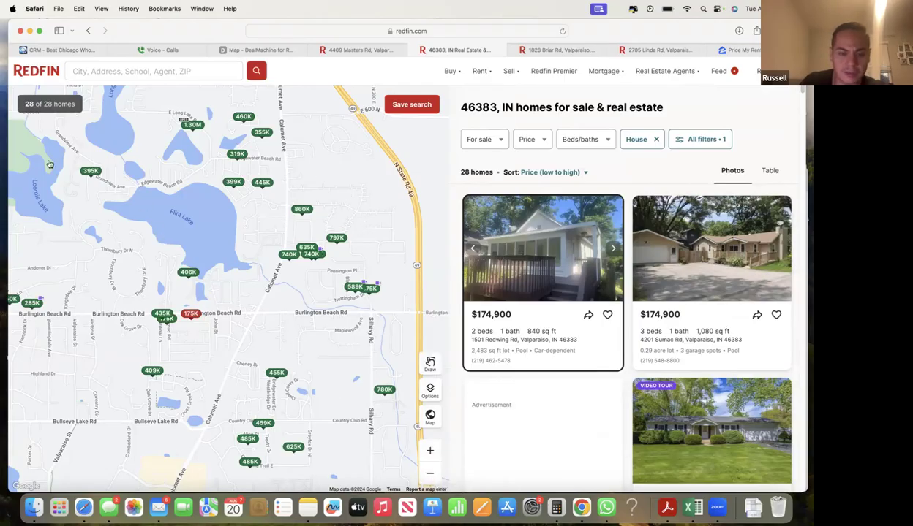
left_click(430, 473)
scroll(432, 462, "down", 2)
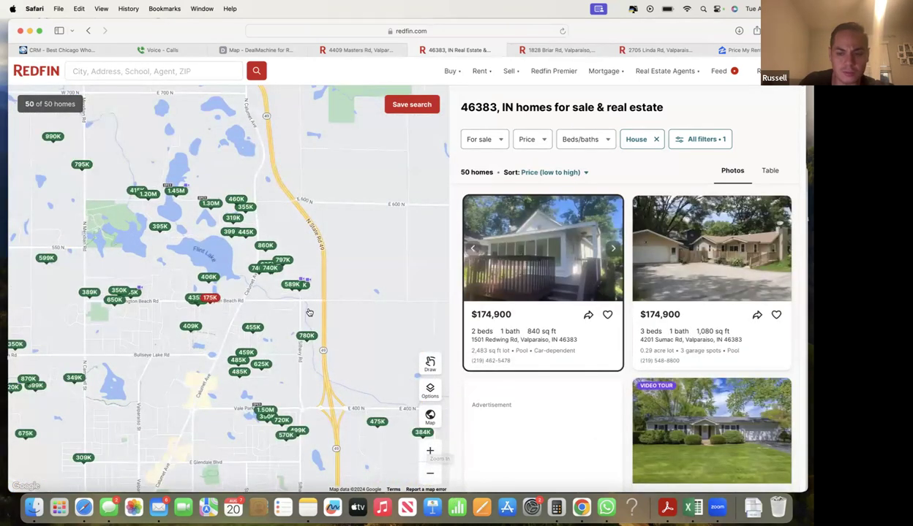
left_click(430, 450)
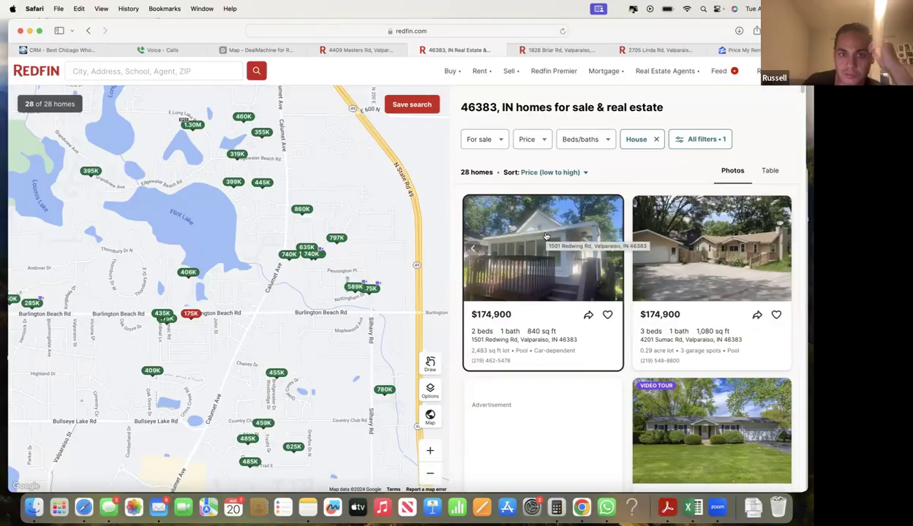
- Flip through the first listing's photos in the 46383 results
left_click(613, 251)
left_click(613, 250)
left_click(613, 250)
left_click(613, 250)
left_click(613, 250)
left_click(613, 250)
left_click(612, 250)
left_click(613, 250)
left_click(613, 250)
left_click(612, 250)
left_click(613, 250)
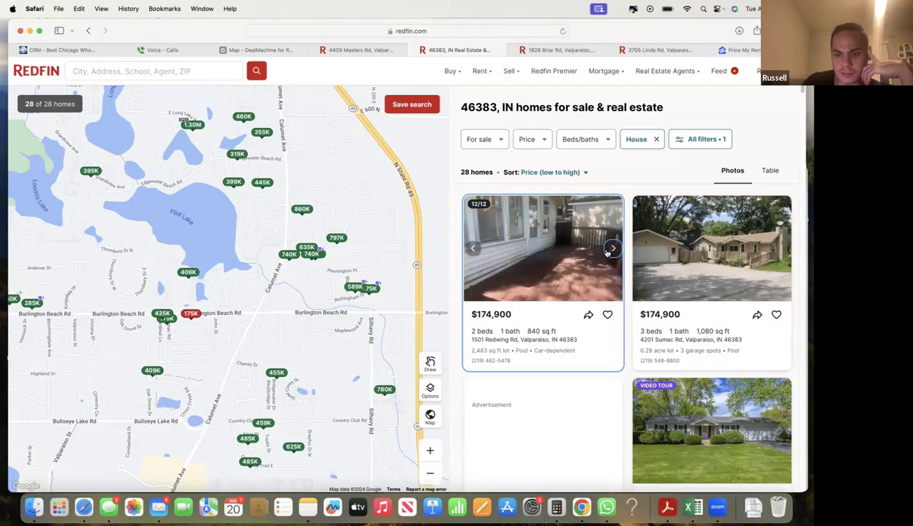
left_click(613, 250)
left_click(779, 250)
left_click(779, 250)
left_click(779, 250)
left_click(780, 250)
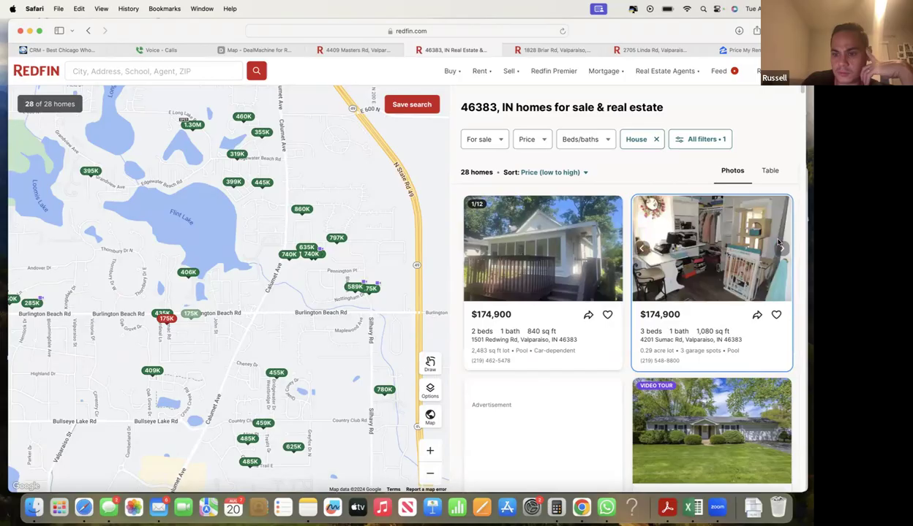
left_click(770, 245)
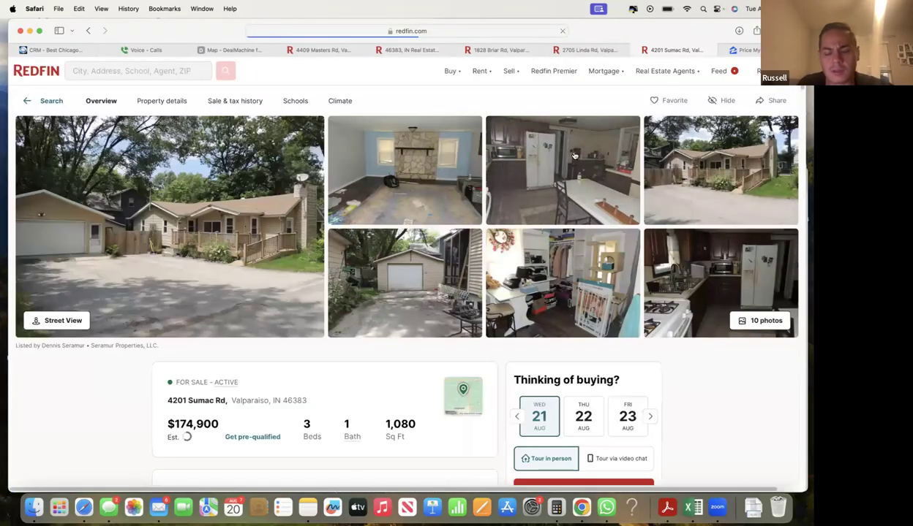
key("super+w")
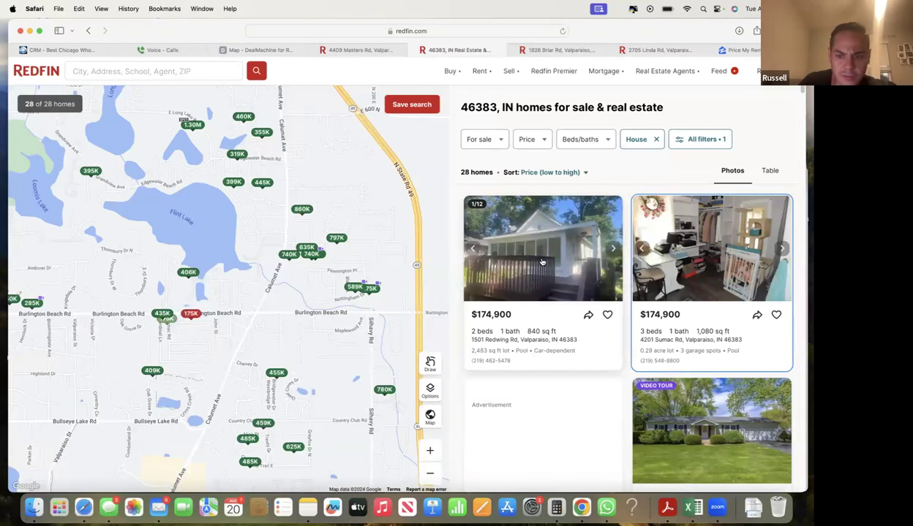
scroll(556, 267, "down", 2)
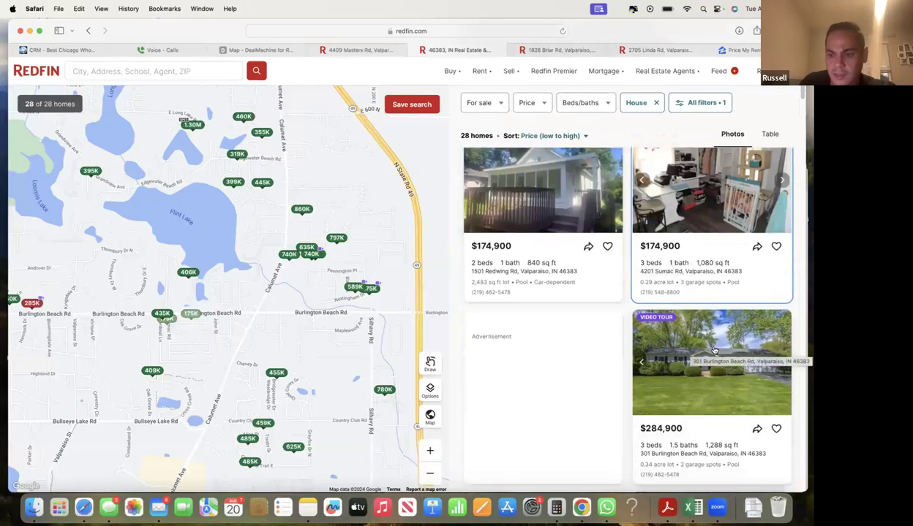
scroll(698, 337, "up", 2)
left_click(781, 249)
left_click(781, 249)
left_click(781, 249)
left_click(781, 249)
left_click(781, 250)
left_click(781, 250)
left_click(781, 249)
left_click(781, 249)
left_click(781, 249)
left_click(781, 249)
left_click(781, 249)
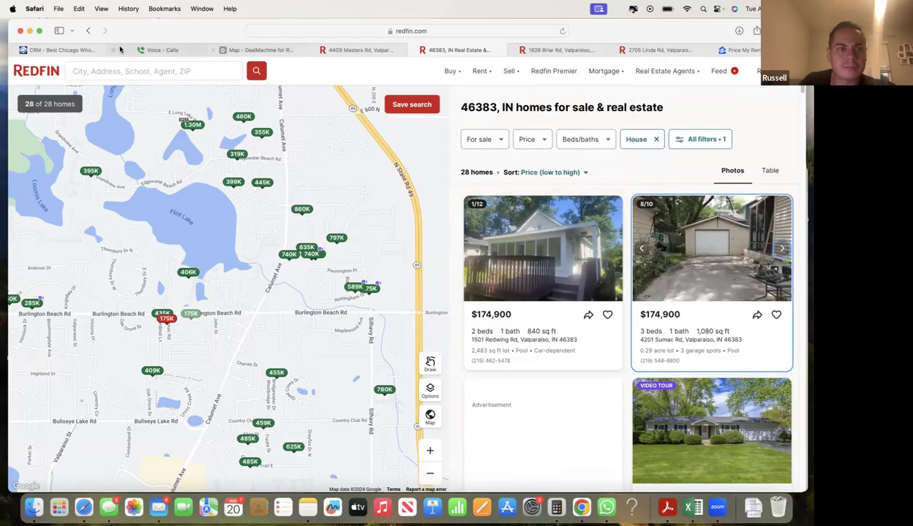
left_click(79, 50)
- Change the lead's ARV % Reduction from 70 to 75
left_click(260, 339)
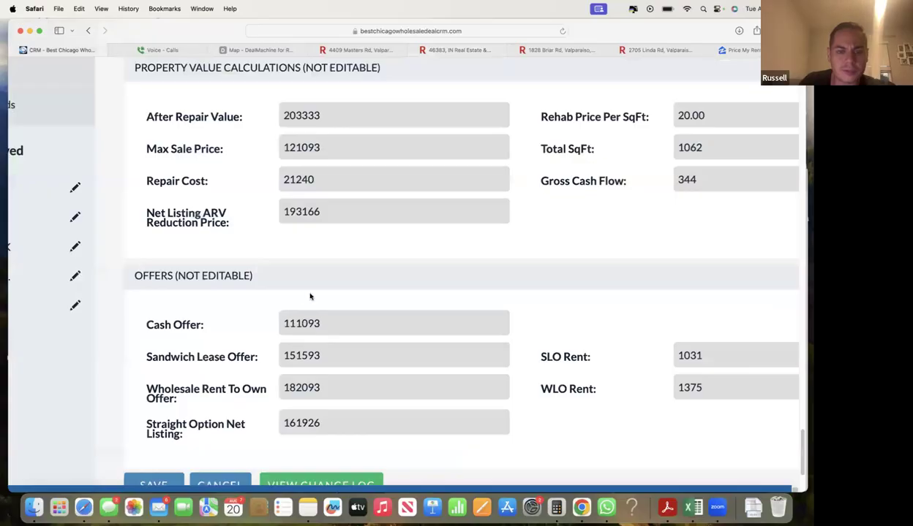
scroll(321, 294, "up", 5)
left_click(322, 243)
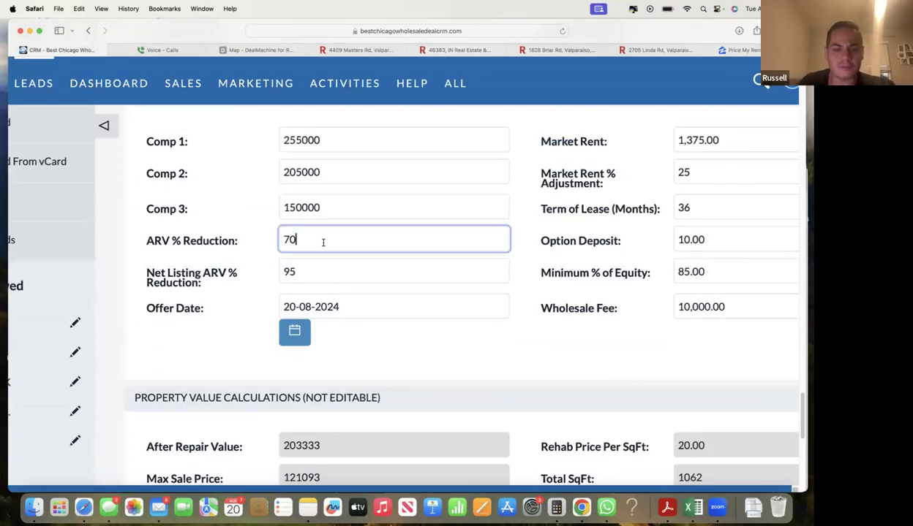
key("BackSpace")
type("5")
double_click(324, 238)
left_click(565, 273)
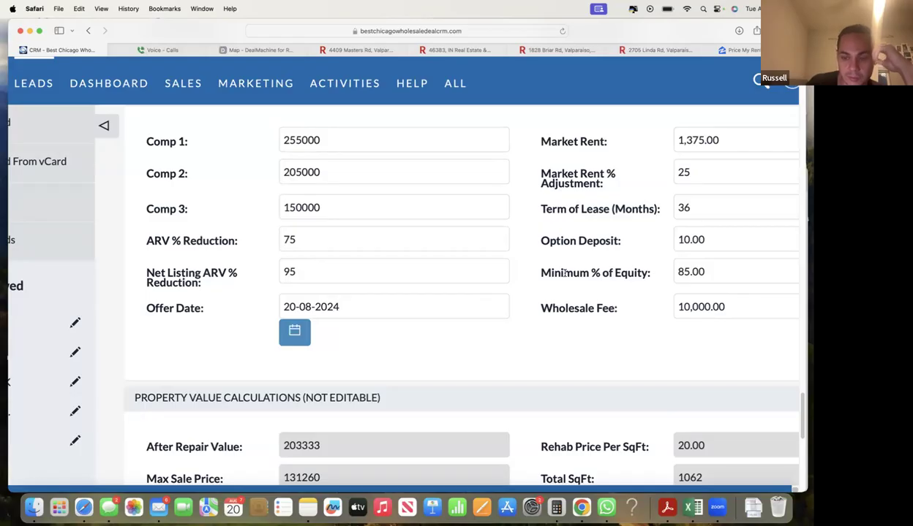
- Check that the Cash Offer now reads 121260
double_click(289, 239)
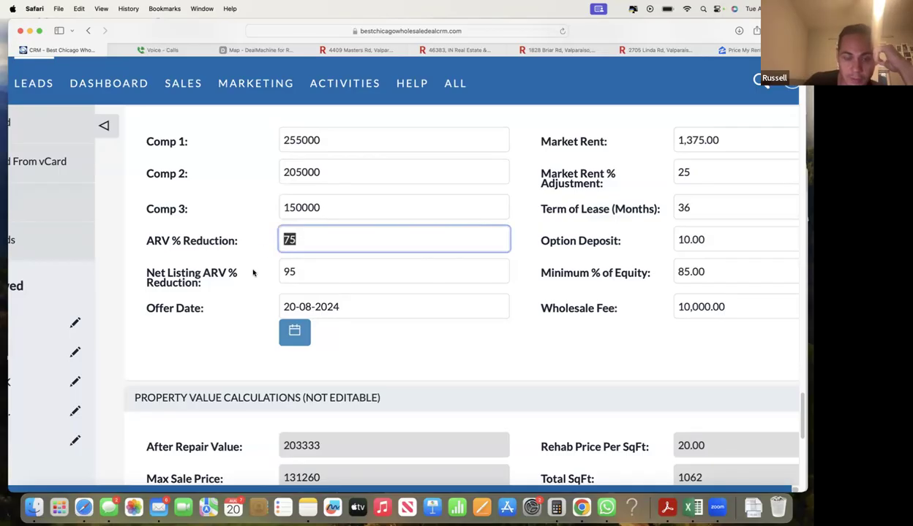
scroll(253, 273, "down", 10)
left_click_drag(280, 269, 321, 263)
left_click(300, 262)
left_click(320, 265)
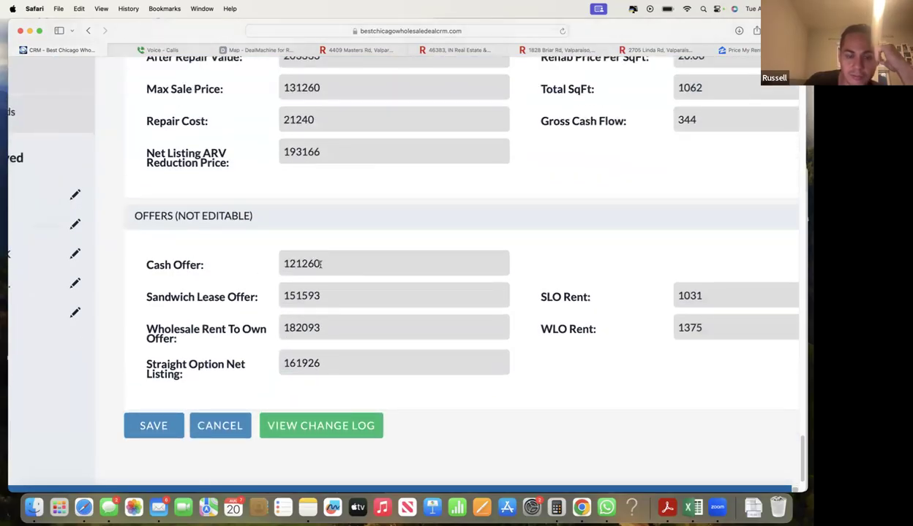
left_click(458, 49)
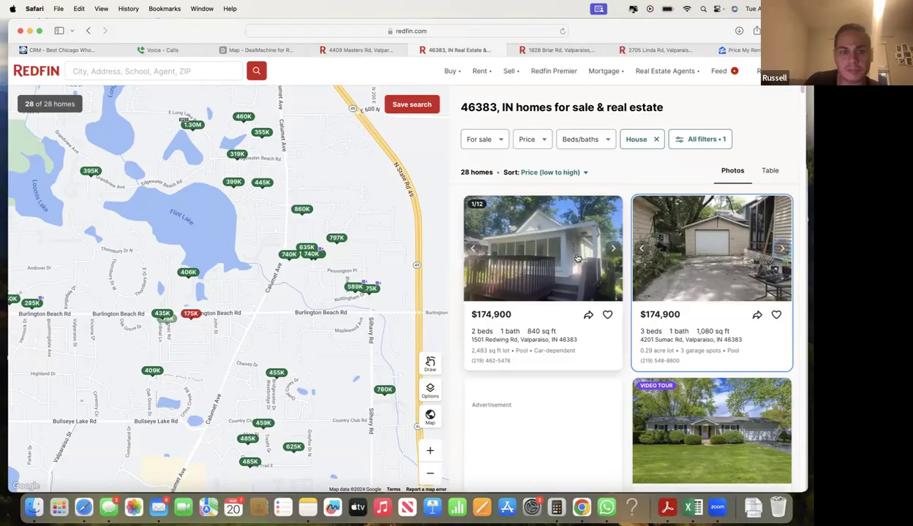
- Compare the Redfin 46383 listings again, then return to the CRM's ARV fields
left_click(65, 50)
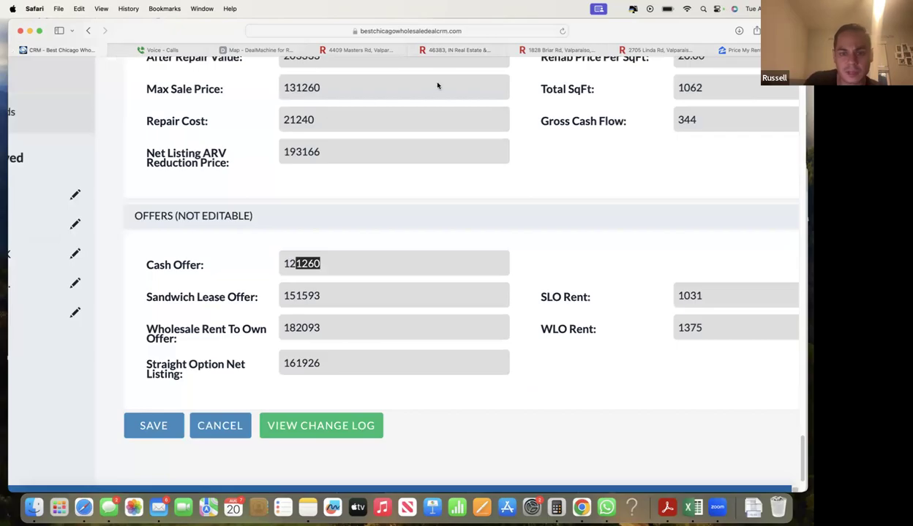
left_click(454, 50)
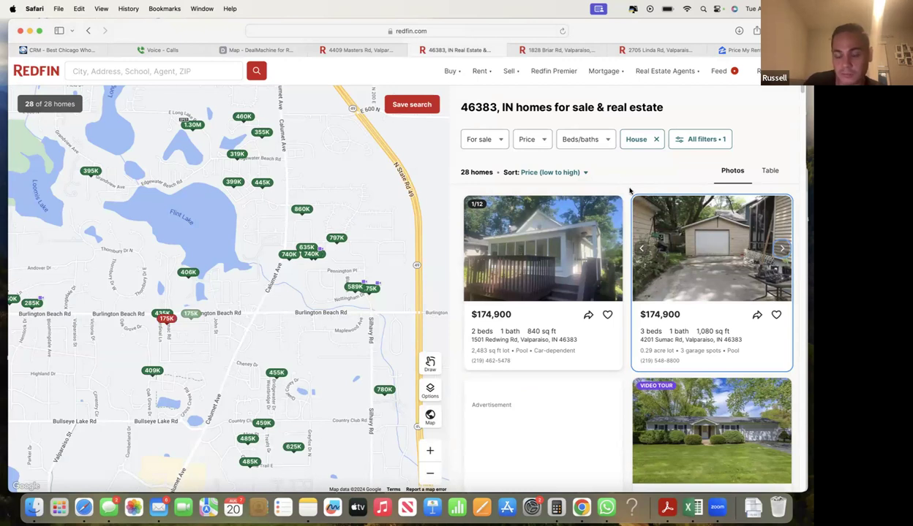
scroll(701, 309, "down", 2)
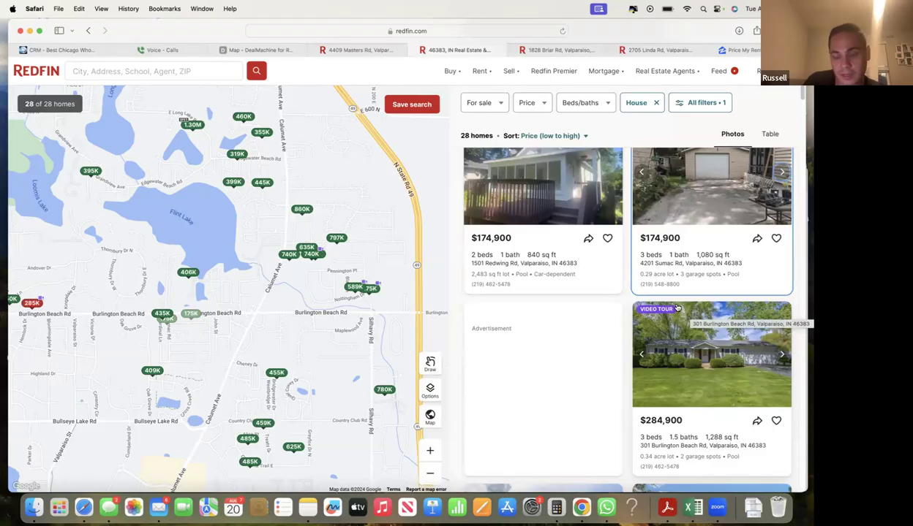
left_click(64, 50)
left_click(242, 251)
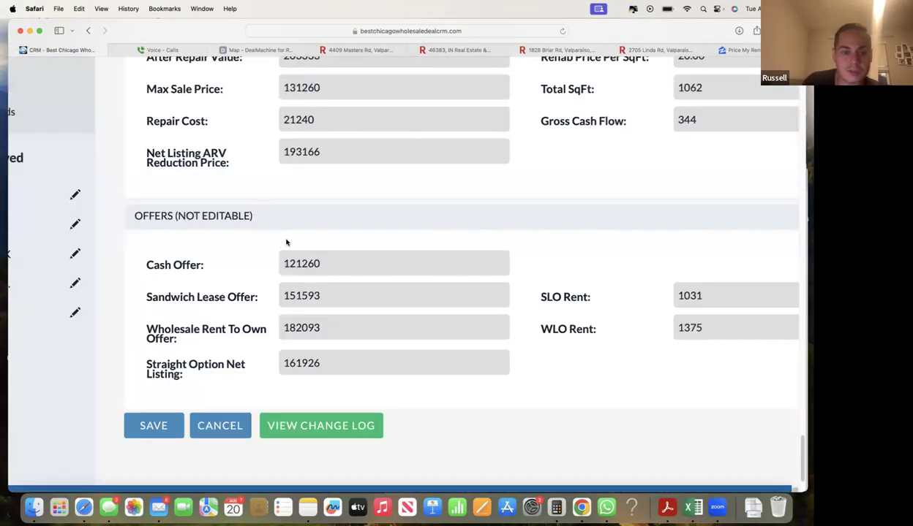
scroll(285, 242, "up", 10)
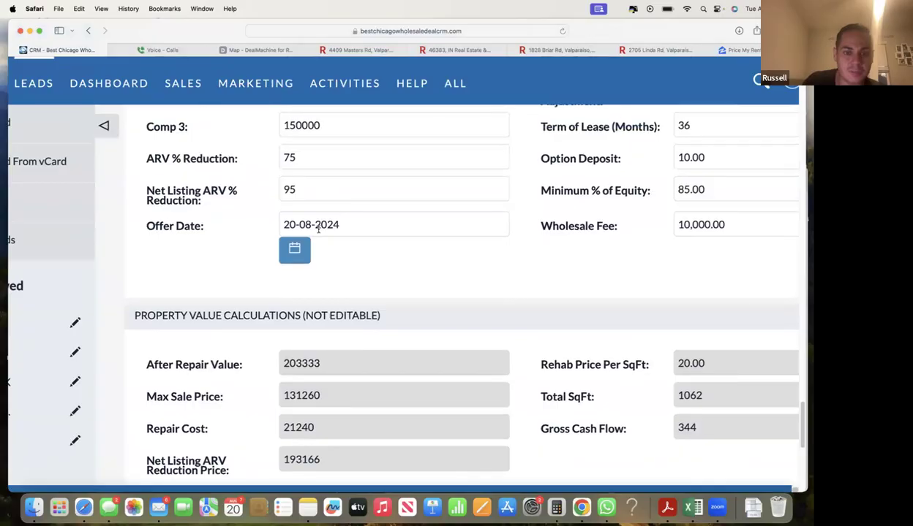
- Lower ARV % Reduction to 60 and check the new 90760 cash offer
scroll(317, 227, "up", 2)
double_click(315, 228)
type("60")
scroll(219, 268, "down", 5)
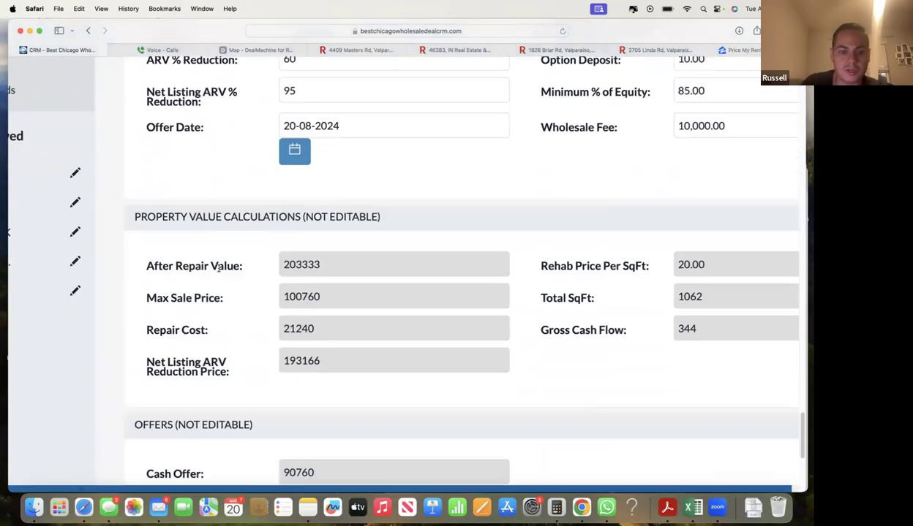
scroll(218, 269, "down", 6)
double_click(289, 280)
left_click(305, 278)
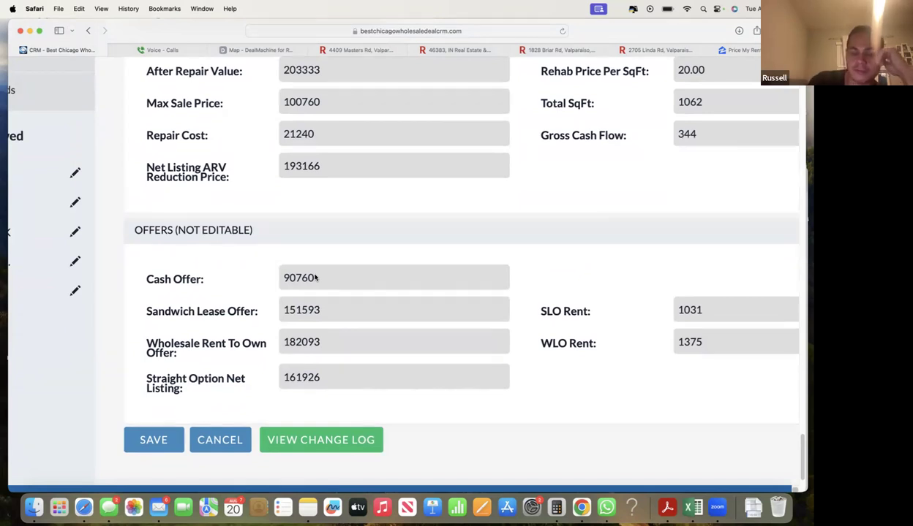
- Look over the 90760 cash offer once more before leaving the form
scroll(564, 275, "up", 2)
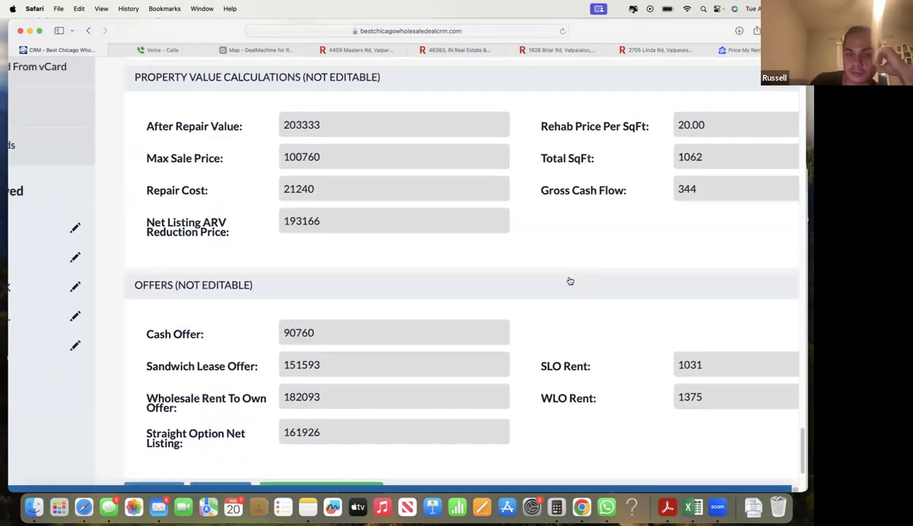
double_click(297, 334)
left_click(299, 336)
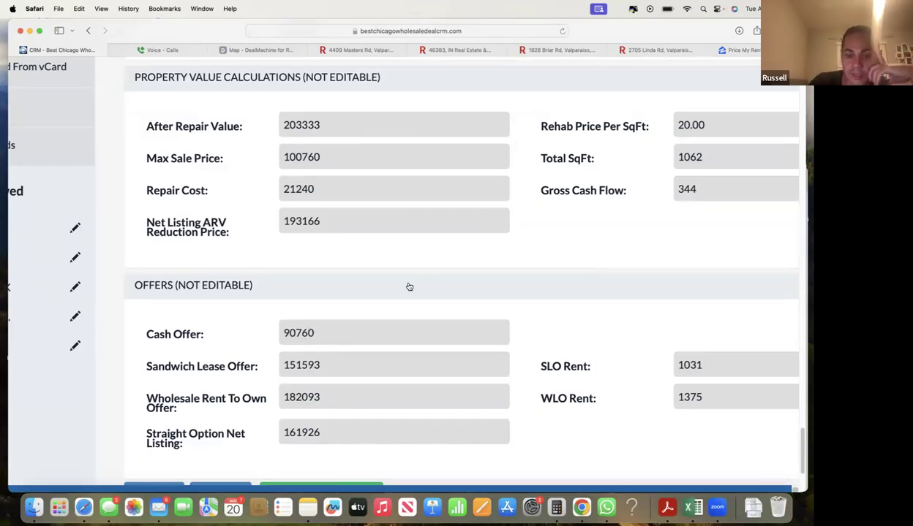
scroll(542, 296, "up", 2)
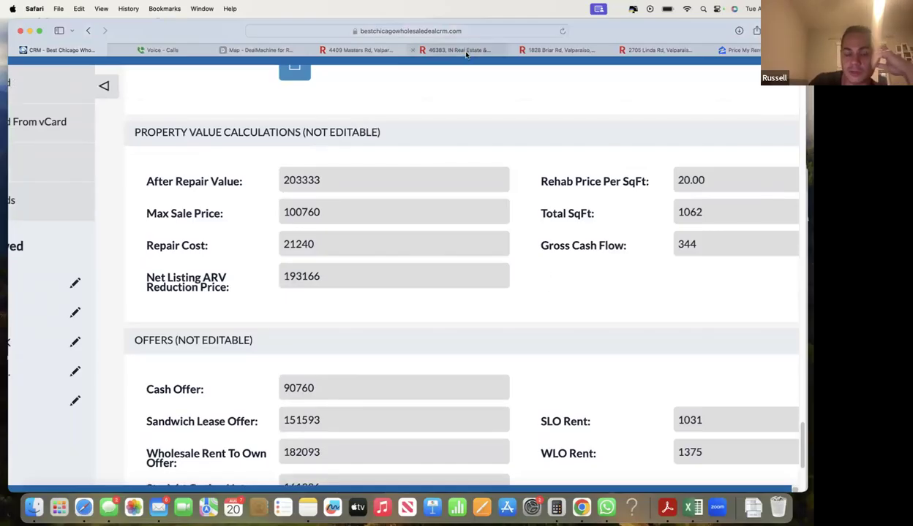
left_click(455, 51)
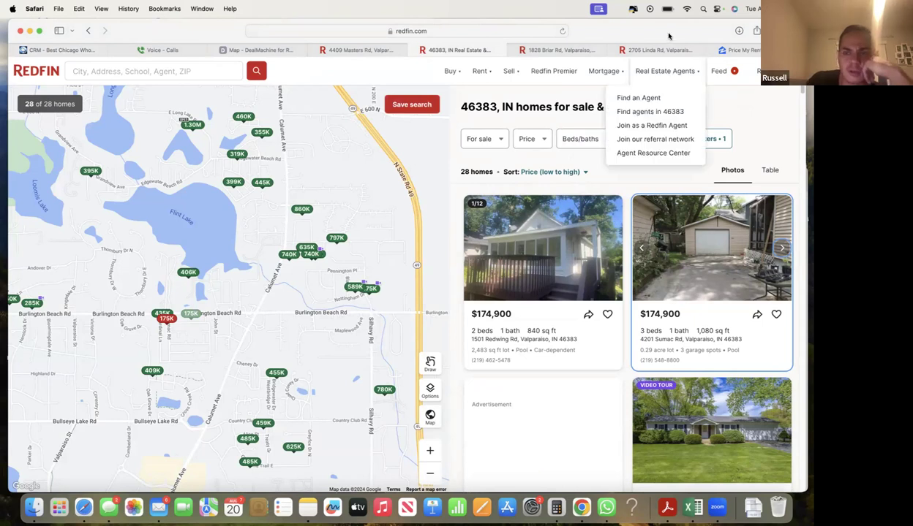
- Return to the CRM lead form and locate the ARV % Reduction field
left_click(77, 52)
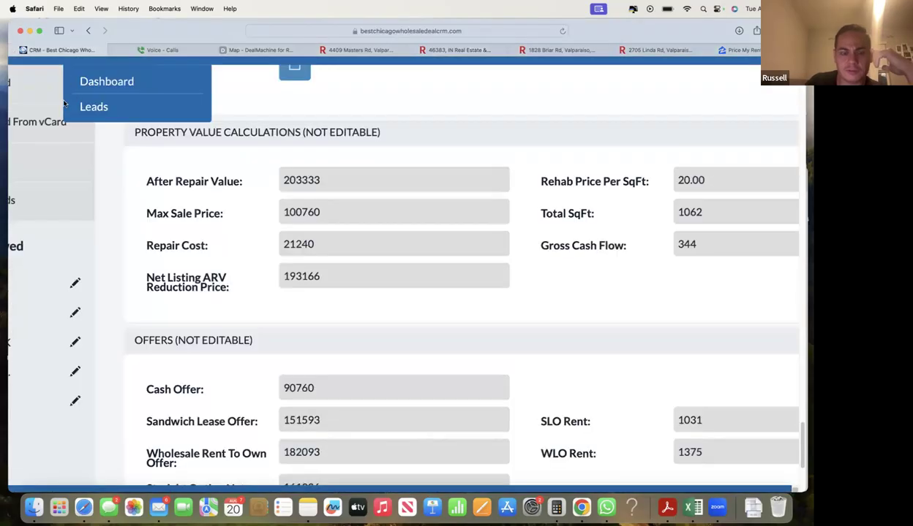
scroll(201, 251, "up", 3)
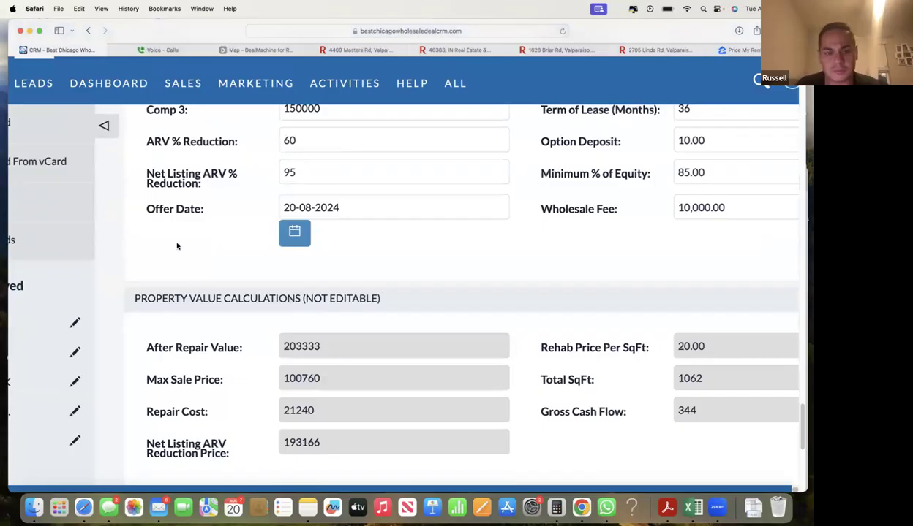
scroll(169, 246, "down", 3)
scroll(291, 259, "up", 5)
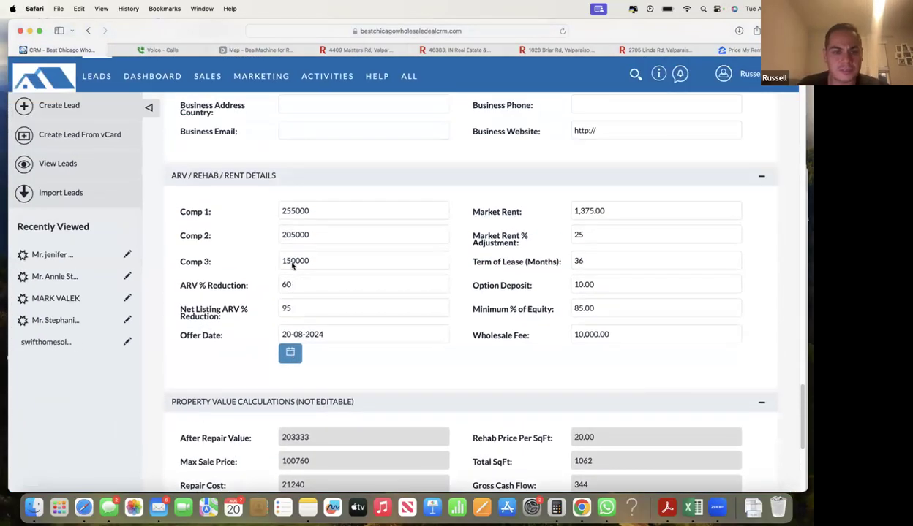
scroll(291, 266, "up", 5)
scroll(292, 266, "up", 10)
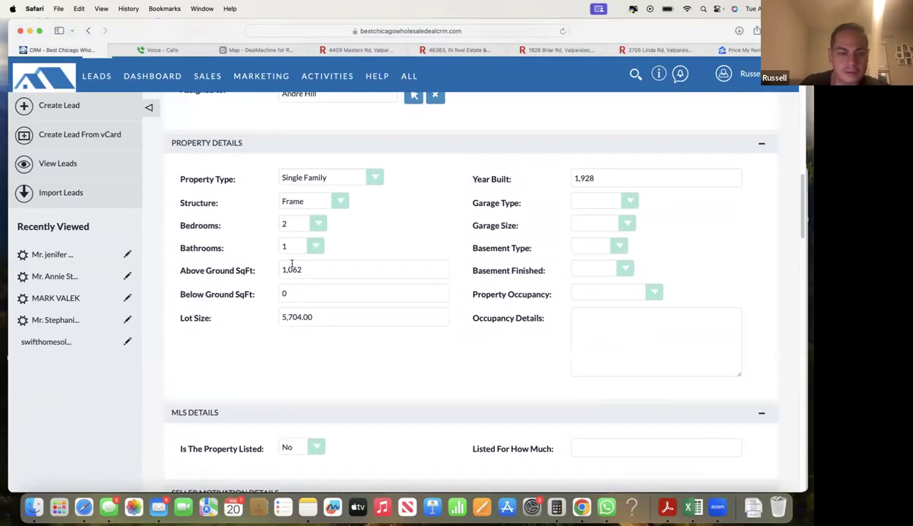
scroll(292, 265, "down", 4)
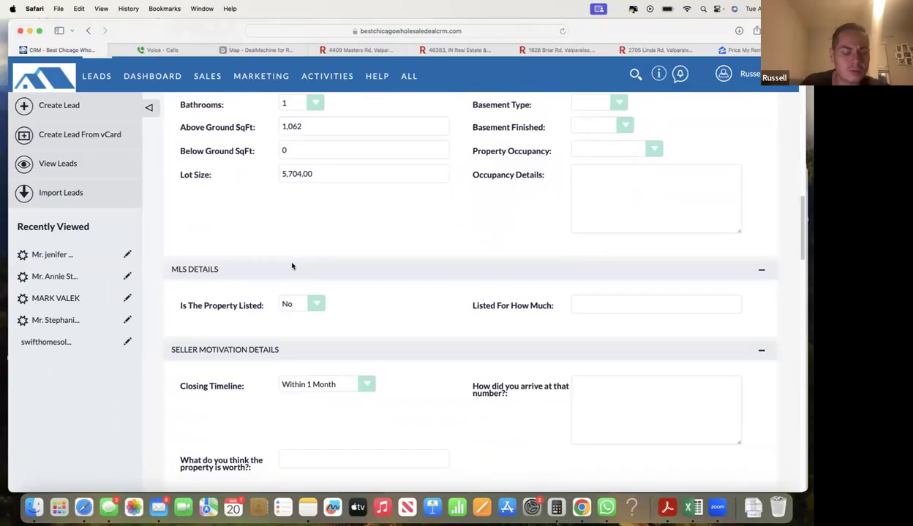
scroll(292, 266, "down", 20)
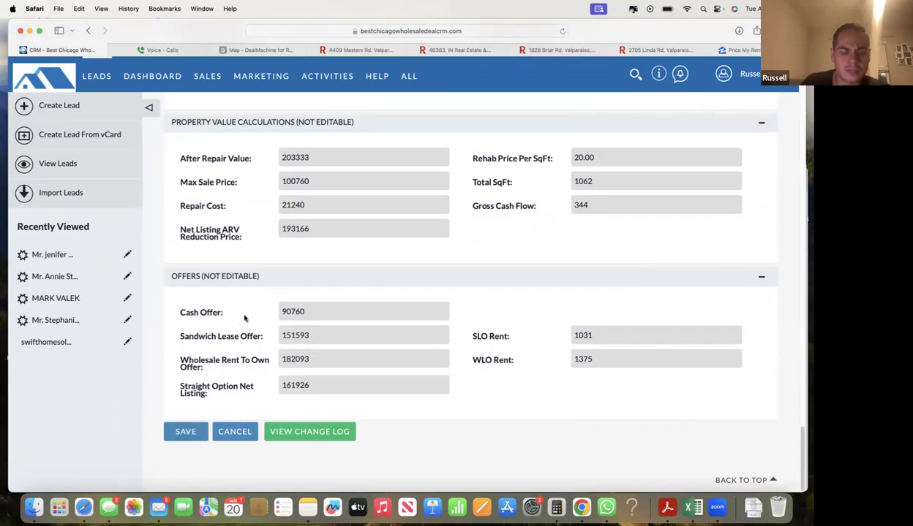
scroll(240, 322, "up", 7)
- Set ARV % Reduction back to 75 and save the lead
double_click(313, 238)
type("75")
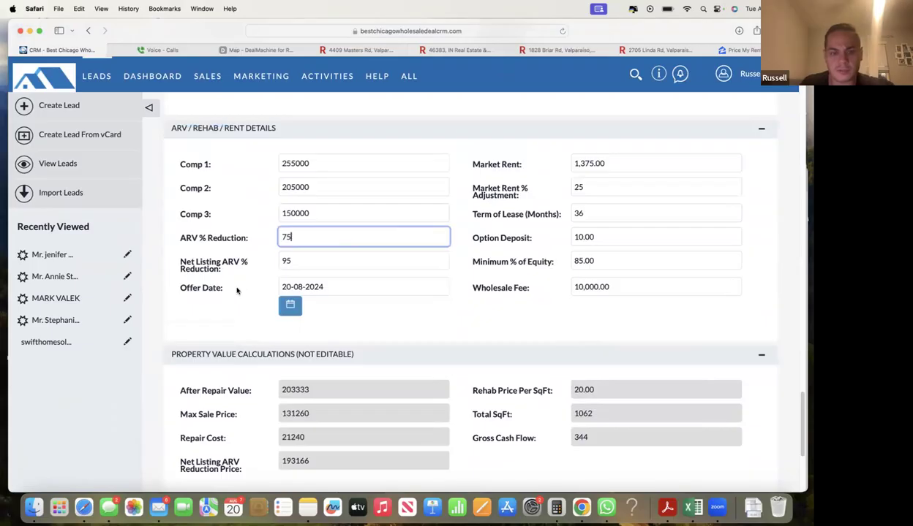
scroll(237, 291, "down", 7)
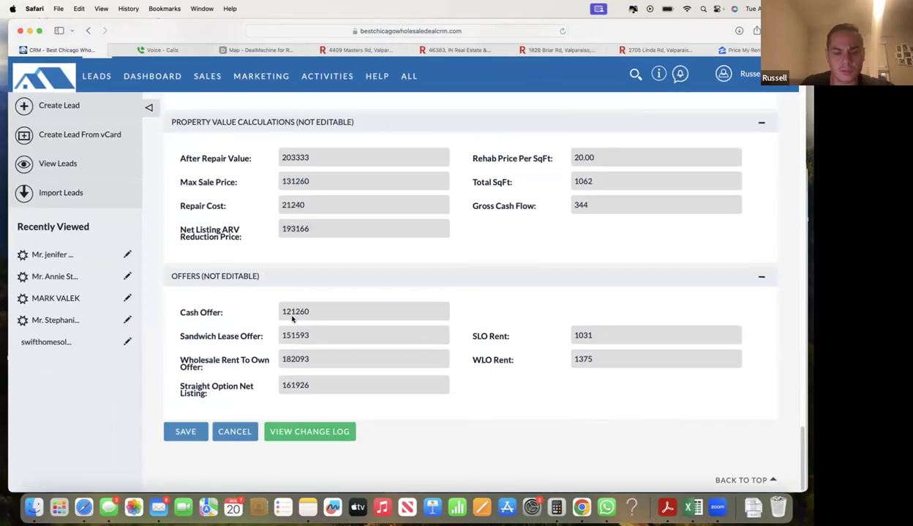
left_click(181, 437)
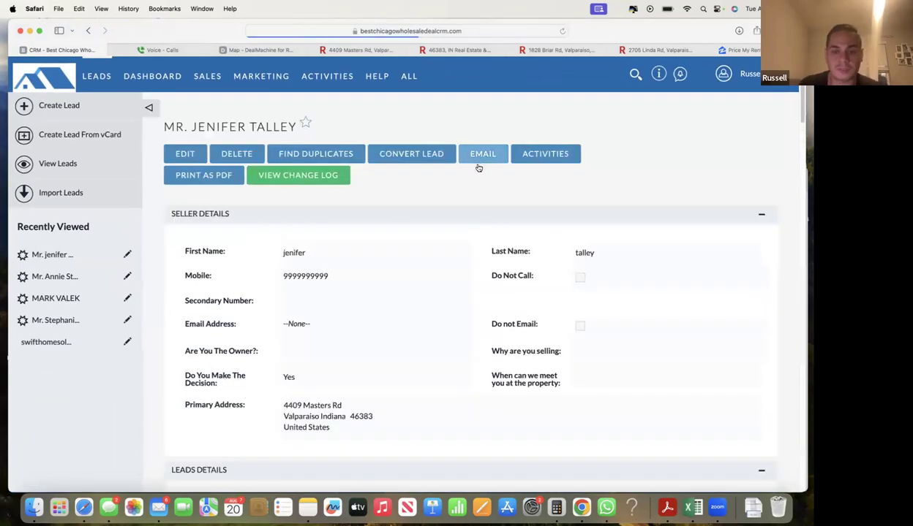
- Start an email to the lead using the '4 Offers Letter of Intent' template
left_click(483, 155)
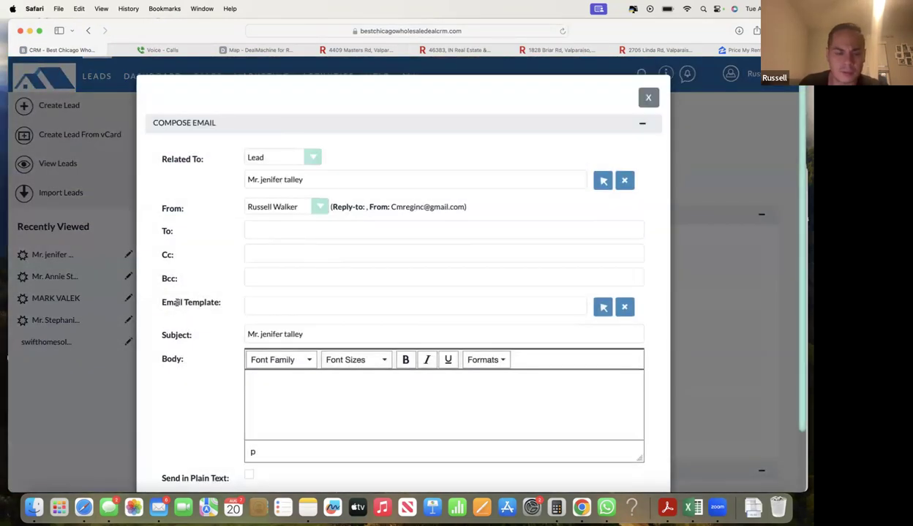
left_click(598, 306)
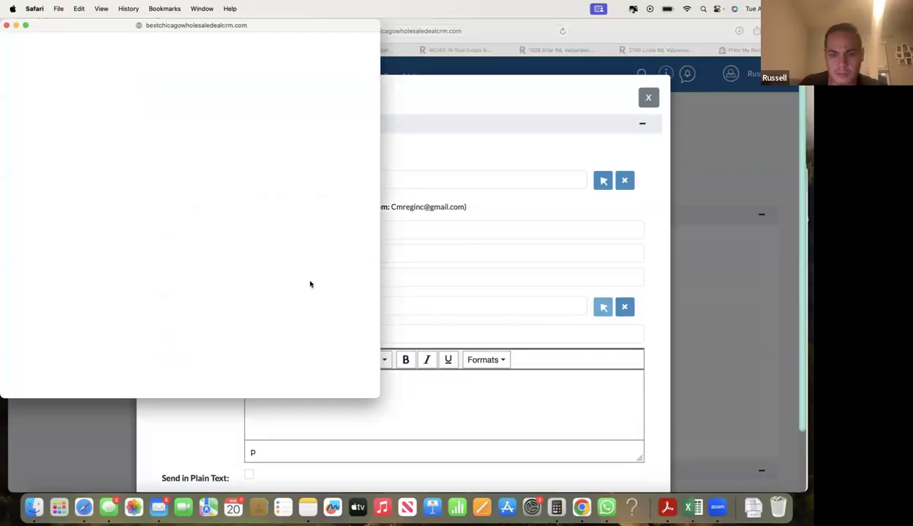
scroll(66, 278, "down", 3)
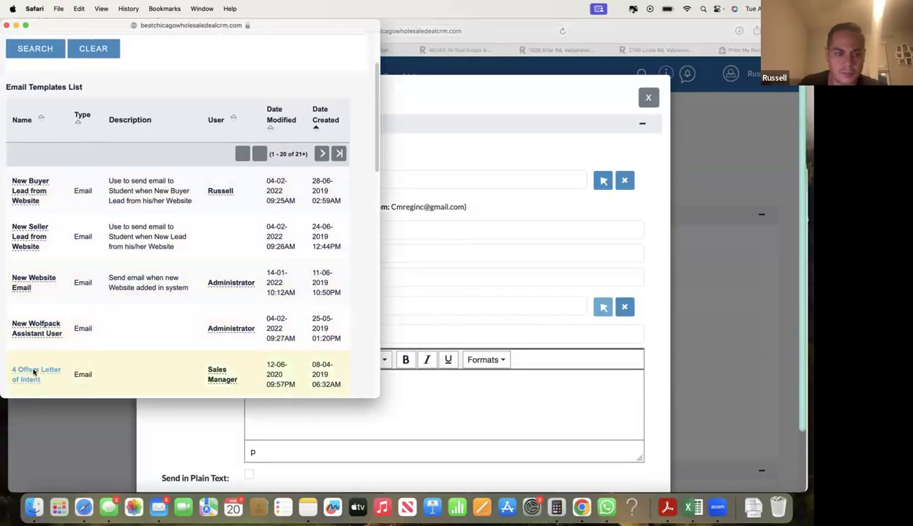
left_click(34, 373)
left_click(407, 194)
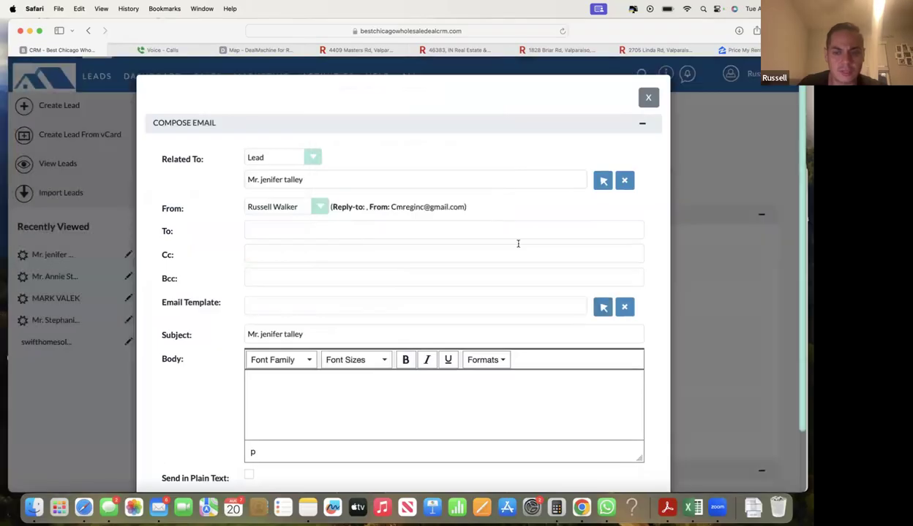
left_click(600, 307)
scroll(62, 329, "down", 5)
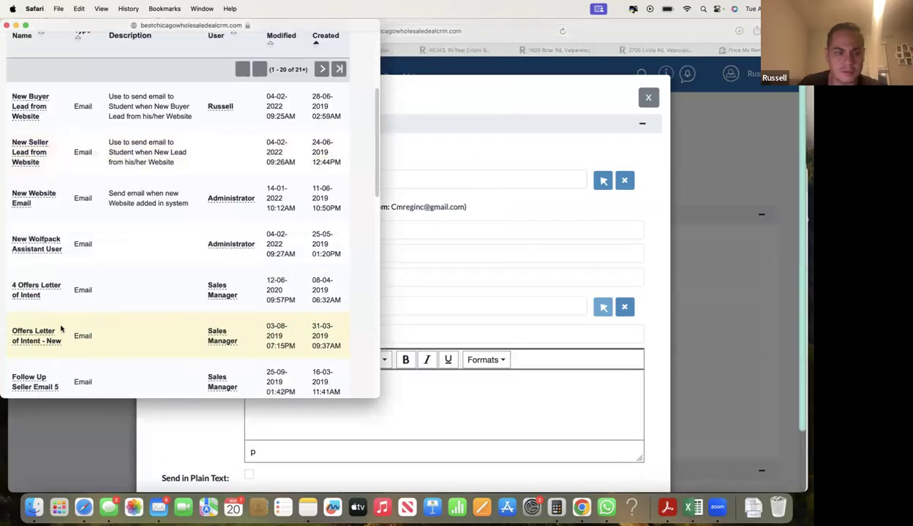
left_click(34, 283)
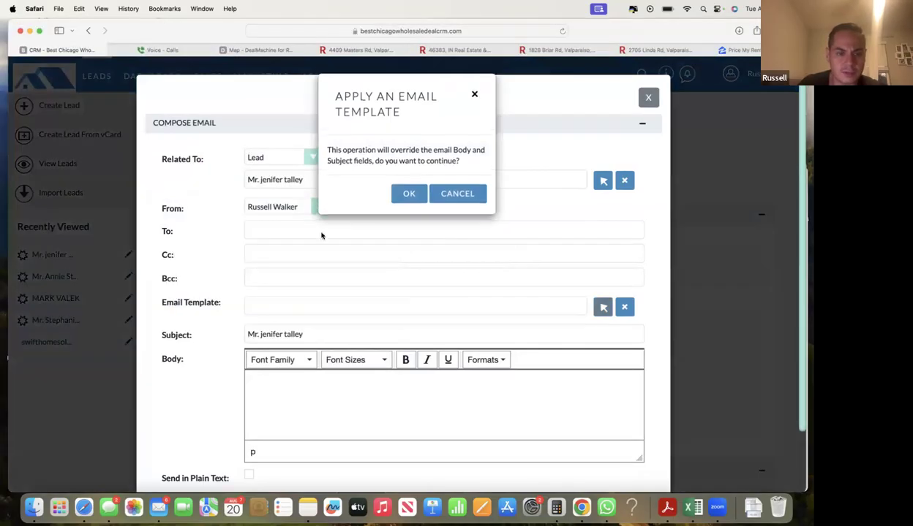
left_click(414, 199)
- Delete the blank lines above the greeting, enlarge the body, and select the whole letter
scroll(311, 369, "down", 3)
scroll(301, 379, "up", 1)
left_click_drag(302, 379, 252, 309)
key("BackSpace")
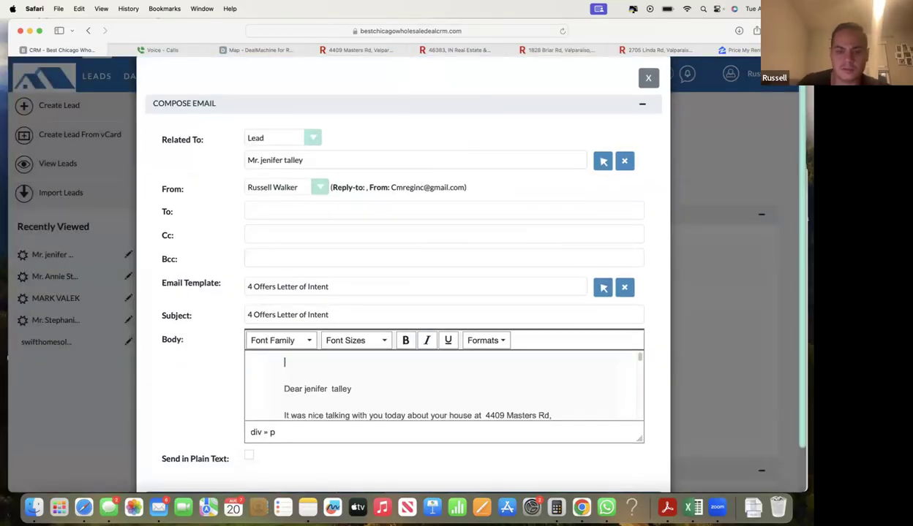
left_click_drag(639, 442, 623, 475)
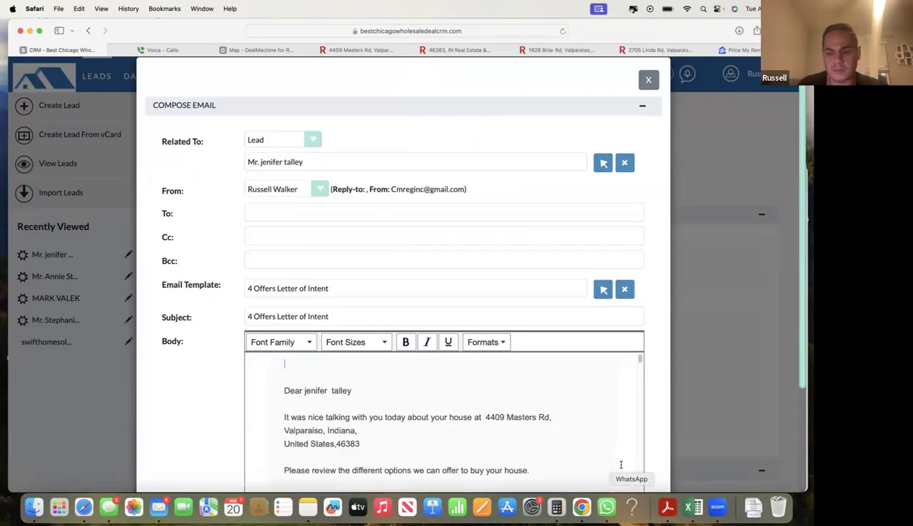
scroll(574, 383, "down", 2)
key("super+a")
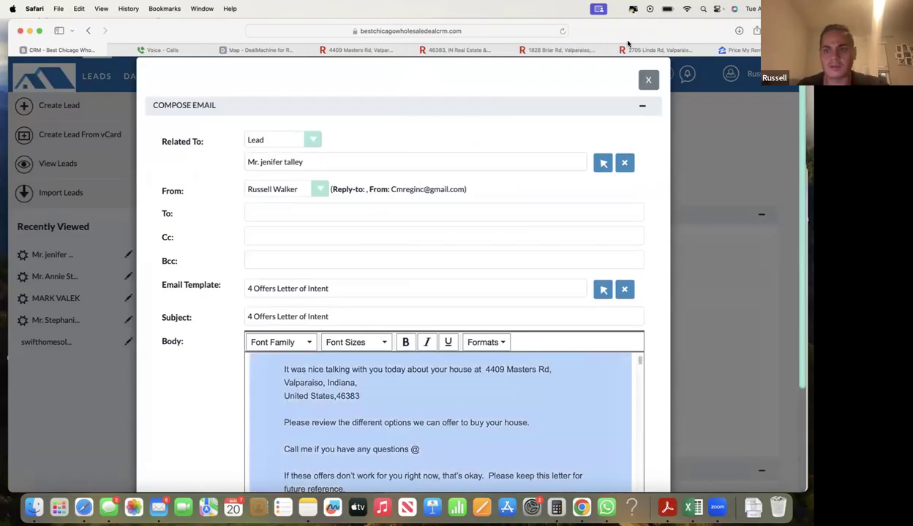
double_click(788, 340)
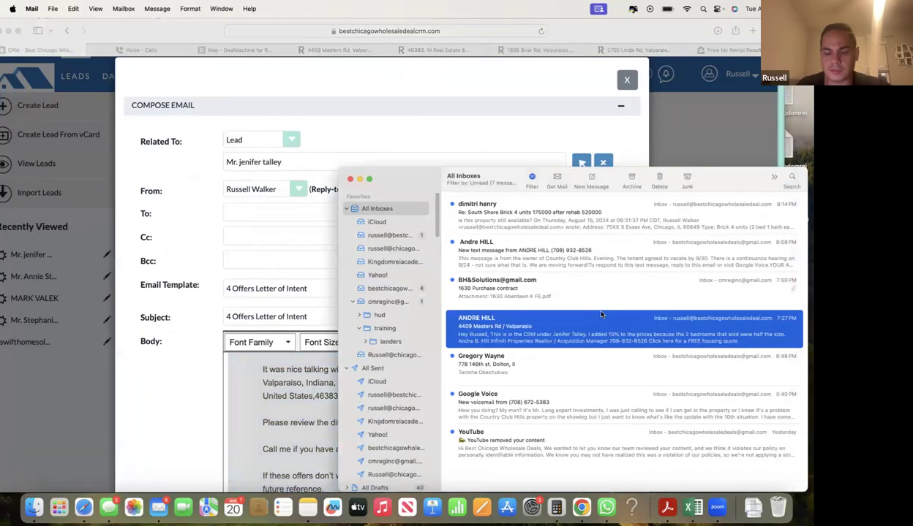
left_click(522, 97)
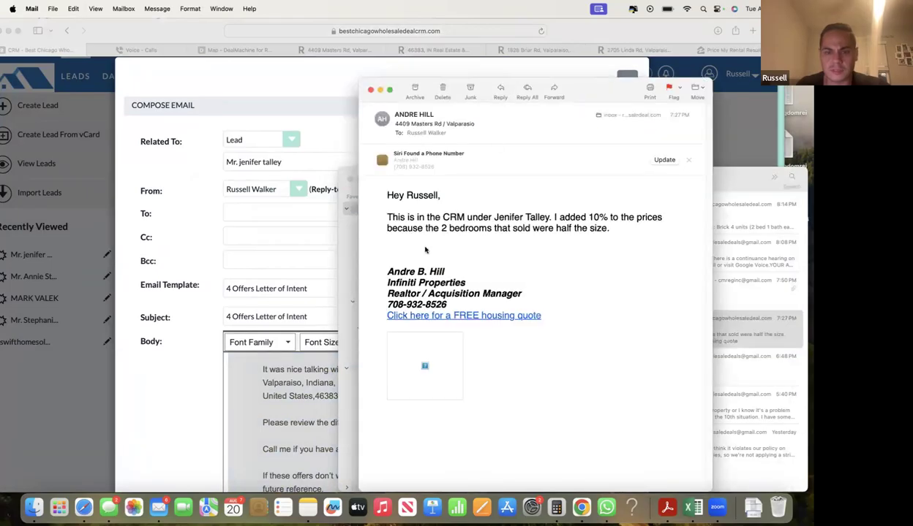
key("super+v")
scroll(574, 322, "up", 5)
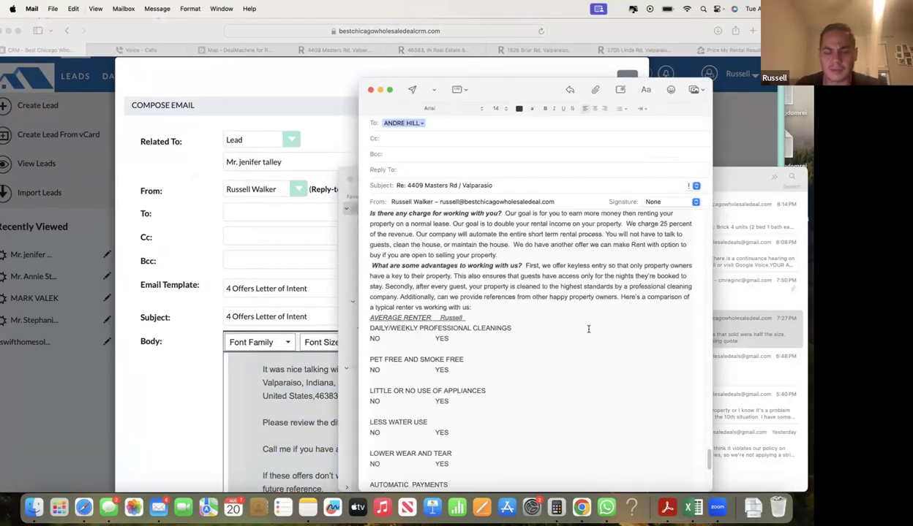
scroll(695, 439, "up", 15)
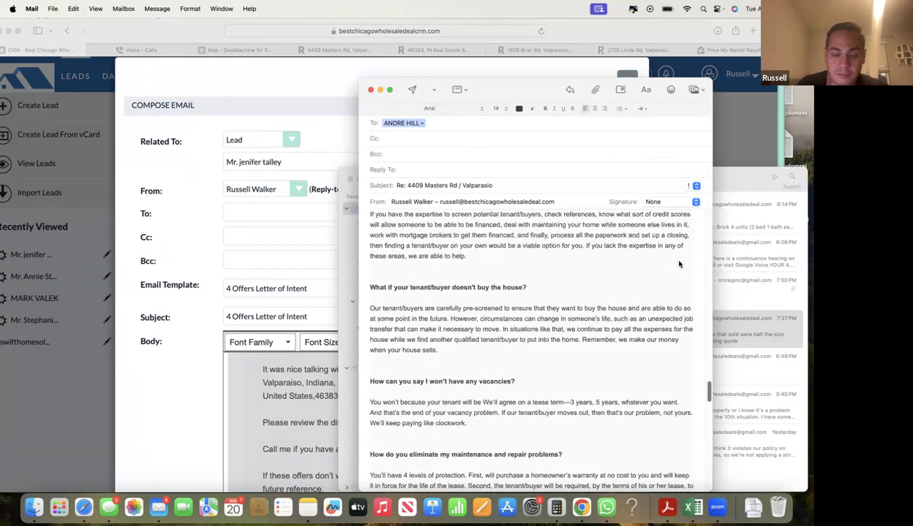
scroll(490, 283, "up", 10)
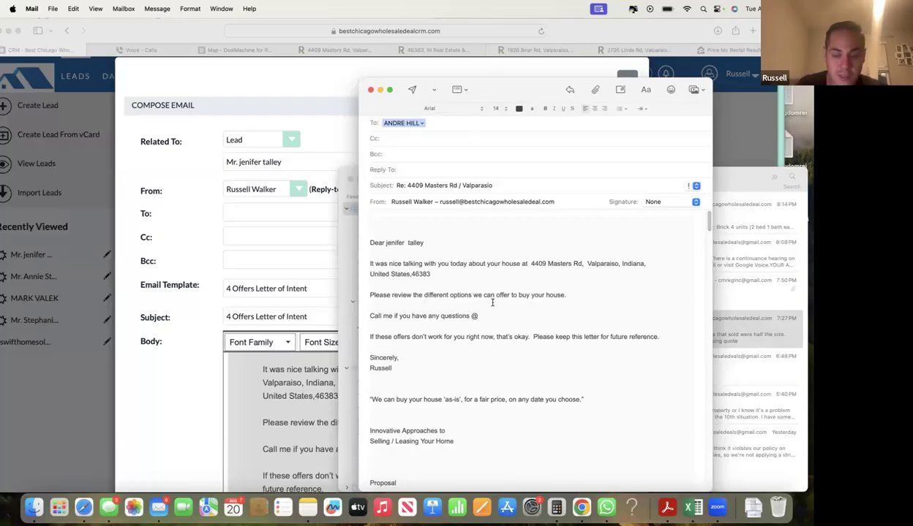
scroll(492, 303, "down", 15)
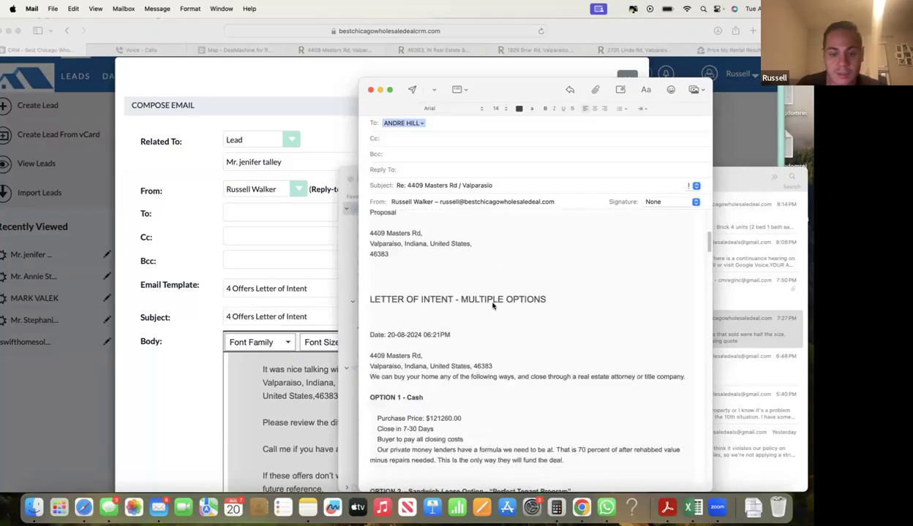
- Review the Option 2 and Option 3 terms, including $1375.00 rent, then send the reply
left_click_drag(390, 305, 490, 346)
left_click(491, 347)
scroll(439, 359, "down", 2)
scroll(423, 374, "down", 2)
left_click_drag(388, 337, 419, 391)
left_click(419, 391)
left_click(439, 392)
scroll(440, 392, "down", 3)
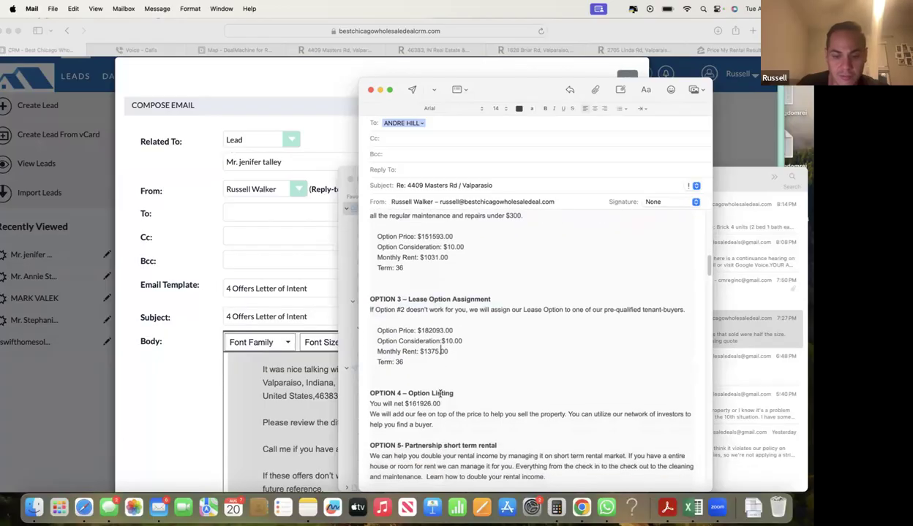
scroll(489, 438, "down", 2)
scroll(491, 441, "up", 15)
key("super+Up")
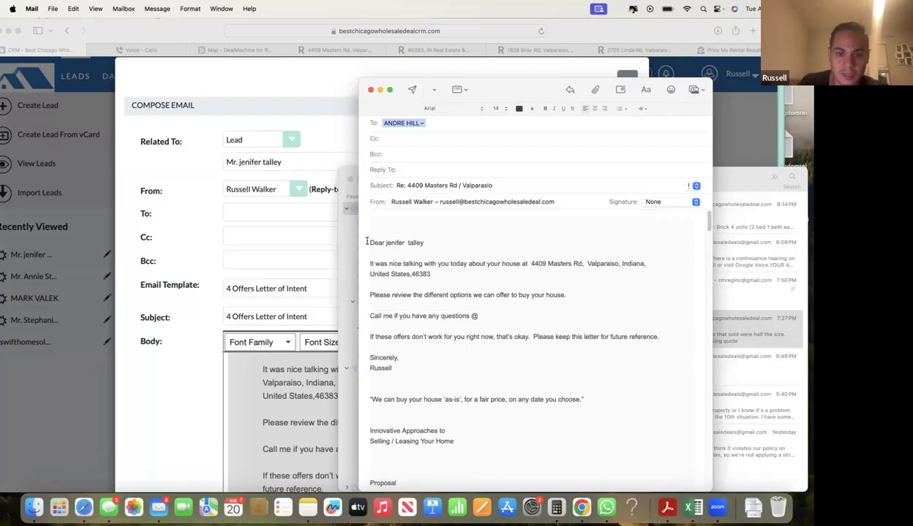
left_click(411, 89)
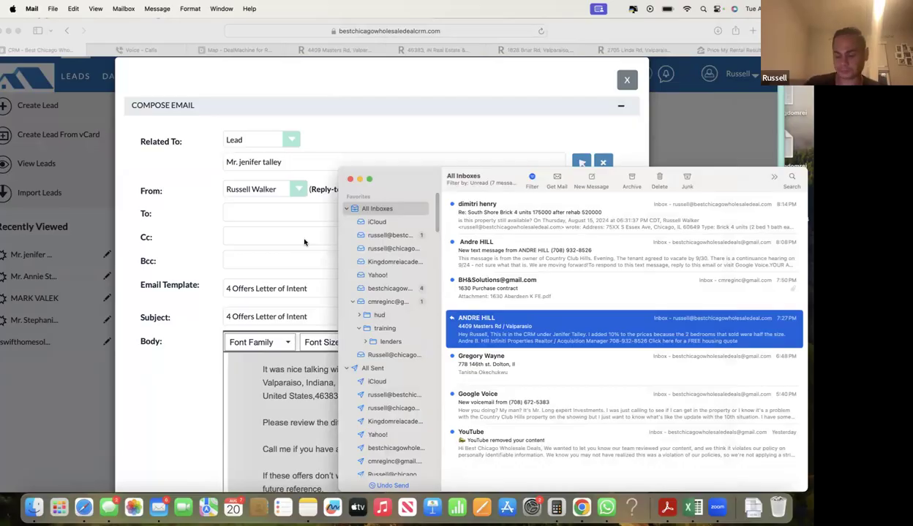
left_click(206, 244)
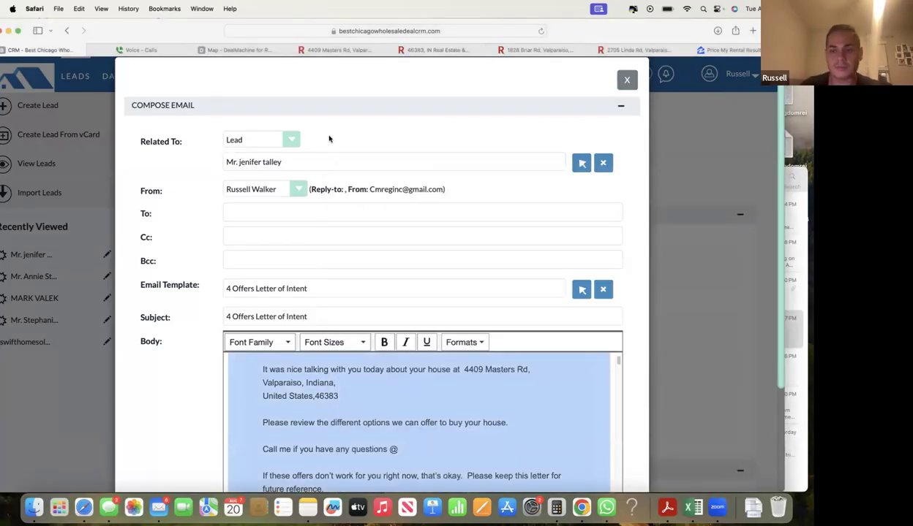
- Discard the unsent CRM compose form, widen the browser, and bring Apple Mail's inboxes forward
left_click(627, 80)
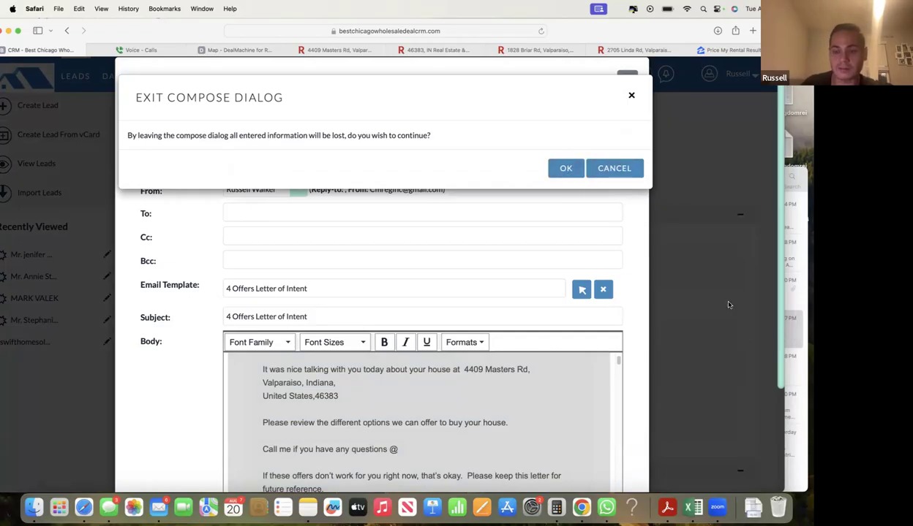
left_click(566, 169)
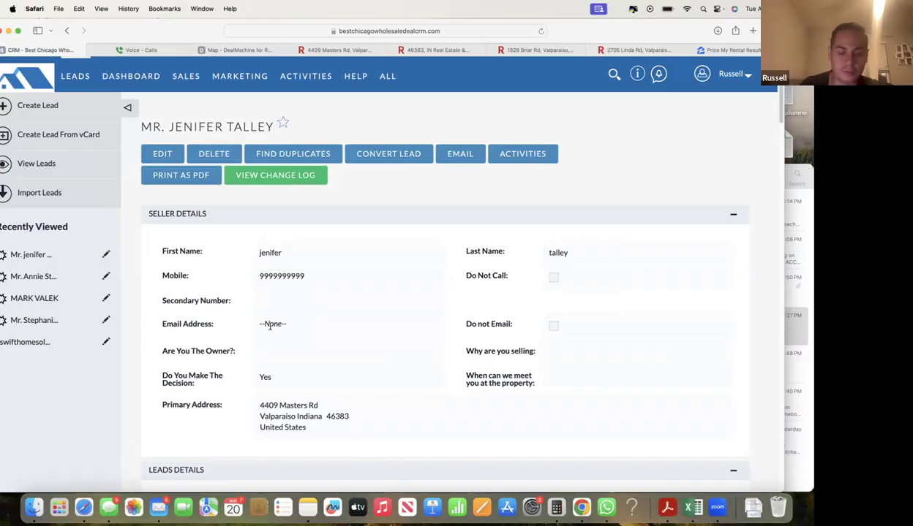
scroll(306, 371, "down", 2)
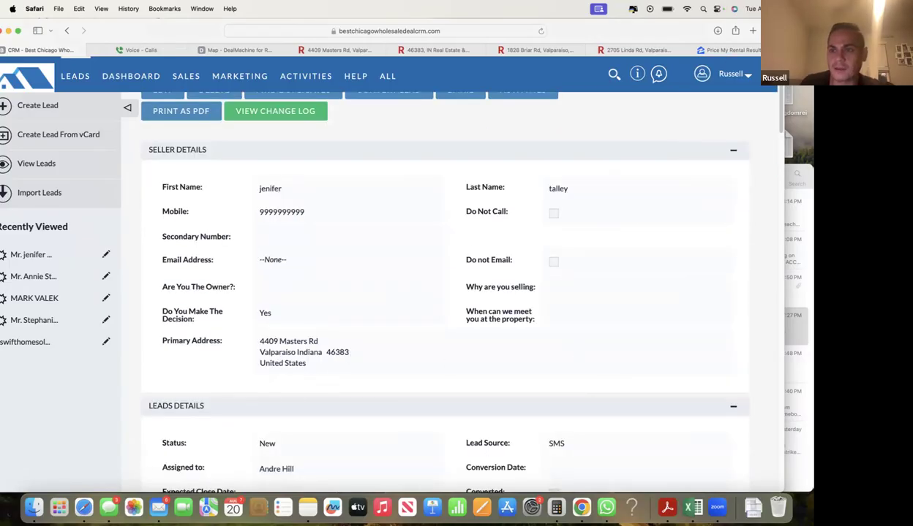
double_click(658, 34)
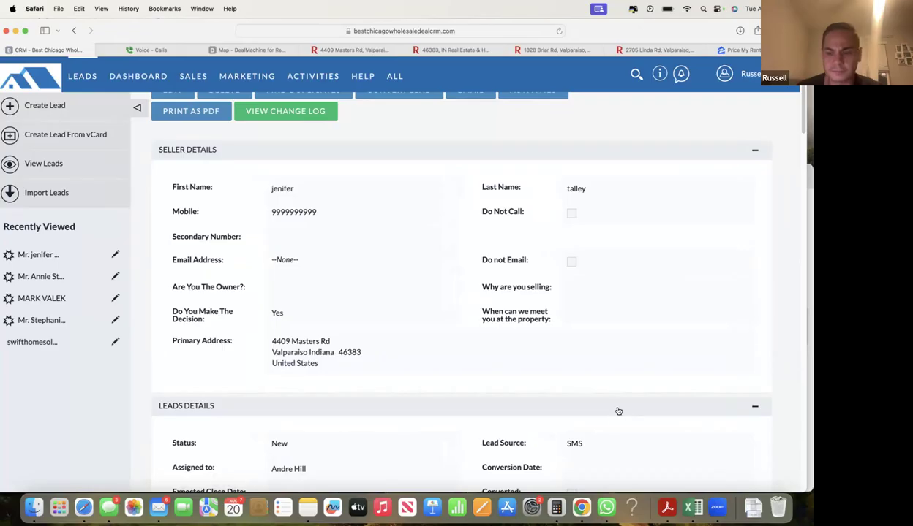
left_click(159, 508)
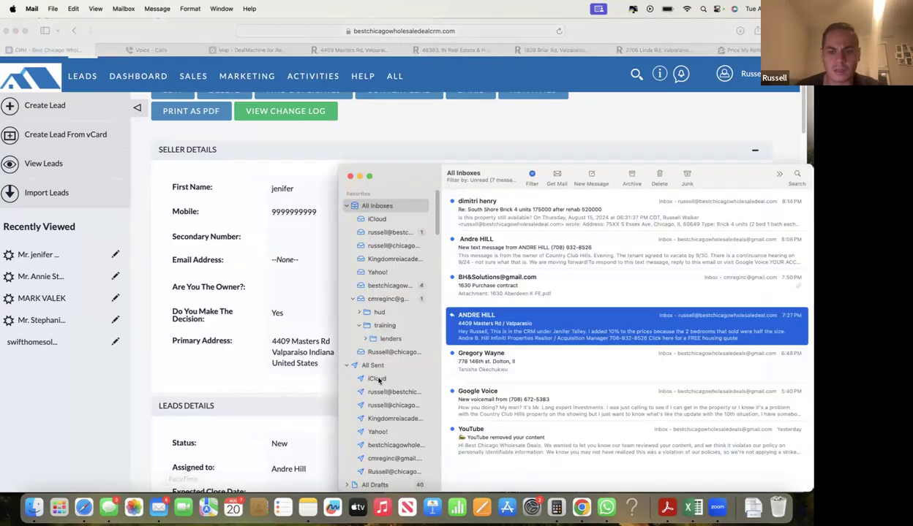
left_click(511, 288)
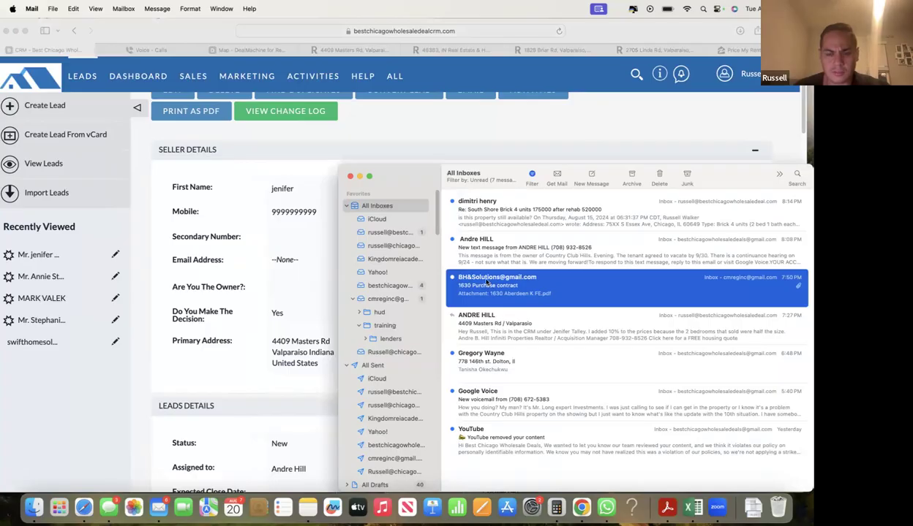
left_click(519, 364)
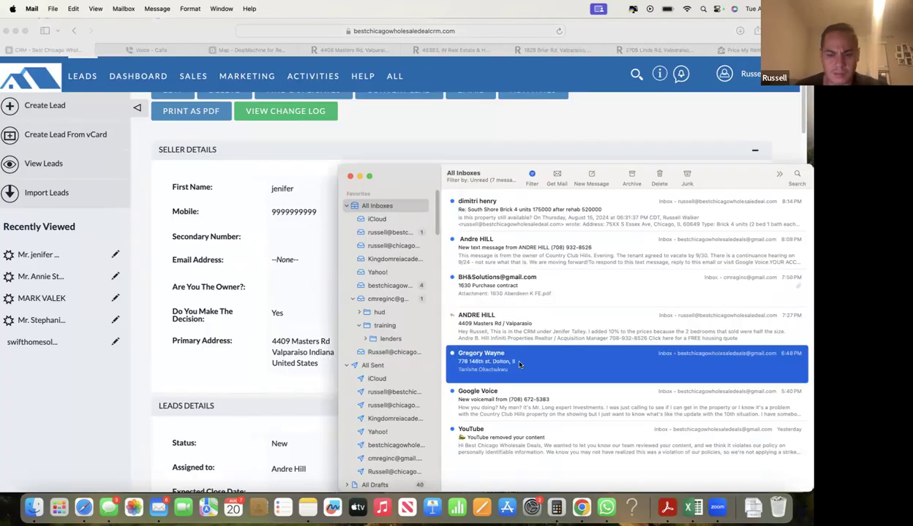
double_click(519, 364)
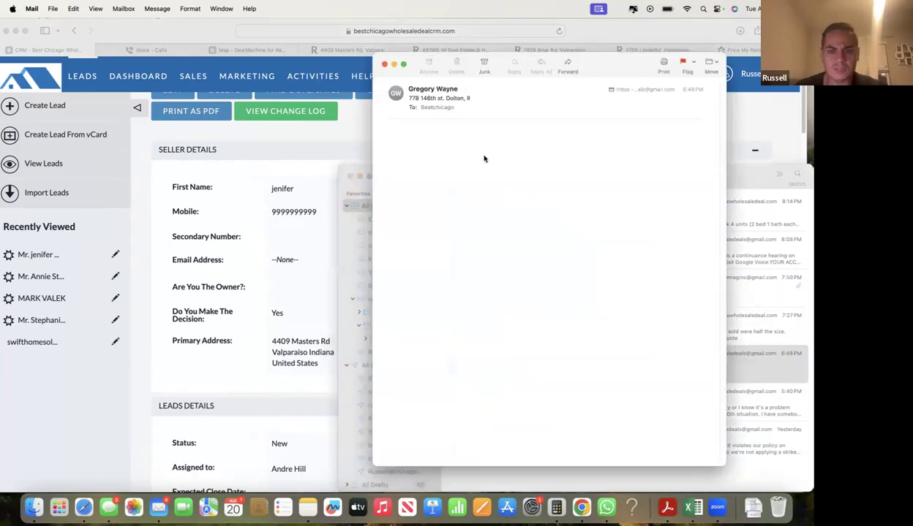
left_click_drag(384, 137, 442, 131)
key("super+c")
left_click(265, 168)
scroll(661, 150, "up", 2)
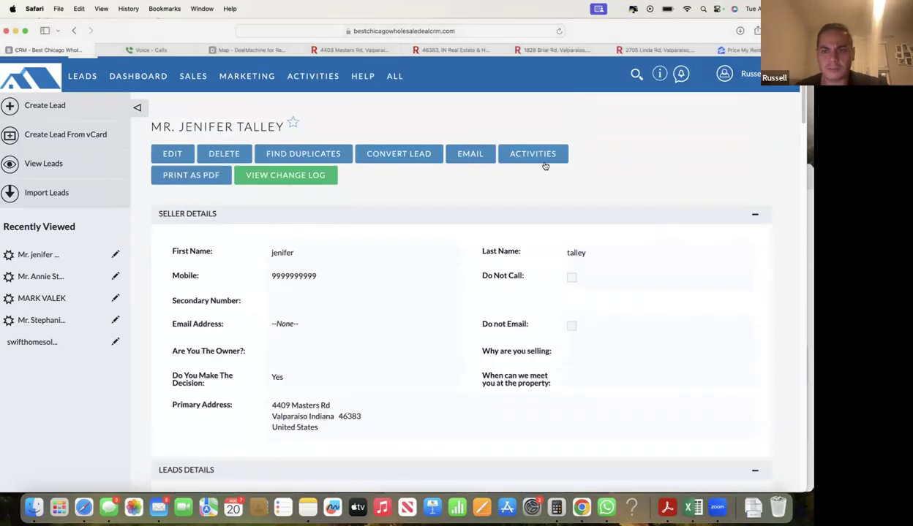
left_click(635, 76)
key("super+v")
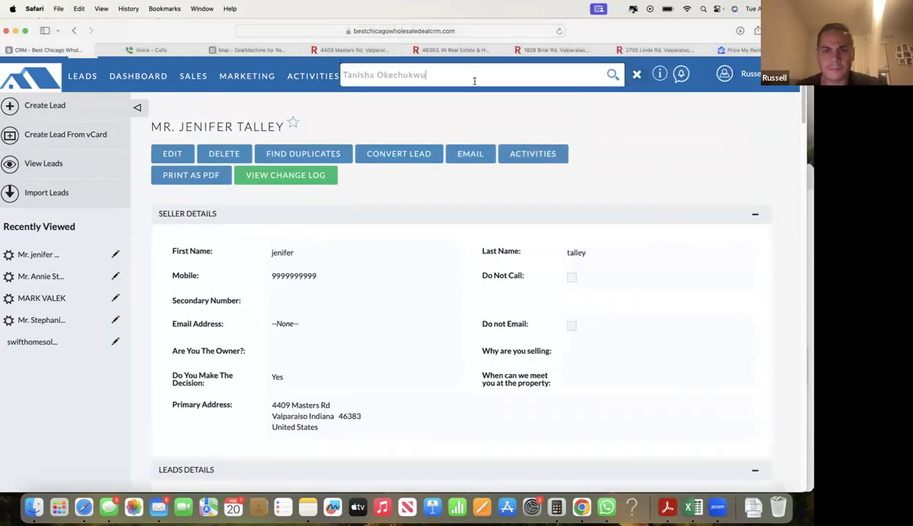
- Run the CRM search for the contact name, which finds nothing, then reopen the Dolton message
key("Return")
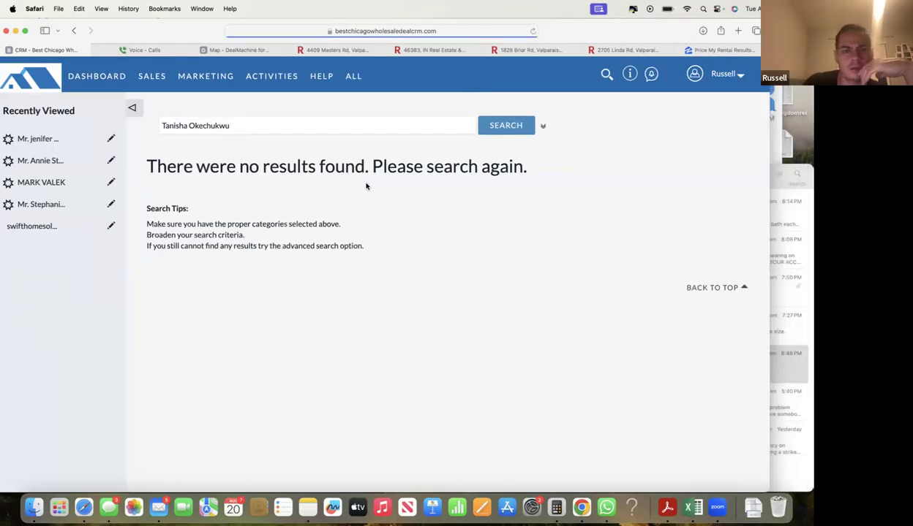
left_click(777, 371)
double_click(605, 359)
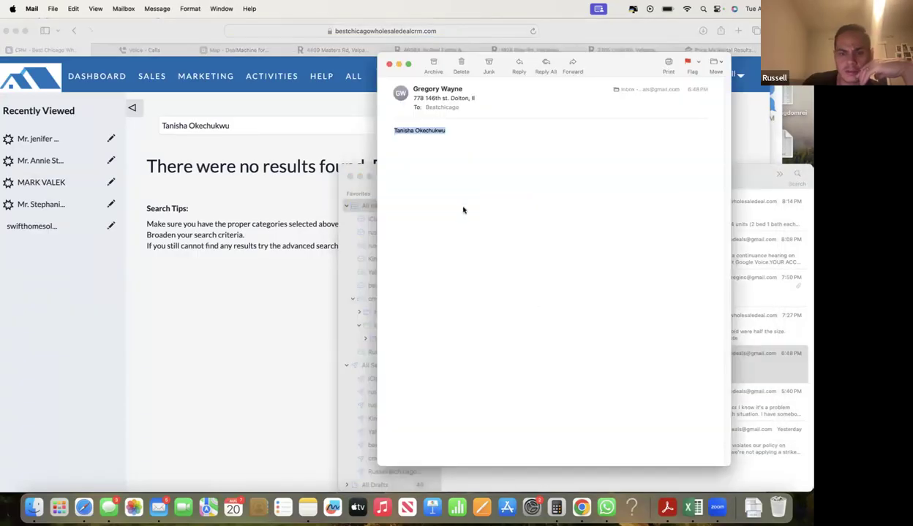
- Start a reply-all with 'Hey Greg' and the note 'This lead is not in the CRM'
left_click(546, 66)
type("Hey Greg")
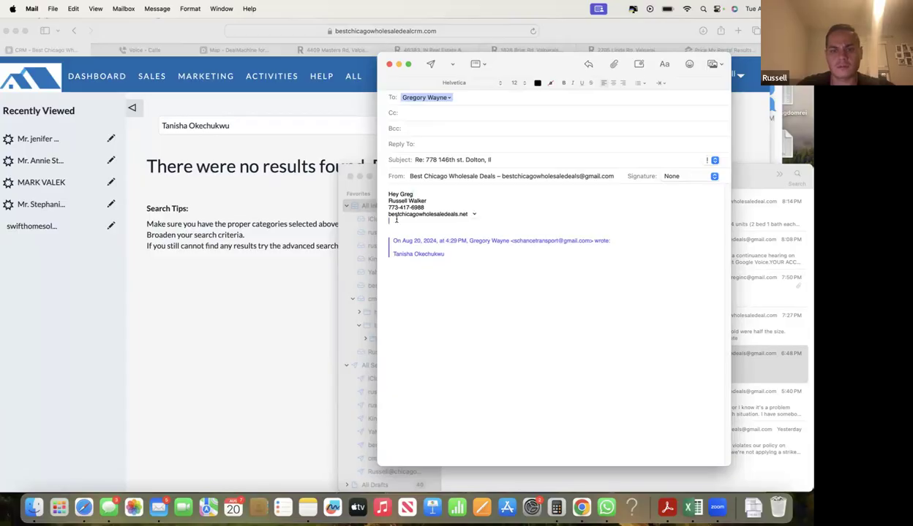
left_click_drag(439, 221, 379, 199)
type("This lead")
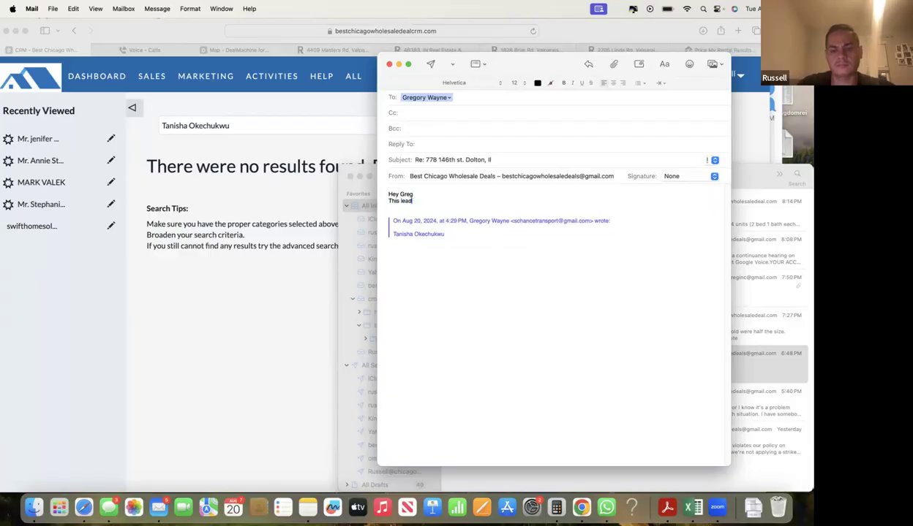
type(" is not in the CRM")
- Add the line 'You can also send the link to lead', correcting the typo, and send the reply
key("Return")
type("Send t")
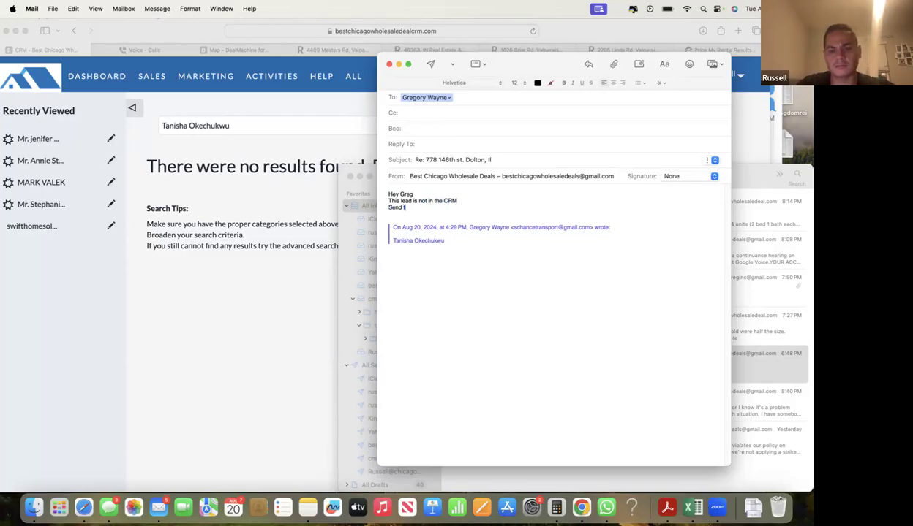
key("BackSpace")
key("BackSpace")
key("BackSpace")
type("You cn")
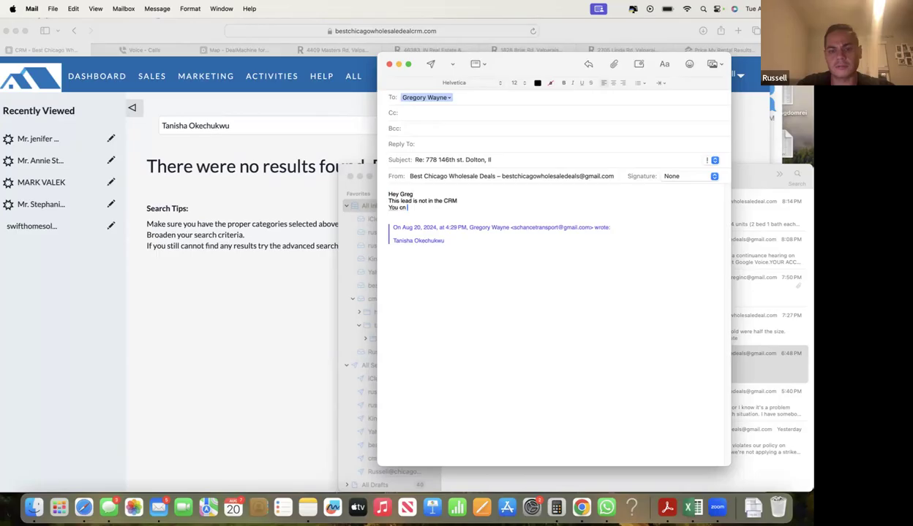
key("BackSpace")
type("an also send the link to lead")
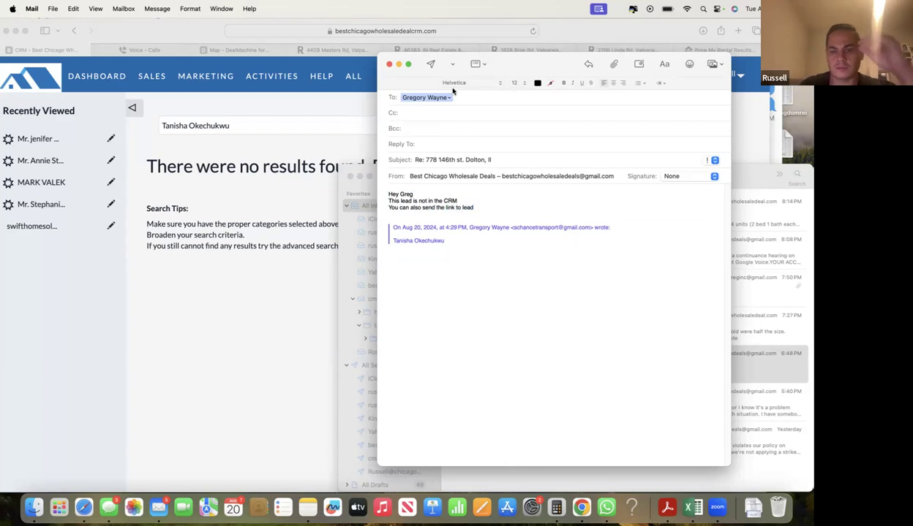
left_click(431, 64)
left_click(396, 50)
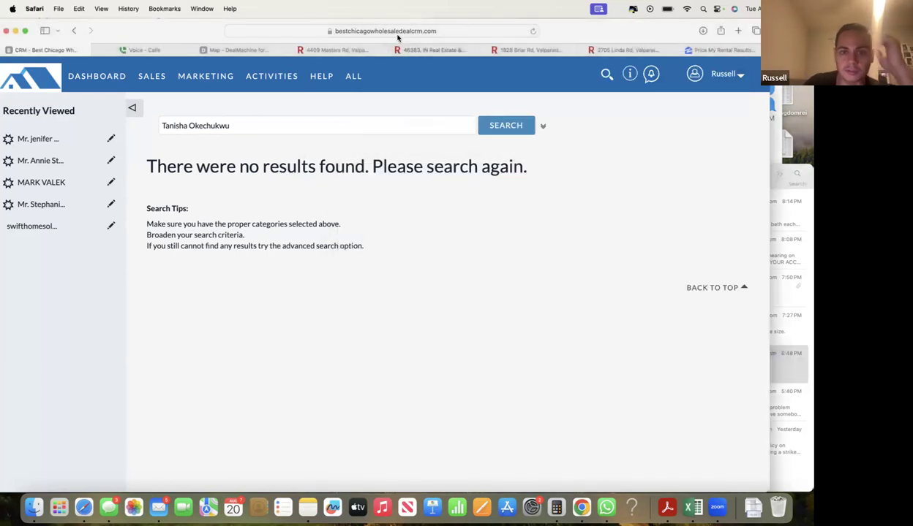
left_click(397, 32)
key("super+c")
left_click(604, 136)
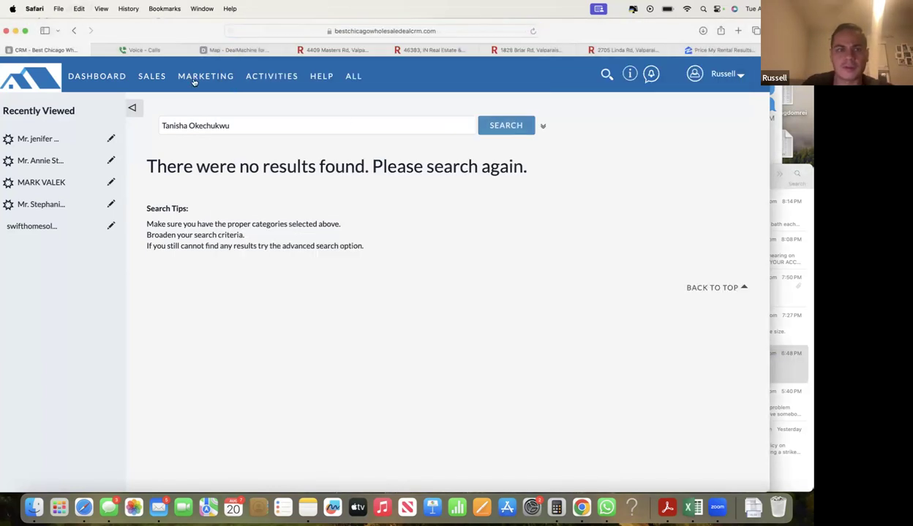
mouse_move(152, 76)
left_click(183, 114)
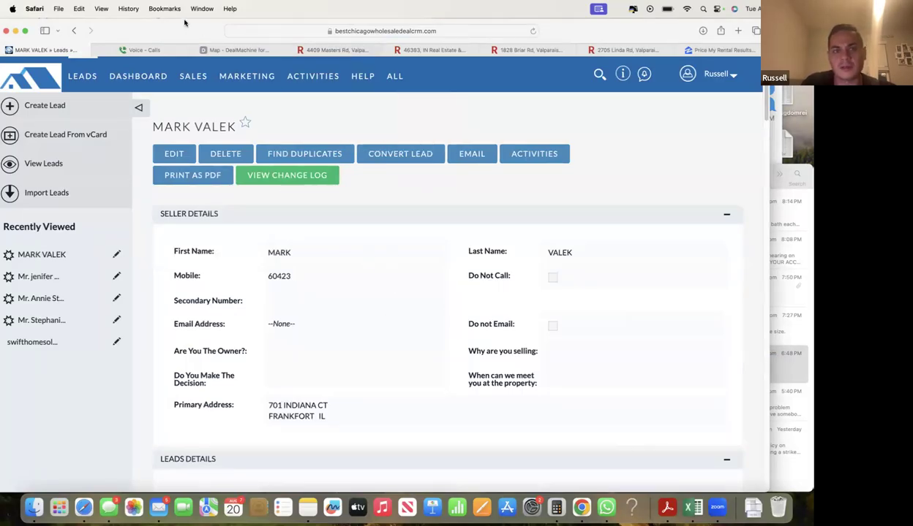
left_click(278, 31)
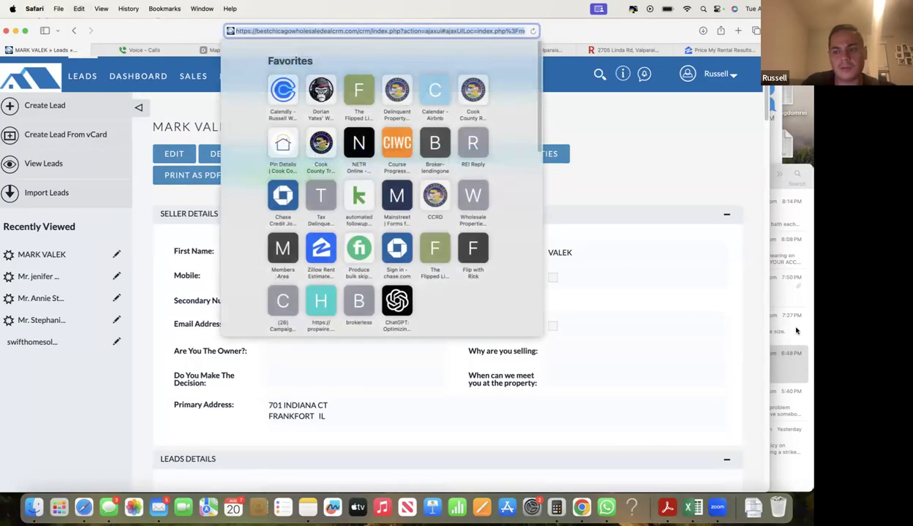
- Start a new email to the Bestchicago address and paste the CRM lead link into the body
left_click(796, 331)
left_click(577, 175)
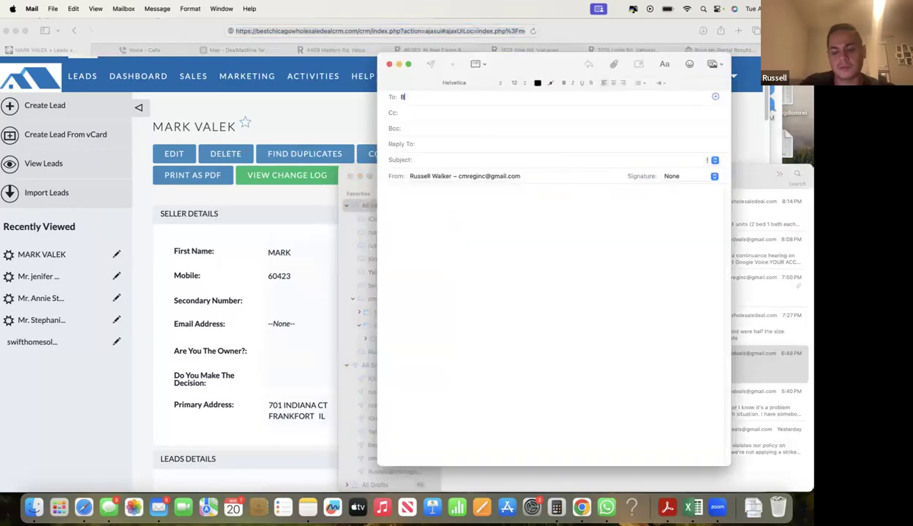
type("Bestchicagowhol")
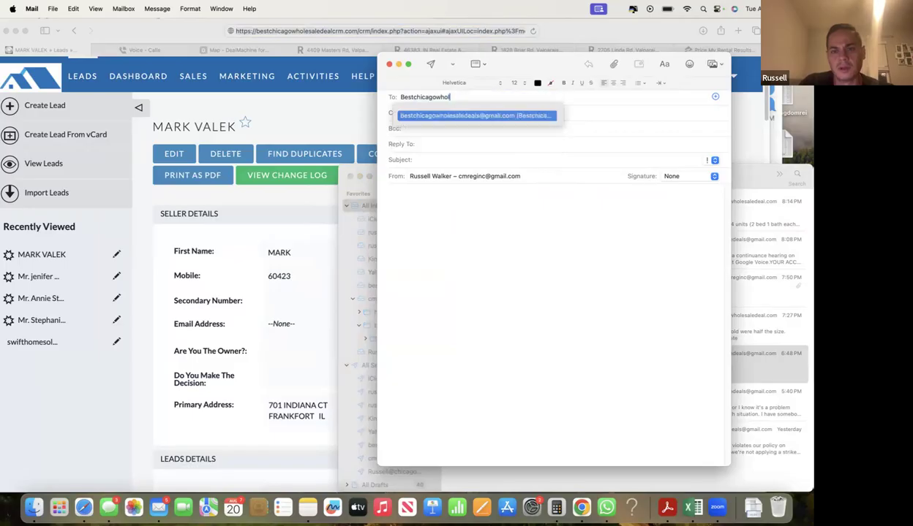
left_click(476, 115)
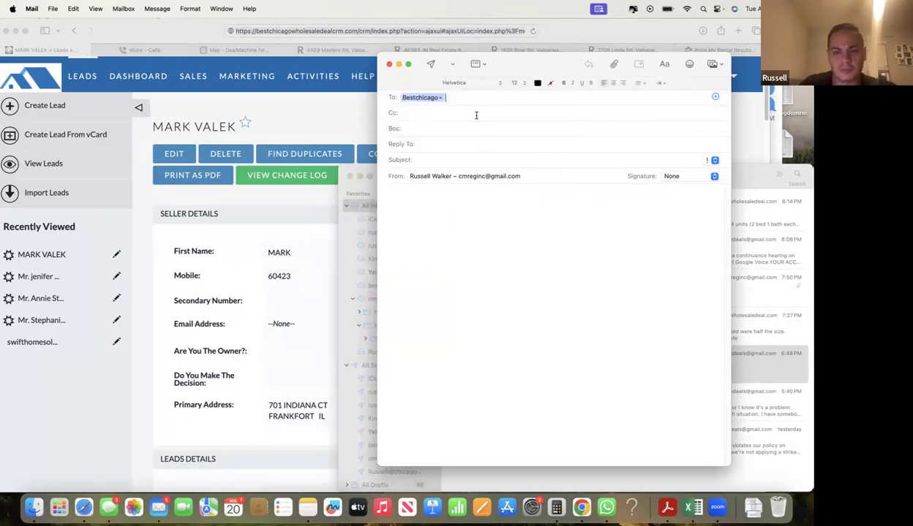
left_click(441, 100)
left_click(449, 152)
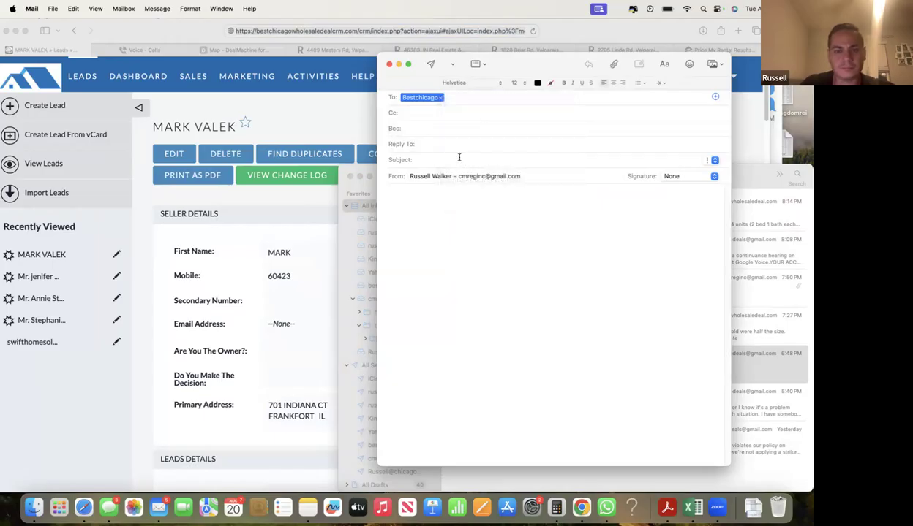
left_click(452, 212)
key("super+v")
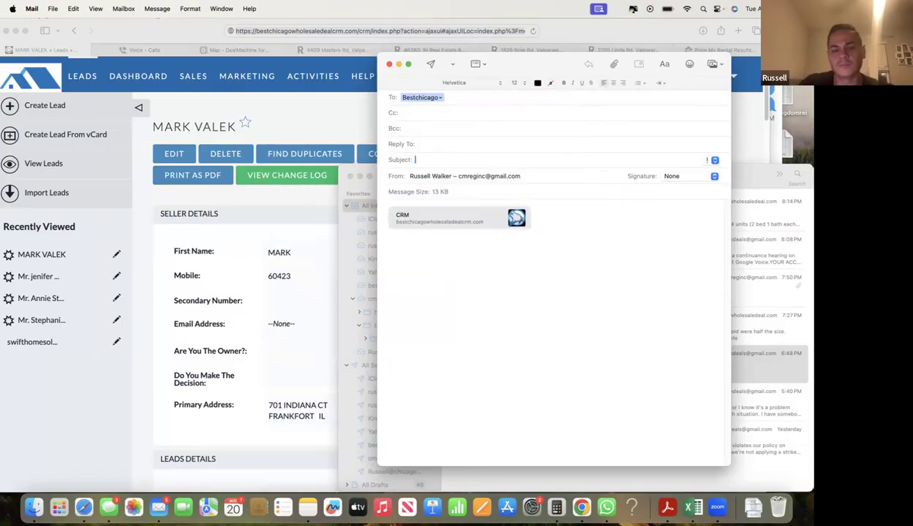
- Paste the property address from the CRM record as the subject and at the top of the body
left_click(309, 369)
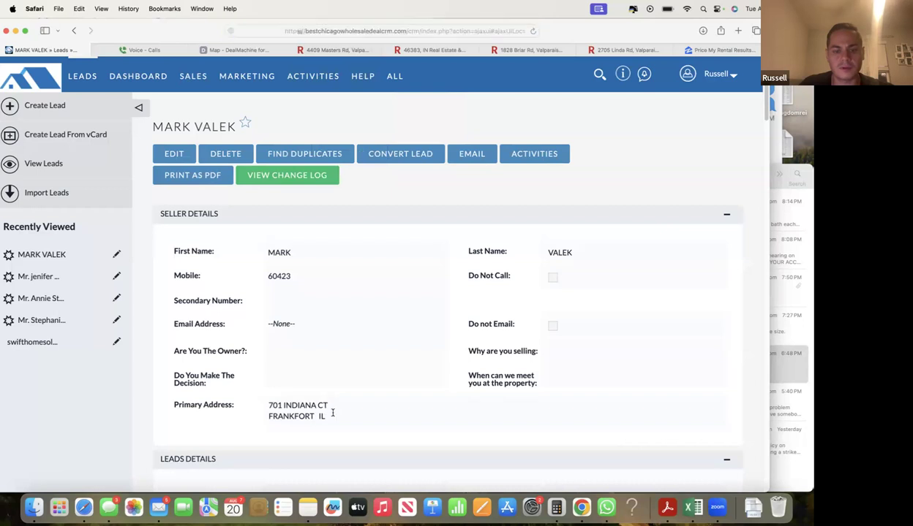
triple_click(330, 409)
left_click_drag(691, 51, 639, 109)
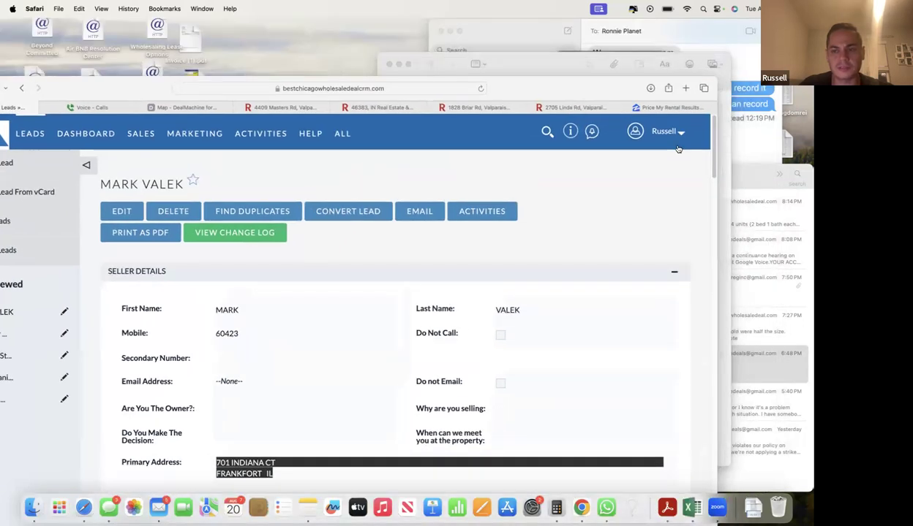
left_click(563, 69)
key("super+v")
left_click(379, 223)
key("super+v")
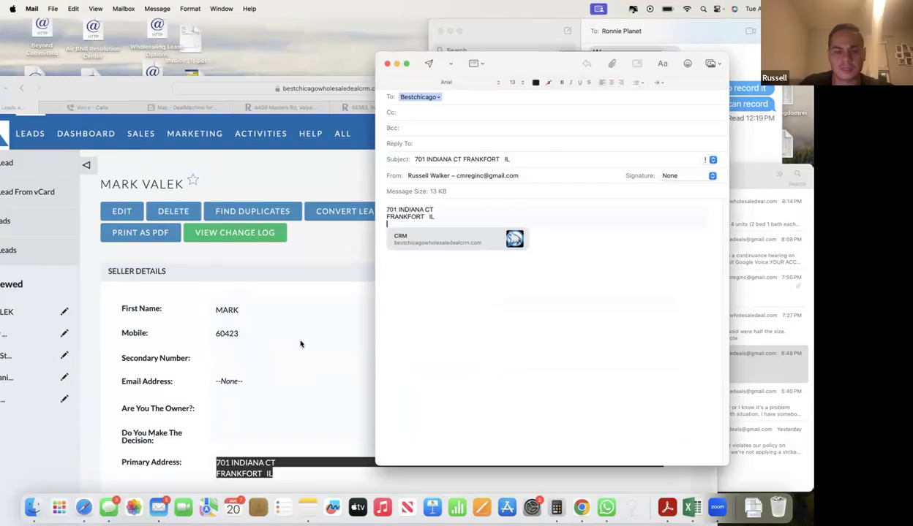
- Add the seller's name from the CRM record as a line in the email body
left_click(300, 344)
scroll(300, 343, "down", 5)
scroll(247, 253, "up", 2)
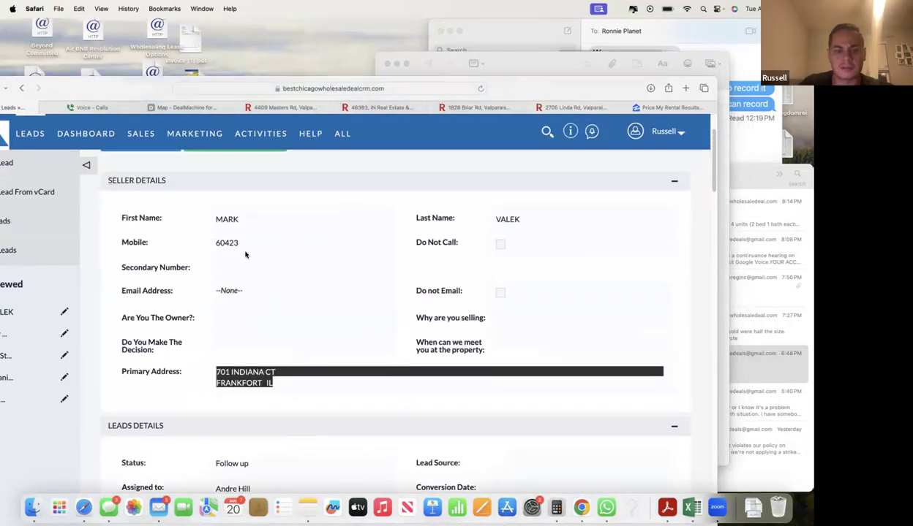
triple_click(217, 219)
left_click(557, 64)
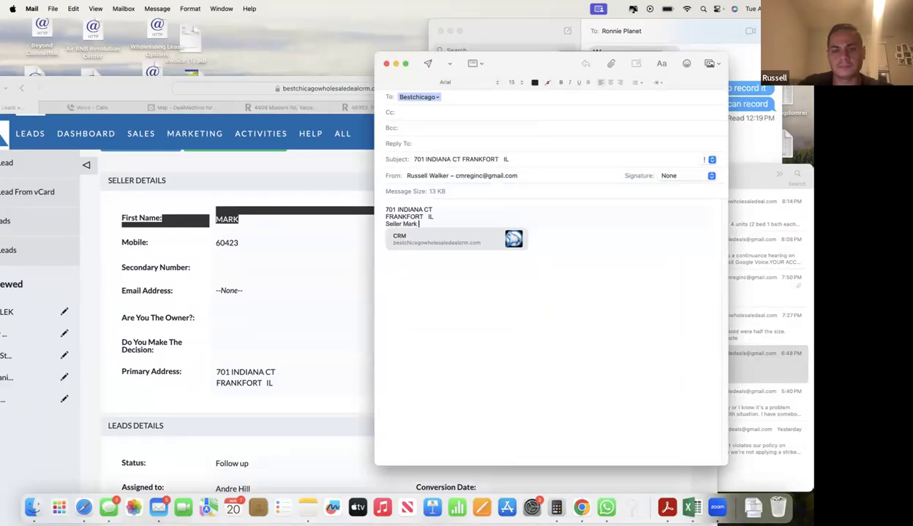
left_click(319, 312)
left_click(535, 65)
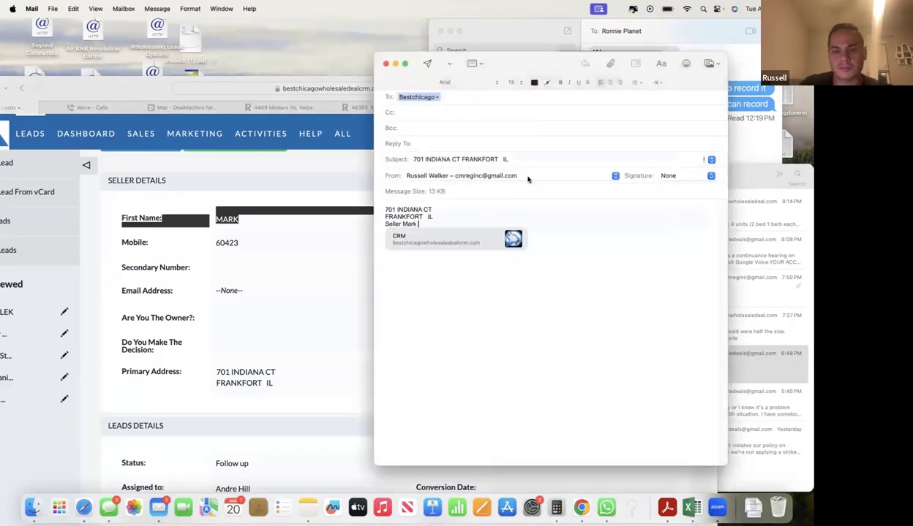
type("k")
key("Return")
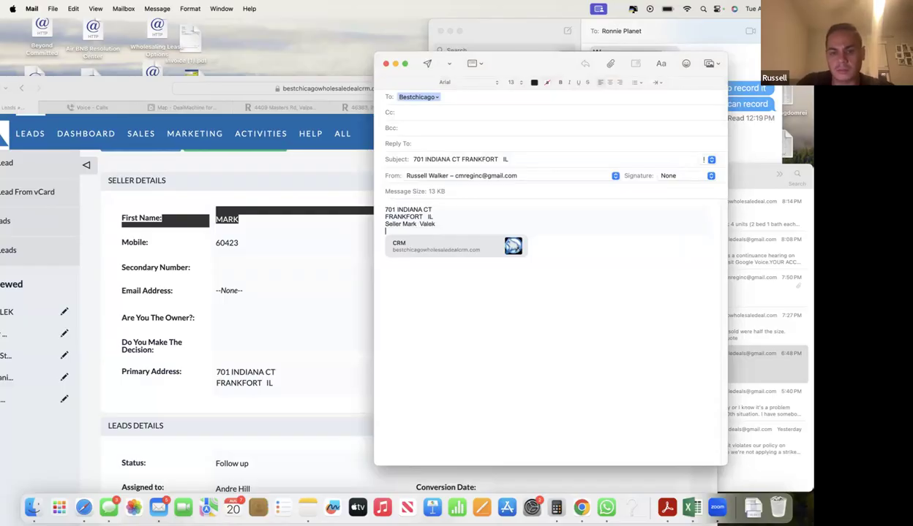
left_click(333, 254)
scroll(333, 256, "down", 5)
scroll(479, 314, "down", 5)
scroll(502, 327, "down", 6)
scroll(502, 328, "down", 5)
scroll(234, 310, "up", 3)
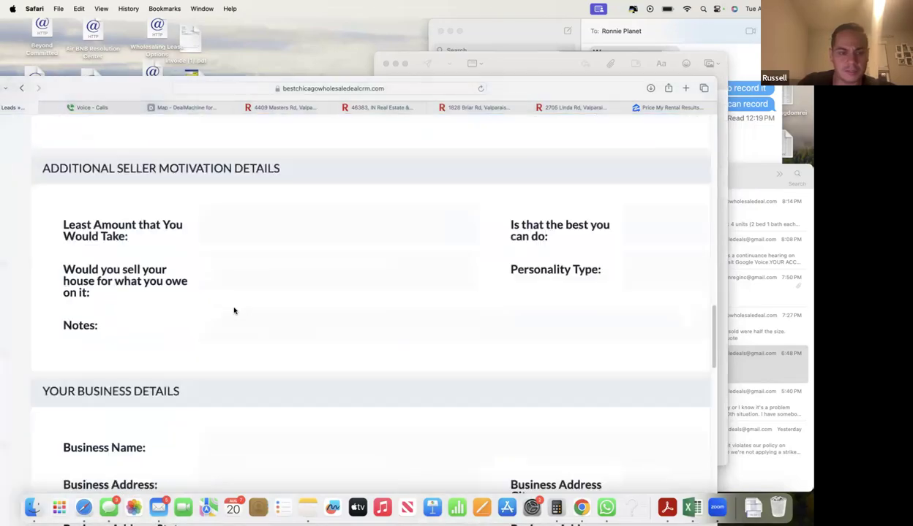
scroll(234, 311, "up", 3)
scroll(460, 317, "down", 3)
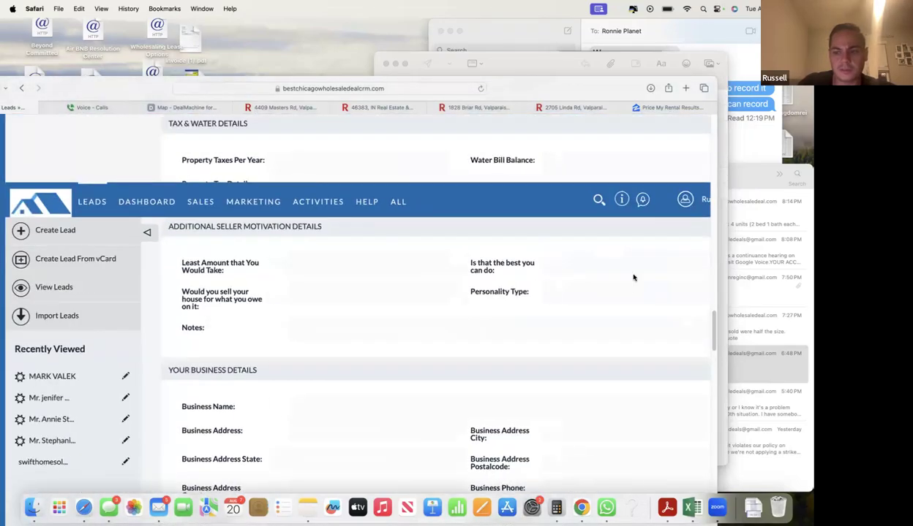
left_click(550, 66)
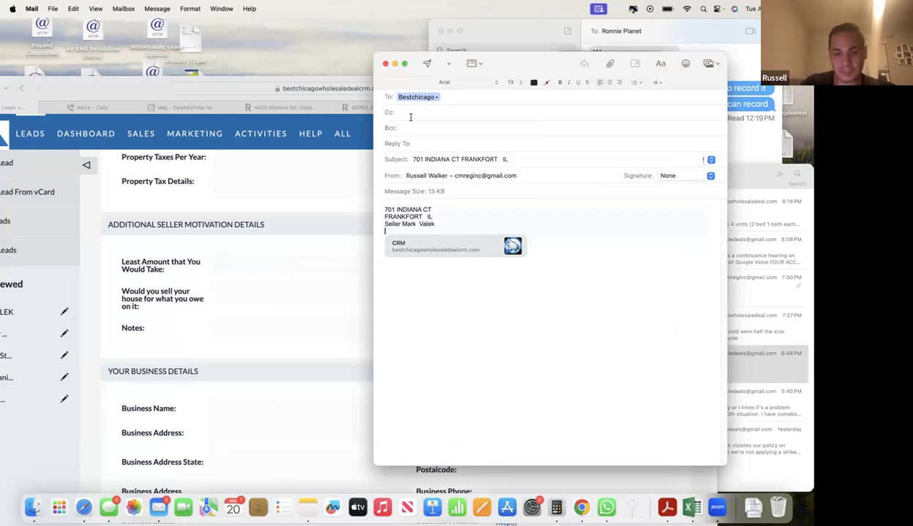
left_click(428, 64)
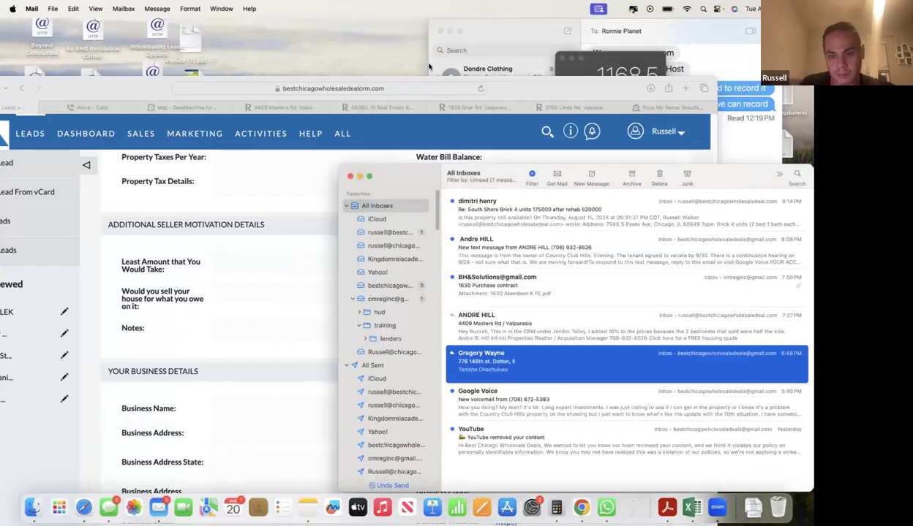
left_click(179, 198)
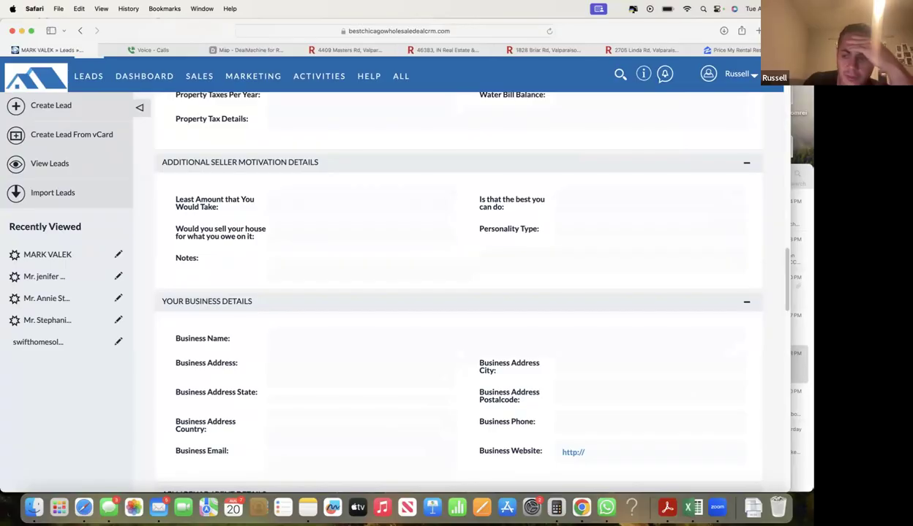
key("super+Tab")
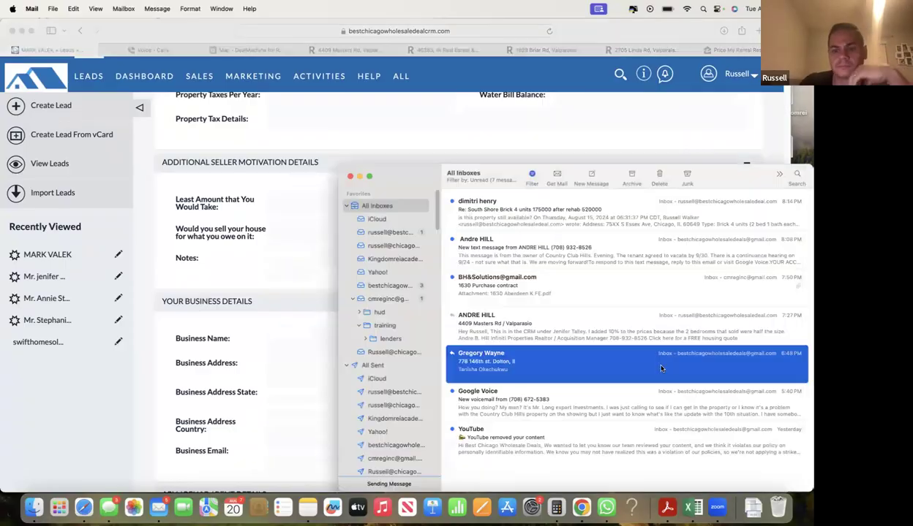
left_click(537, 334)
left_click(531, 356)
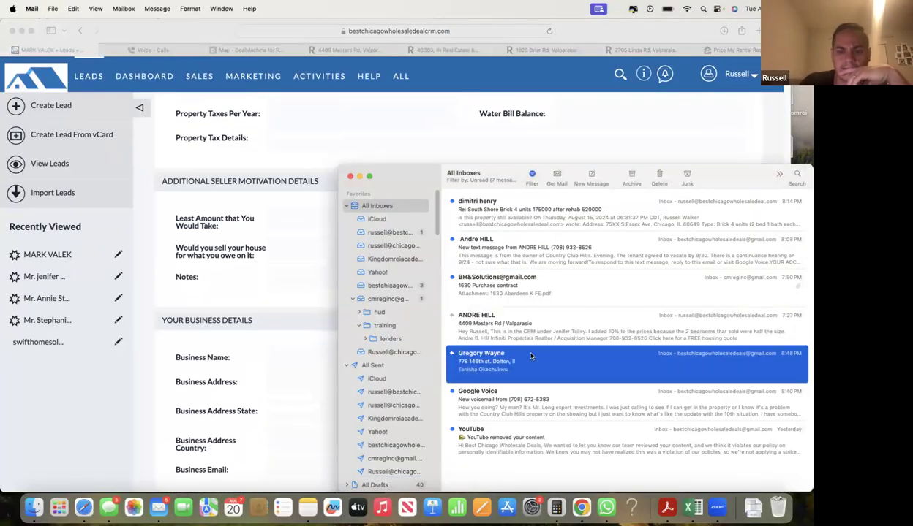
double_click(538, 296)
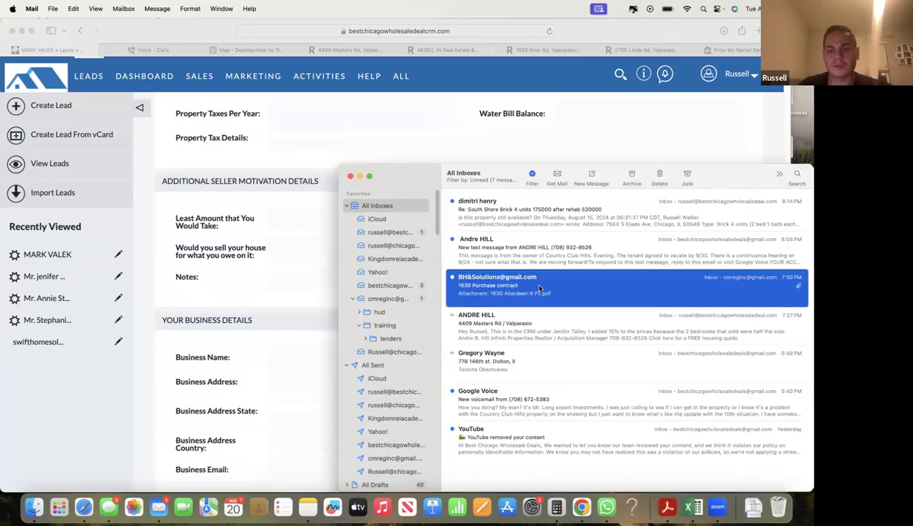
double_click(629, 80)
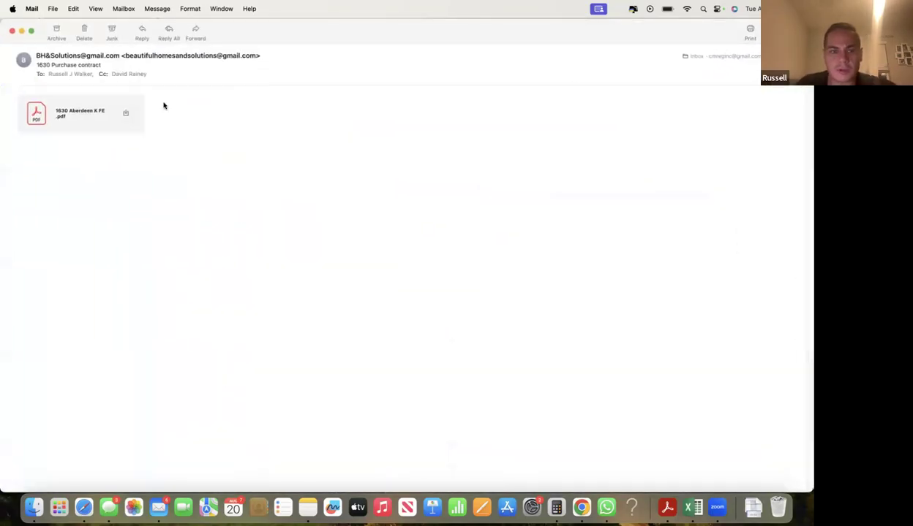
left_click_drag(270, 39, 543, 122)
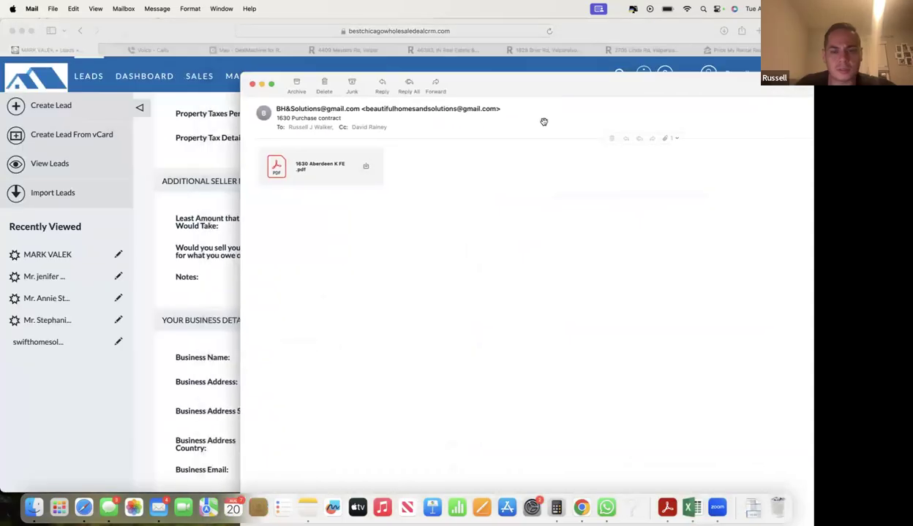
double_click(329, 168)
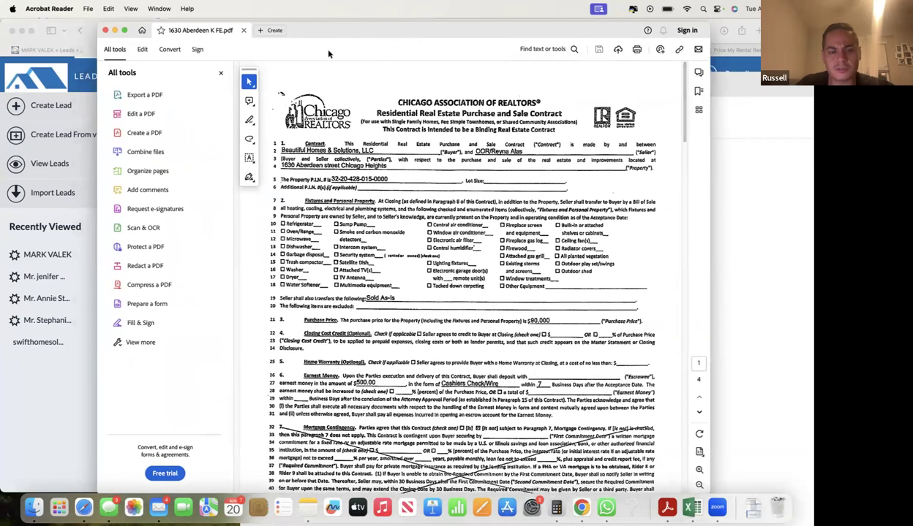
key("cmd+w")
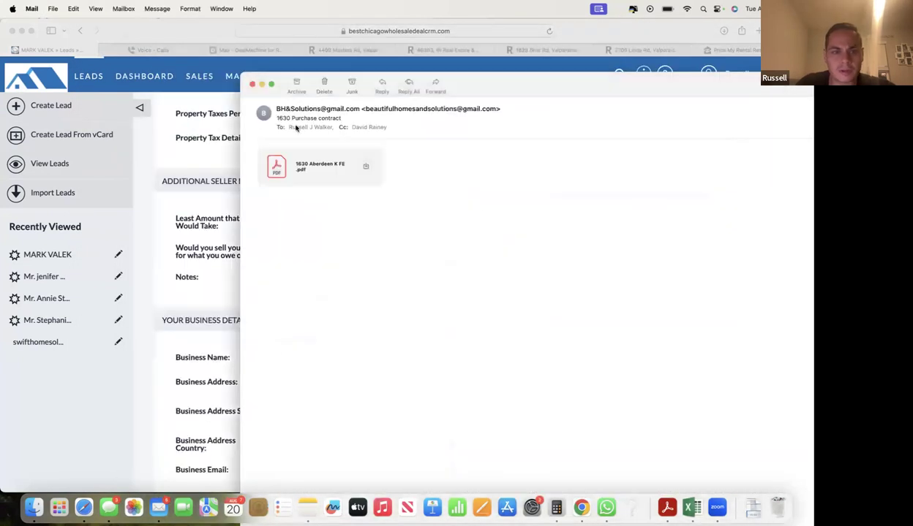
left_click(200, 160)
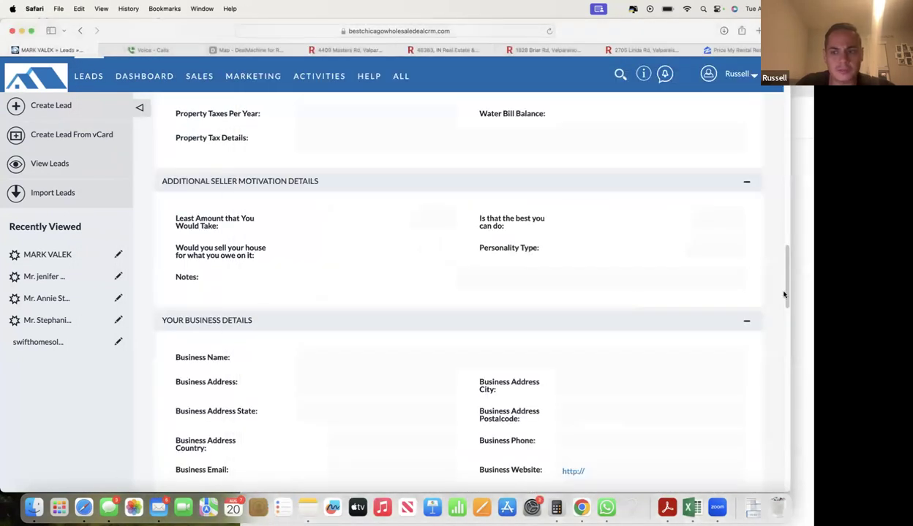
key("cmd+Tab")
double_click(300, 170)
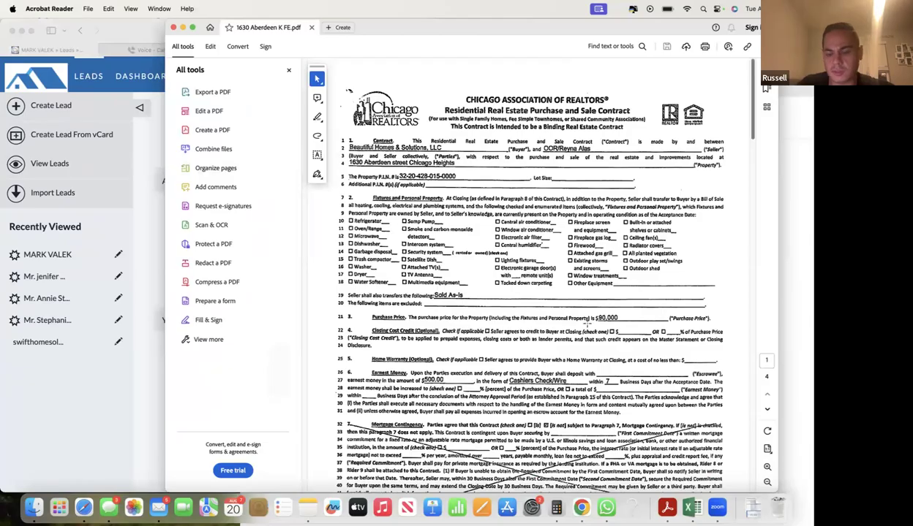
scroll(588, 320, "up", 5)
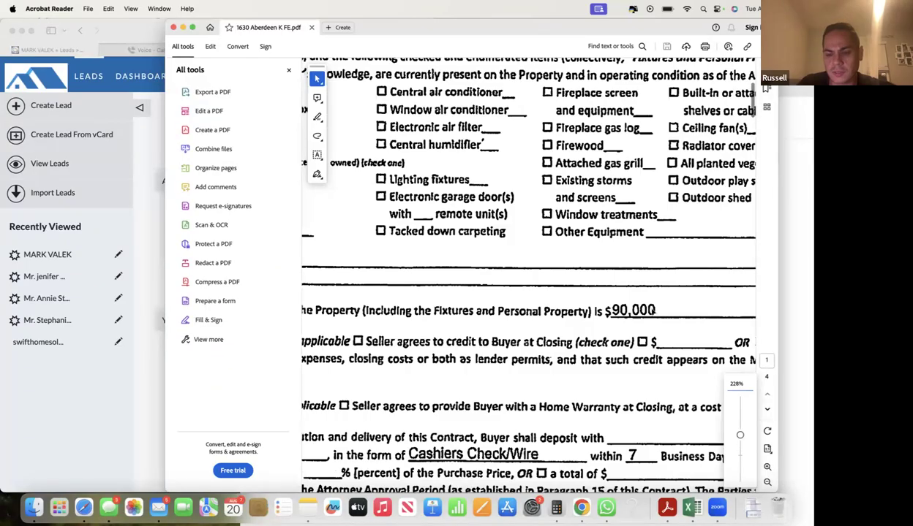
scroll(600, 302, "down", 5)
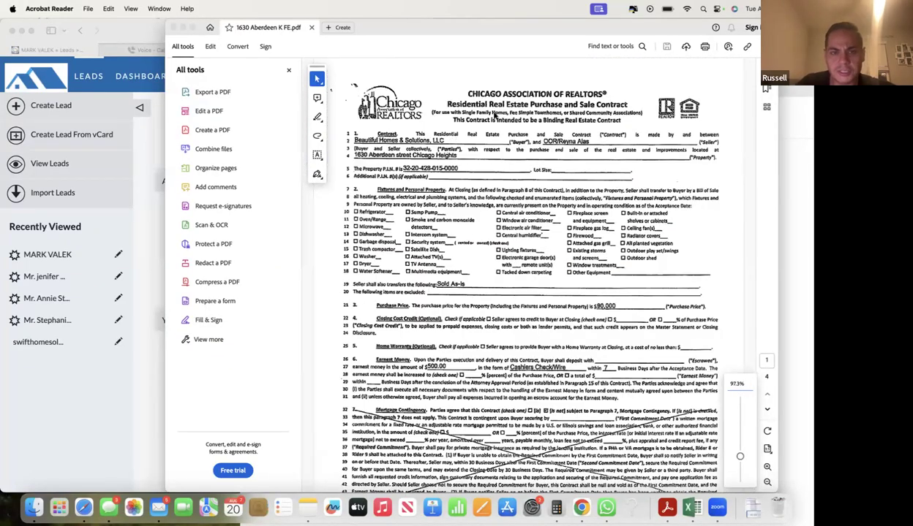
left_click(173, 27)
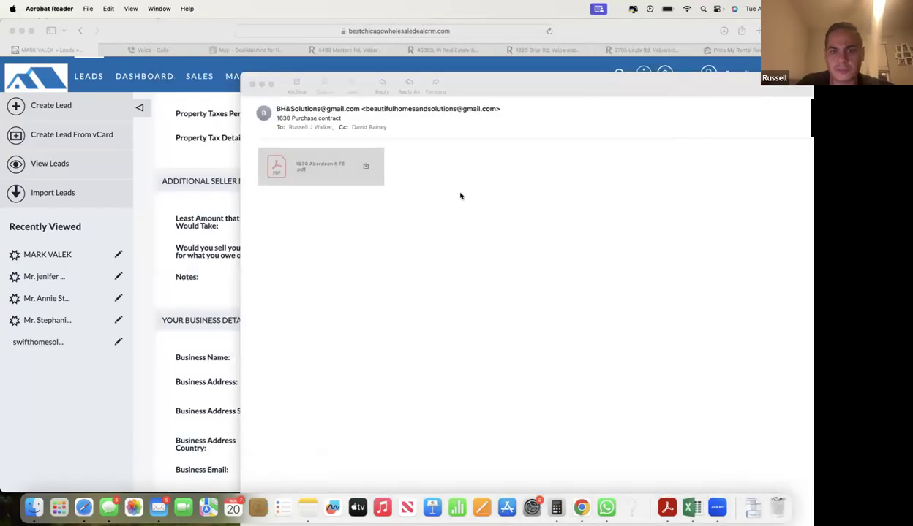
left_click(284, 118)
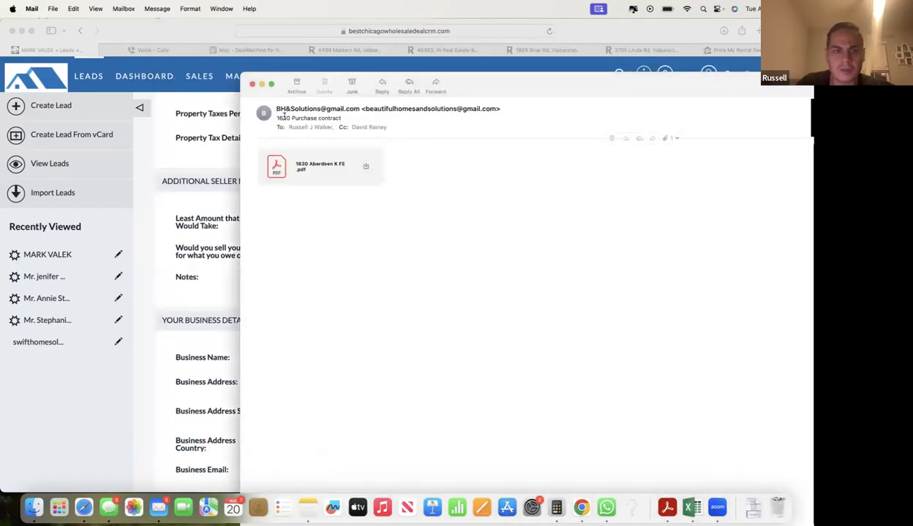
left_click(197, 148)
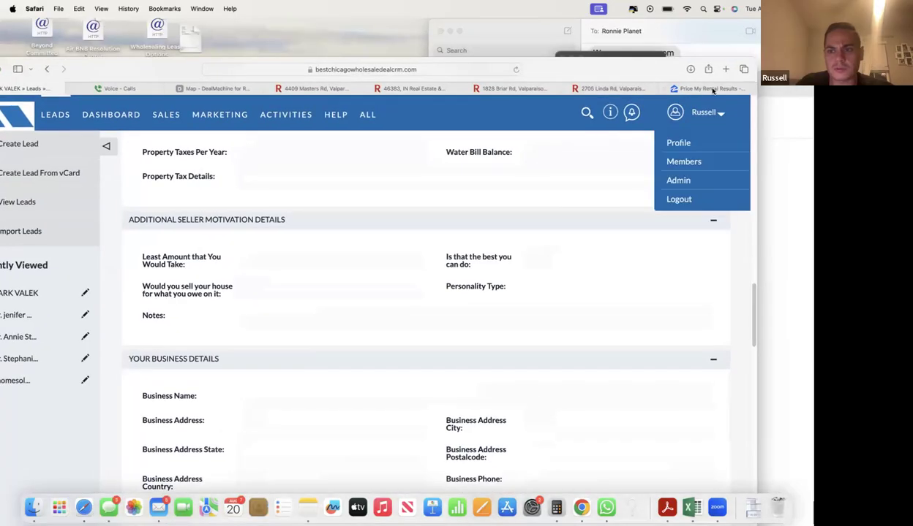
left_click(726, 70)
left_click(433, 71)
type("redfin")
key("Return")
left_click(221, 199)
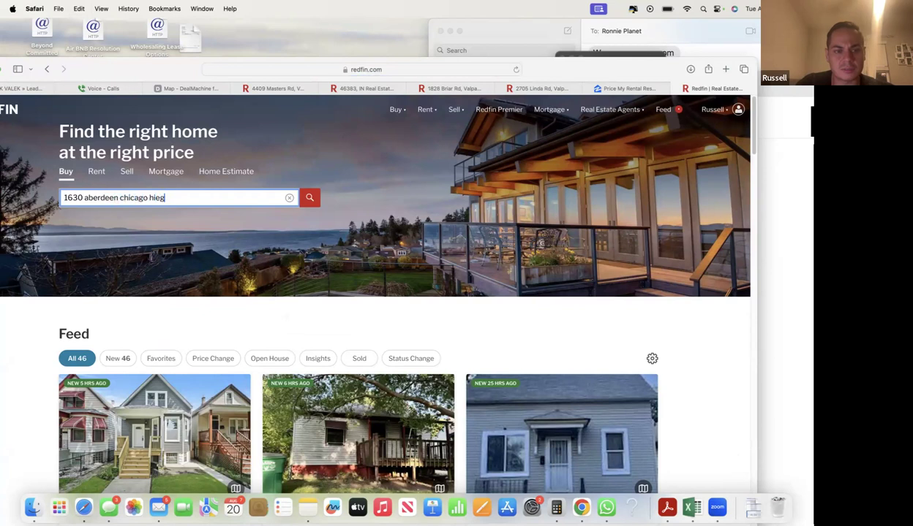
key("Return")
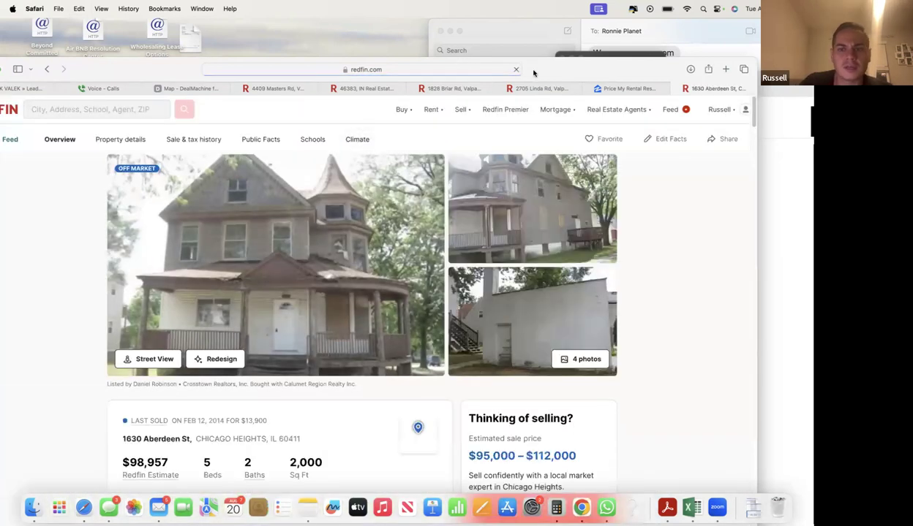
left_click_drag(533, 73, 577, 36)
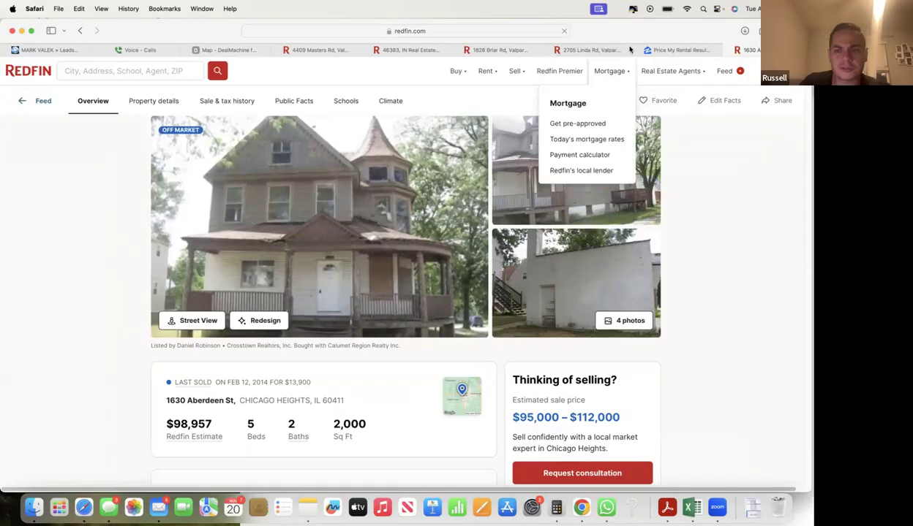
left_click_drag(629, 49, 612, 50)
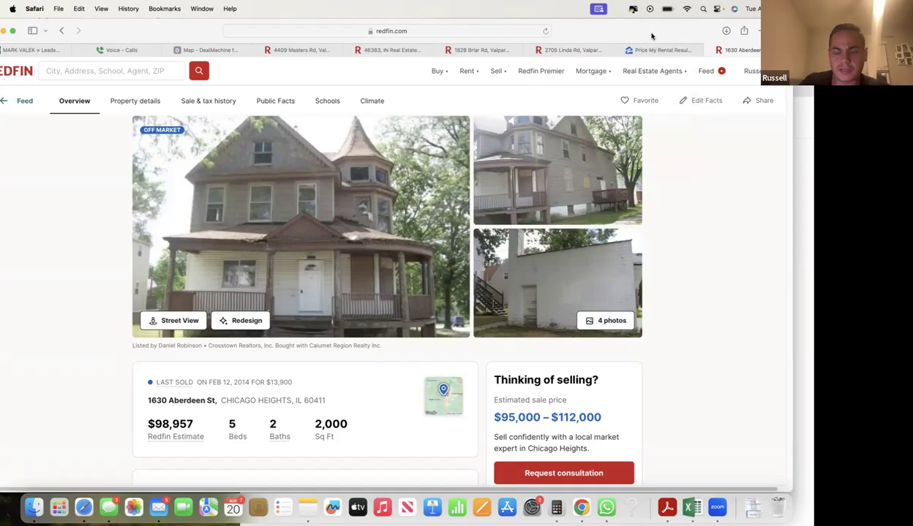
key("super+Tab")
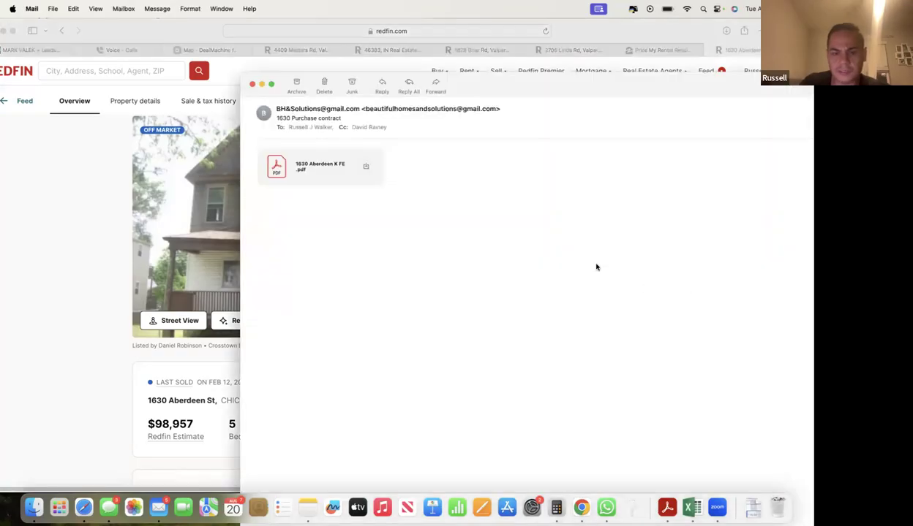
double_click(491, 85)
left_click(98, 357)
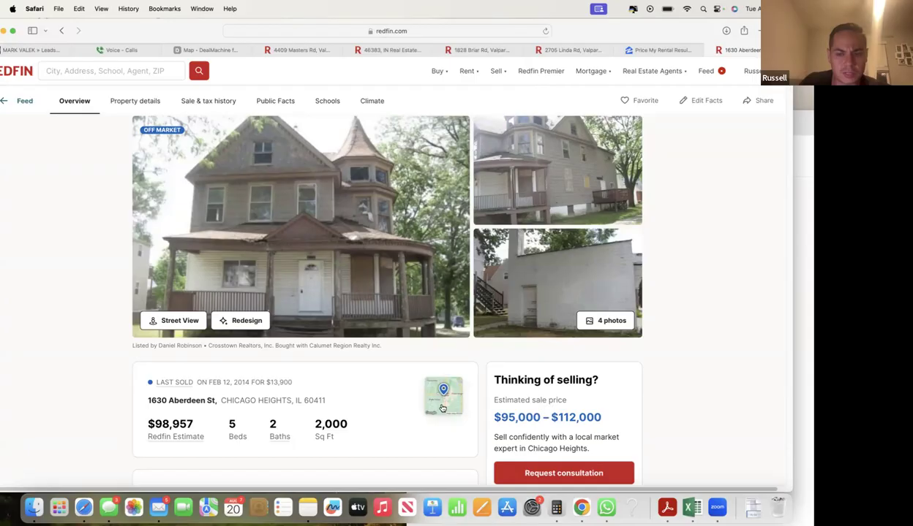
left_click(301, 287)
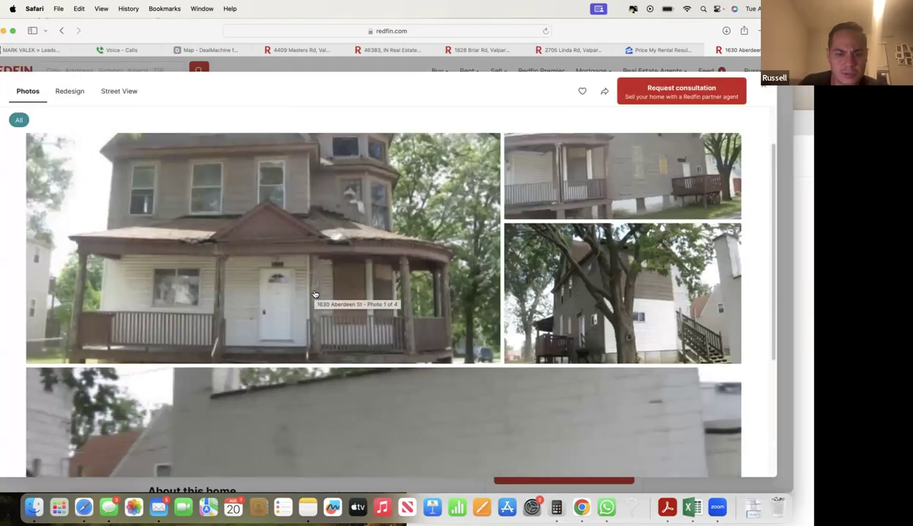
- Close the gallery, open Street View and move along the sidewalk past the blue house
scroll(314, 295, "down", 5)
left_click(768, 93)
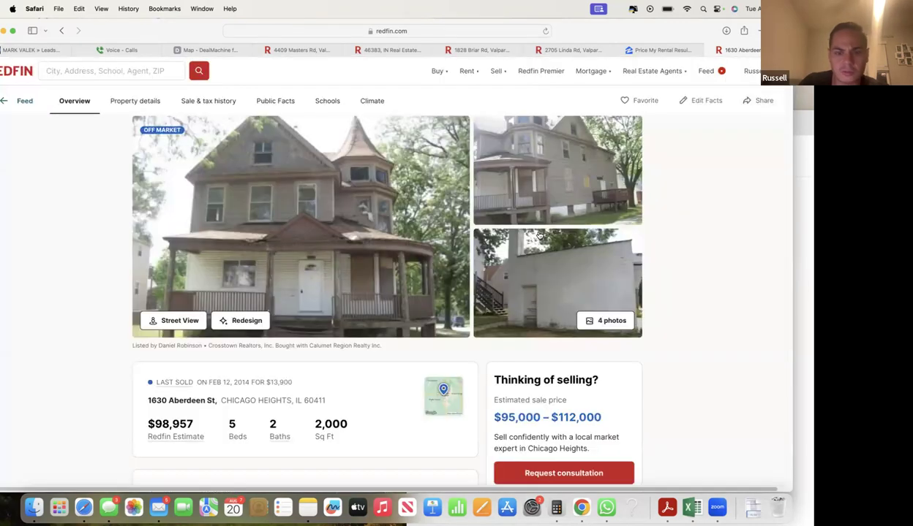
left_click(176, 321)
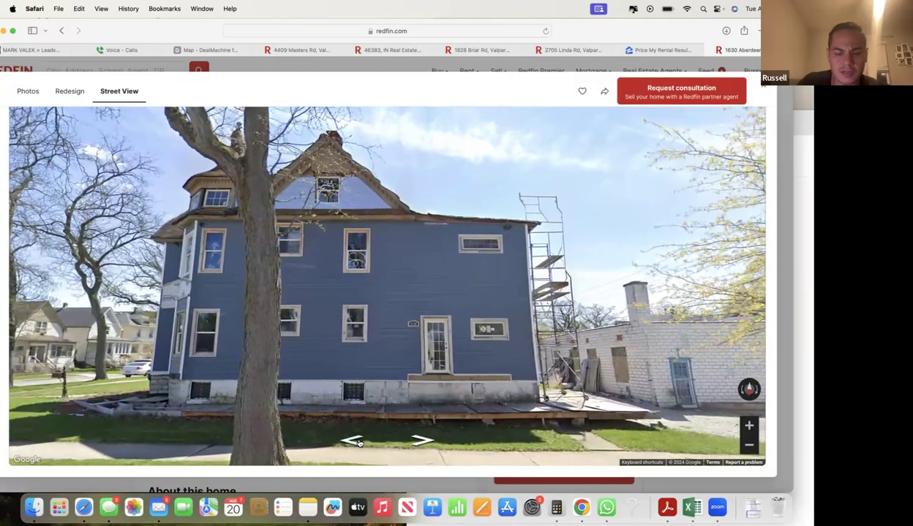
left_click(358, 444)
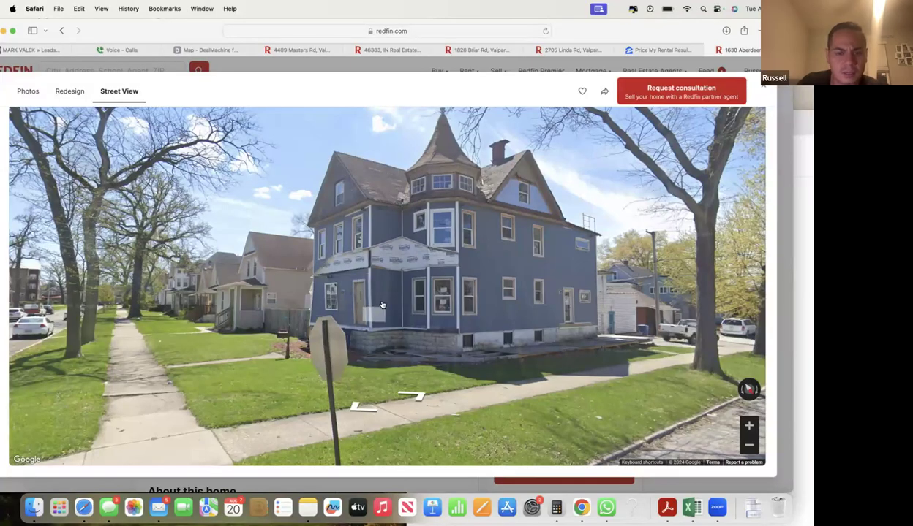
left_click(431, 318)
scroll(497, 321, "down", 3)
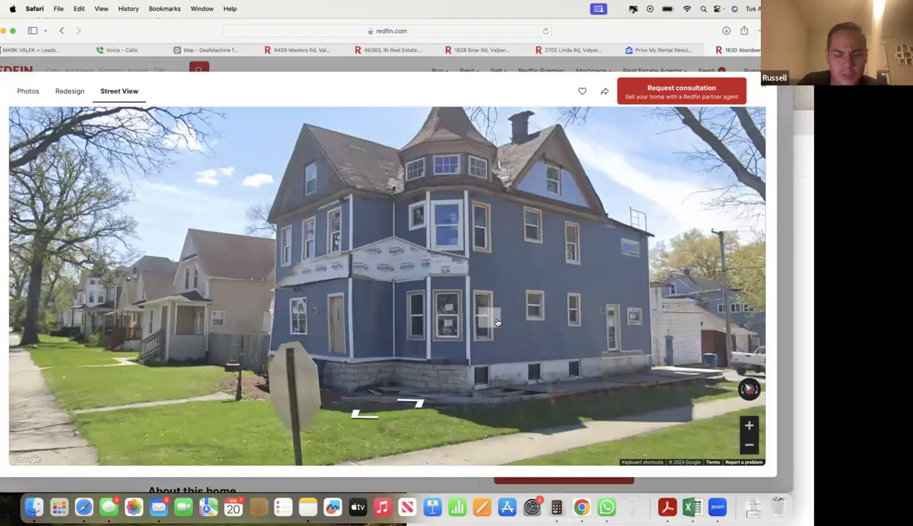
left_click(417, 414)
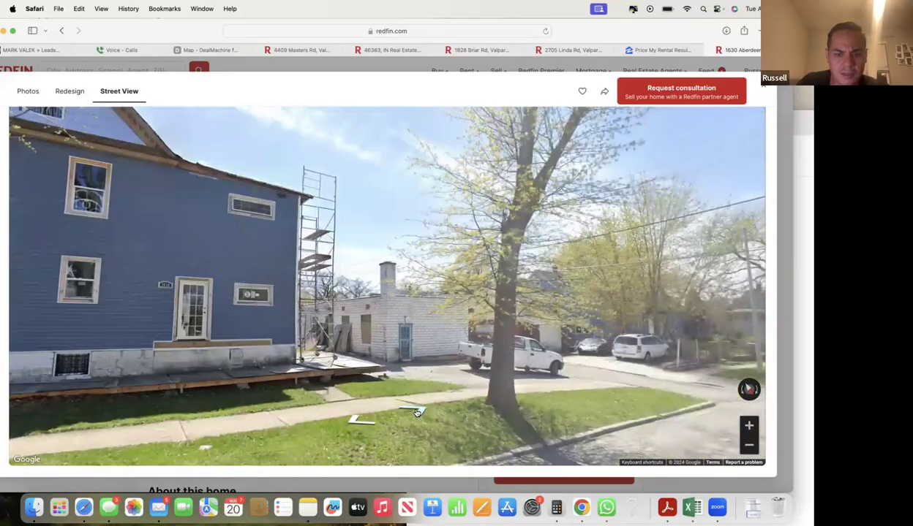
left_click(417, 414)
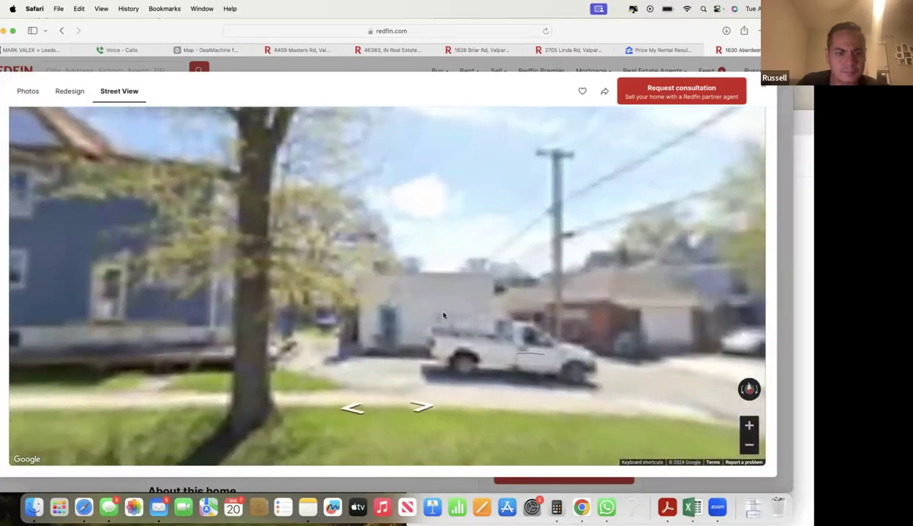
left_click(425, 413)
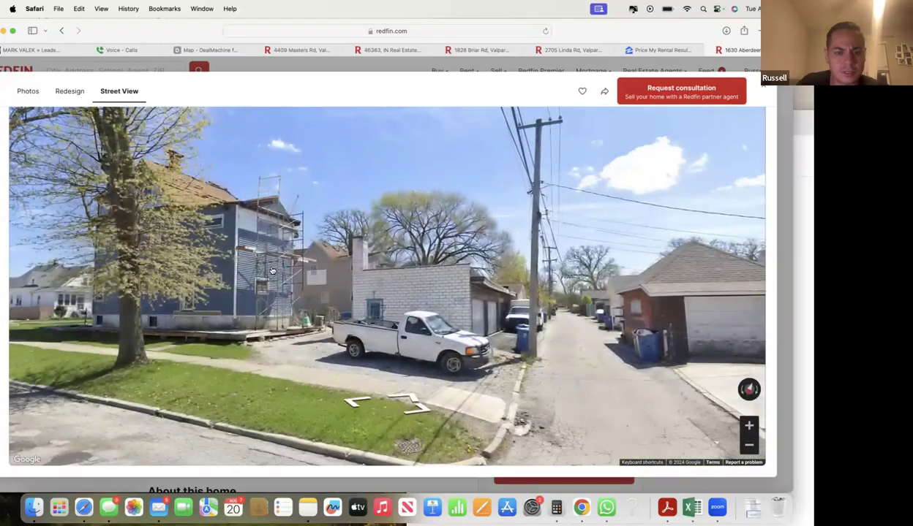
- Zoom in on the scaffolded facade, walk to the stop-sign corner, and look back at the blue house
left_click_drag(271, 271, 366, 231)
left_click(366, 231)
left_click(384, 230)
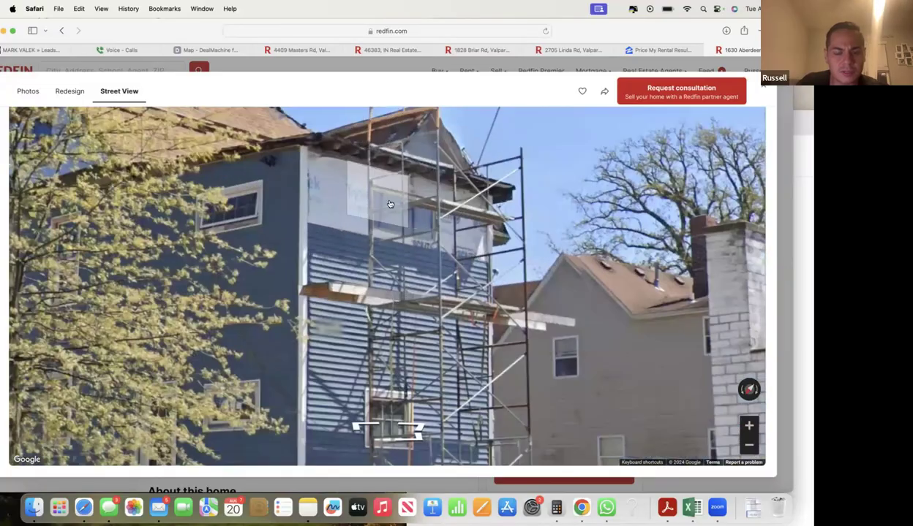
scroll(377, 325, "down", 5)
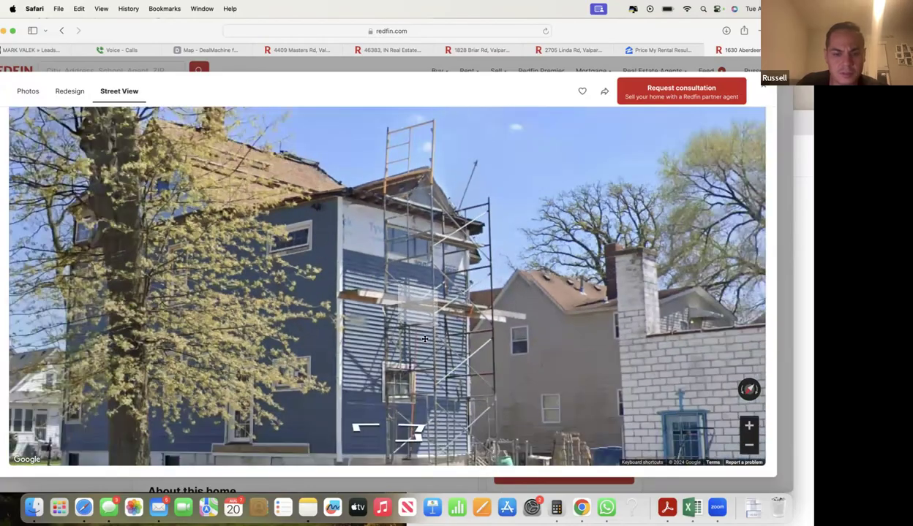
left_click(358, 411)
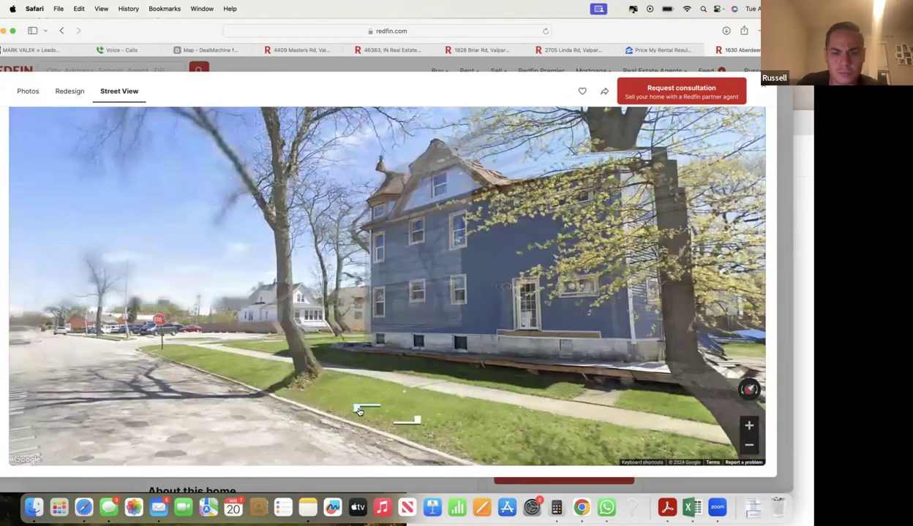
left_click(362, 407)
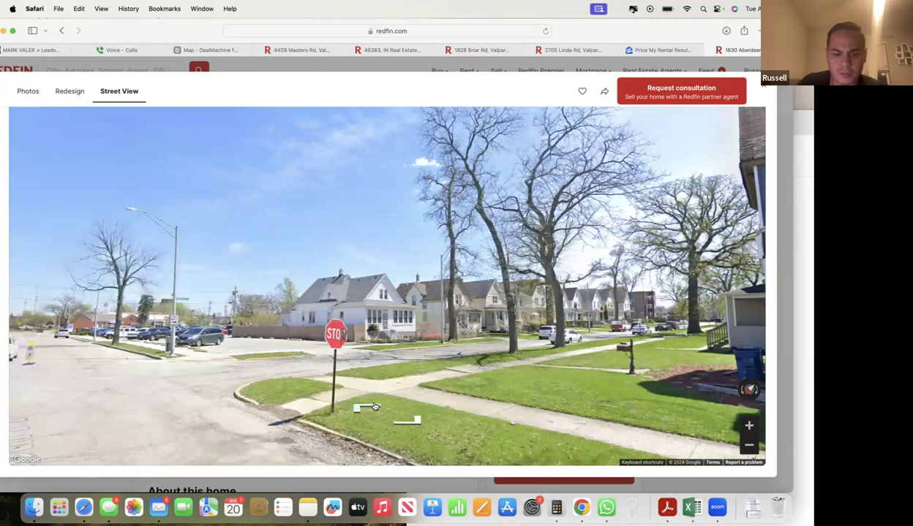
left_click(366, 399)
left_click(474, 166)
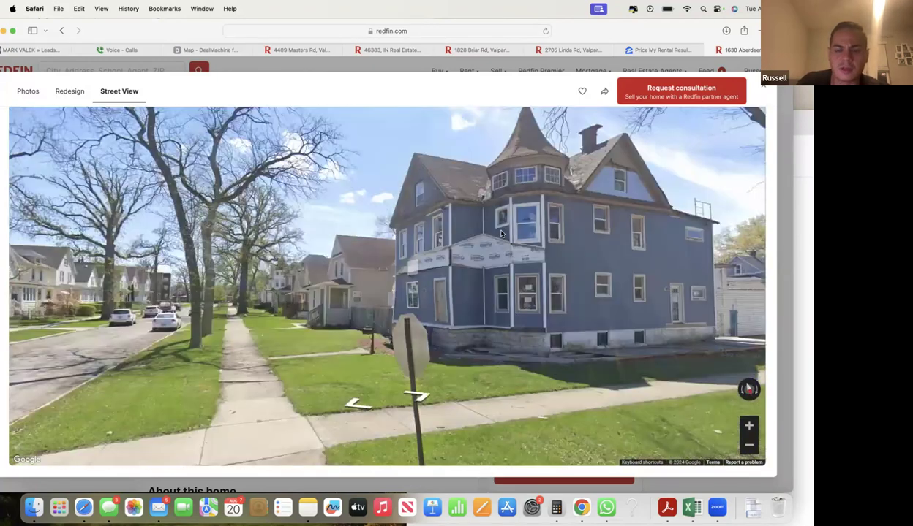
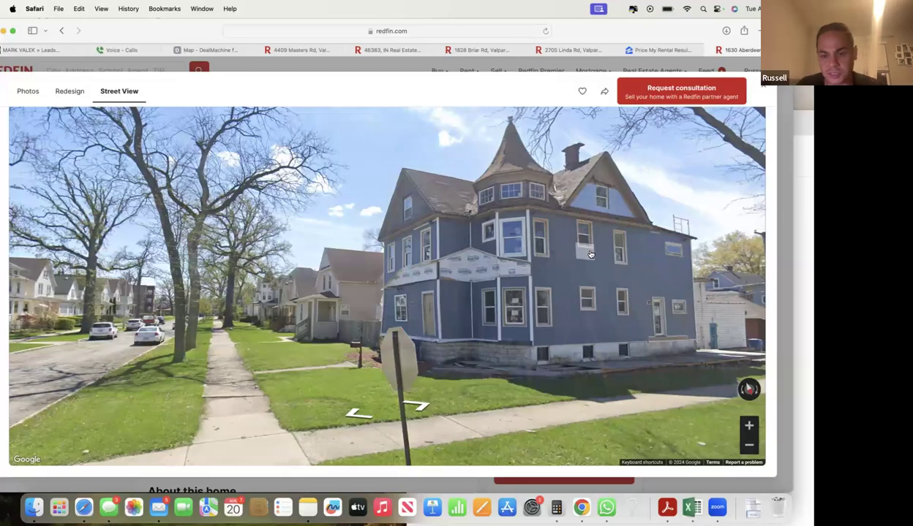
left_click(762, 87)
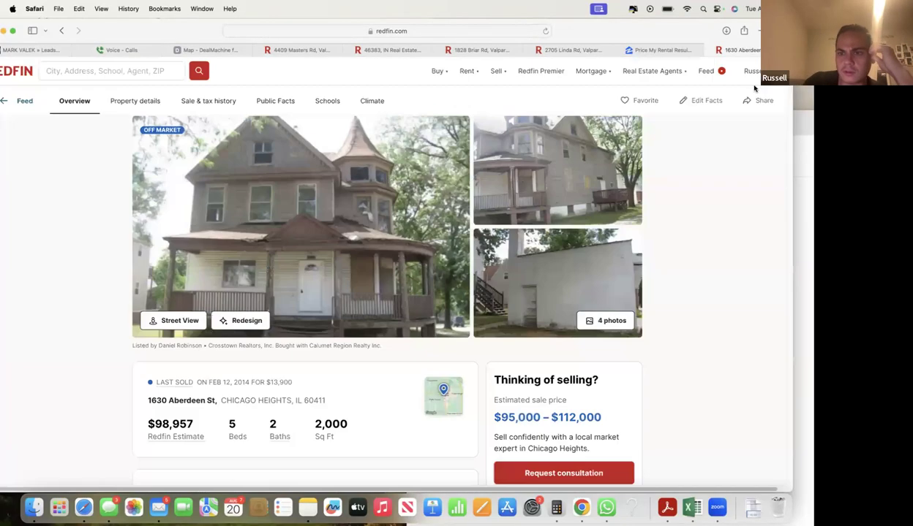
mouse_move(440, 73)
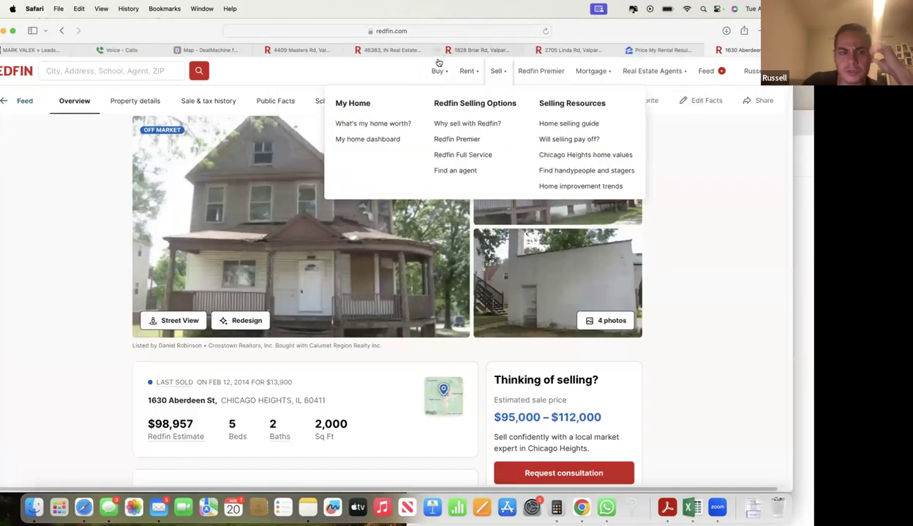
left_click_drag(633, 35, 629, 46)
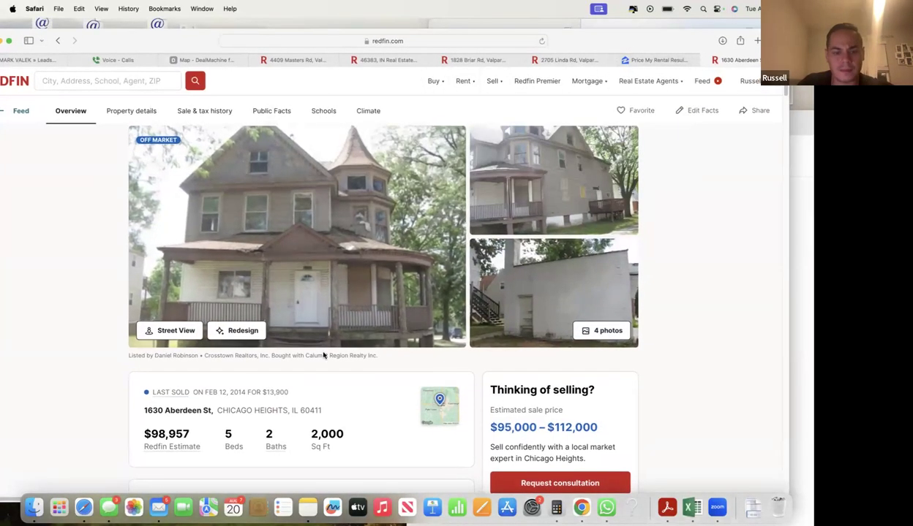
left_click(48, 60)
- From the Leads menu, view all leads and start a new lead
mouse_move(66, 86)
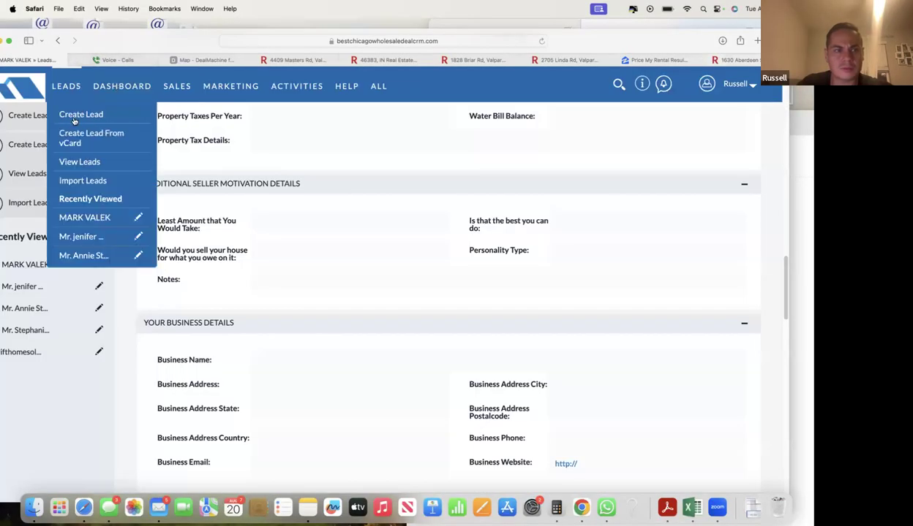
left_click(80, 162)
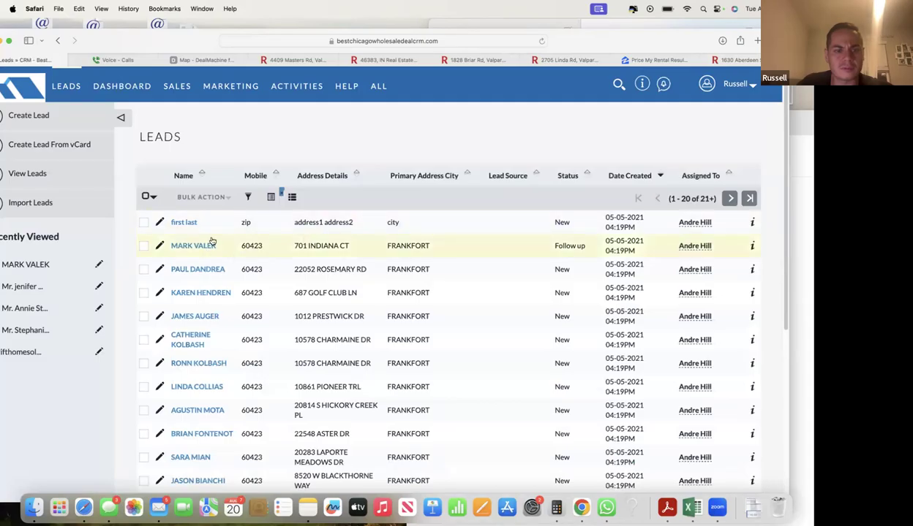
mouse_move(66, 86)
left_click(67, 115)
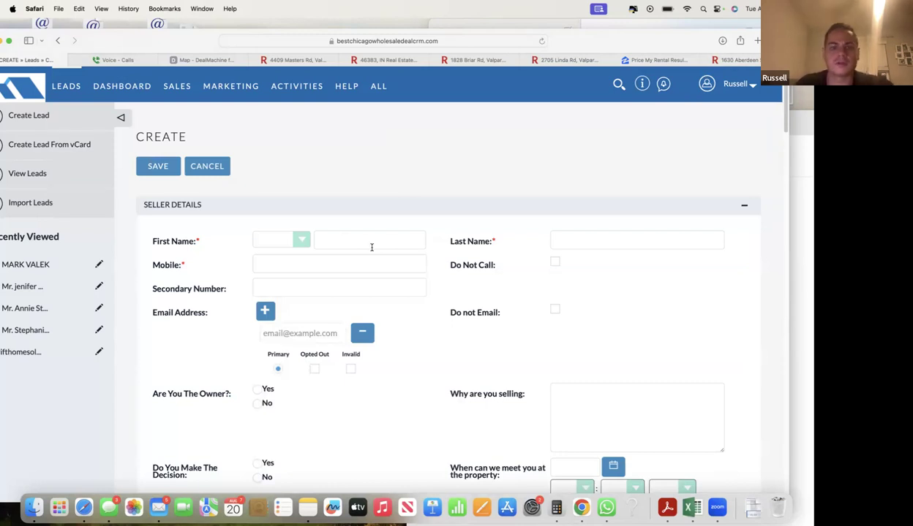
- Enter the seller's first name, last name and mobile number in the lead form
left_click(354, 246)
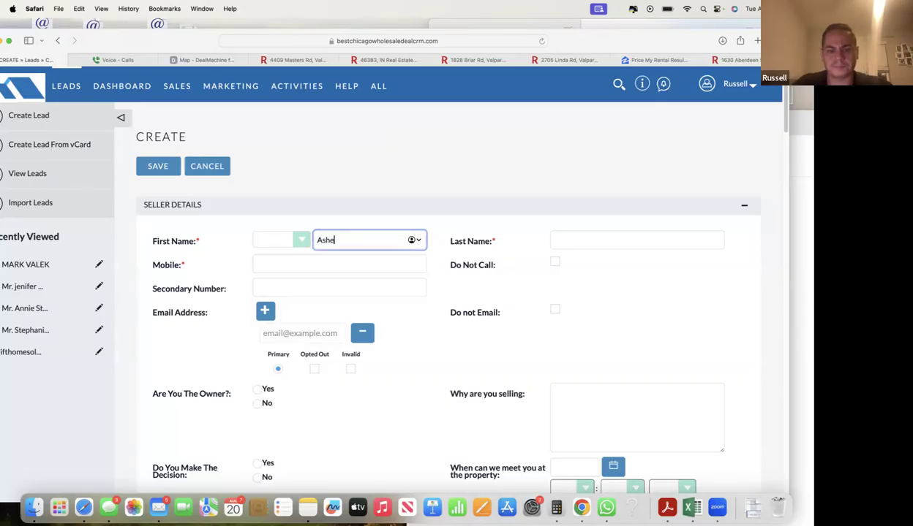
key("Tab")
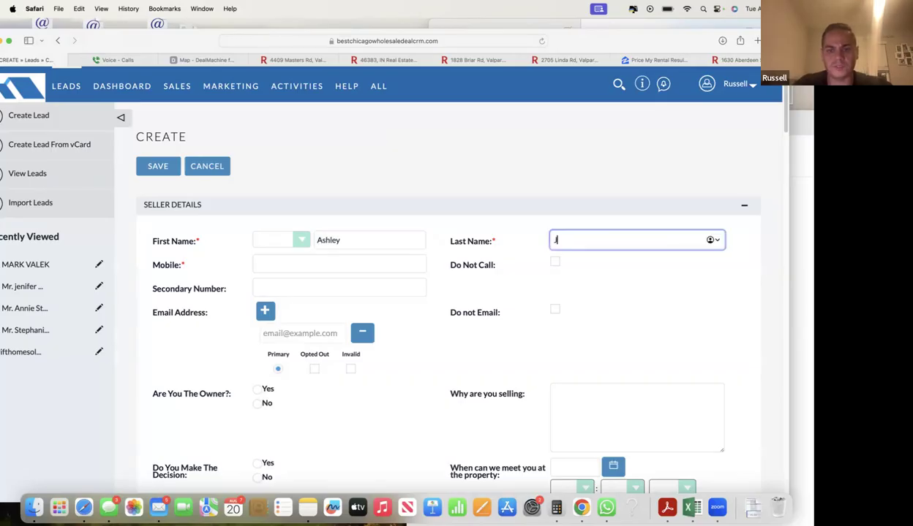
key("Tab")
type("999")
mouse_move(373, 59)
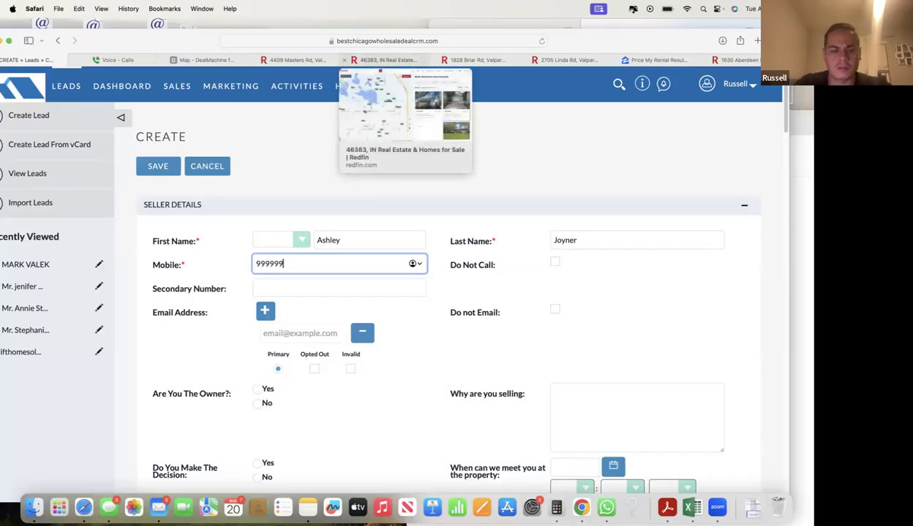
mouse_move(323, 103)
type("9999999")
left_click(186, 302)
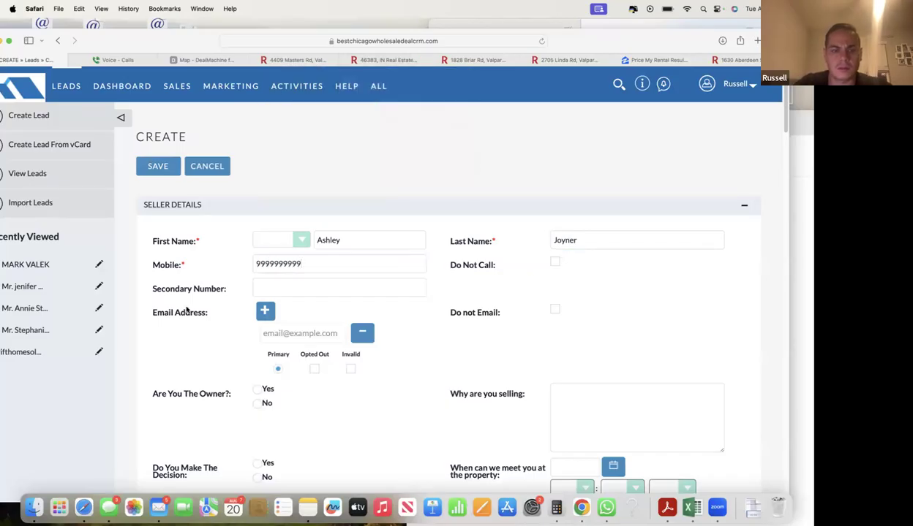
scroll(247, 304, "down", 2)
- Copy the seller's e-mail address from the Mail message into the lead's e-mail field
key("super+Tab")
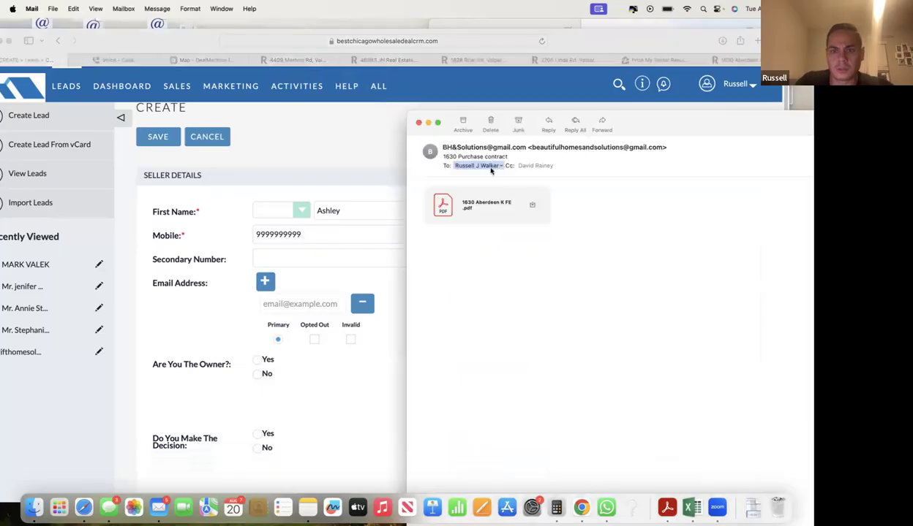
left_click(625, 146)
right_click(649, 147)
left_click(691, 165)
left_click(238, 327)
left_click(292, 303)
key("super+v")
scroll(204, 321, "down", 3)
scroll(204, 323, "down", 2)
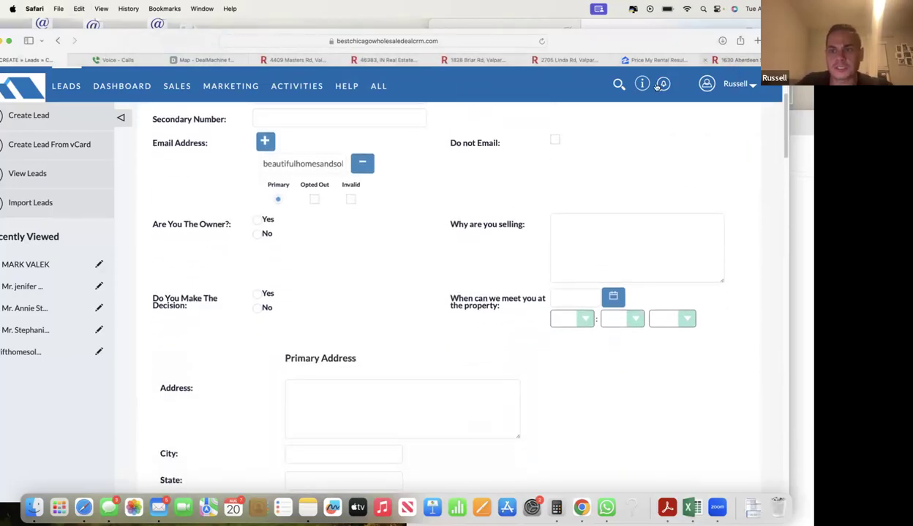
- Copy the property's street address from Redfin into the lead's primary address
left_click(735, 60)
left_click_drag(336, 411, 145, 412)
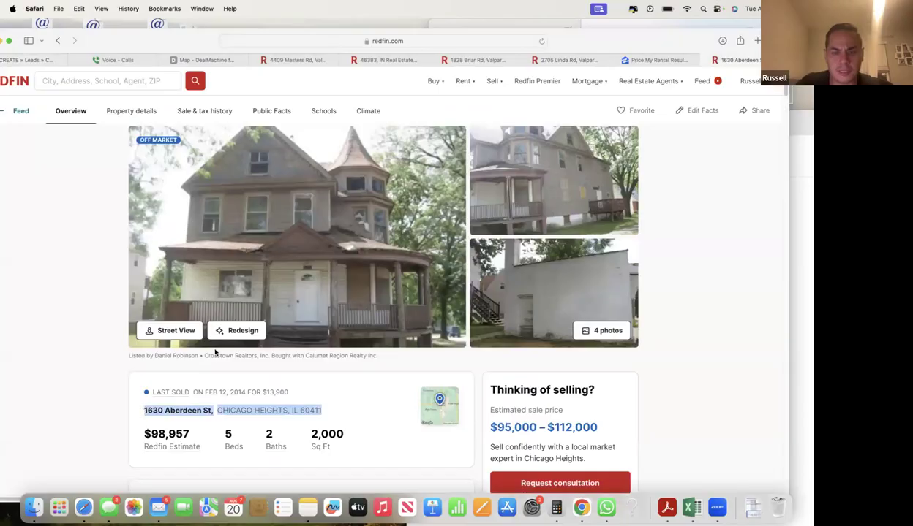
left_click(20, 61)
left_click(332, 402)
key("super+v")
scroll(222, 377, "down", 4)
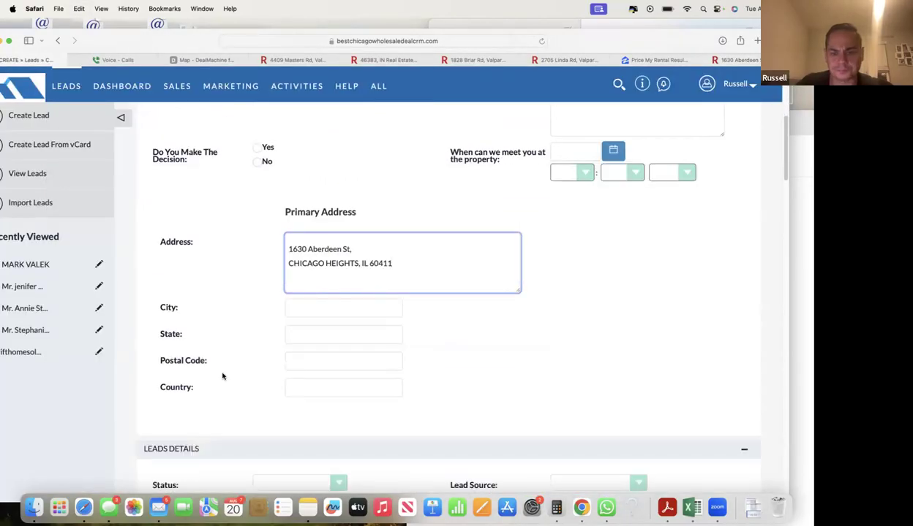
scroll(223, 376, "down", 8)
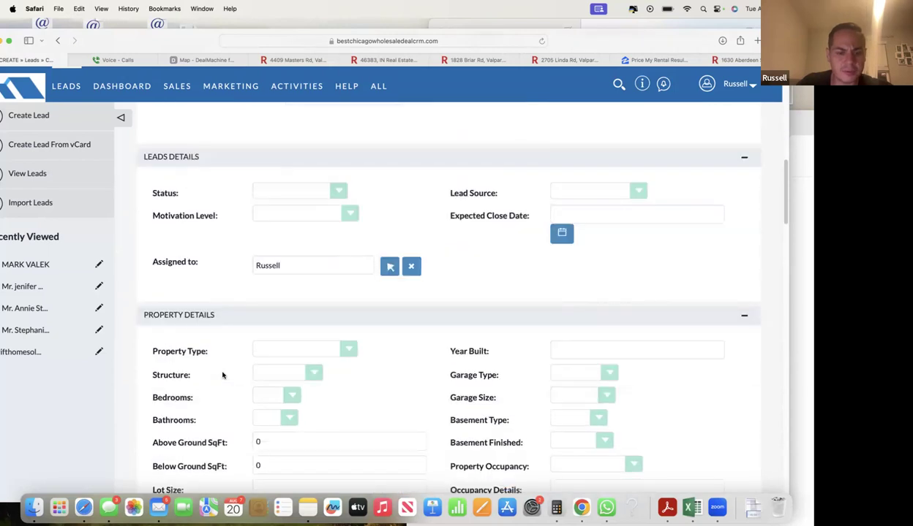
- Check Redfin's property facts, then enter 2000 above-ground and 1000 below-ground square feet
scroll(223, 376, "down", 2)
left_click(261, 364)
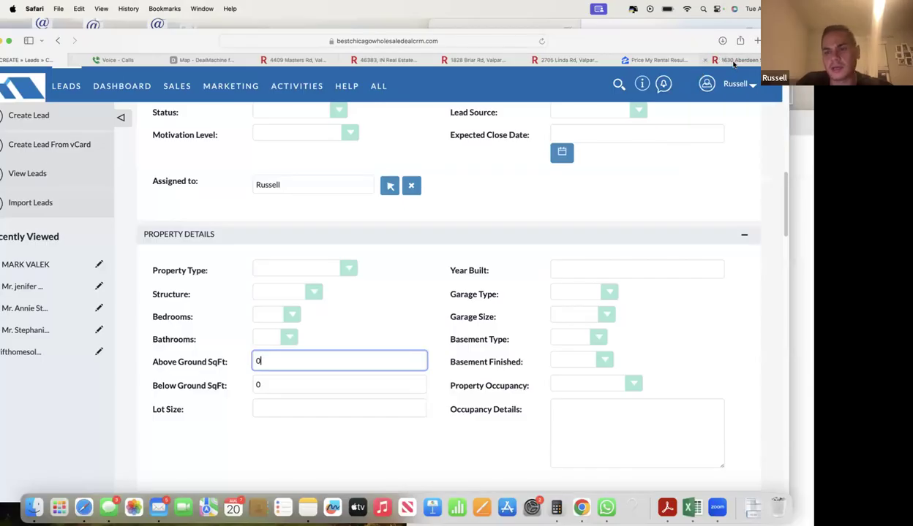
left_click(732, 61)
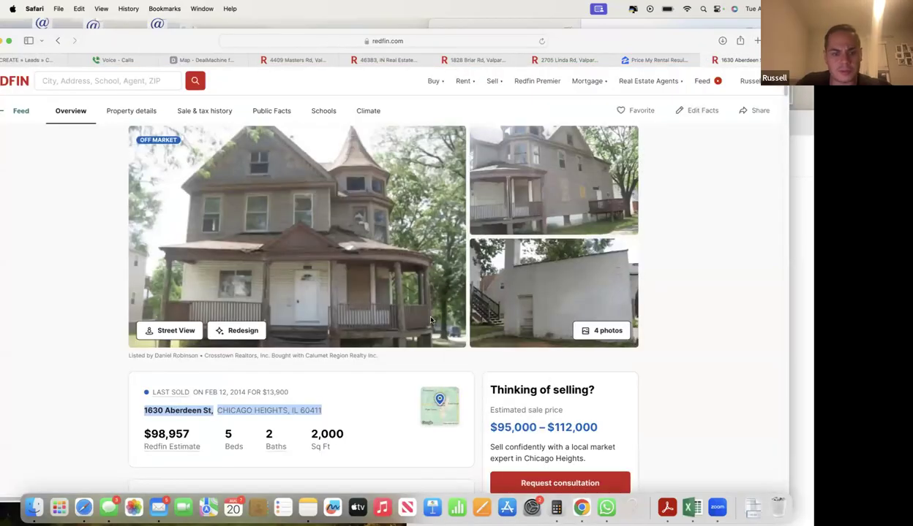
left_click(307, 439)
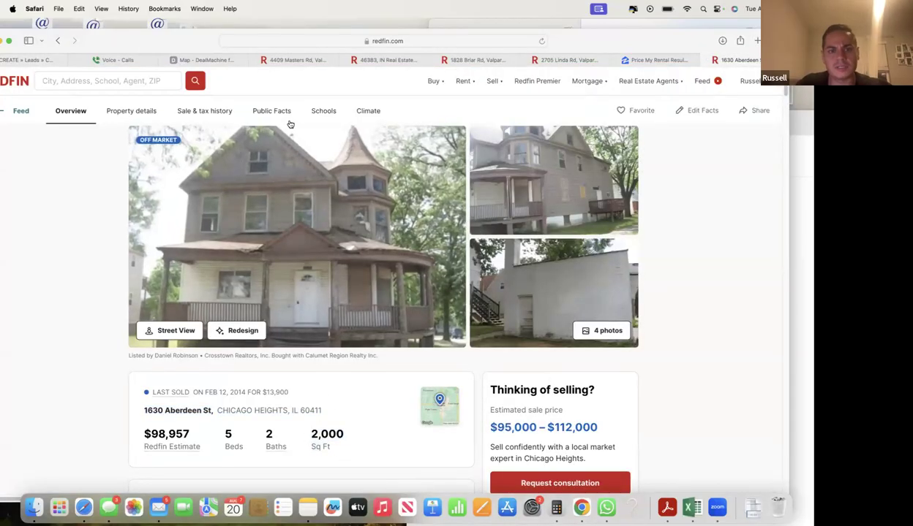
scroll(279, 122, "down", 2)
scroll(348, 313, "down", 15)
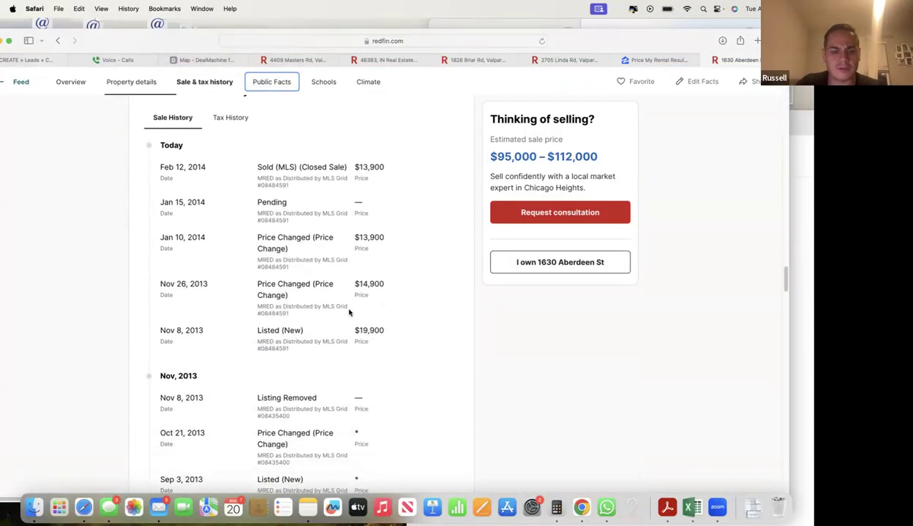
scroll(264, 273, "up", 1)
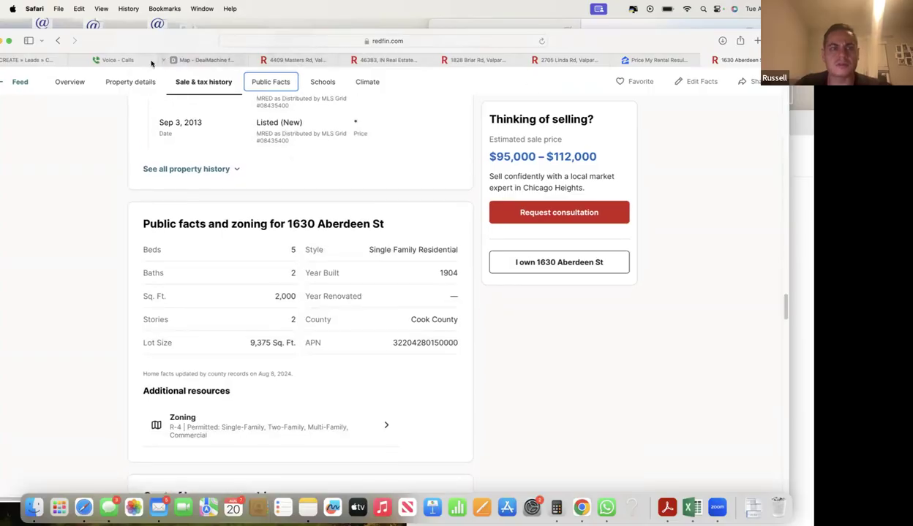
left_click(25, 62)
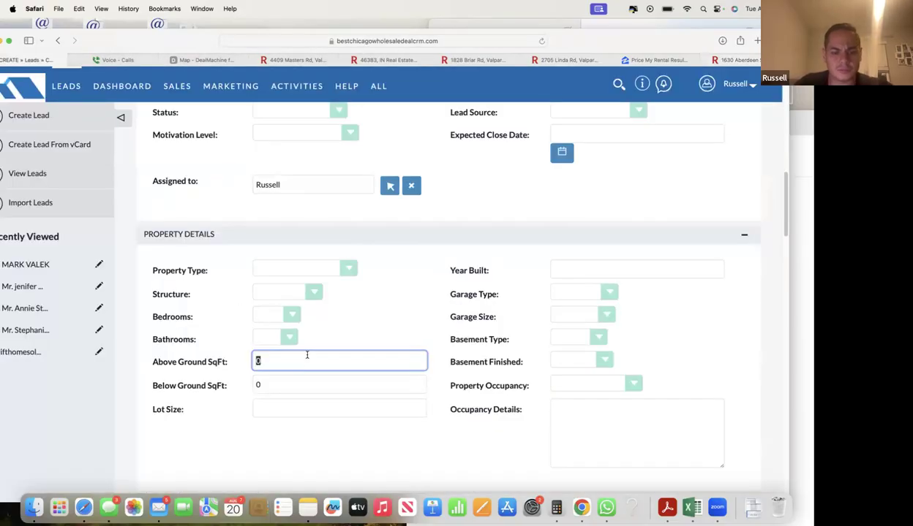
type("2000")
key("Tab")
type("1000")
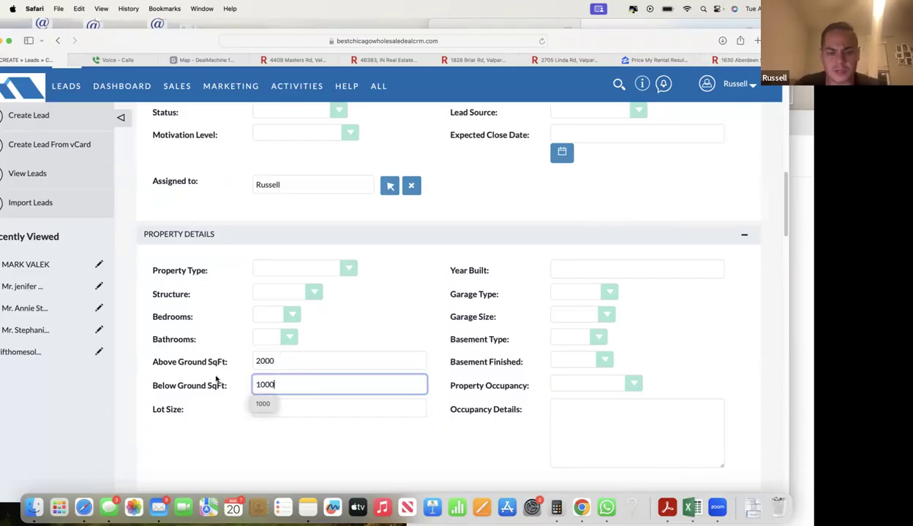
left_click(208, 379)
- Set Rehab Required to Gut Rehab
scroll(219, 356, "down", 8)
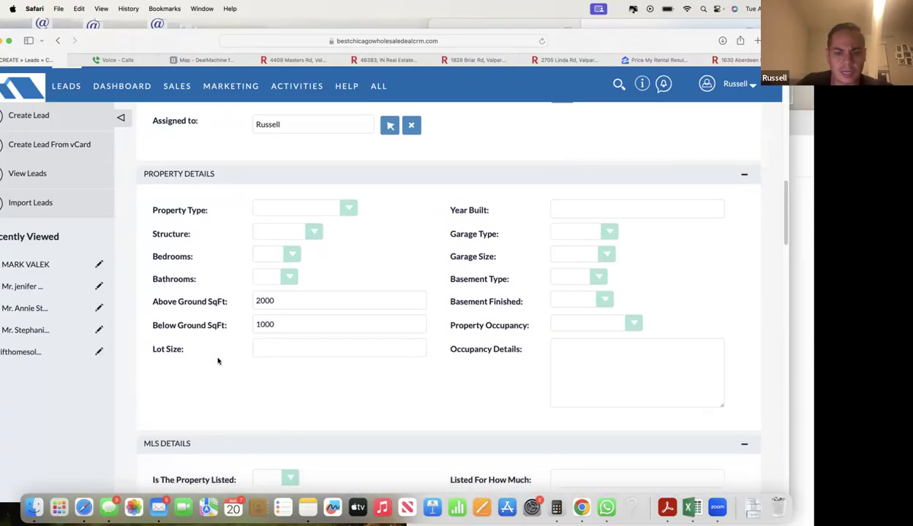
scroll(231, 353, "down", 7)
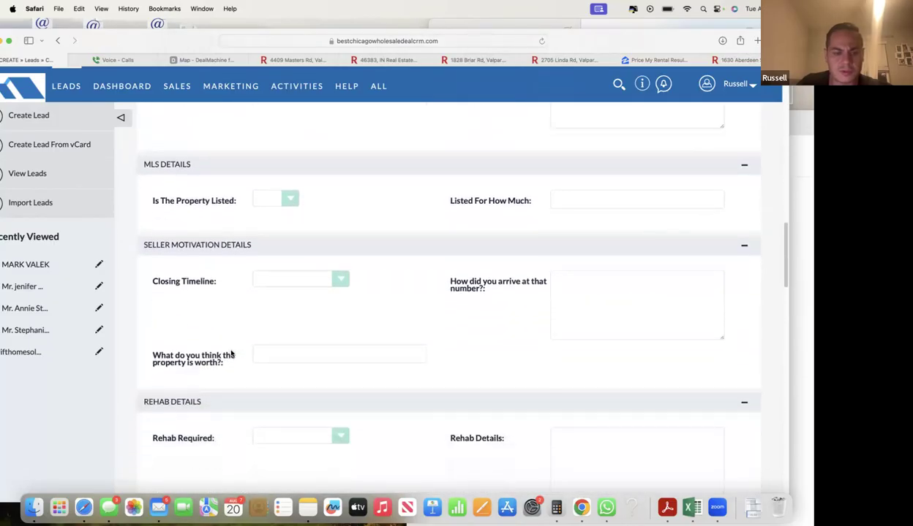
left_click(299, 278)
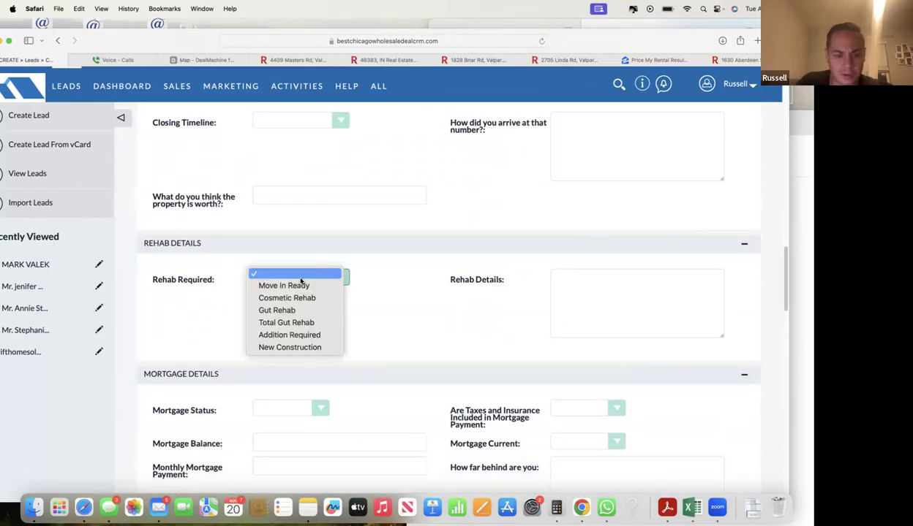
left_click(288, 310)
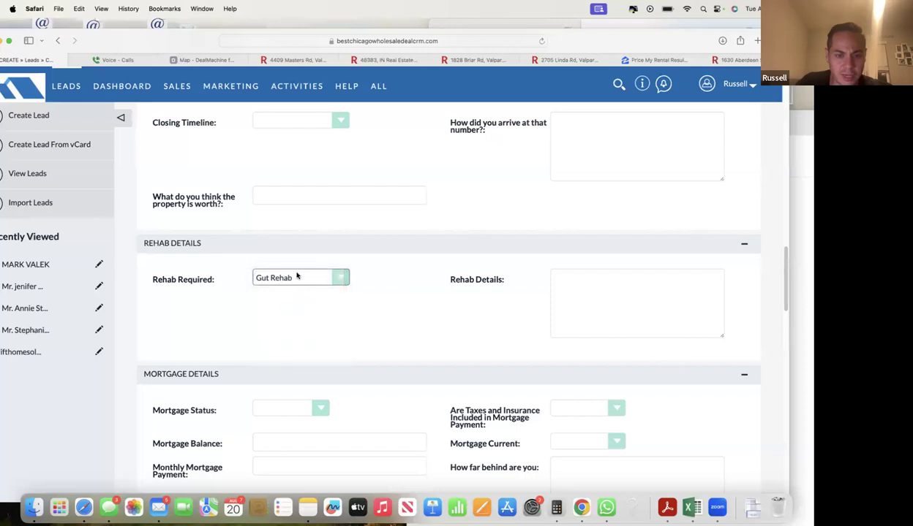
left_click(297, 277)
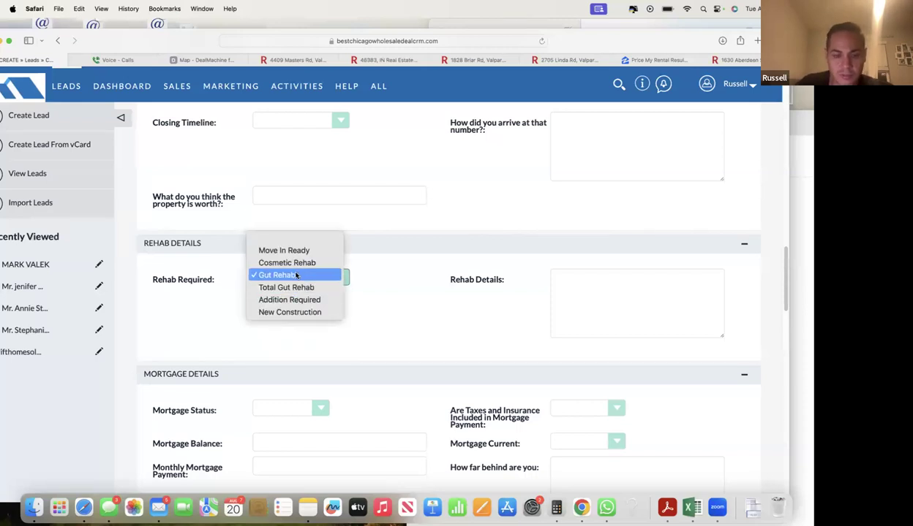
left_click(296, 276)
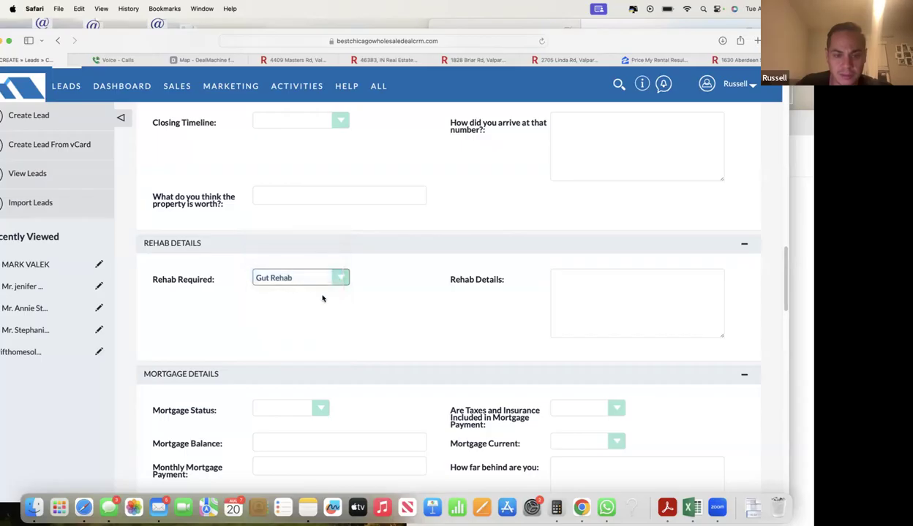
left_click(314, 287)
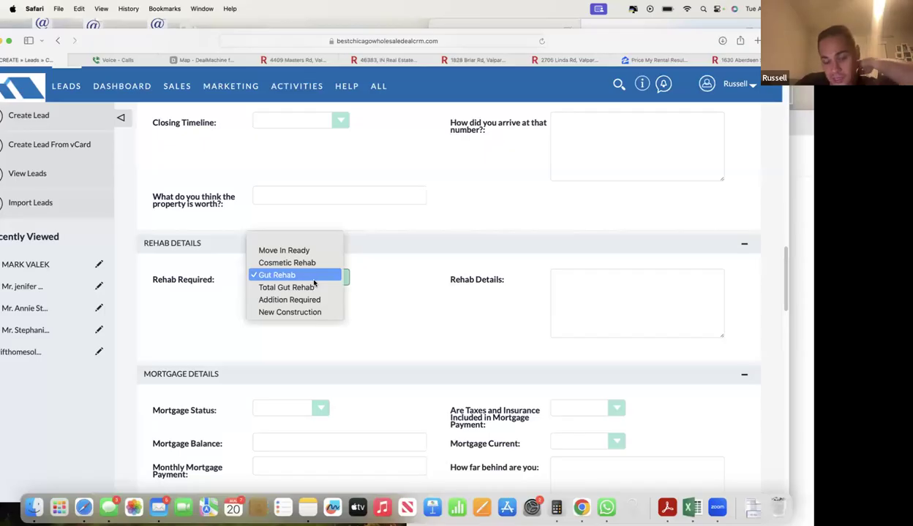
left_click(314, 283)
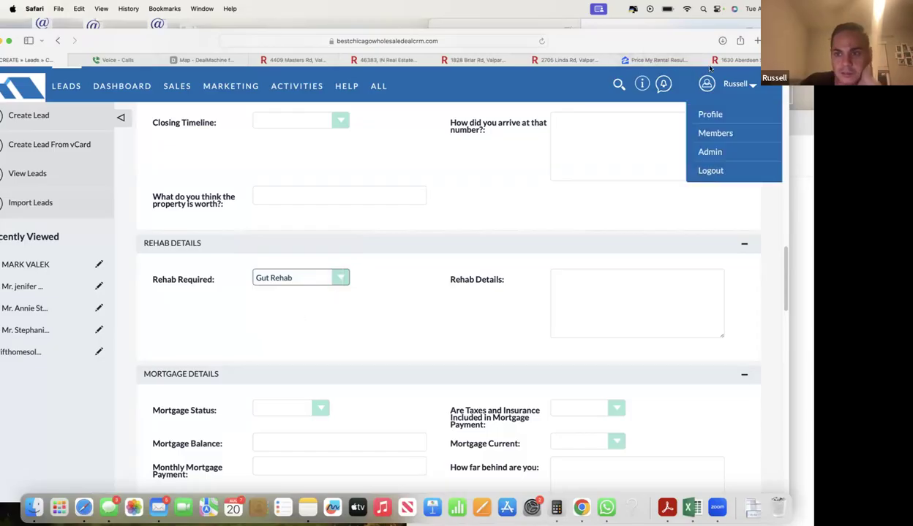
left_click(735, 59)
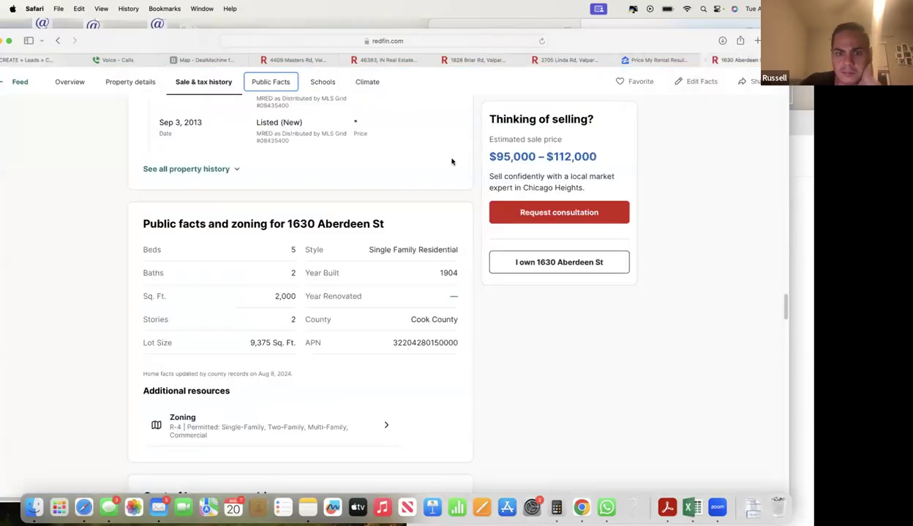
left_click(49, 59)
scroll(323, 315, "down", 5)
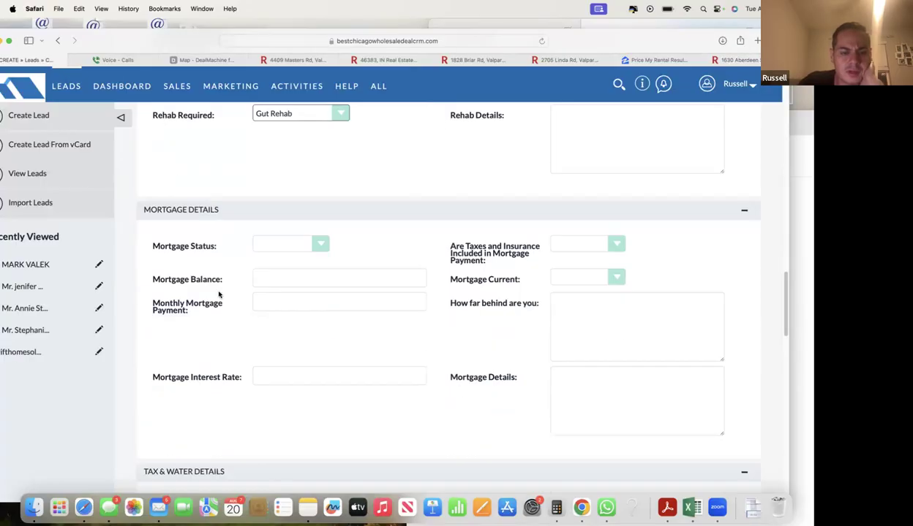
scroll(216, 293, "down", 20)
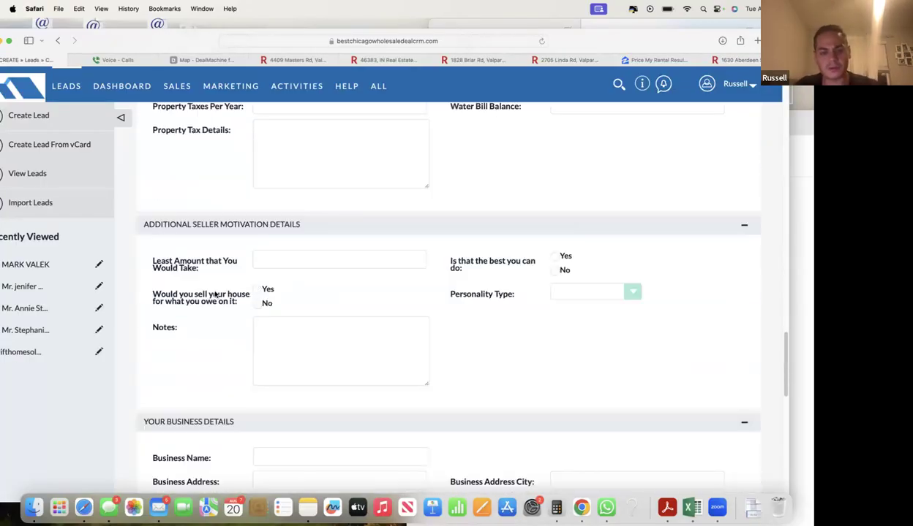
scroll(216, 292, "down", 10)
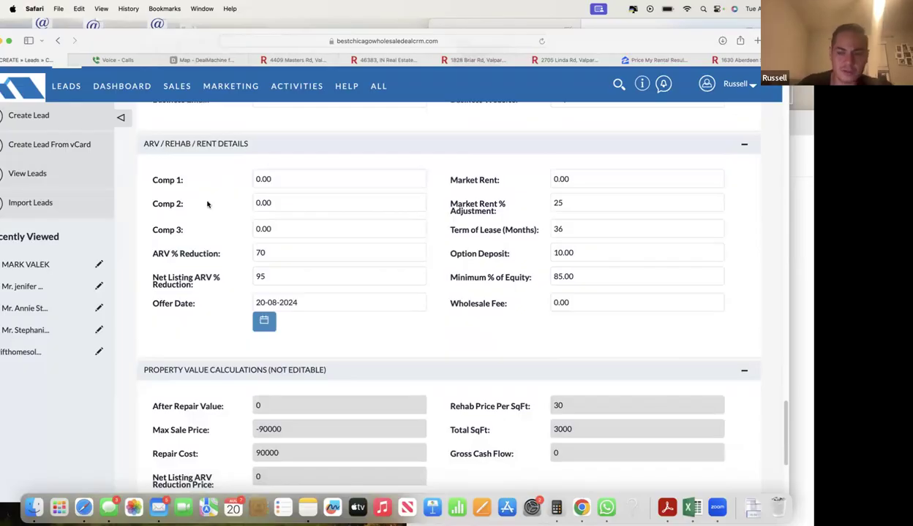
left_click(734, 61)
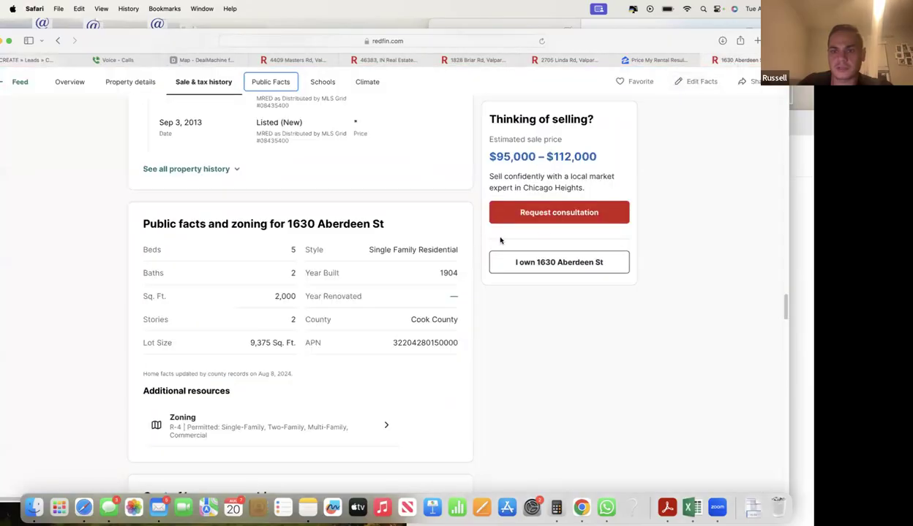
- Open the listing's location map and start a New search of nearby 60411 homes
scroll(380, 247, "up", 20)
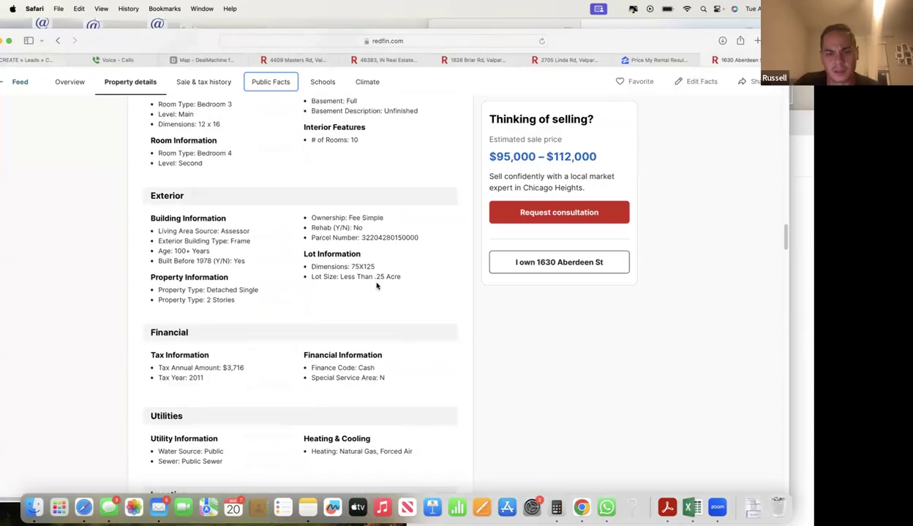
scroll(395, 300, "up", 20)
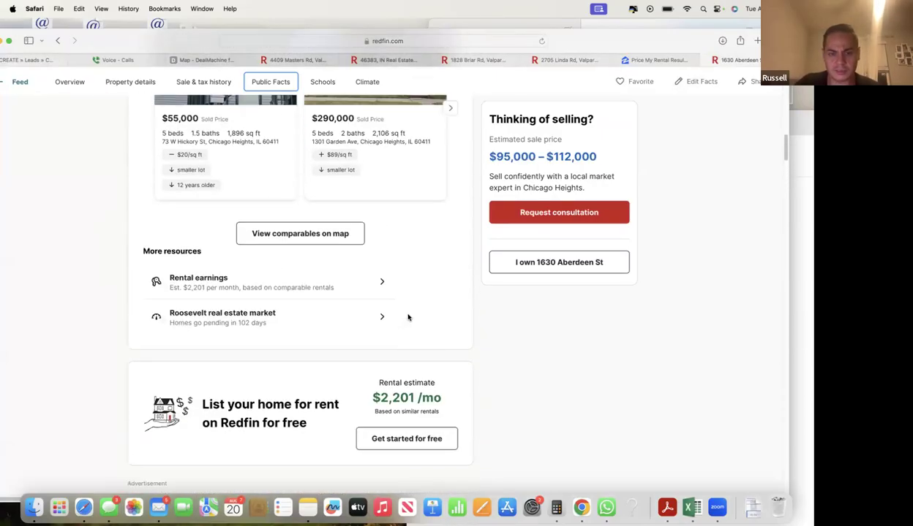
scroll(408, 317, "up", 10)
left_click(443, 372)
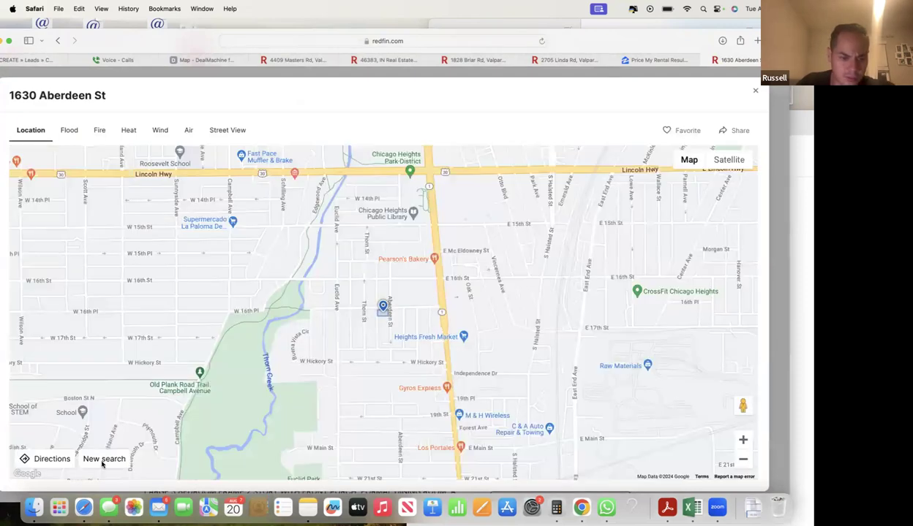
left_click(103, 460)
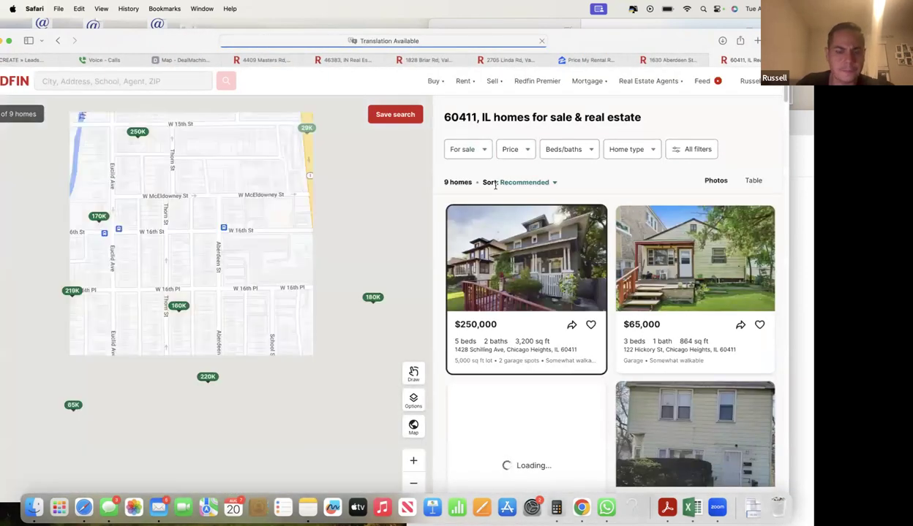
left_click(464, 149)
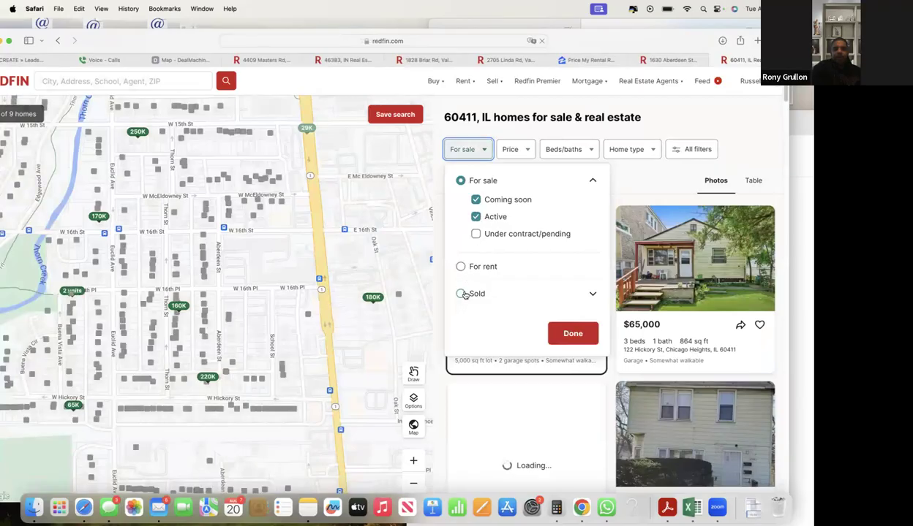
left_click(662, 100)
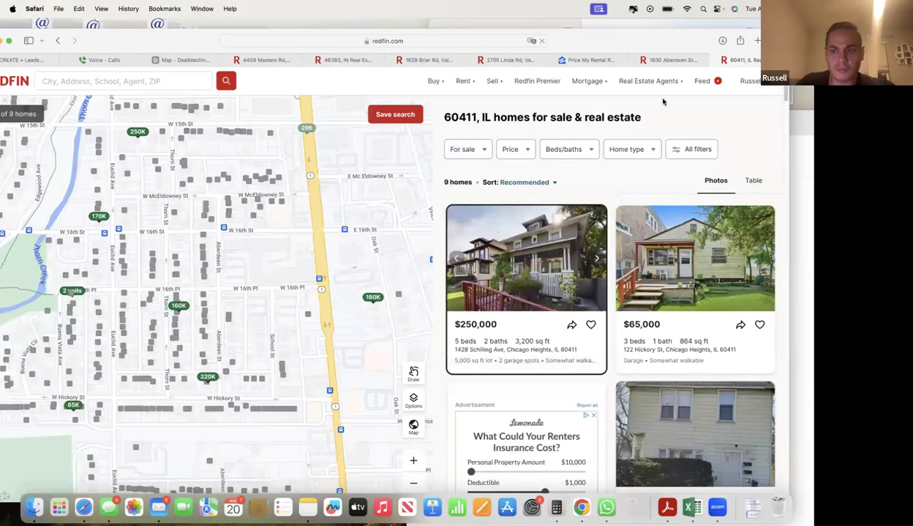
- Return to the listing, rerun the map's New search for 60411, and open the status filter
left_click(668, 60)
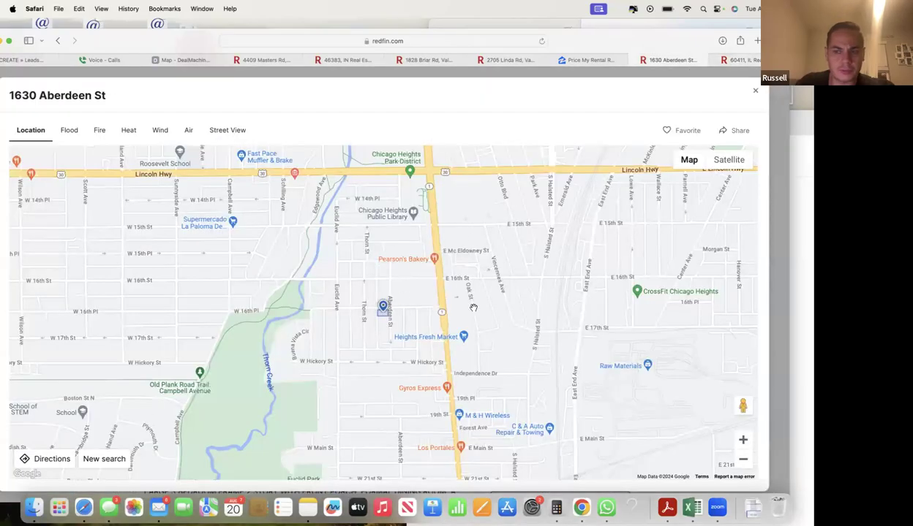
left_click(715, 61)
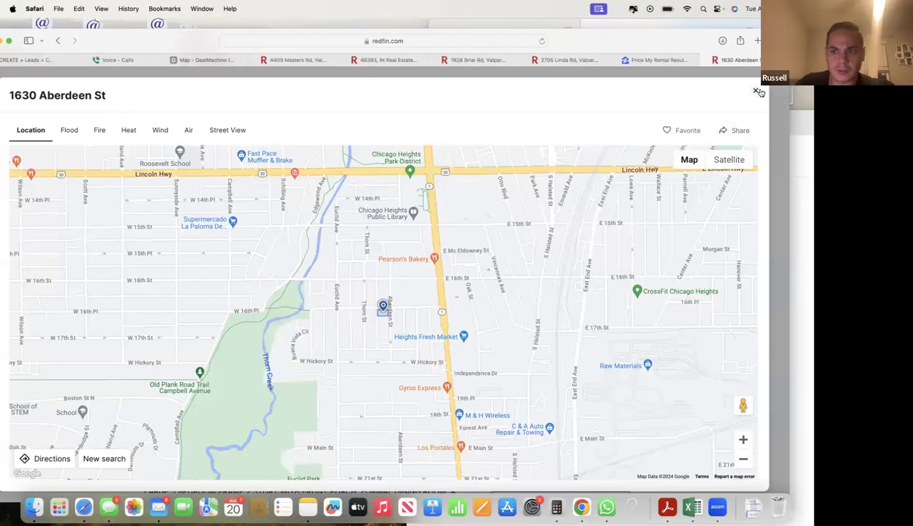
left_click(755, 90)
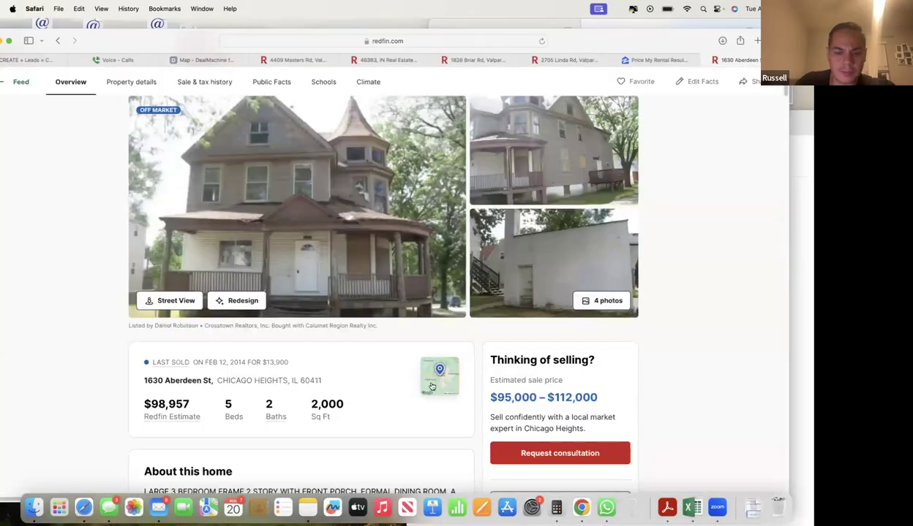
left_click(432, 387)
left_click(114, 465)
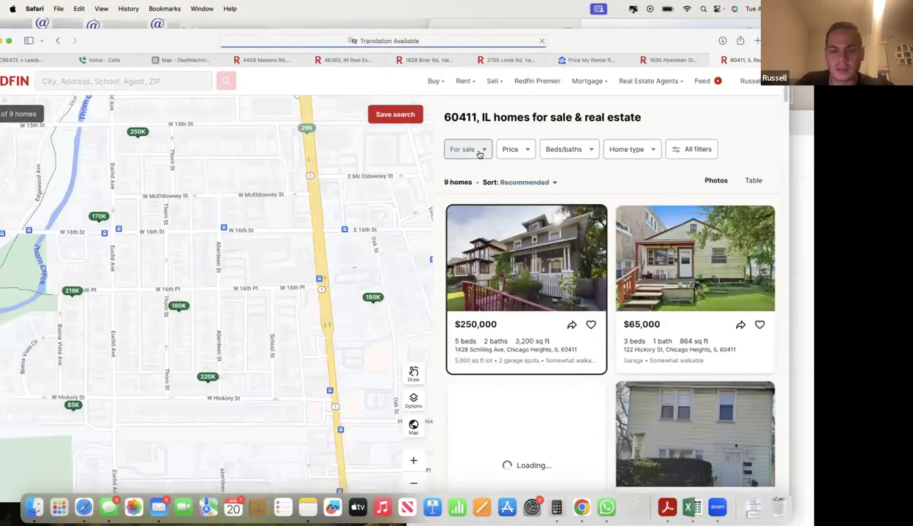
left_click(481, 151)
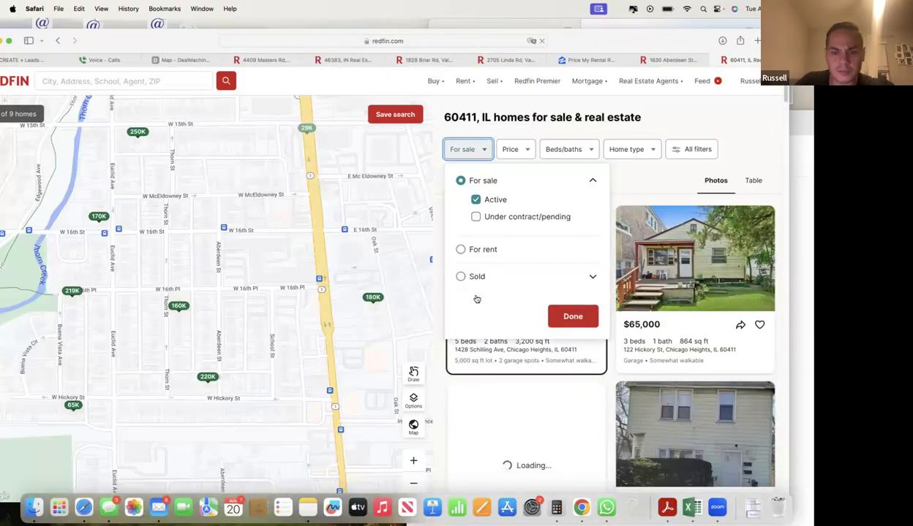
- Filter the results to houses sold in the last 6 months
left_click(460, 277)
left_click(509, 318)
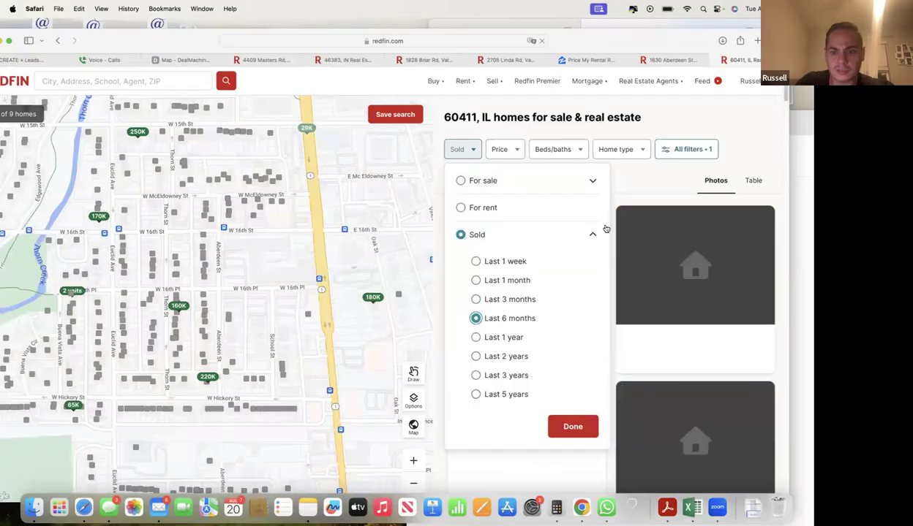
left_click(625, 153)
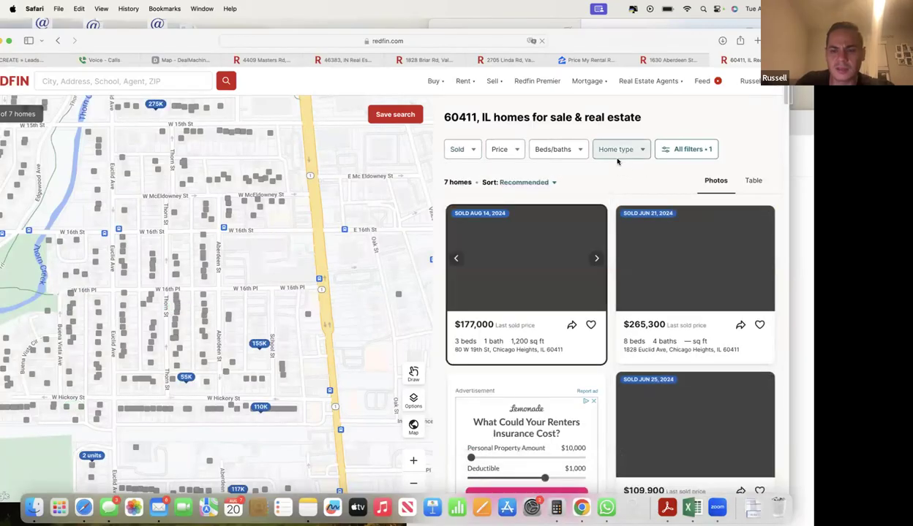
left_click(617, 154)
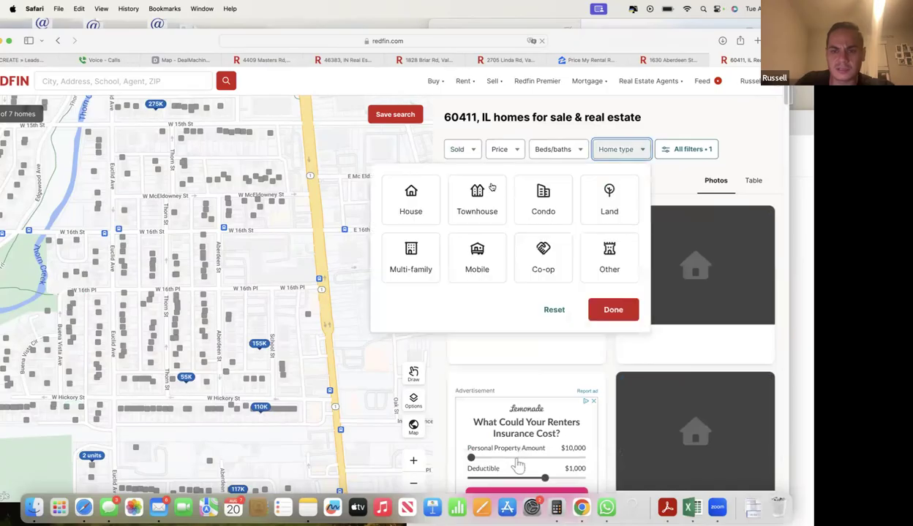
left_click(613, 310)
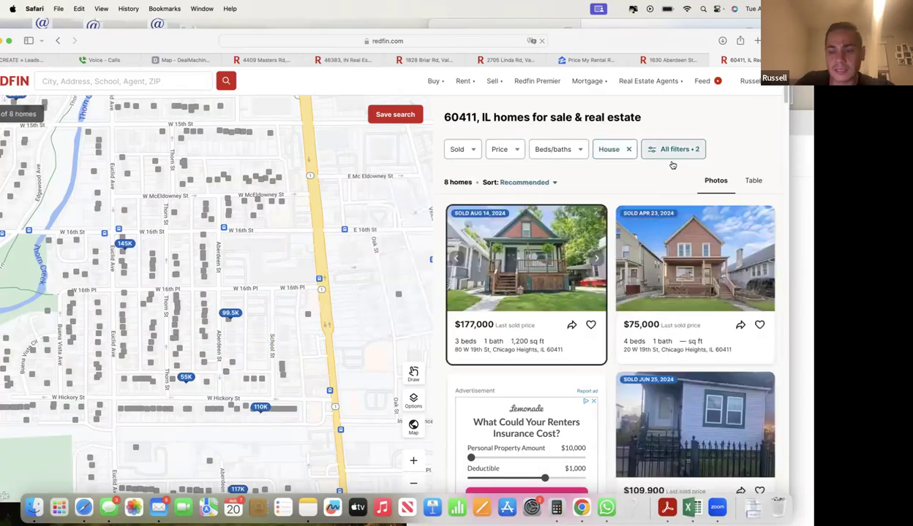
- Cap square footage at 2,250 in All filters and show the 8 matching homes
left_click(673, 150)
scroll(601, 315, "down", 3)
scroll(601, 316, "down", 6)
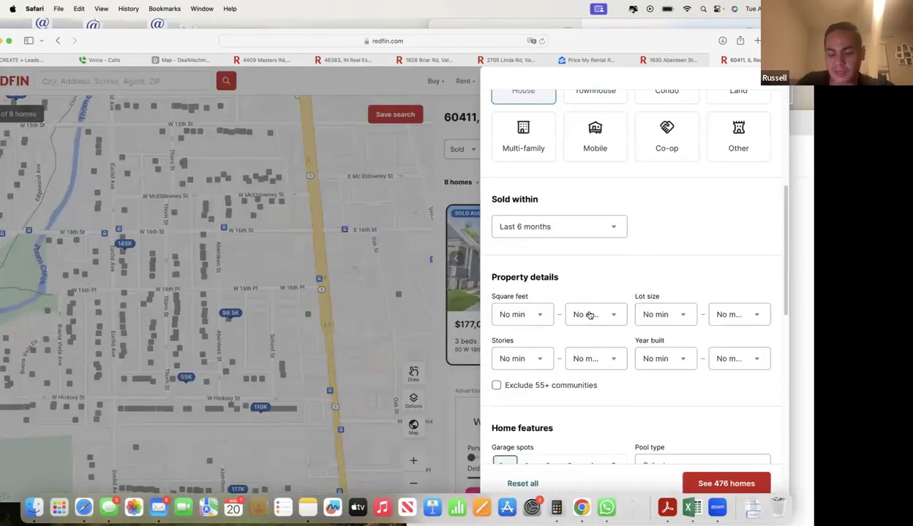
left_click(597, 196)
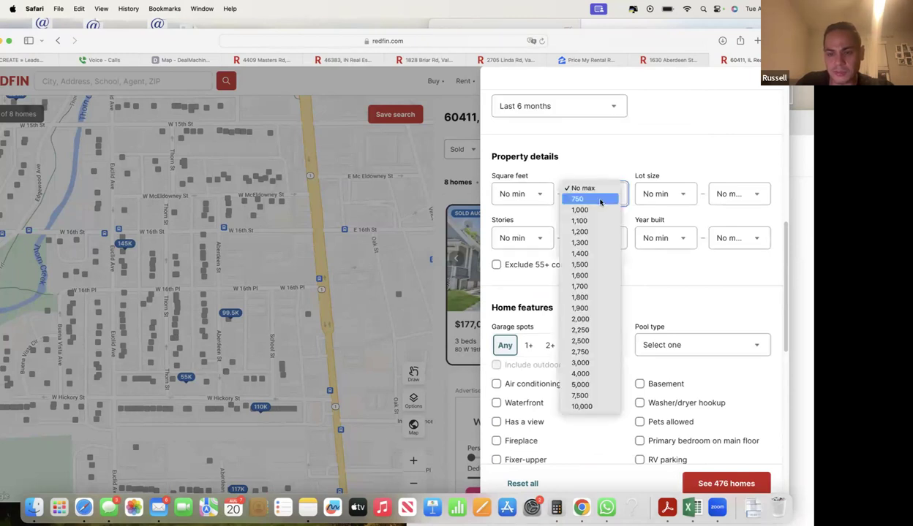
left_click(601, 331)
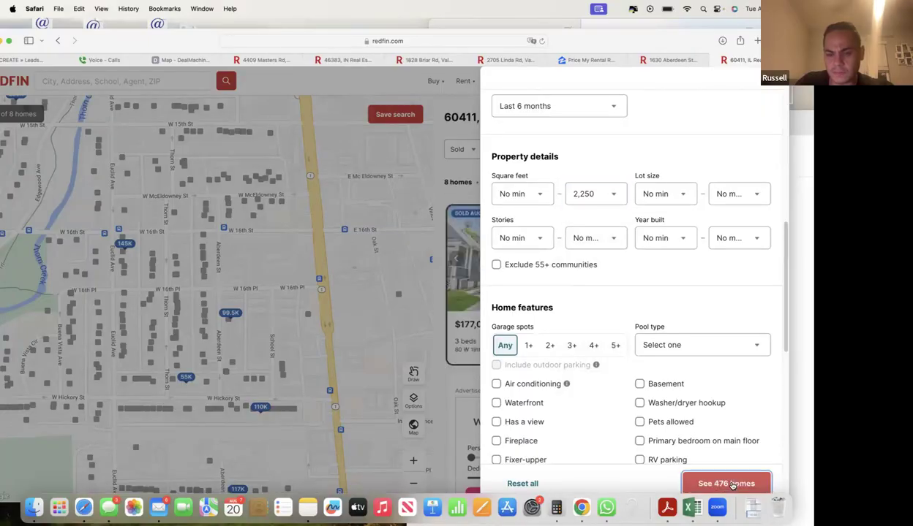
left_click(726, 484)
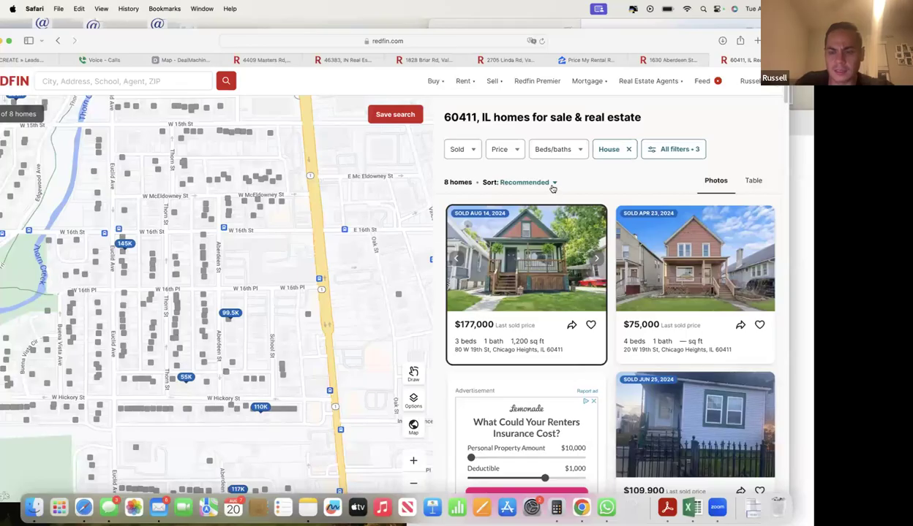
left_click(552, 188)
- Zoom the map out one level so the sold-house results grow to 10 homes
key("Escape")
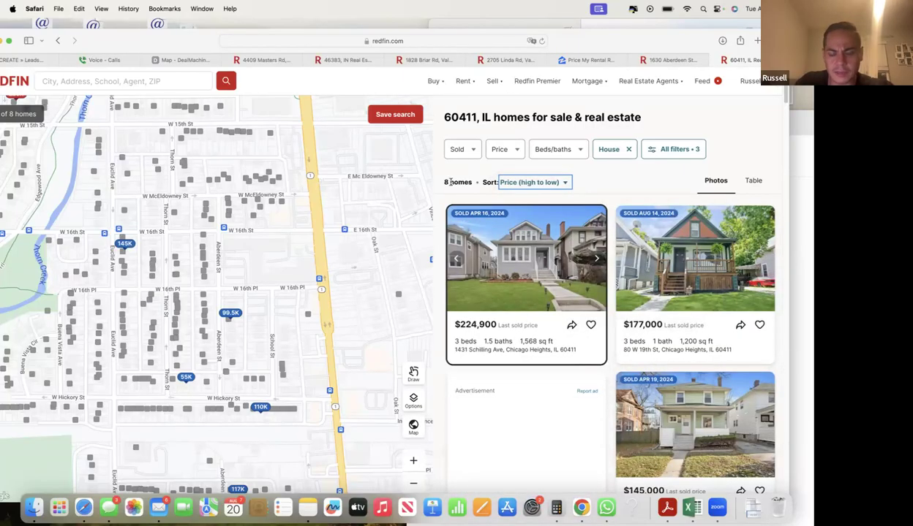
scroll(656, 384, "down", 3)
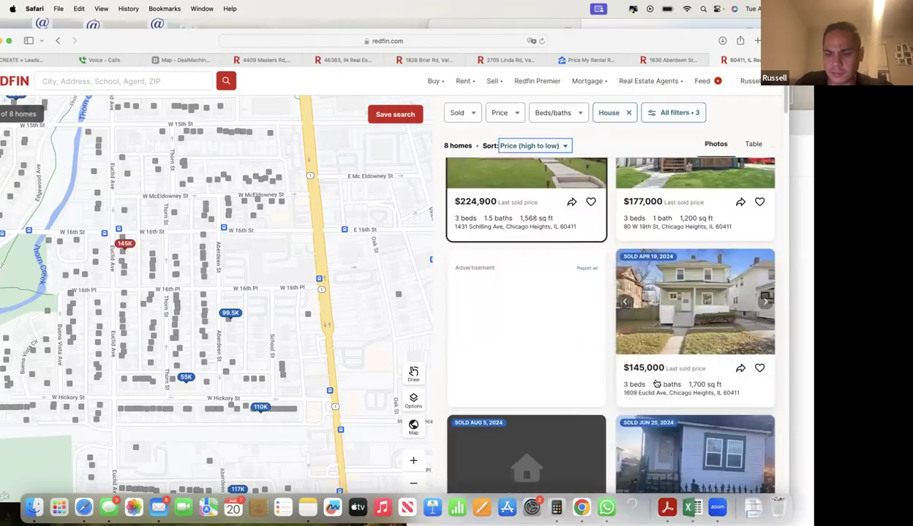
scroll(656, 384, "down", 5)
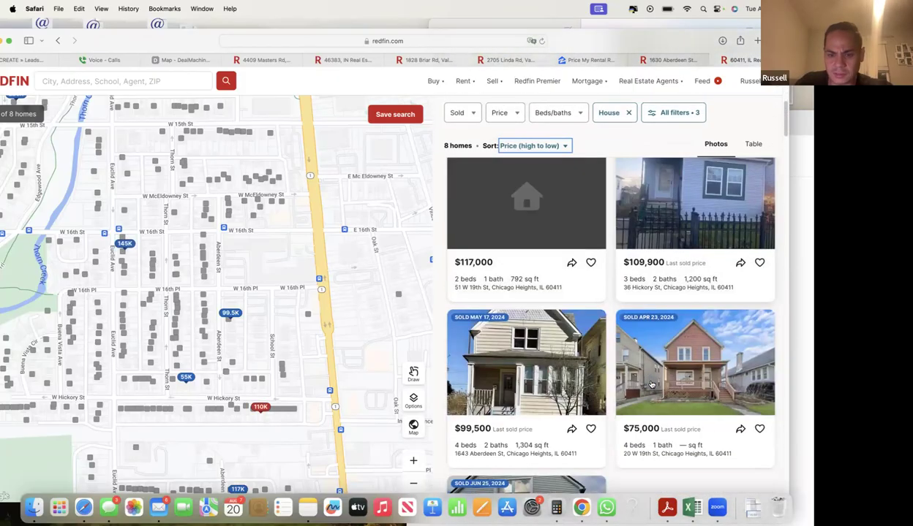
scroll(651, 384, "down", 5)
scroll(650, 383, "up", 8)
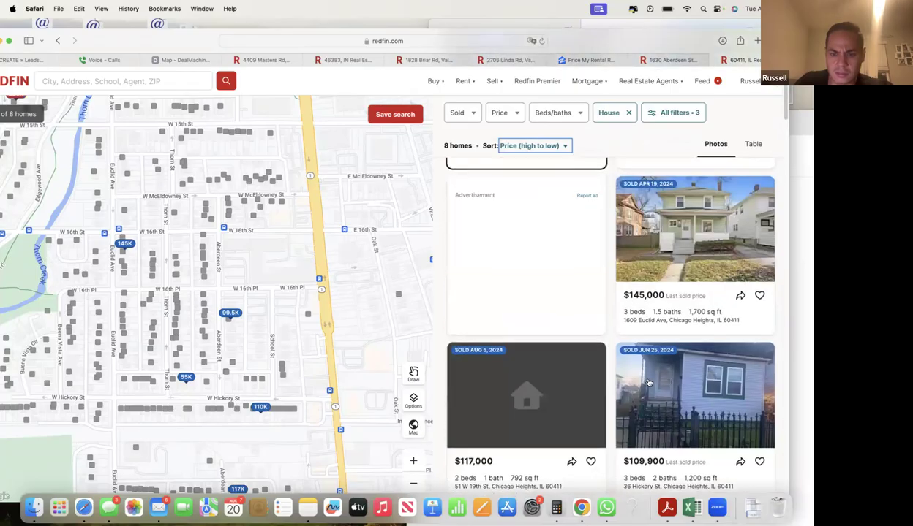
scroll(648, 383, "up", 5)
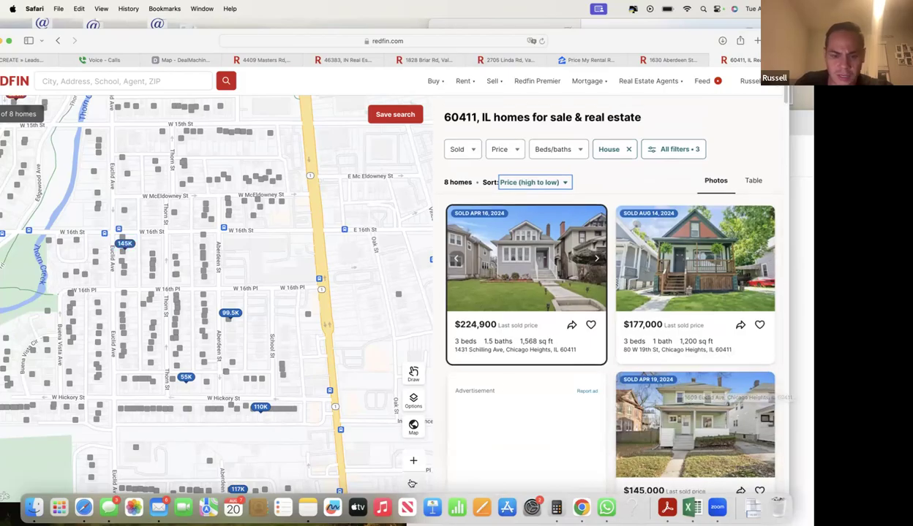
left_click(413, 482)
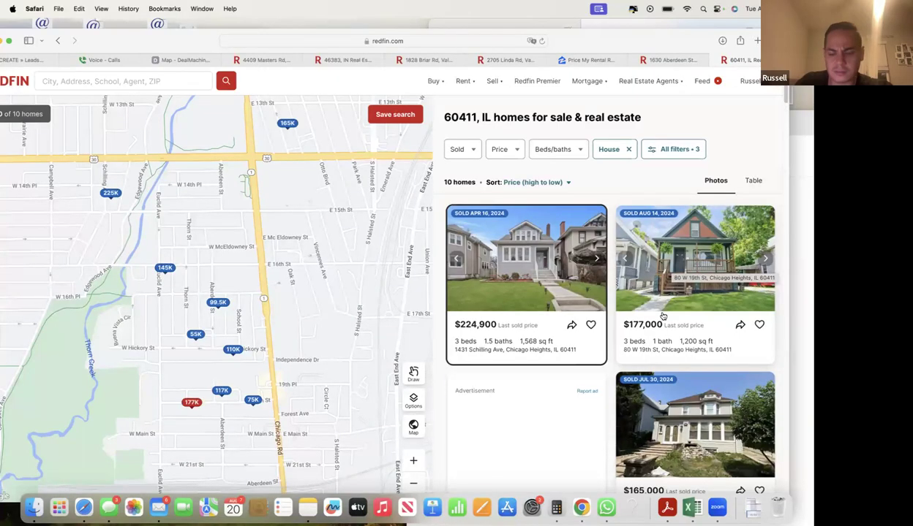
scroll(694, 275, "down", 2)
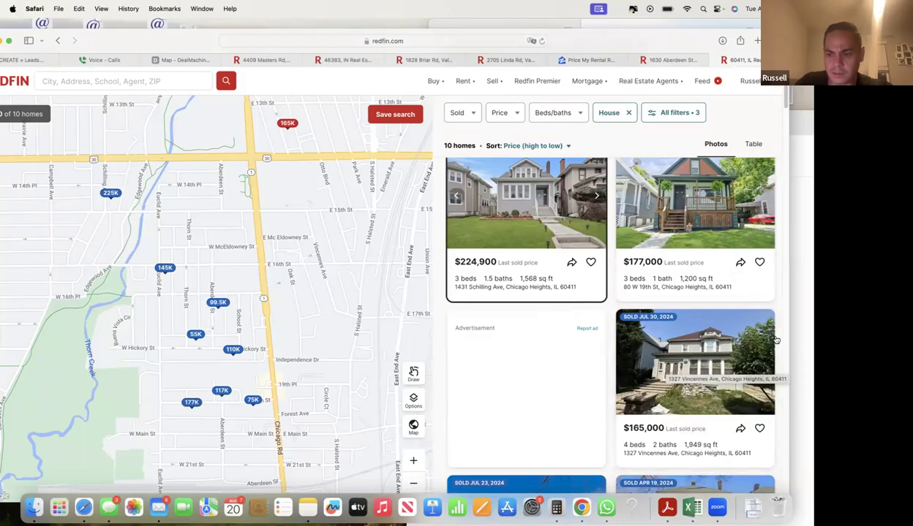
- Browse the photos of the $165,000 Vincennes Ave and $224,900 Schilling Ave comps
left_click(764, 362)
left_click(765, 362)
left_click(765, 363)
left_click(765, 362)
left_click(765, 363)
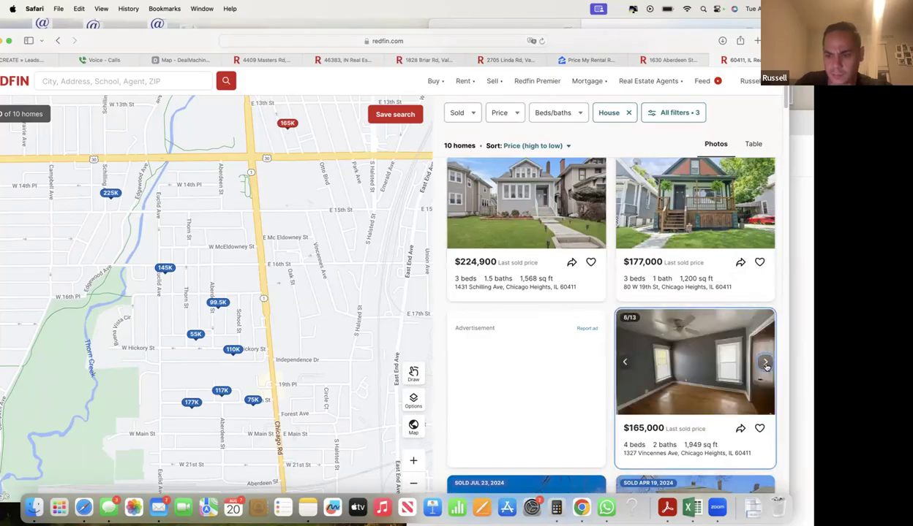
left_click(765, 363)
left_click(765, 363)
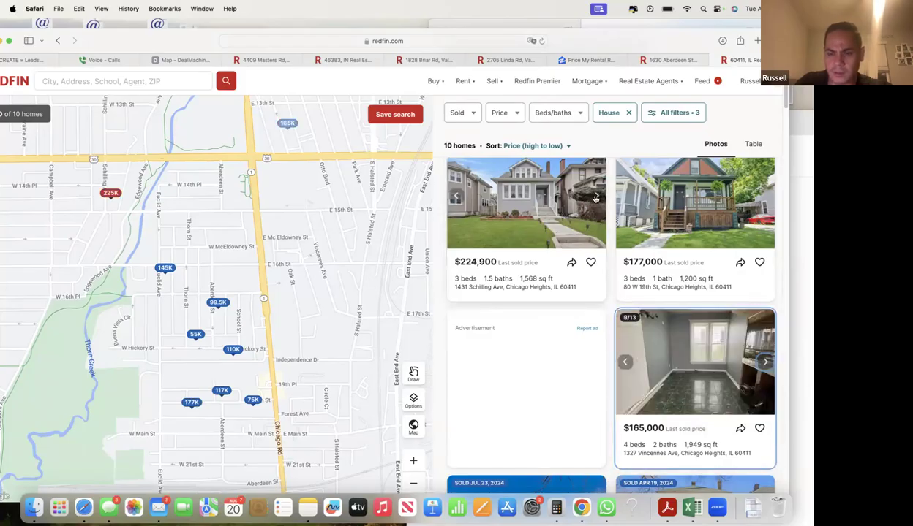
left_click(596, 196)
left_click(596, 196)
left_click(596, 196)
left_click(596, 196)
left_click(596, 196)
left_click(596, 196)
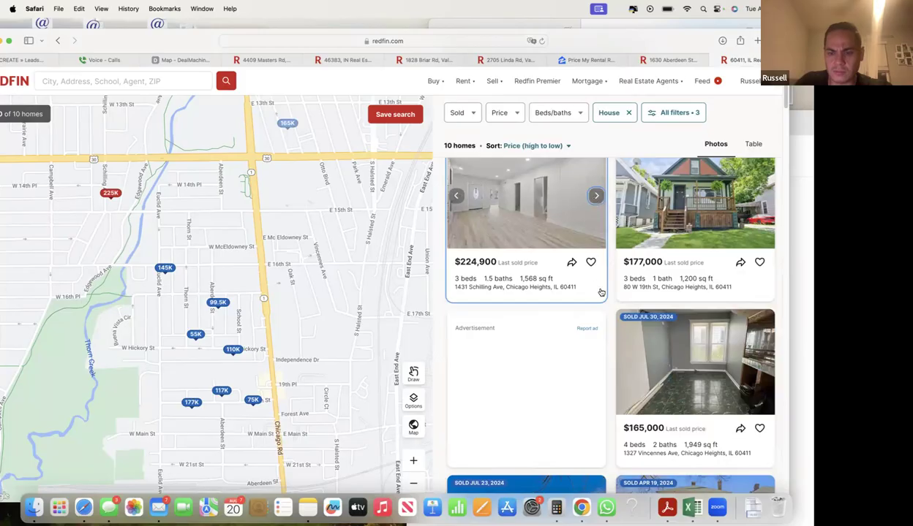
scroll(600, 293, "down", 5)
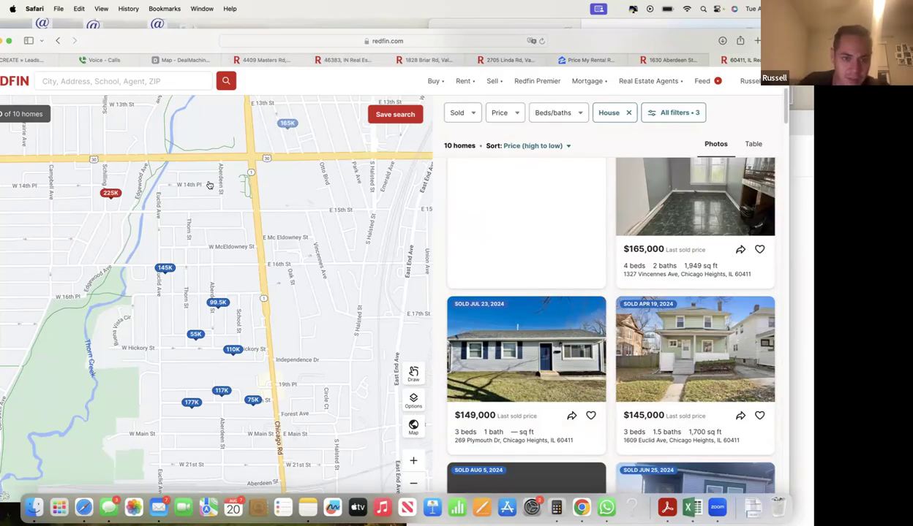
scroll(231, 253, "down", 3)
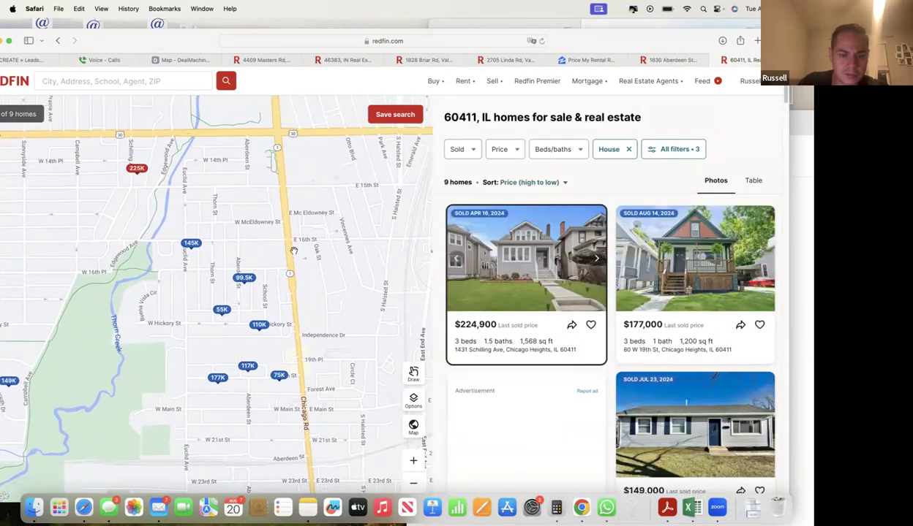
left_click_drag(212, 241, 320, 235)
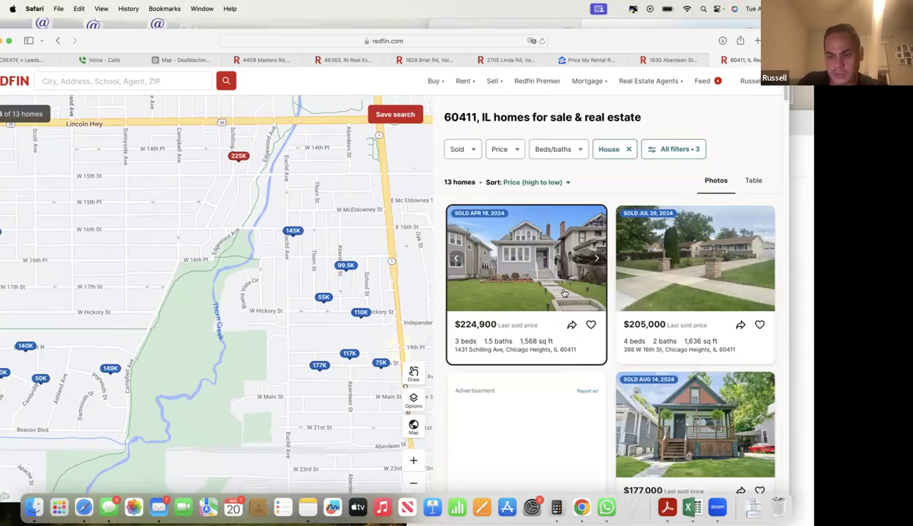
scroll(723, 294, "down", 3)
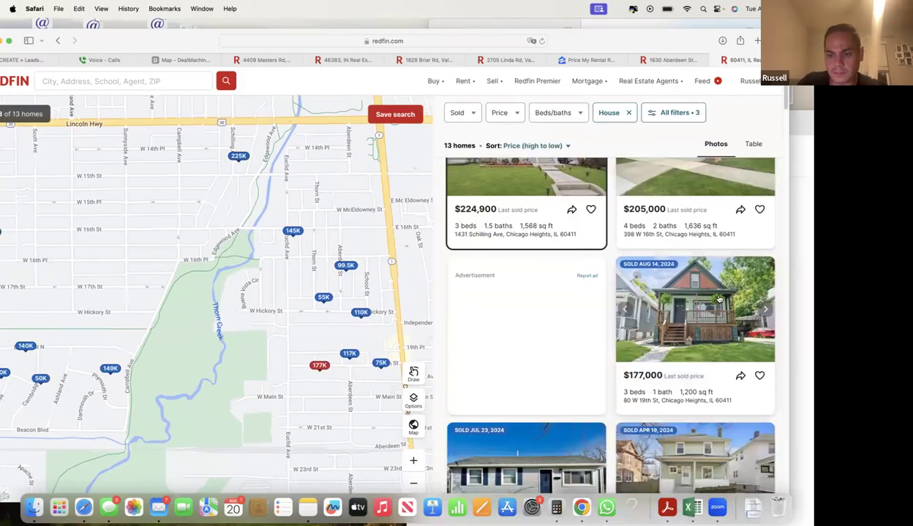
scroll(680, 292, "up", 3)
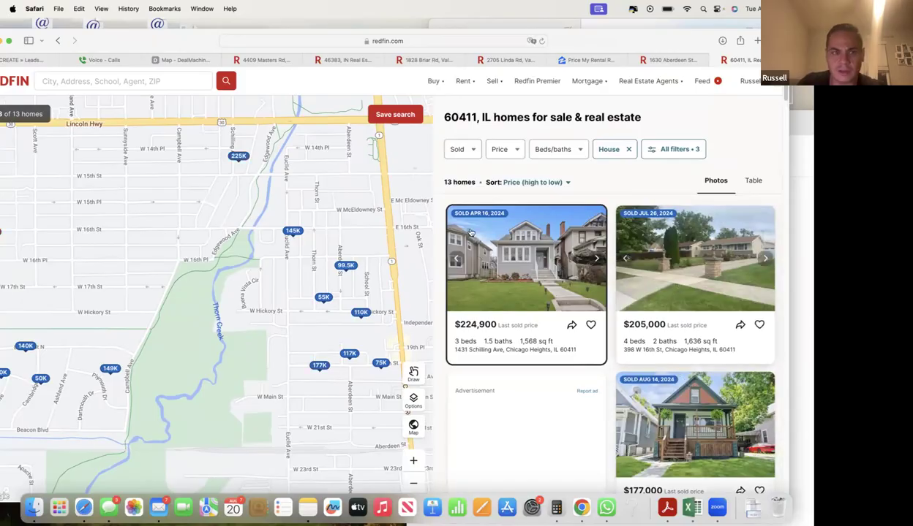
double_click(173, 45)
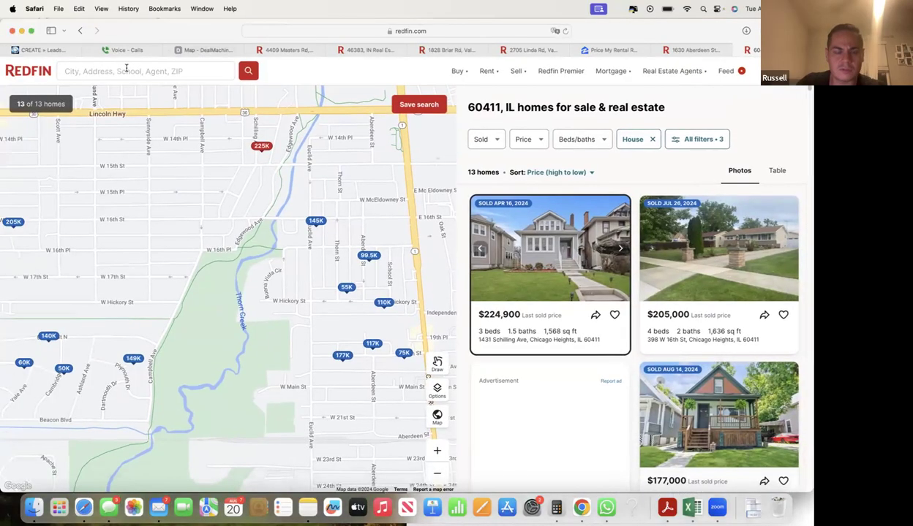
left_click(49, 50)
- Enter 224000, 205000 and 177000 as Comp 1, Comp 2 and Comp 3
left_click(318, 176)
type("224000")
left_click(320, 193)
type("205000")
left_click(319, 210)
type("177000")
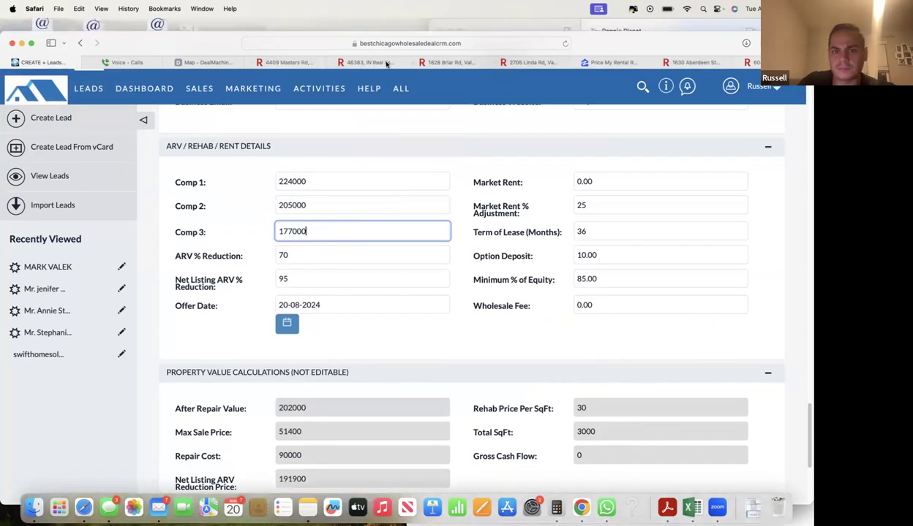
- Recheck the Redfin sold listings, then come back to the CRM lead form
left_click(378, 63)
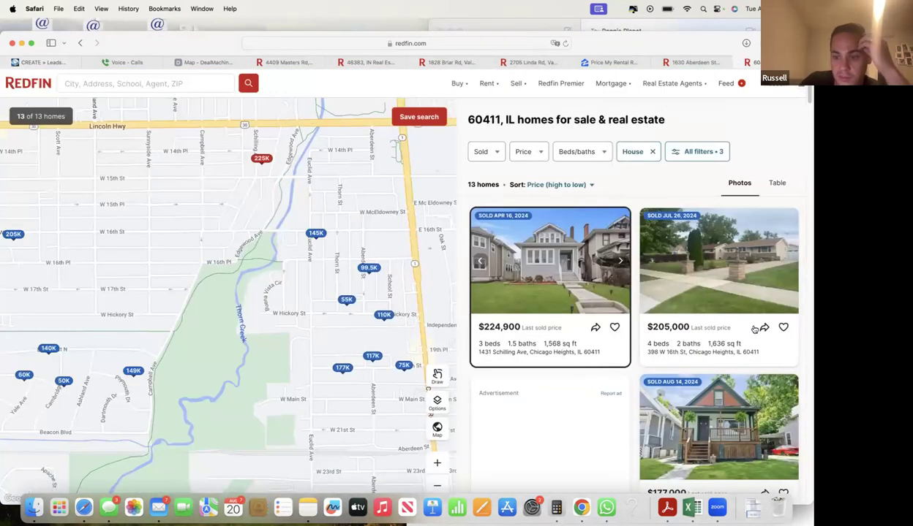
scroll(739, 315, "down", 2)
scroll(739, 322, "down", 2)
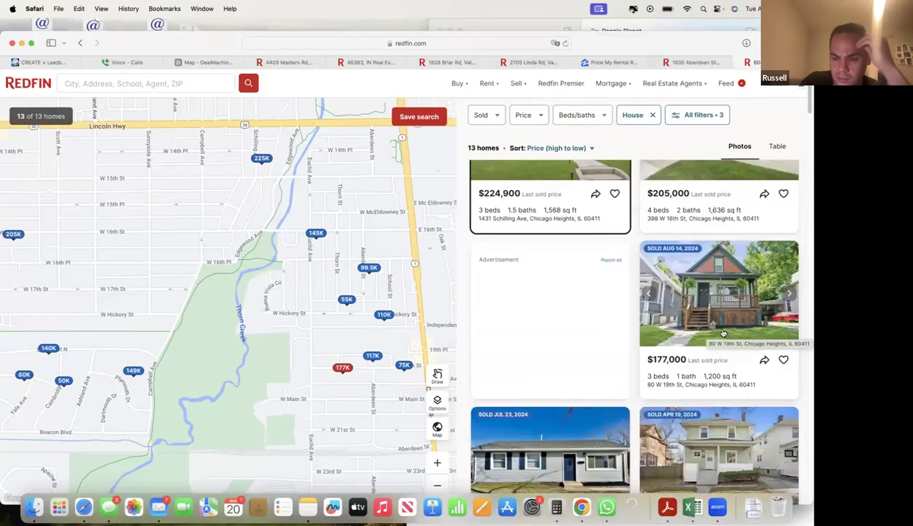
scroll(708, 331, "up", 1)
scroll(685, 332, "down", 1)
scroll(677, 322, "up", 3)
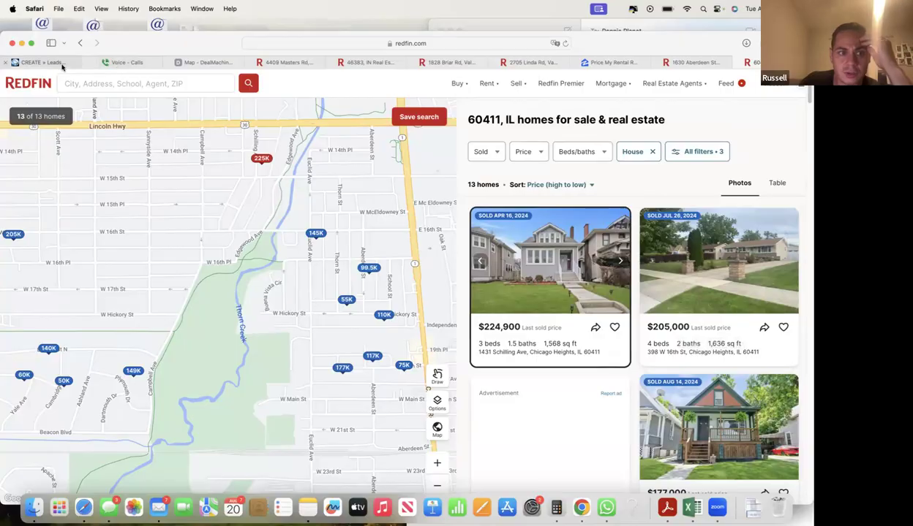
left_click(63, 62)
scroll(235, 246, "up", 15)
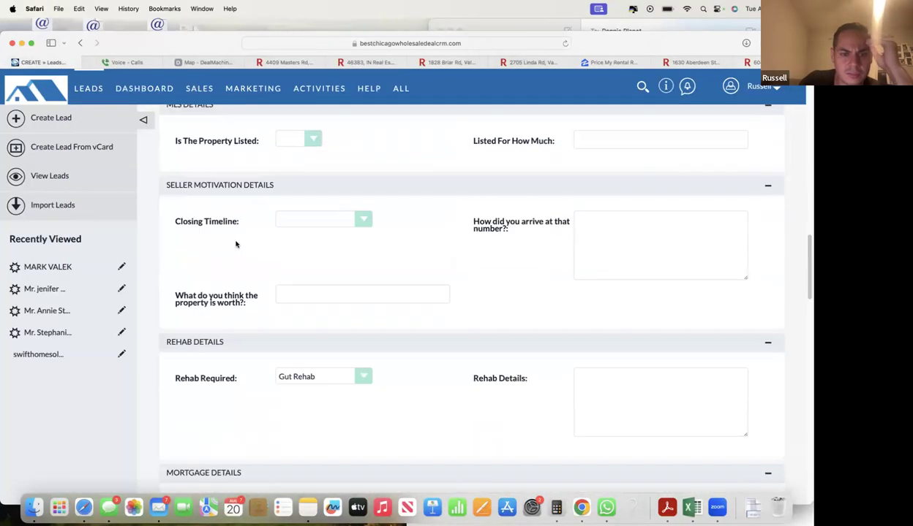
- Change the Below Ground SqFt from 1000 to 0 and check the square footage fields
left_click(310, 276)
double_click(309, 276)
key("BackSpace")
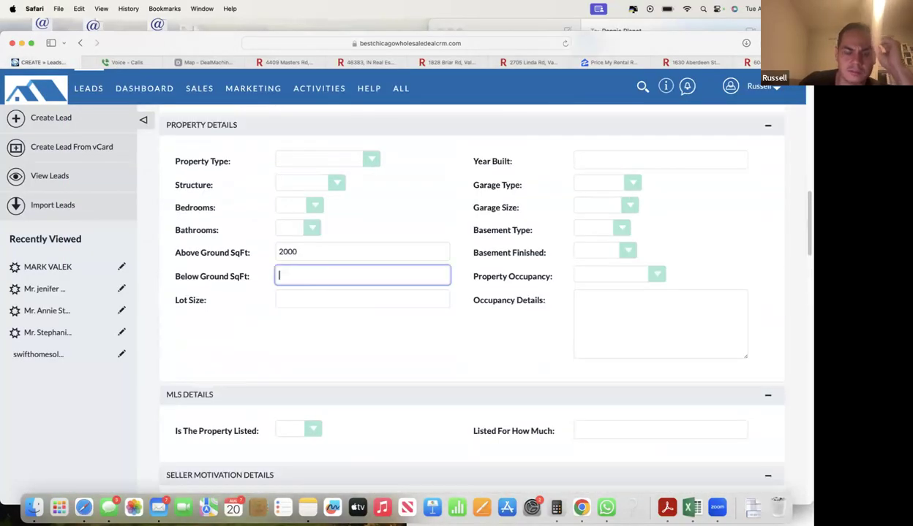
type("0")
left_click(246, 259)
left_click(297, 273)
left_click(313, 251)
left_click(305, 271)
left_click(300, 248)
left_click(301, 278)
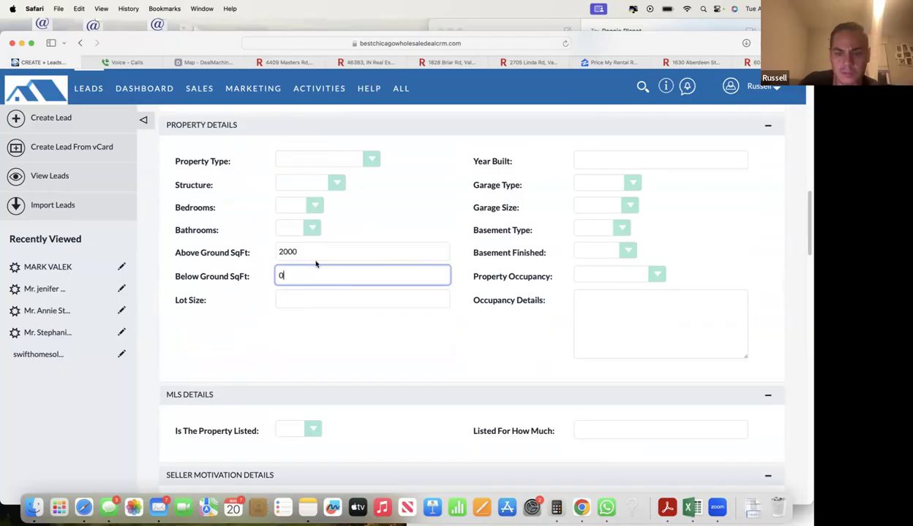
left_click(154, 351)
- Scroll down to the Offers section and set the Wholesale Fee to 10000
scroll(201, 351, "down", 2)
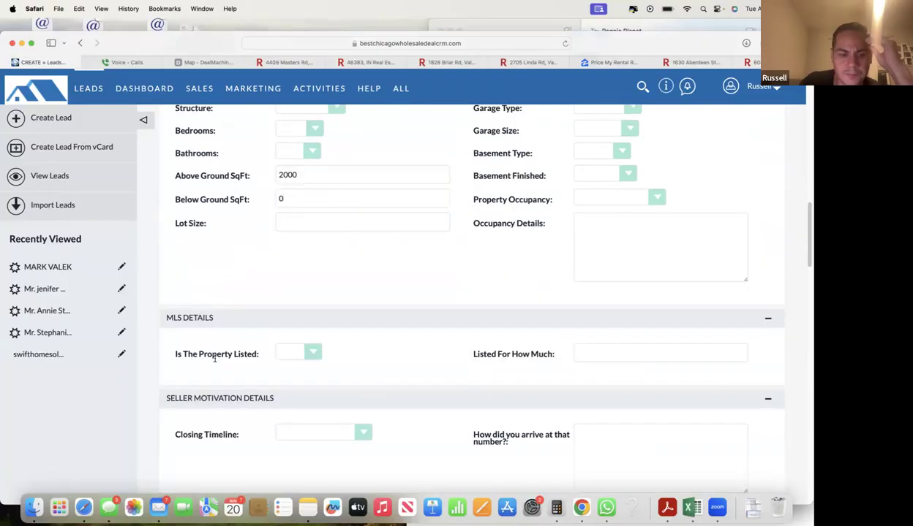
scroll(254, 380, "down", 7)
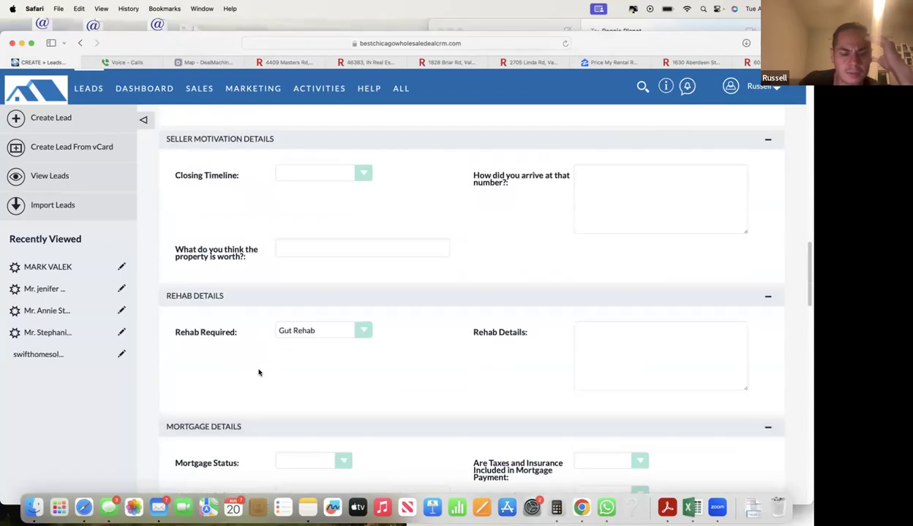
scroll(258, 373, "down", 20)
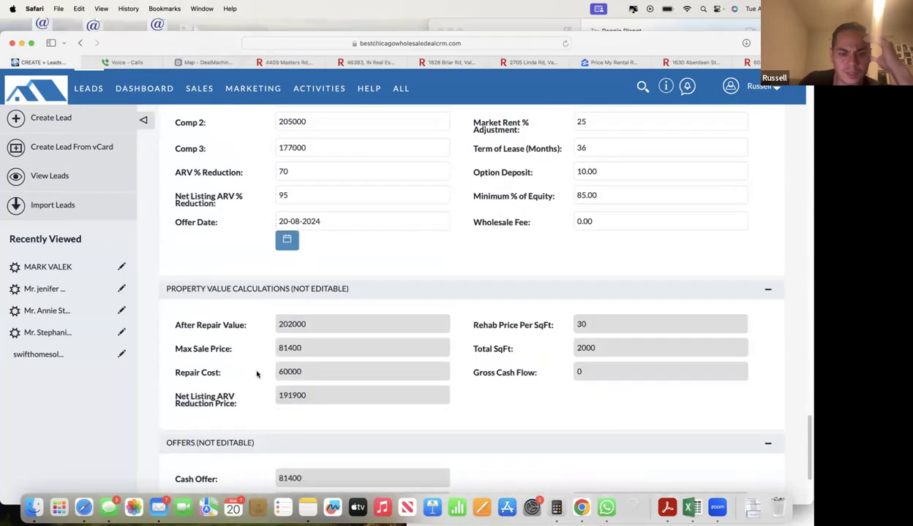
scroll(256, 374, "down", 3)
scroll(256, 374, "up", 1)
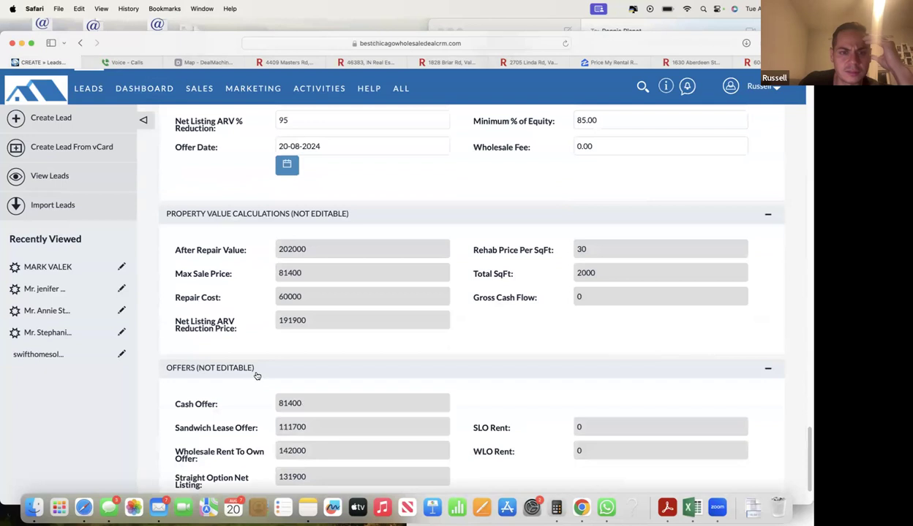
scroll(256, 376, "up", 3)
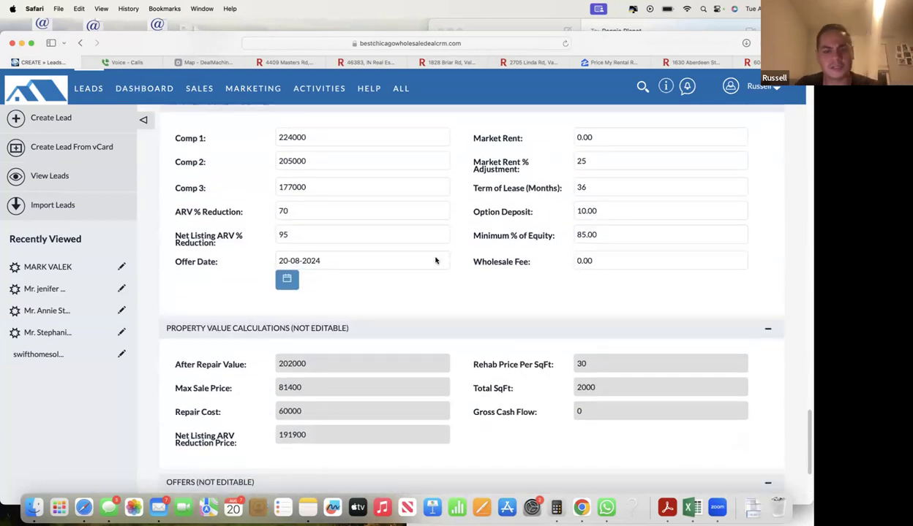
scroll(432, 271, "down", 3)
scroll(560, 298, "up", 5)
left_click(609, 369)
type("10000")
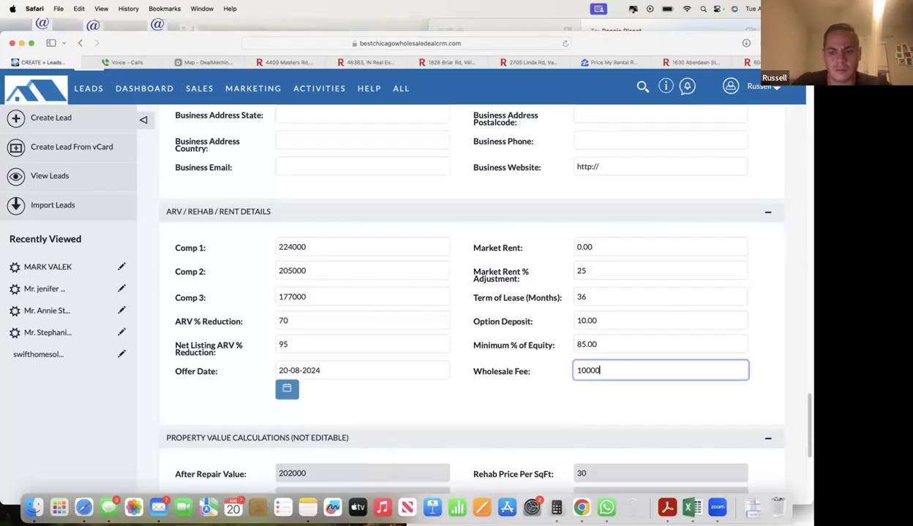
left_click(493, 371)
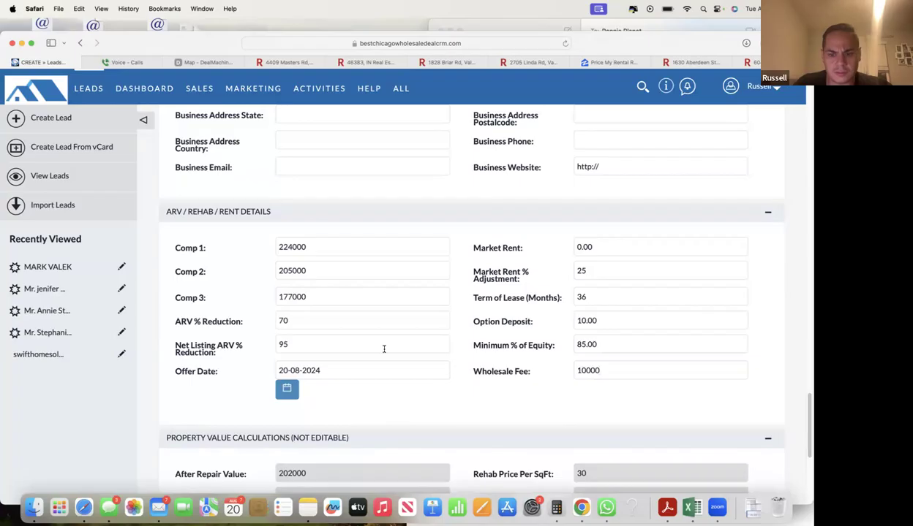
- Change the ARV % Reduction to 75
scroll(209, 367, "down", 5)
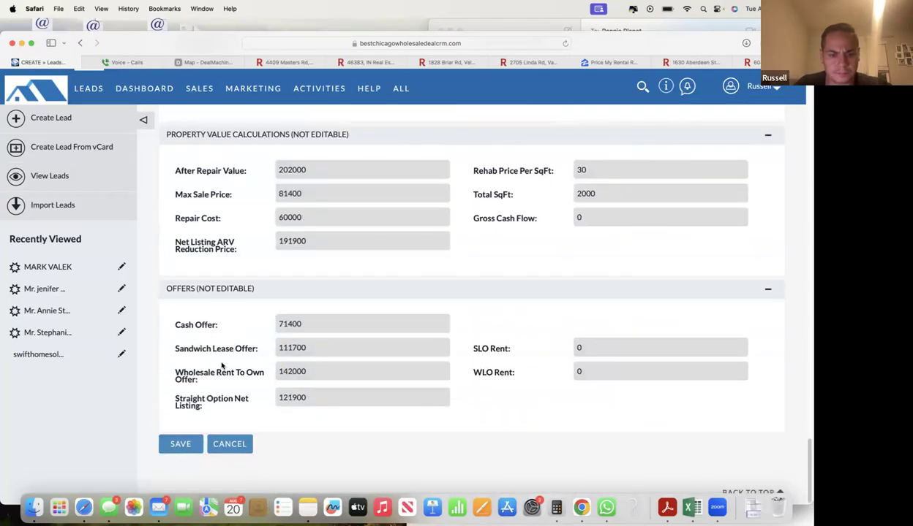
scroll(223, 365, "up", 5)
left_click(298, 302)
key("BackSpace")
type("5")
left_click(241, 318)
- Review the offers: 81500 cash, 111700 sandwich lease, 142000 rent-to-own
scroll(272, 317, "down", 1)
left_click(606, 342)
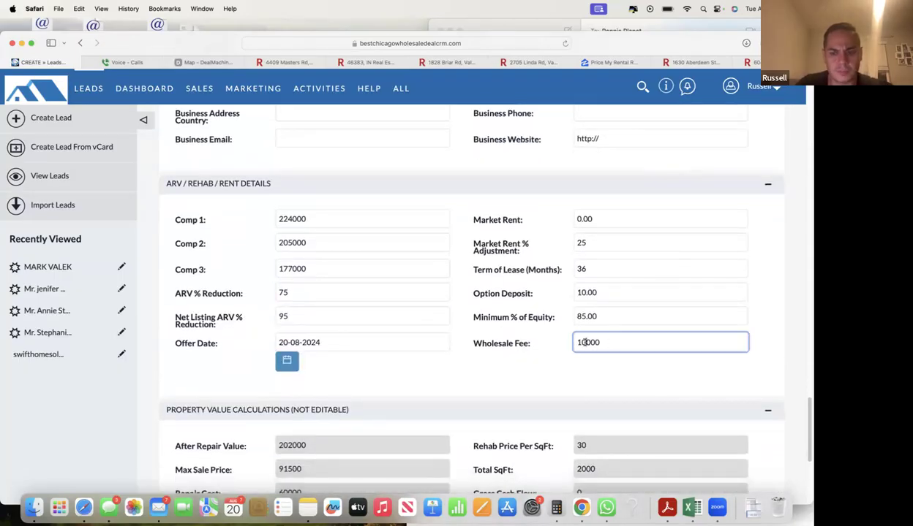
left_click(469, 269)
scroll(279, 241, "down", 3)
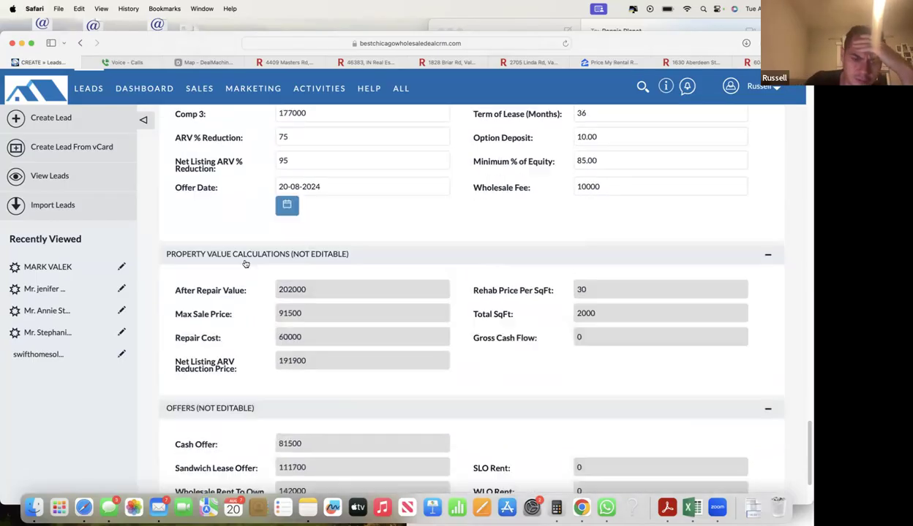
scroll(244, 264, "down", 2)
scroll(257, 290, "up", 3)
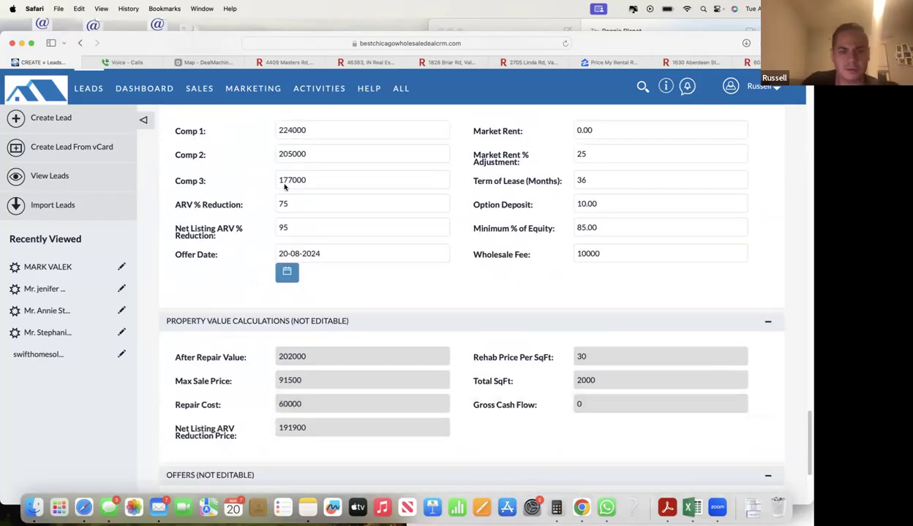
scroll(247, 271, "down", 3)
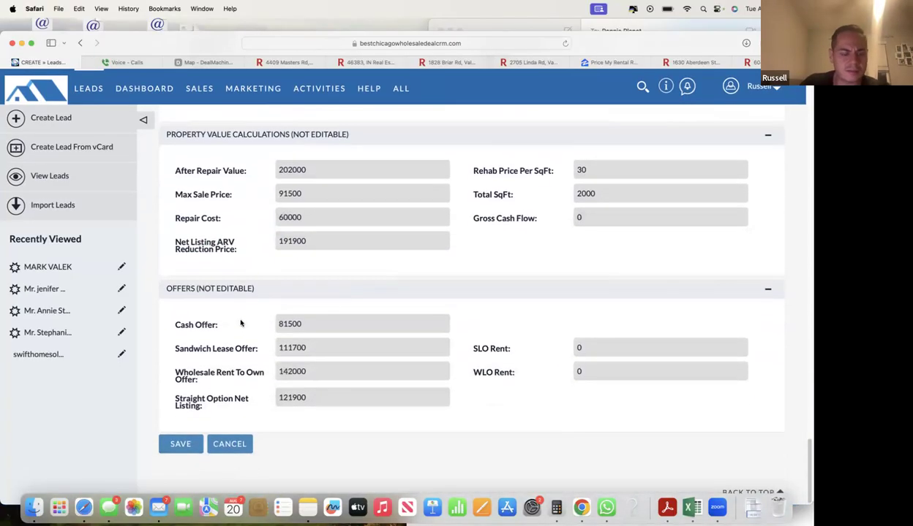
left_click_drag(285, 324, 327, 332)
scroll(328, 332, "up", 3)
double_click(282, 175)
left_click(267, 181)
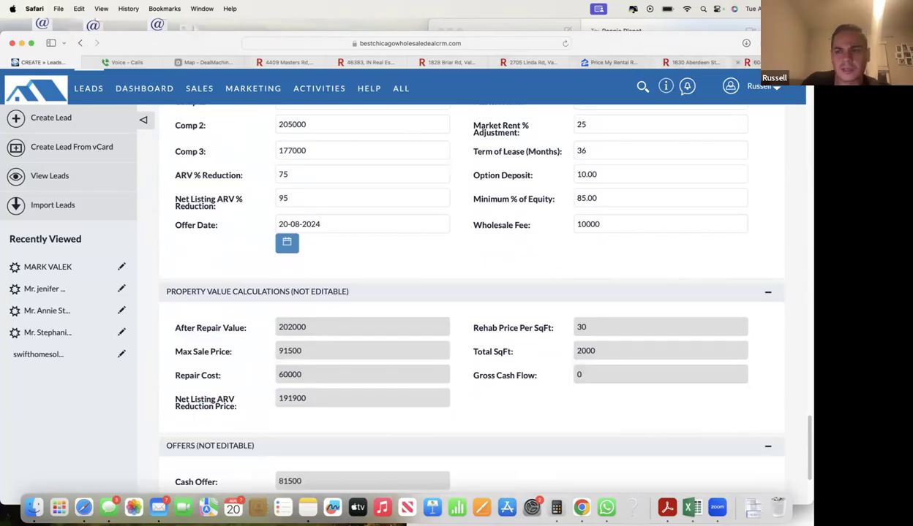
left_click(753, 63)
- Switch the 60411 search from Sold to For sale, sorted by price low to high
left_click(481, 157)
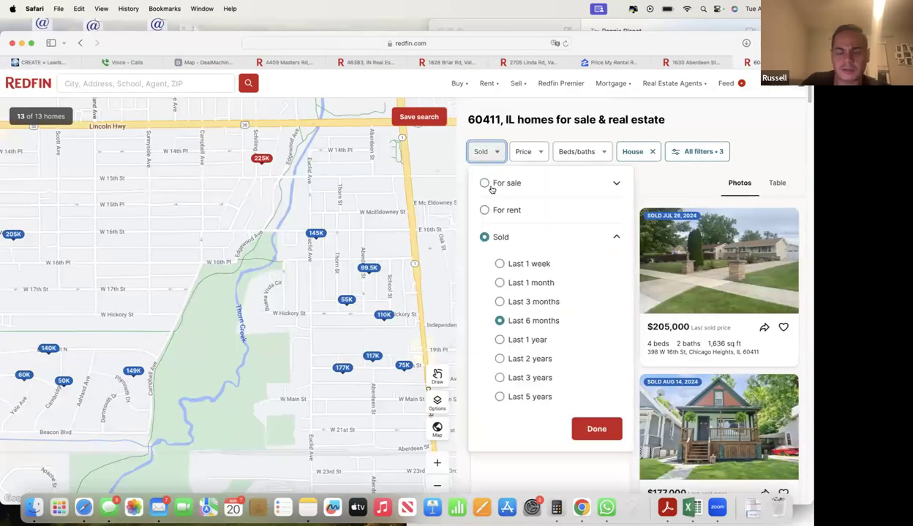
left_click(485, 183)
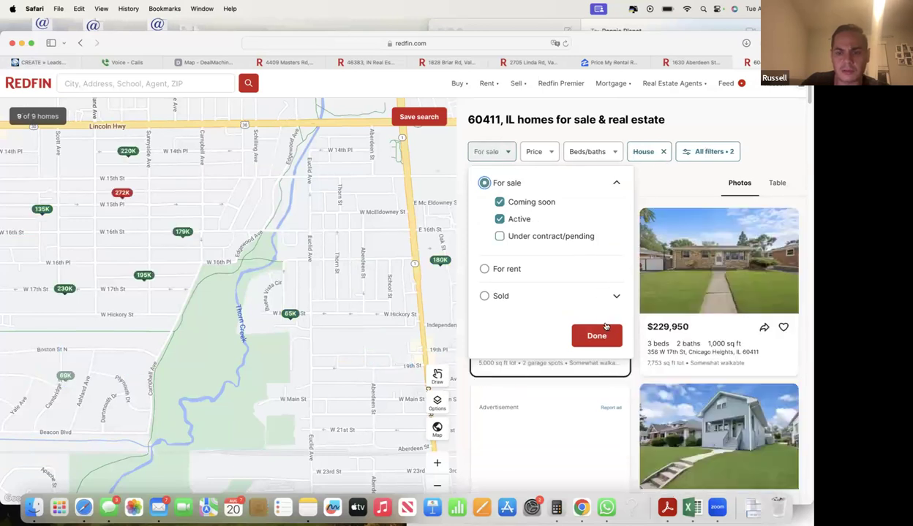
left_click(597, 336)
left_click(568, 185)
left_click(557, 182)
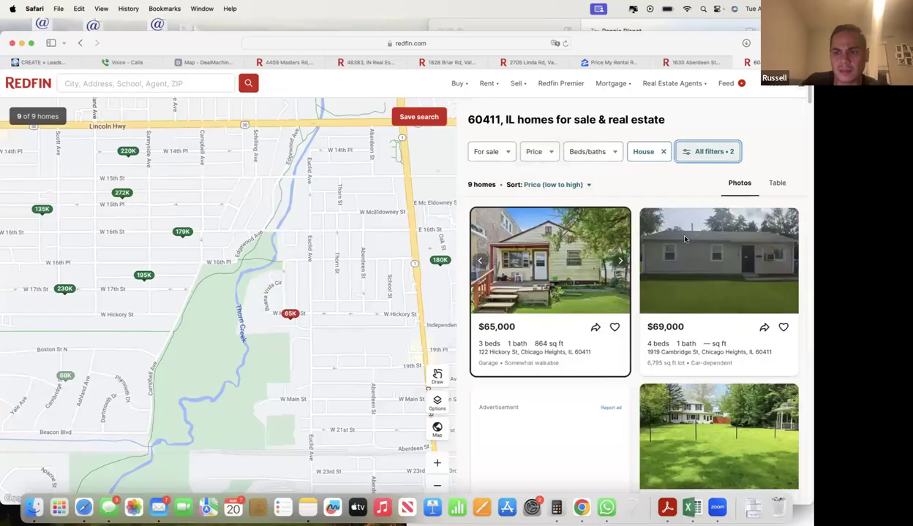
- Set maximum square feet to No max in All filters, showing 10 homes
left_click(707, 152)
scroll(587, 336, "down", 10)
left_click(615, 356)
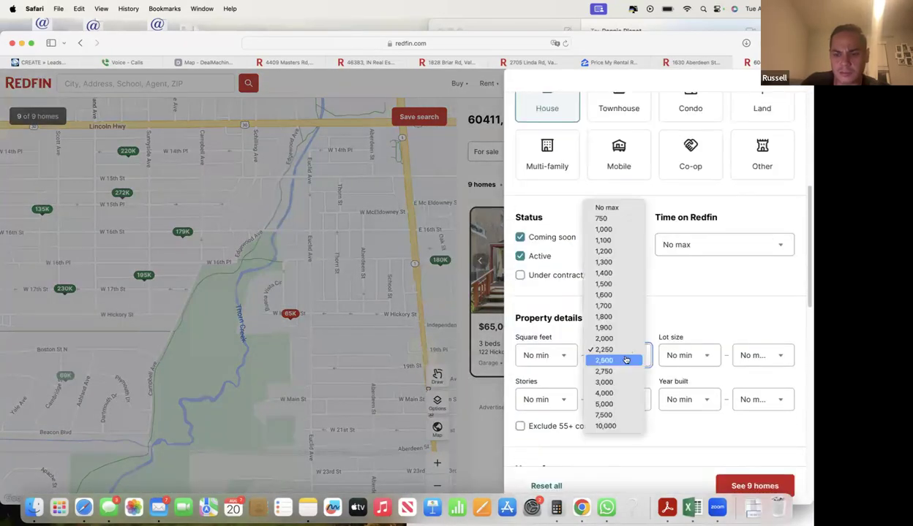
left_click(611, 208)
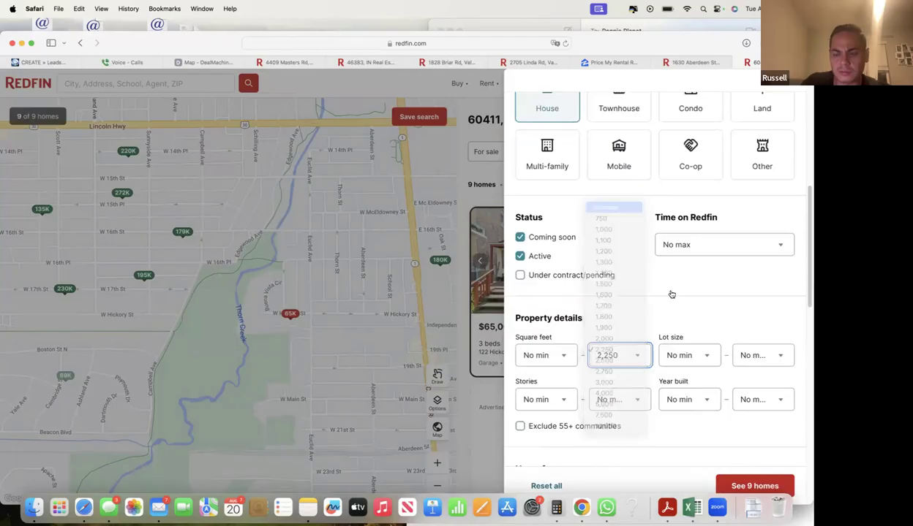
left_click(749, 485)
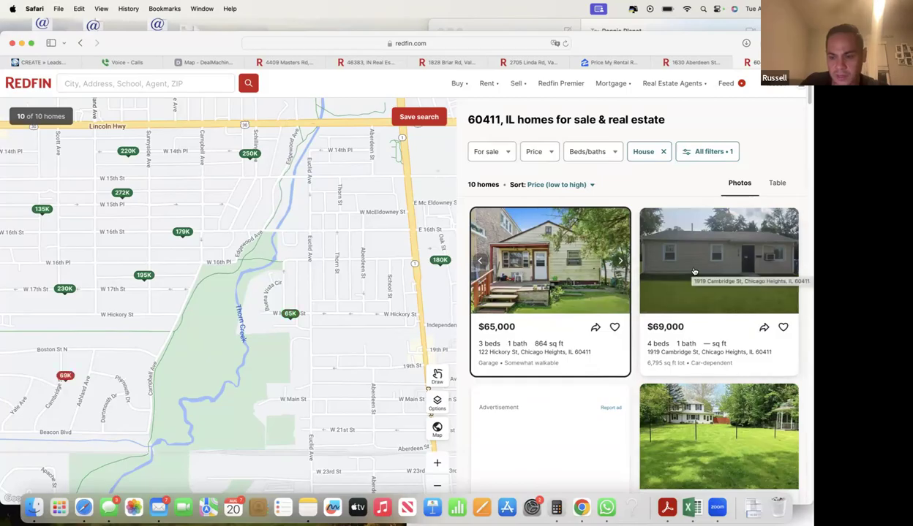
scroll(696, 274, "down", 3)
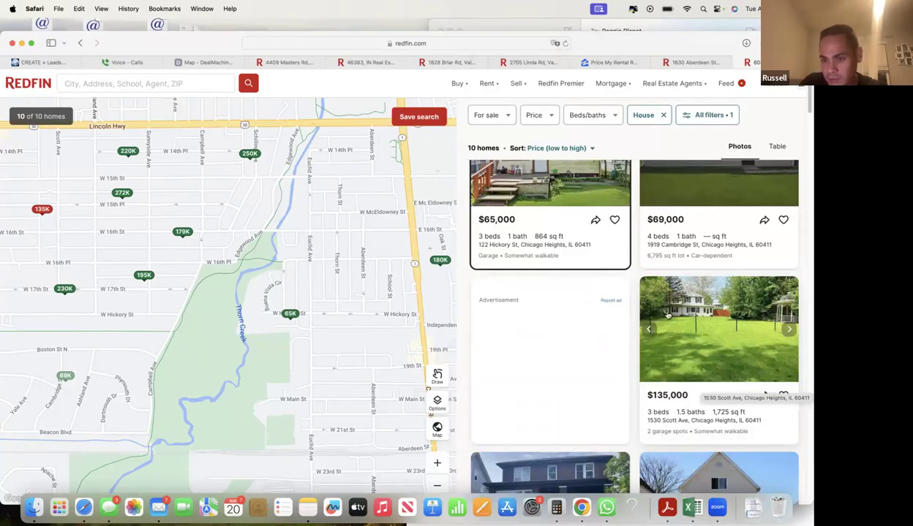
scroll(717, 327, "up", 3)
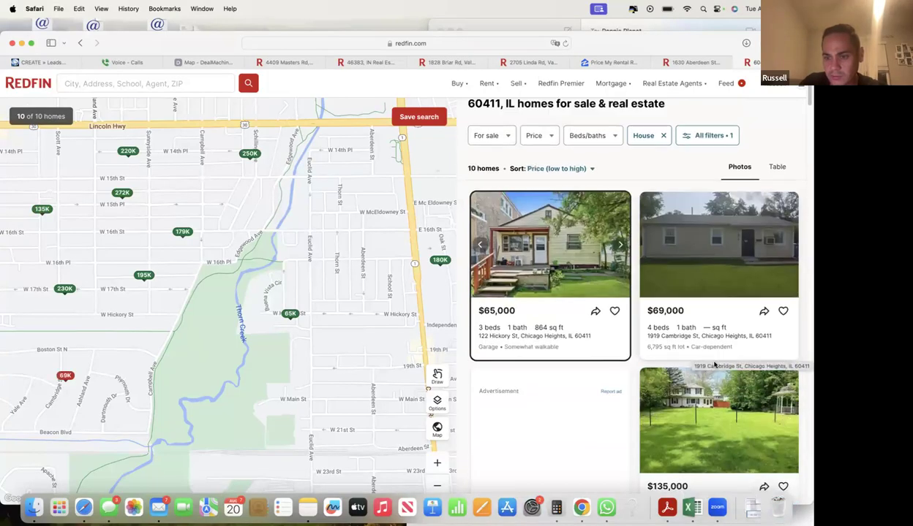
scroll(696, 342, "down", 3)
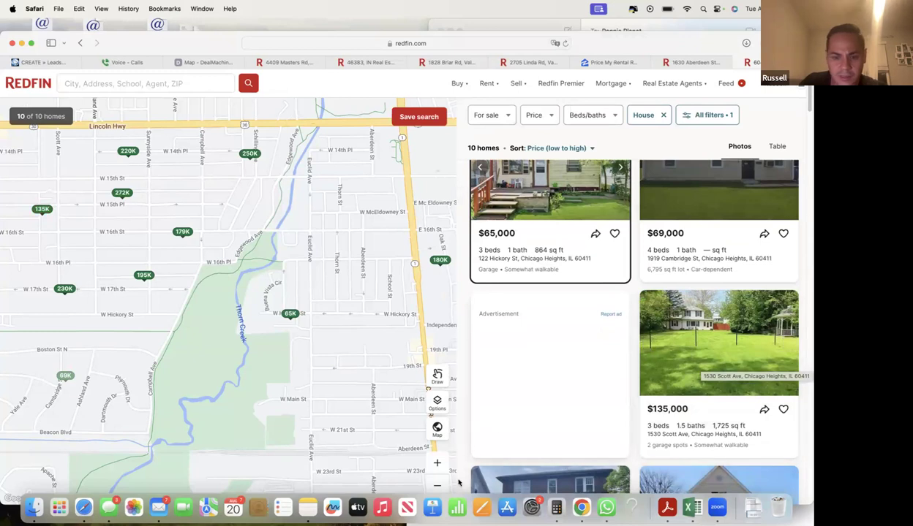
left_click(437, 486)
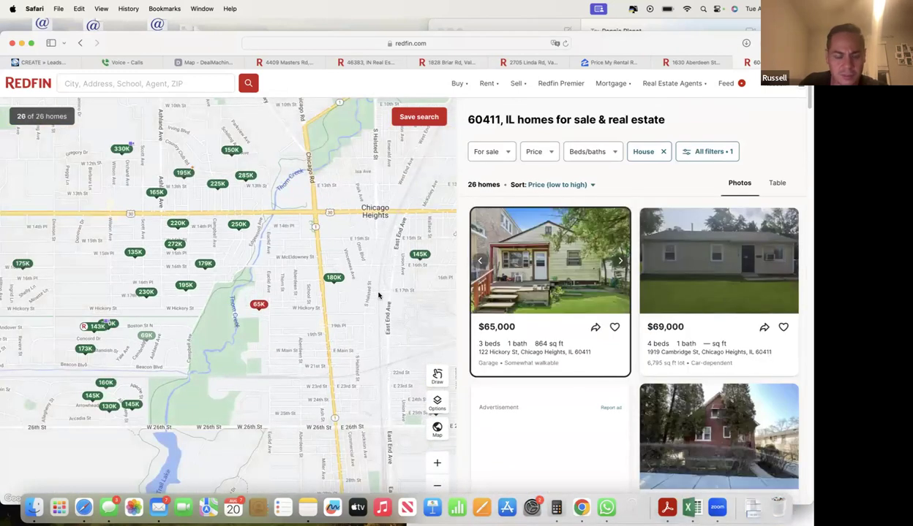
left_click_drag(387, 317, 375, 315)
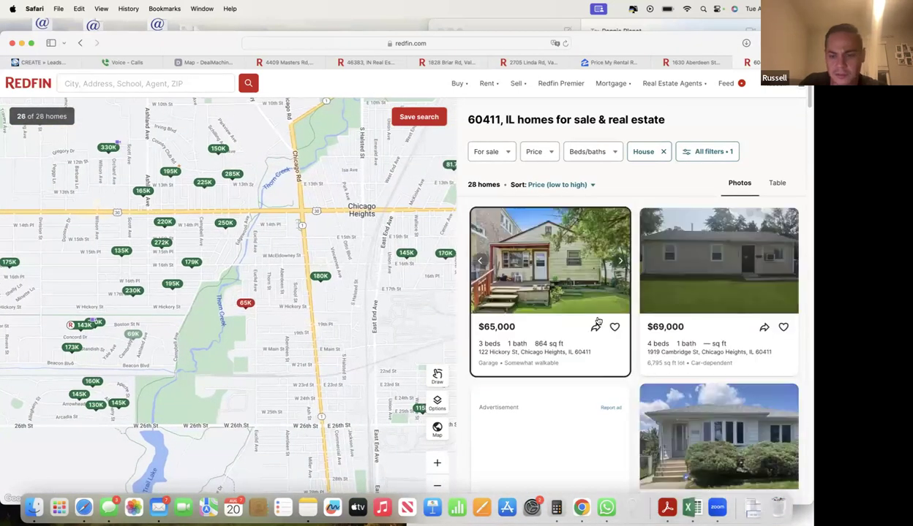
scroll(727, 332, "down", 5)
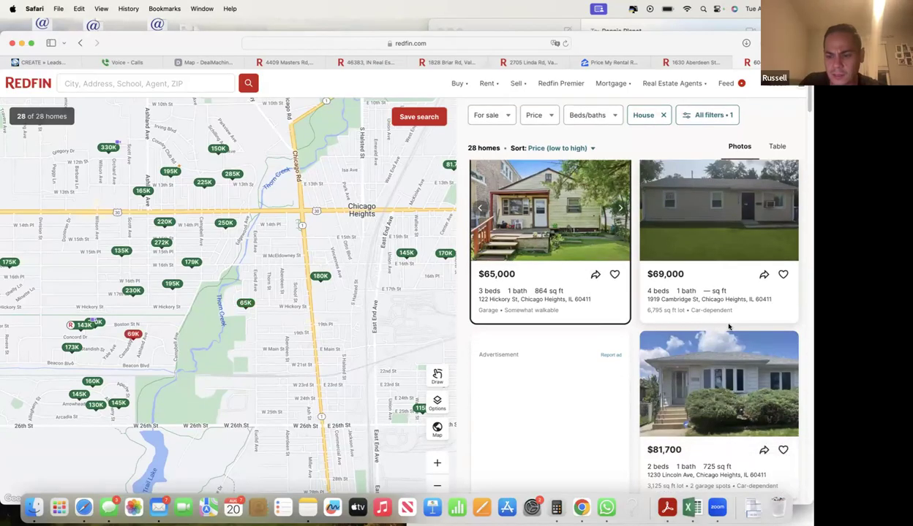
scroll(727, 332, "down", 3)
scroll(713, 311, "up", 3)
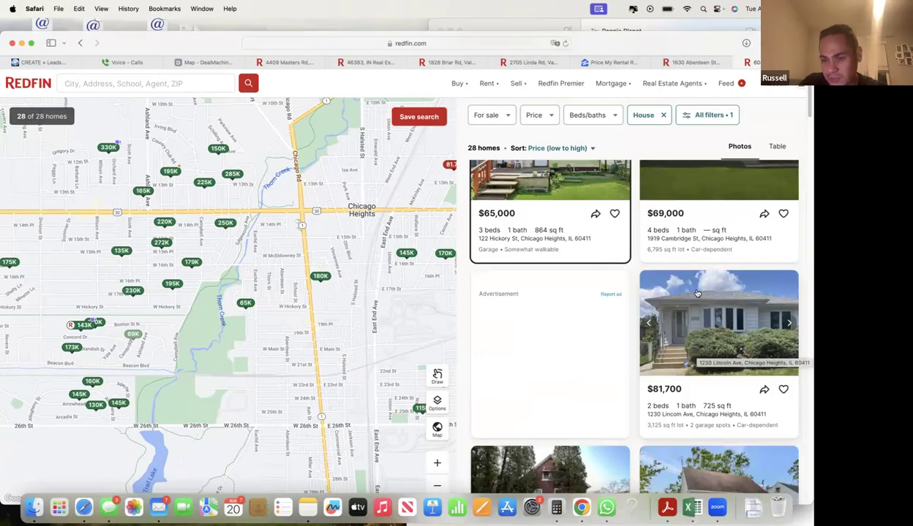
scroll(711, 266, "up", 3)
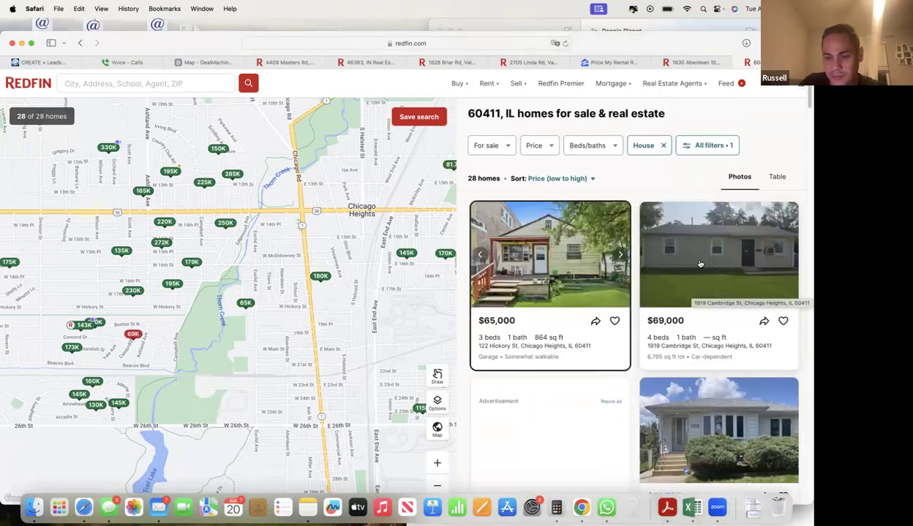
left_click(699, 258)
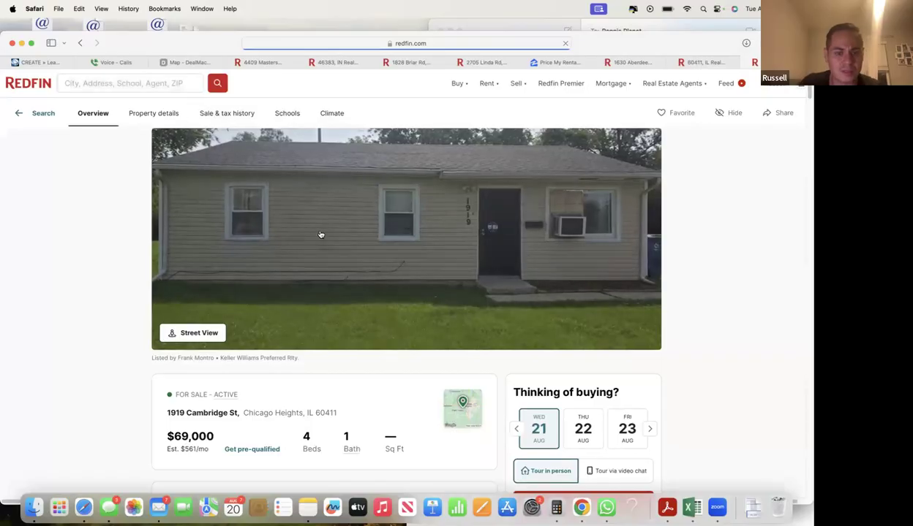
key("super+f")
type("facts")
key("Return")
scroll(293, 293, "down", 2)
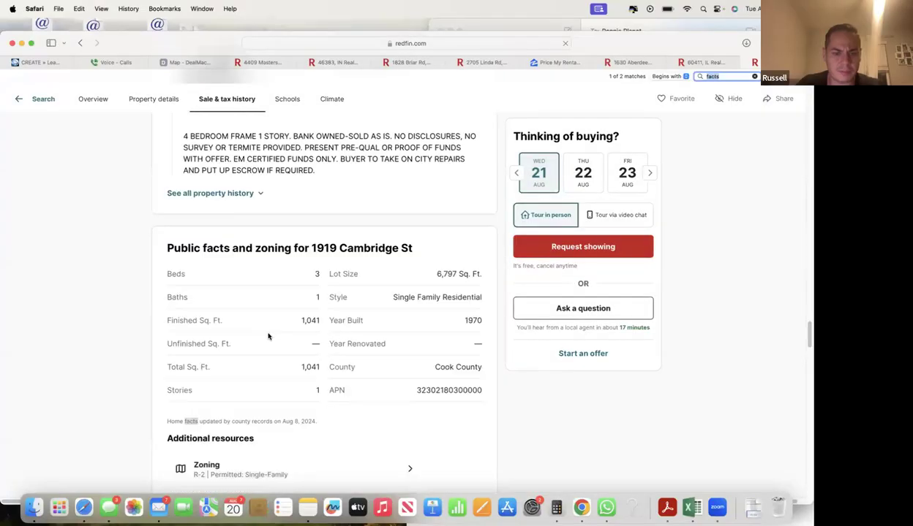
left_click_drag(297, 293, 336, 344)
left_click(455, 320)
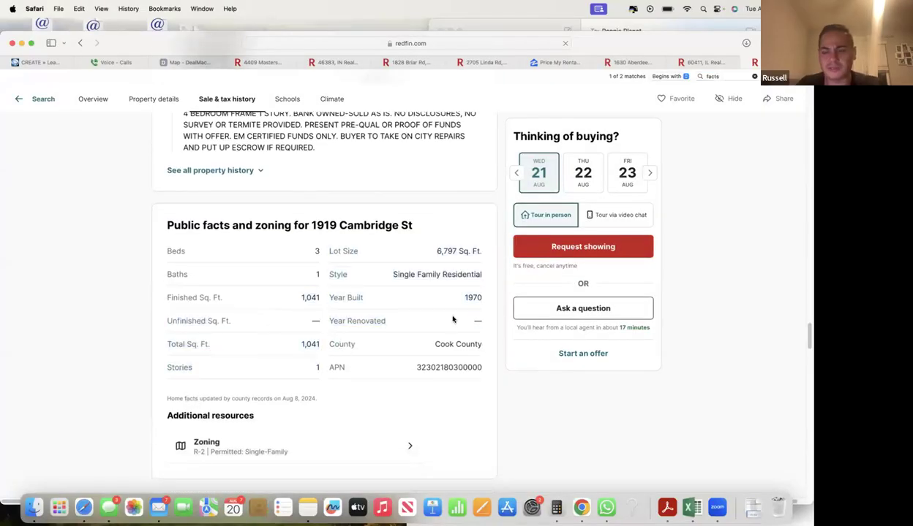
- Close the listing and scroll through the 28-home for-sale results
key("super+w")
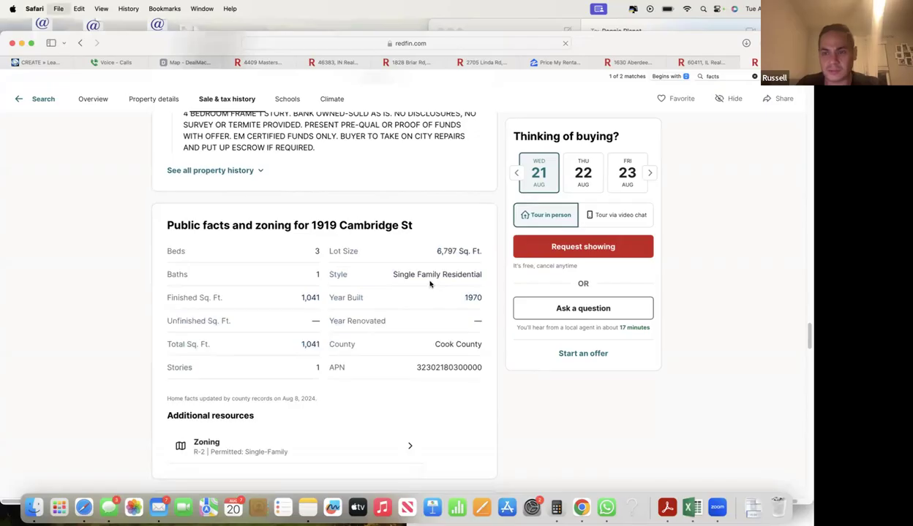
scroll(729, 313, "down", 1)
scroll(730, 313, "down", 5)
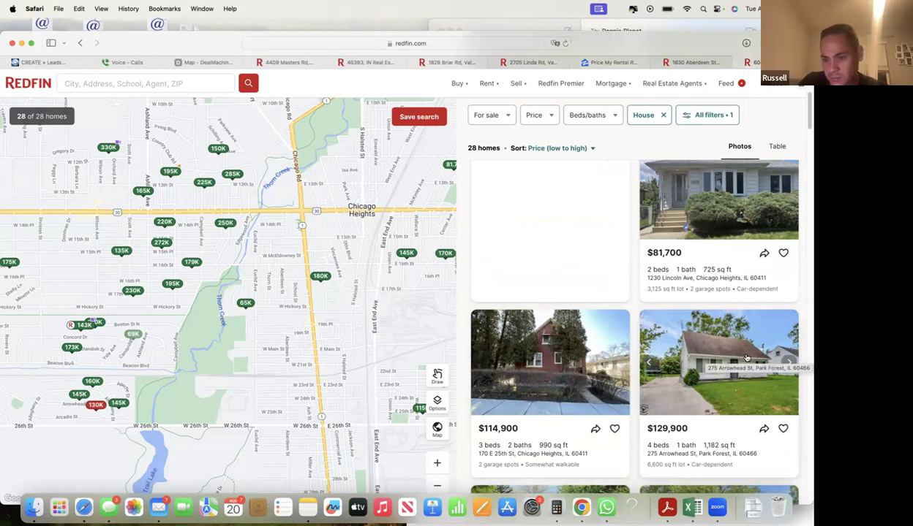
scroll(745, 359, "down", 1)
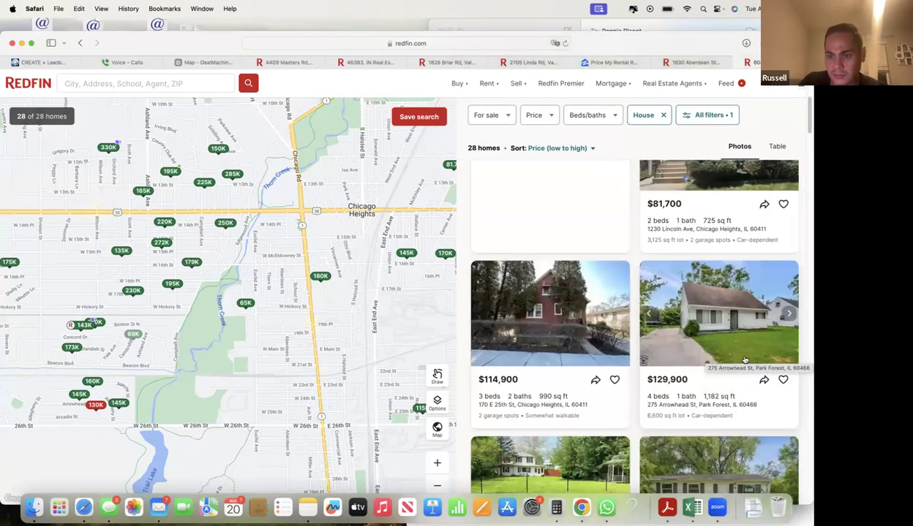
scroll(746, 359, "down", 3)
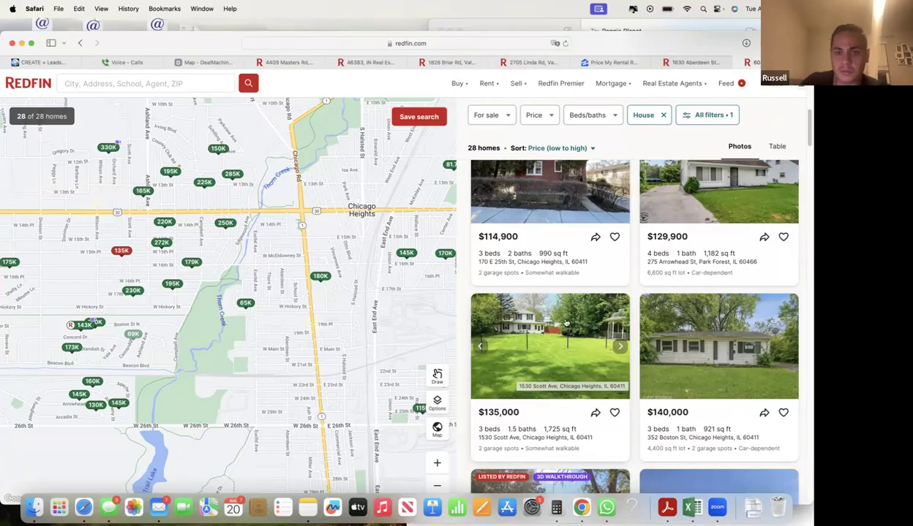
left_click(58, 63)
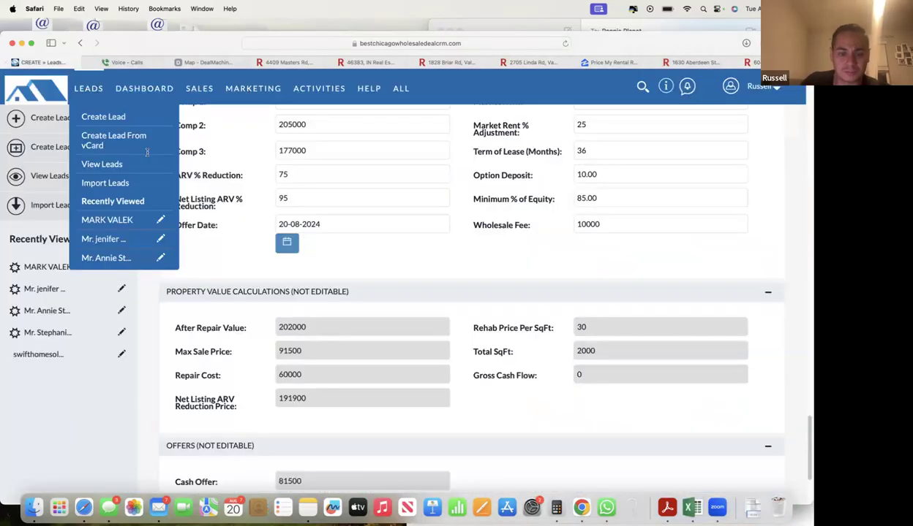
- Check the ARV % Reduction of 75 and the resulting 81500 Cash Offer
double_click(312, 175)
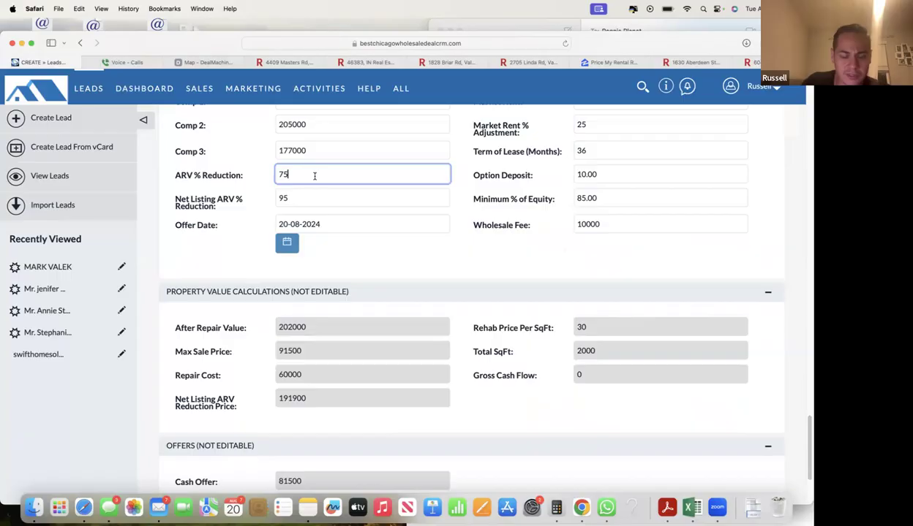
left_click(219, 236)
scroll(227, 248, "down", 2)
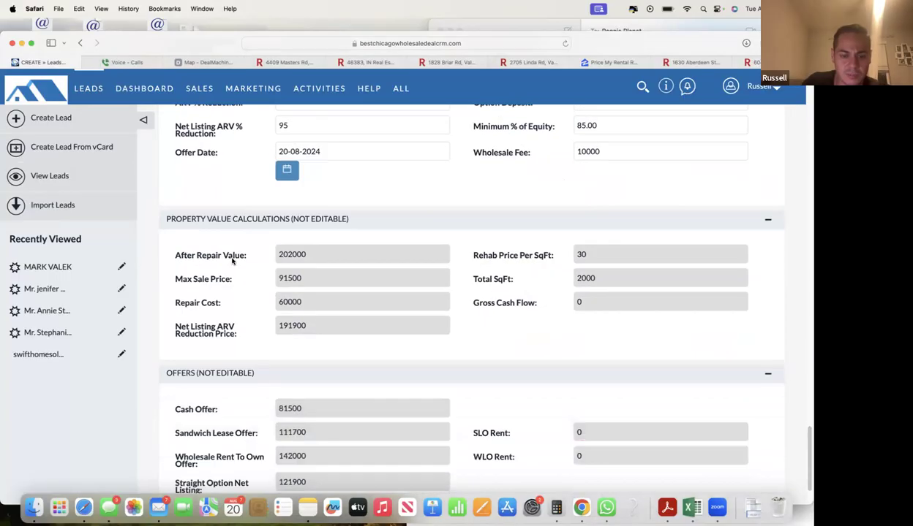
scroll(229, 260, "up", 3)
scroll(226, 264, "down", 5)
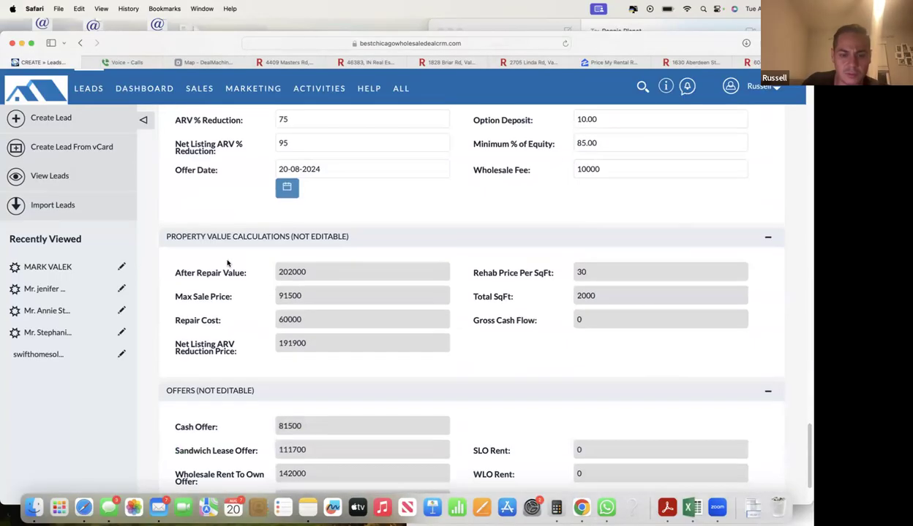
left_click_drag(272, 326, 308, 326)
left_click(493, 331)
- Confirm the 10000 Wholesale Fee, then bring up the '1630 Purchase contract' email
scroll(493, 329, "up", 4)
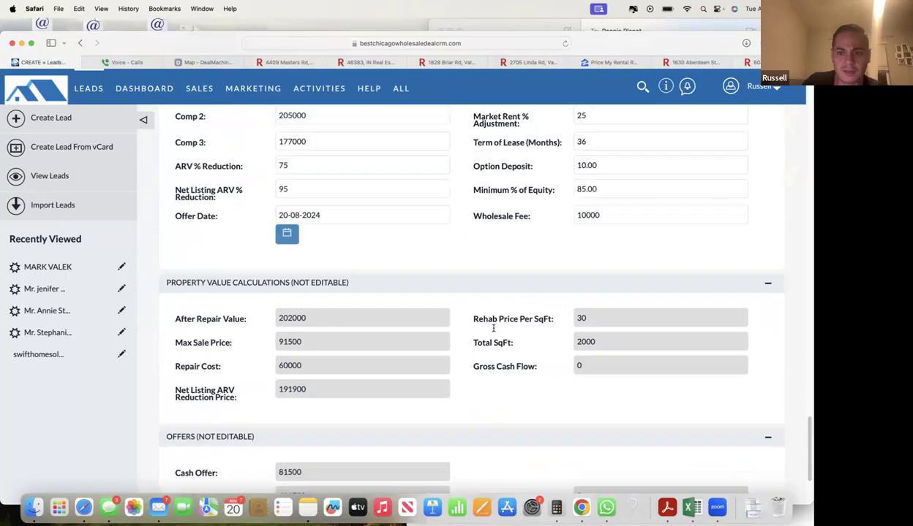
left_click(599, 215)
scroll(516, 358, "down", 4)
left_click_drag(325, 321, 270, 319)
left_click(288, 326)
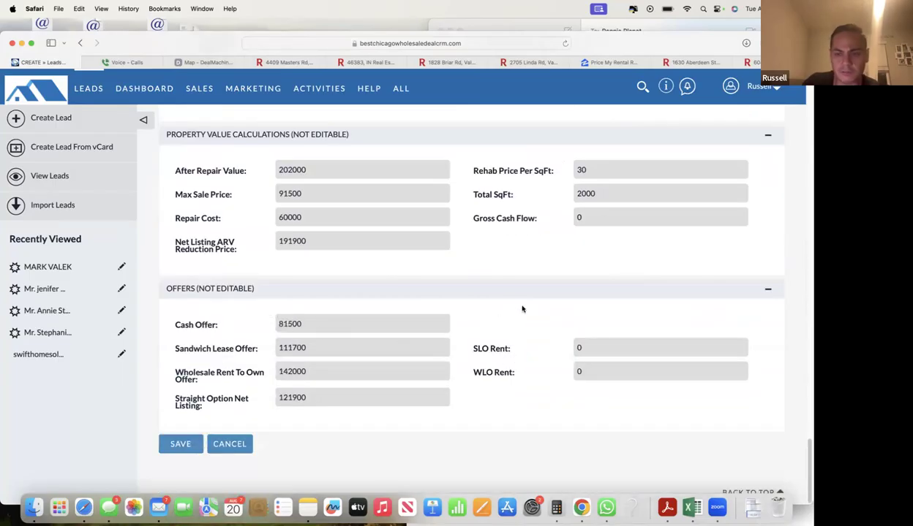
scroll(516, 308, "up", 5)
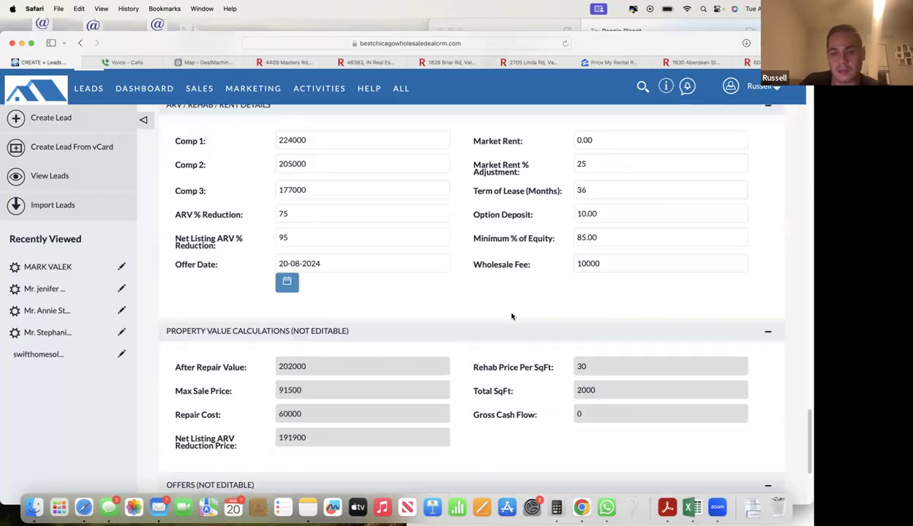
double_click(578, 264)
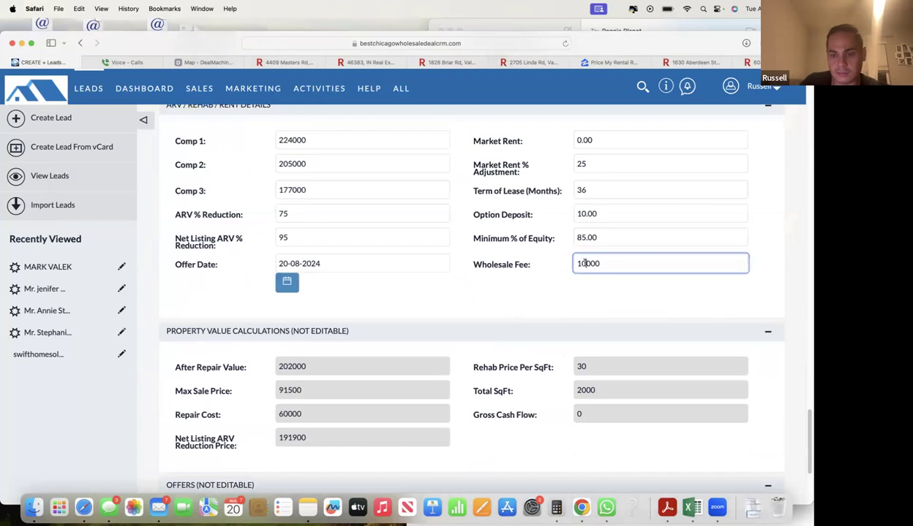
left_click(581, 268)
left_click(535, 297)
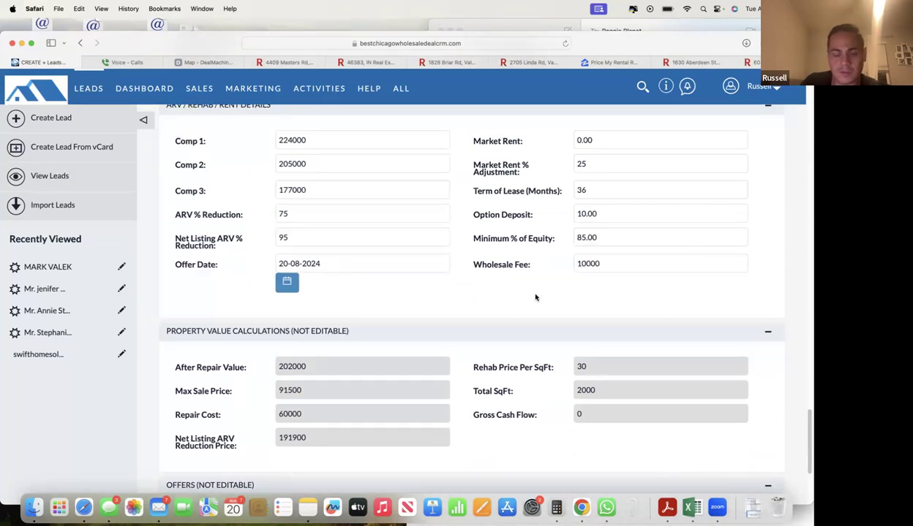
scroll(276, 336, "down", 4)
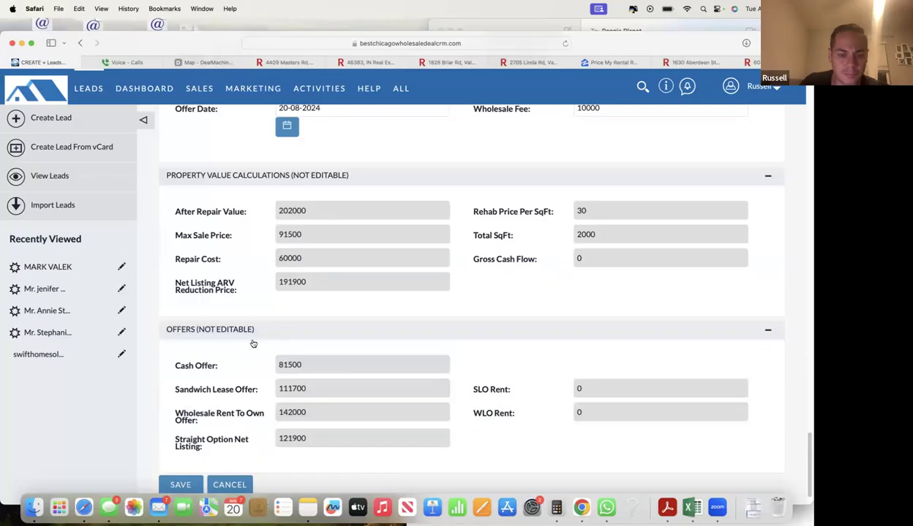
left_click(158, 507)
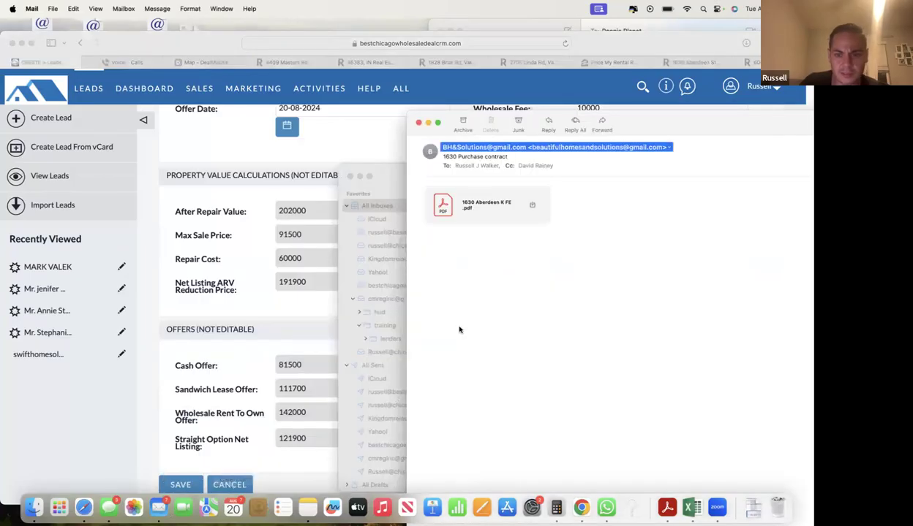
- Preview the contract PDF, then reply asking if the updated agreement showing an 80,000 purchase price arrived
double_click(484, 208)
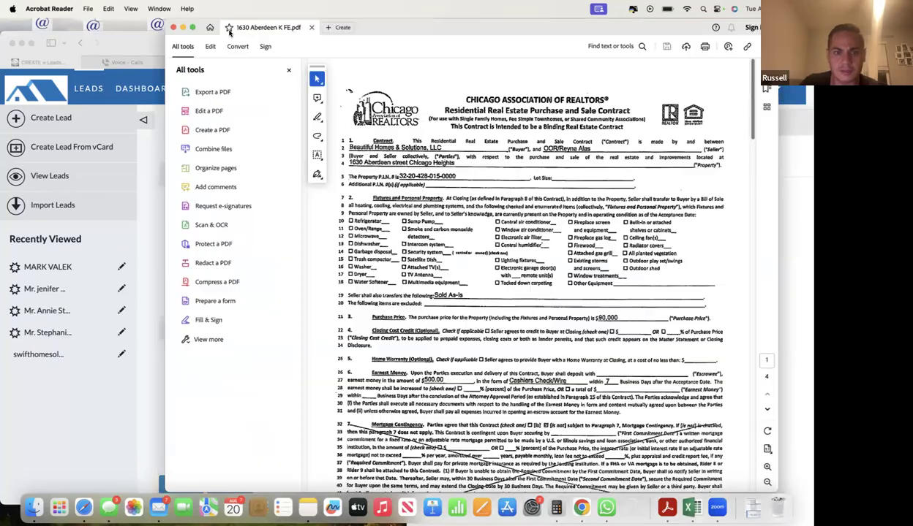
left_click(173, 27)
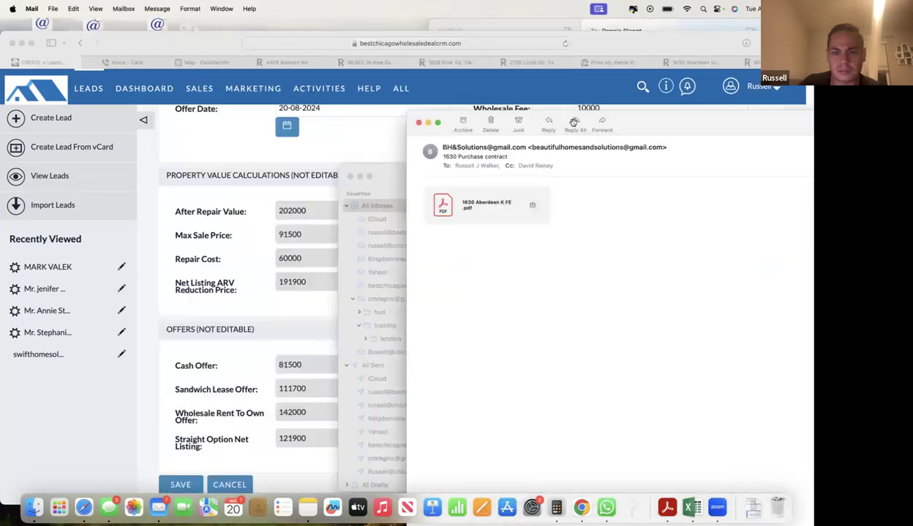
type("H")
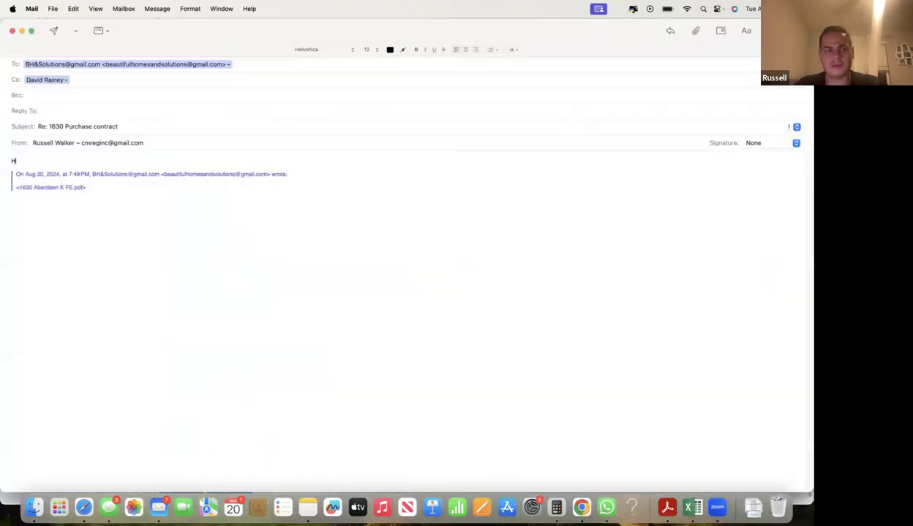
type("ey did you get updated agreement showing u")
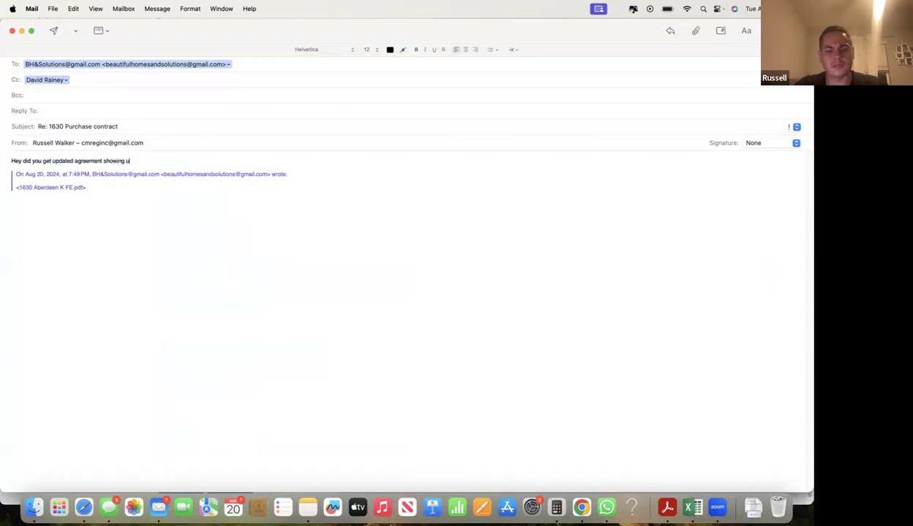
type("80,000 purchsae price/")
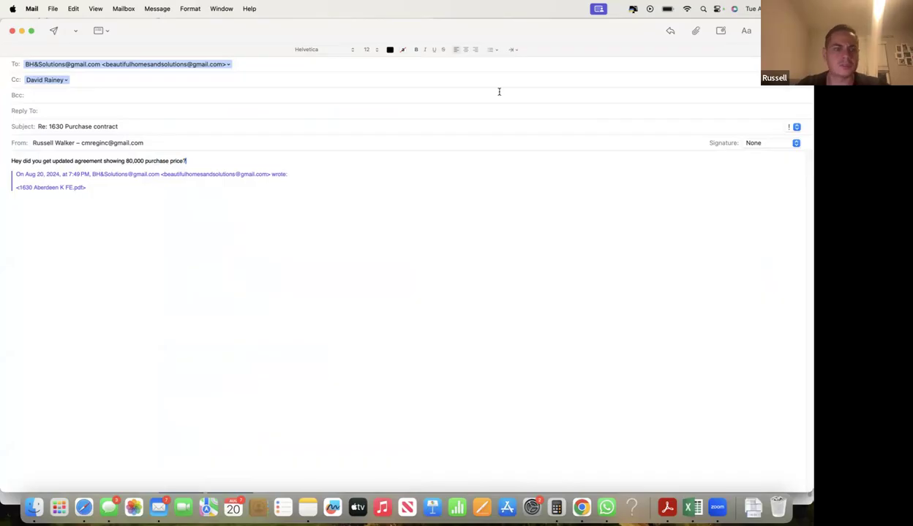
left_click(54, 31)
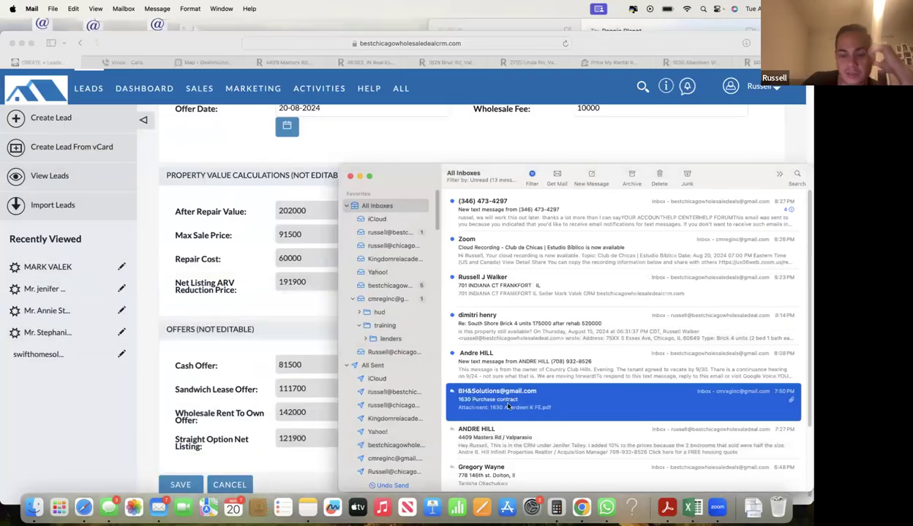
double_click(508, 407)
left_click(75, 222)
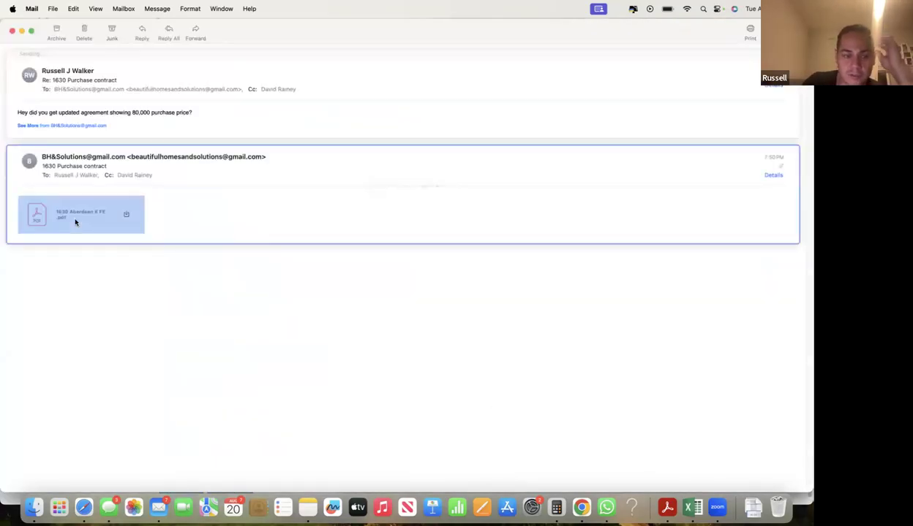
double_click(75, 223)
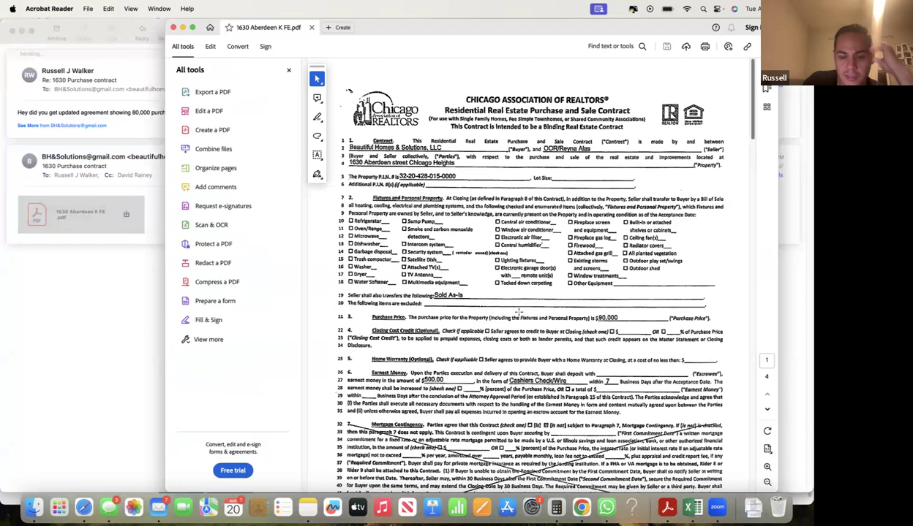
scroll(519, 313, "down", 2)
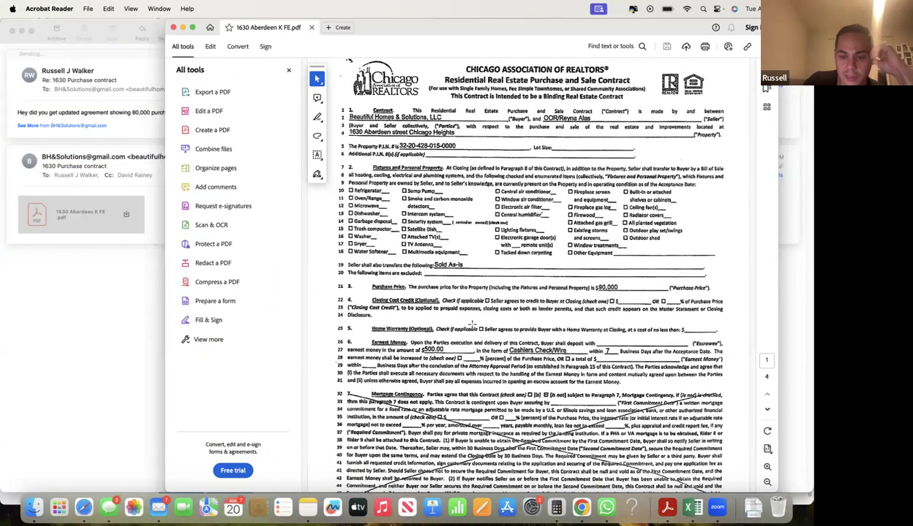
scroll(460, 317, "down", 3)
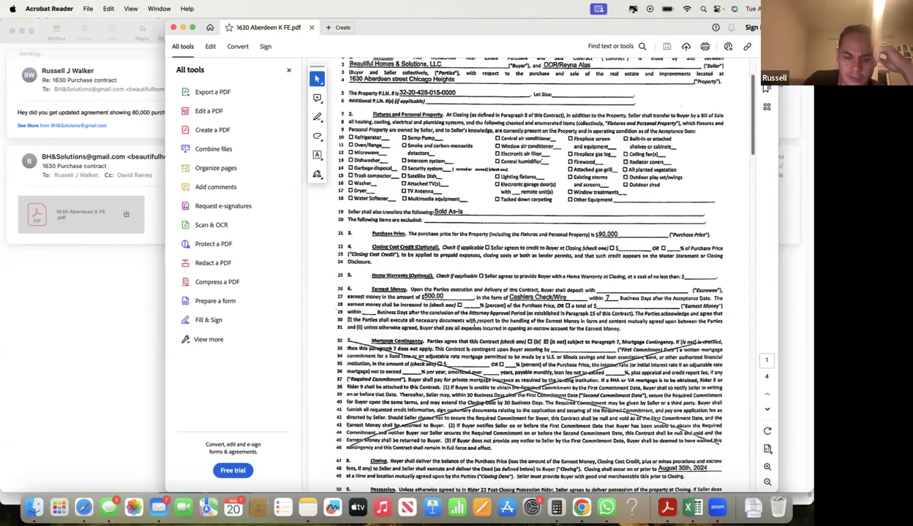
scroll(472, 324, "down", 4)
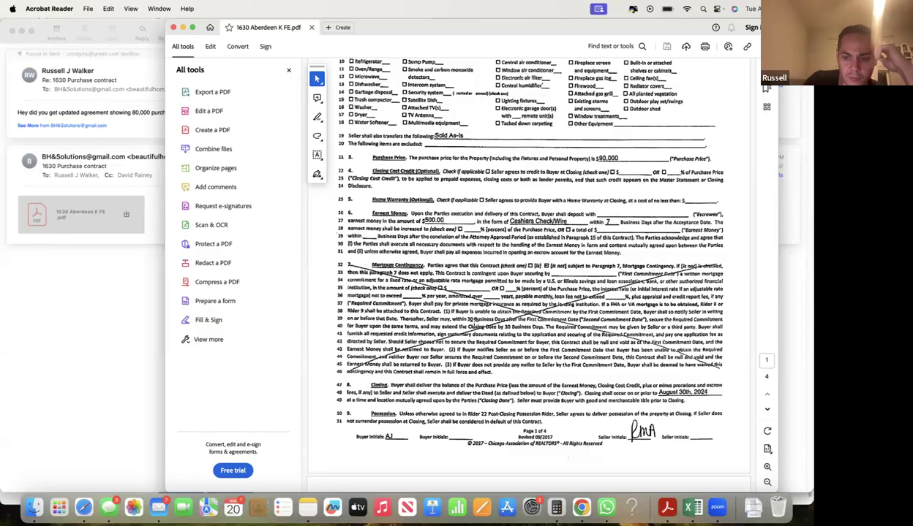
scroll(511, 278, "up", 5)
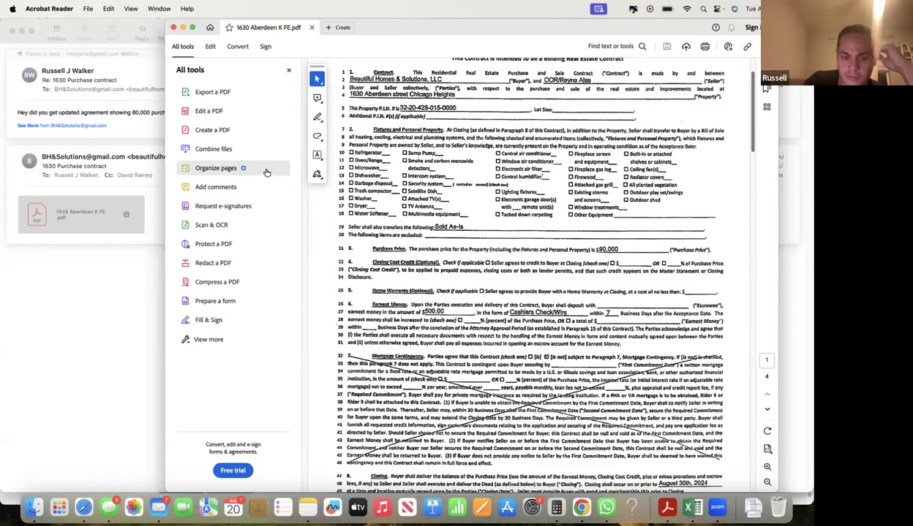
left_click(172, 28)
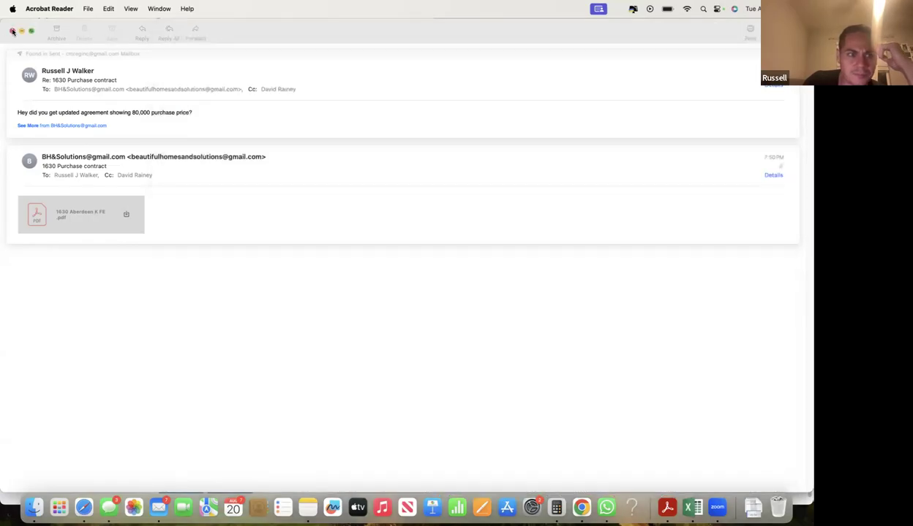
left_click(12, 30)
- Save the lead, then load the '4 Offers Letter of Intent' template into a new seller email
scroll(283, 321, "down", 1)
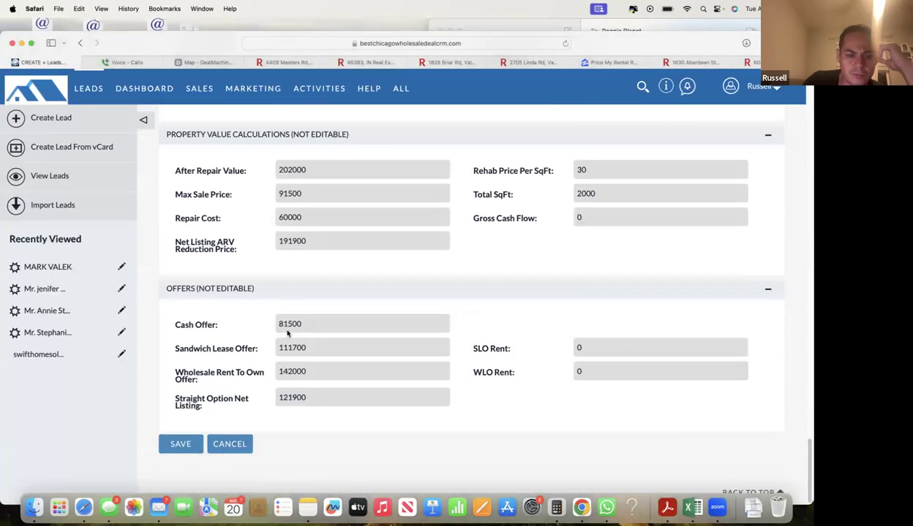
left_click(184, 438)
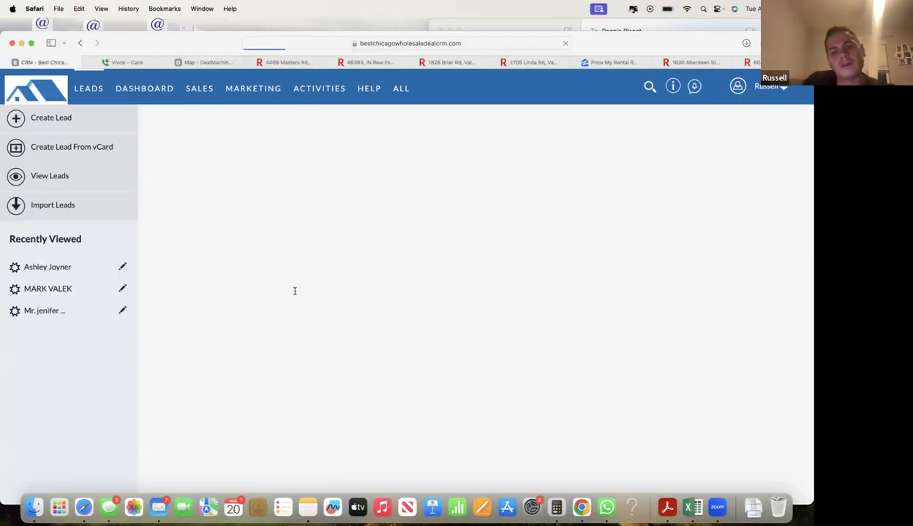
left_click(468, 168)
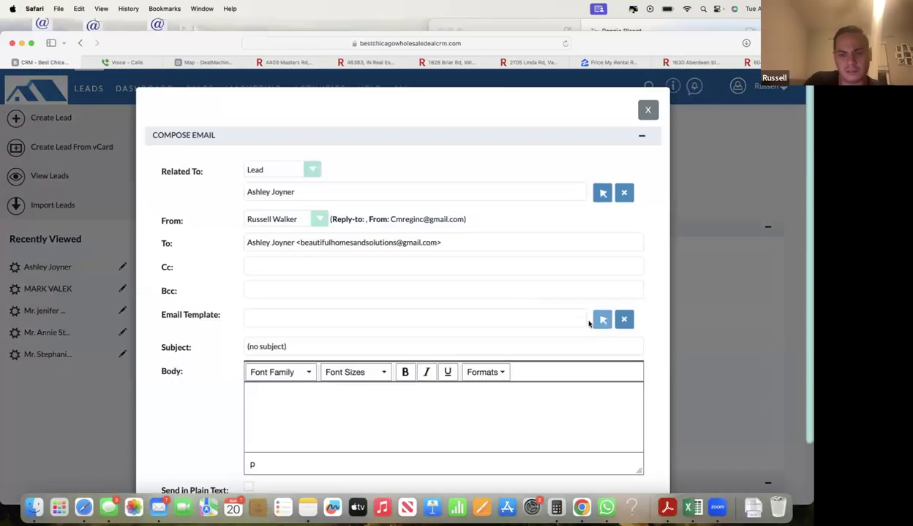
left_click(599, 319)
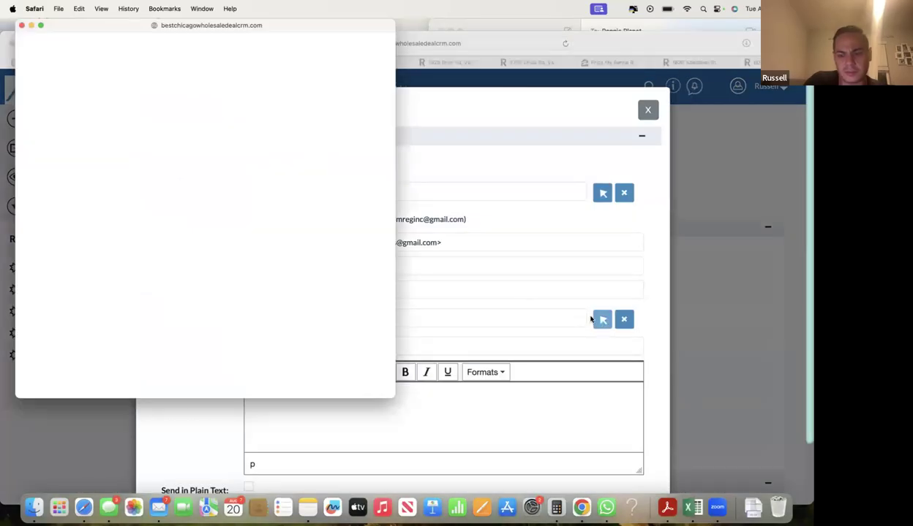
scroll(59, 307, "down", 2)
scroll(59, 307, "down", 5)
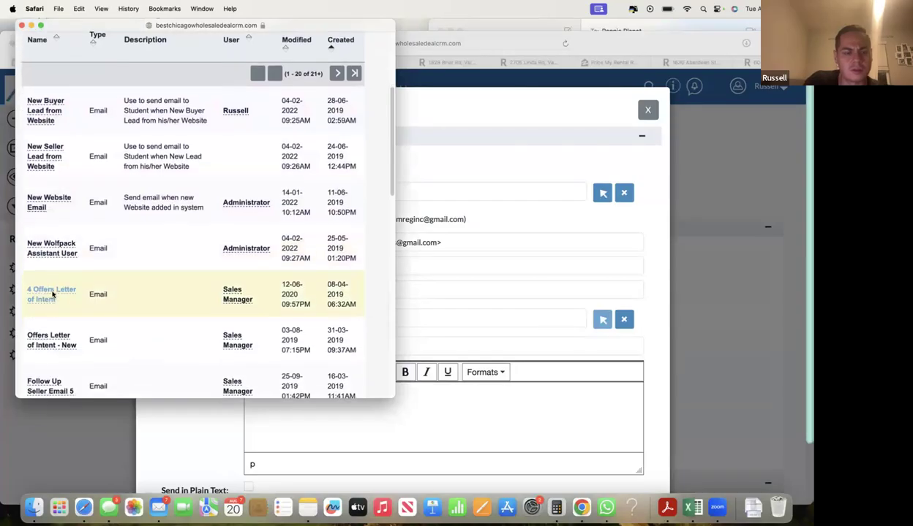
left_click(51, 287)
left_click(409, 208)
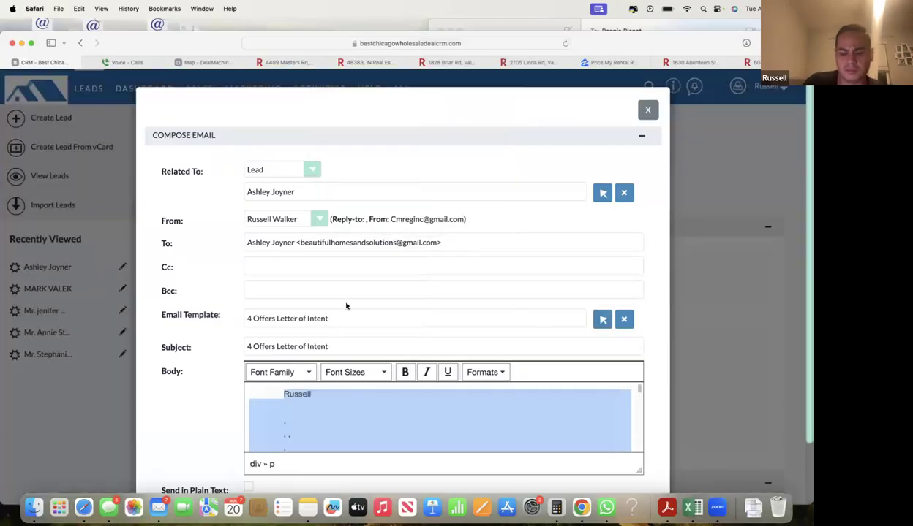
- Delete the stray dots and blank lines in the letter body
scroll(591, 348, "down", 2)
scroll(594, 401, "down", 3)
scroll(462, 408, "up", 5)
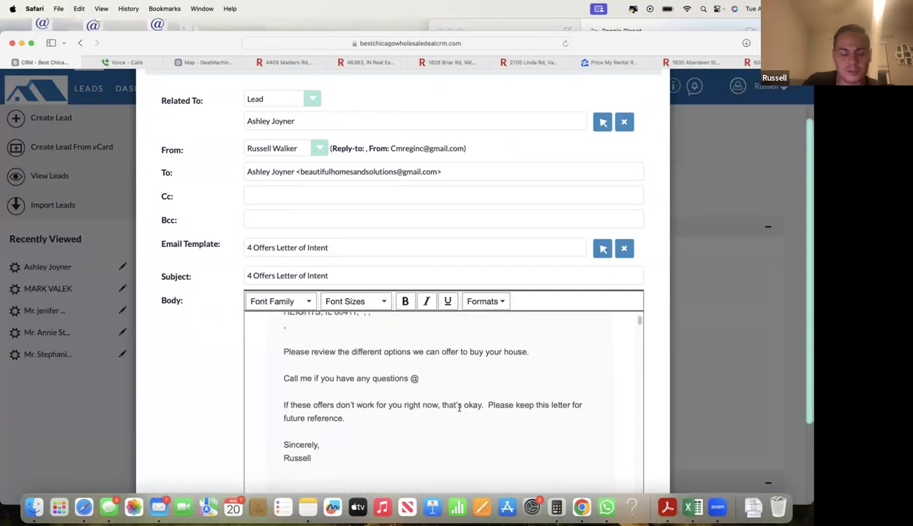
scroll(458, 406, "down", 6)
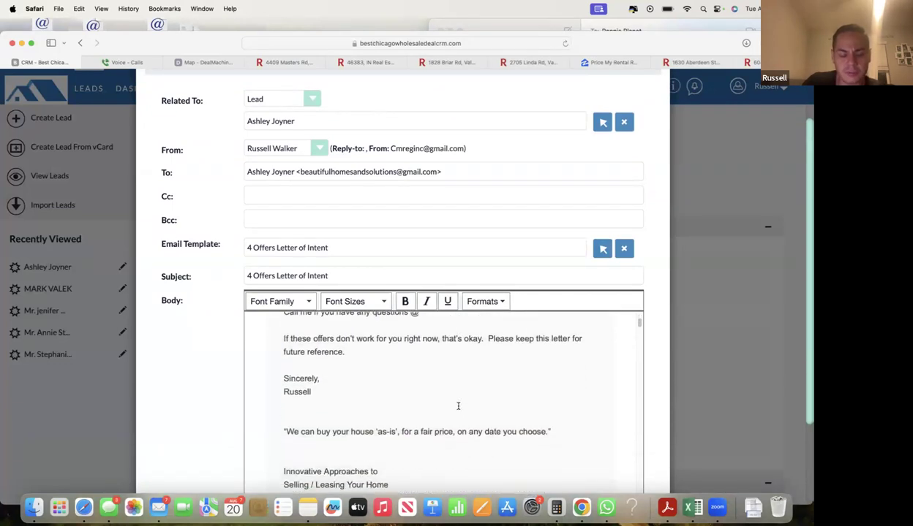
scroll(458, 406, "down", 3)
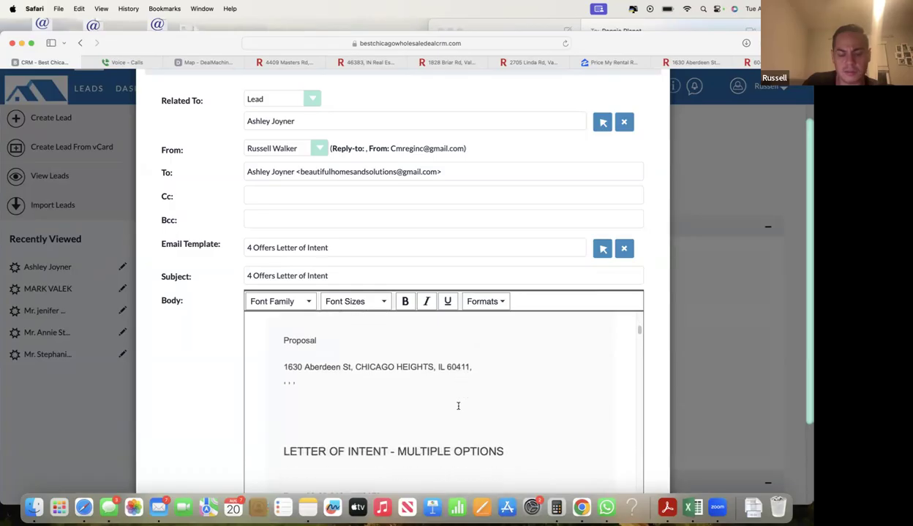
left_click_drag(388, 425, 266, 380)
key("BackSpace")
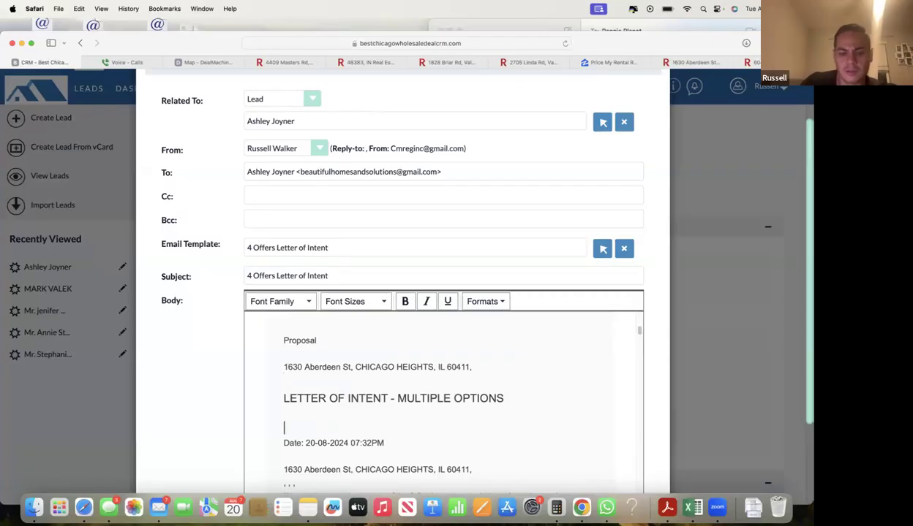
- Delete the OPTION 2 and OPTION 3 sections
scroll(306, 384, "down", 8)
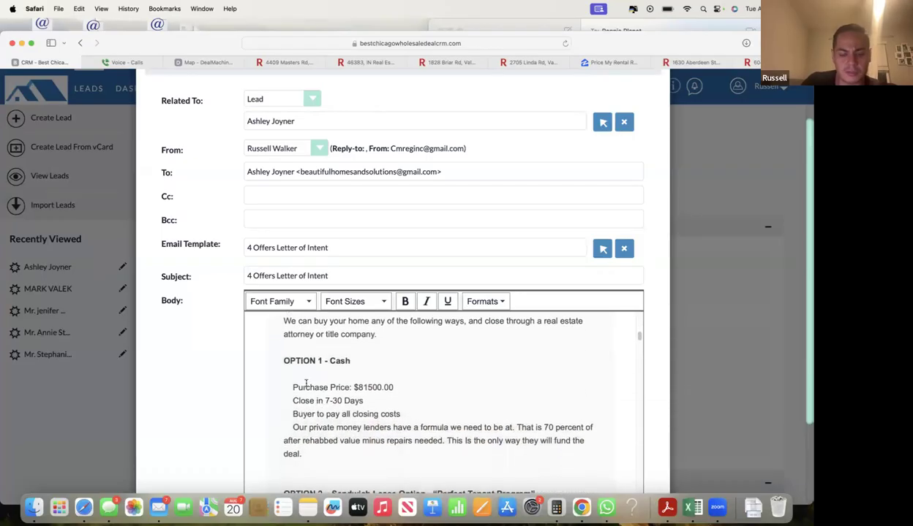
left_click_drag(285, 351, 379, 425)
left_click(291, 391)
scroll(289, 395, "down", 5)
key("BackSpace")
- Delete the OPTION 5 section and the leftover empty lines above OPTION 4
scroll(284, 413, "up", 5)
left_click_drag(283, 413, 435, 469)
key("BackSpace")
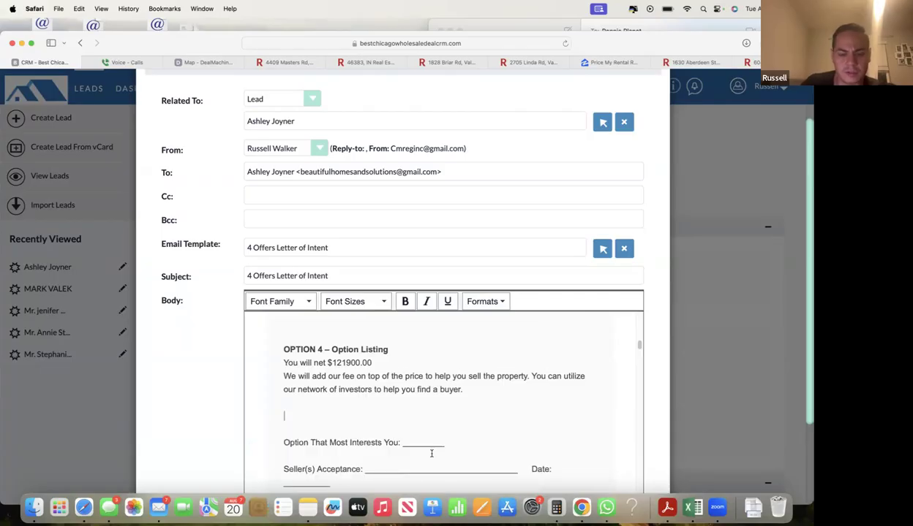
key("BackSpace")
scroll(334, 398, "up", 2)
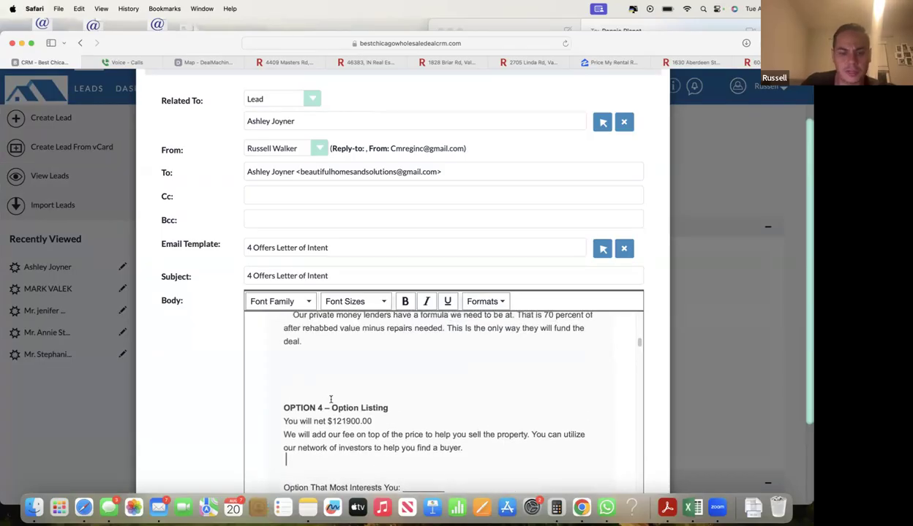
key("BackSpace")
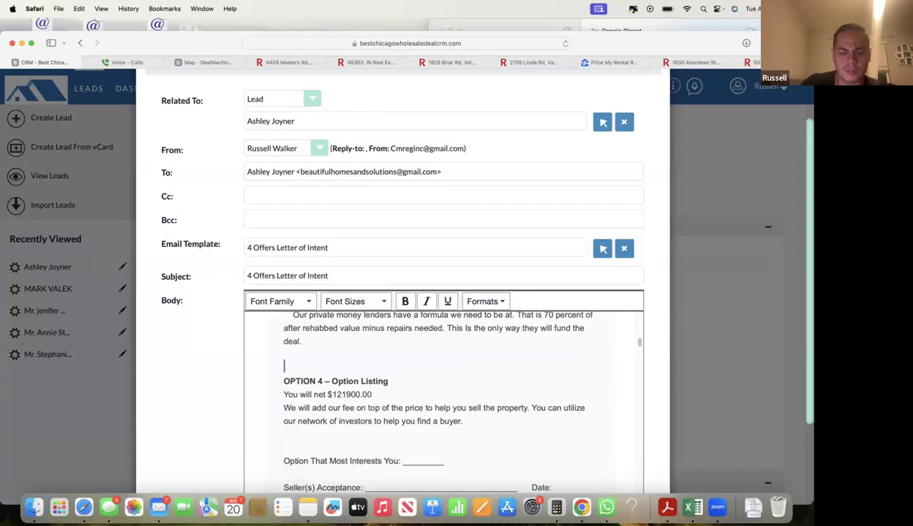
- Review the letter from OPTION 1 - Cash ($81500.00) through OPTION 4 ($121900.00)
scroll(334, 398, "up", 2)
left_click(307, 332)
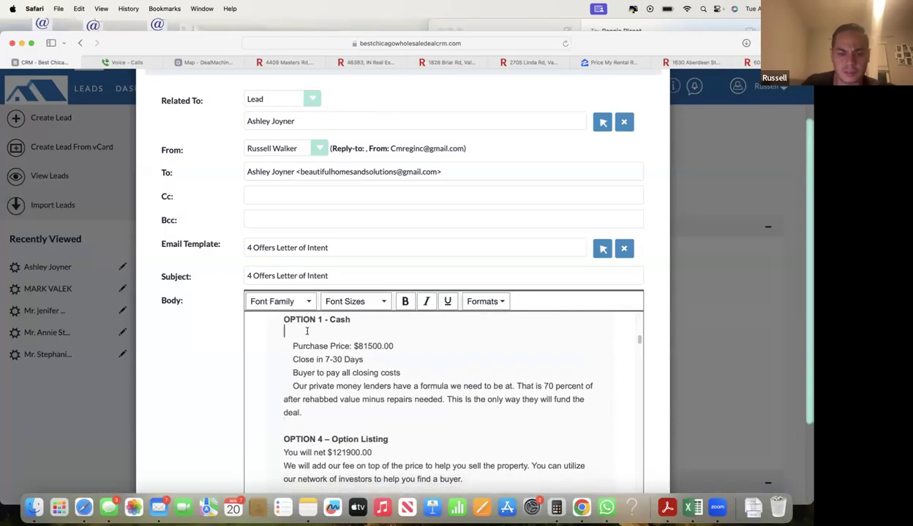
scroll(309, 343, "down", 5)
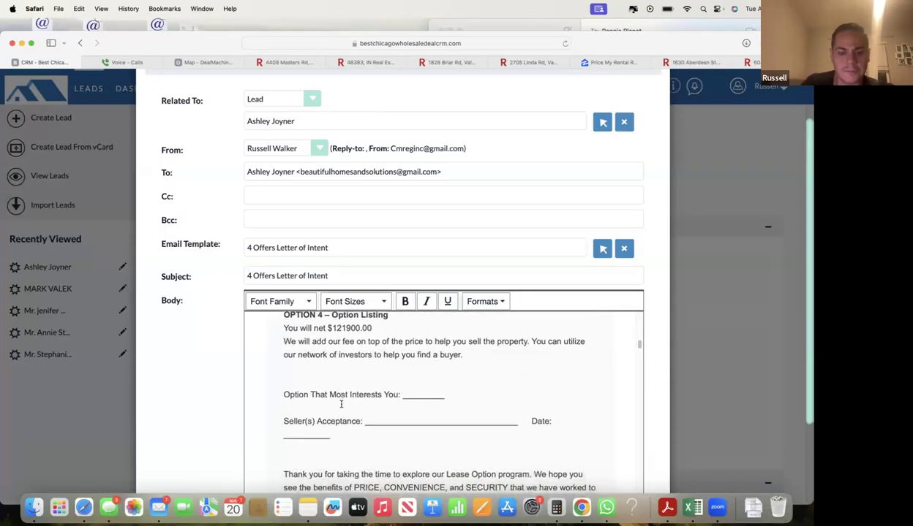
scroll(336, 418, "down", 5)
left_click_drag(285, 381, 483, 507)
left_click(452, 269)
scroll(423, 297, "up", 5)
scroll(422, 300, "down", 2)
scroll(422, 301, "up", 1)
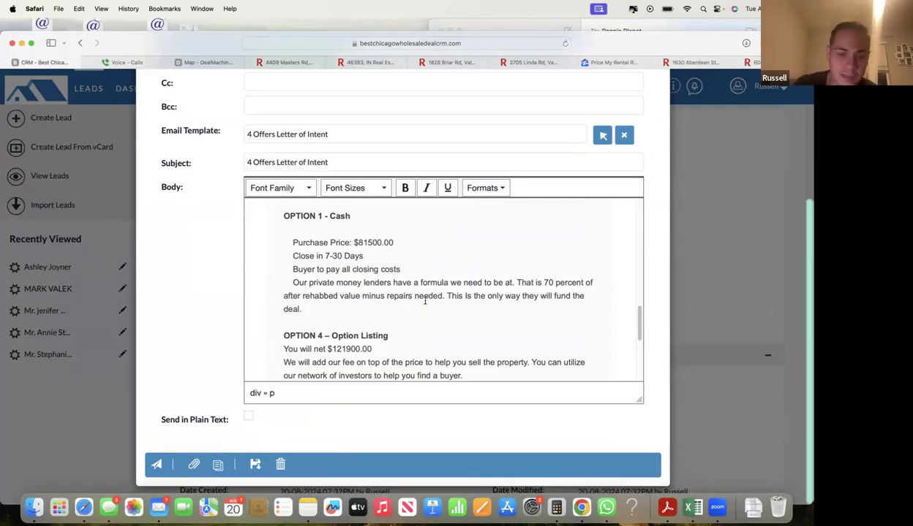
- Highlight and review the purchase lines and the OPTION 4 block of the letter
left_click_drag(324, 241, 373, 272)
left_click(373, 272)
left_click_drag(285, 332, 351, 364)
scroll(352, 363, "down", 3)
scroll(344, 351, "up", 3)
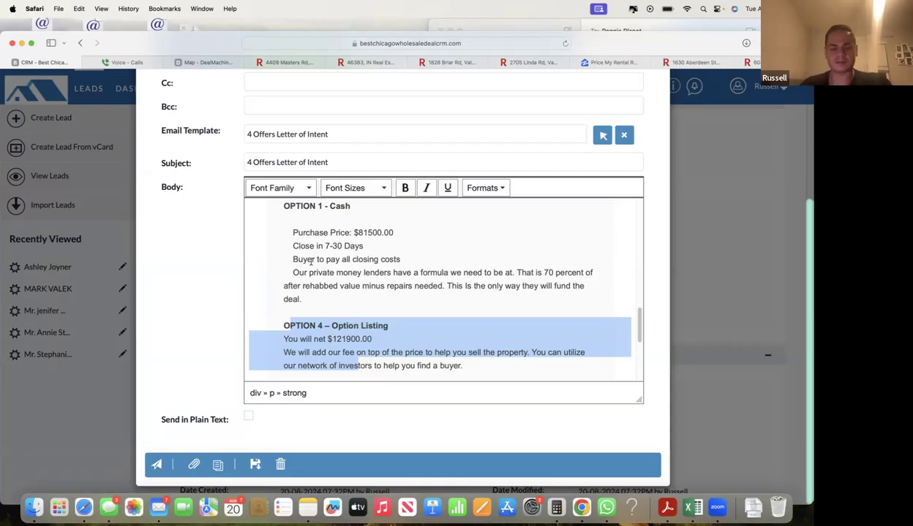
left_click(337, 340)
left_click_drag(306, 316, 383, 350)
left_click_drag(295, 352, 397, 365)
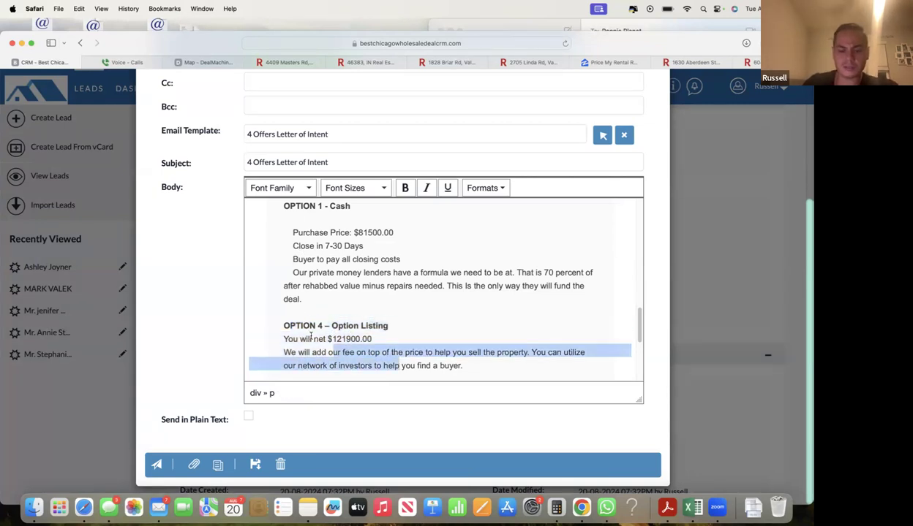
left_click(298, 338)
left_click_drag(286, 322, 401, 363)
left_click(401, 362)
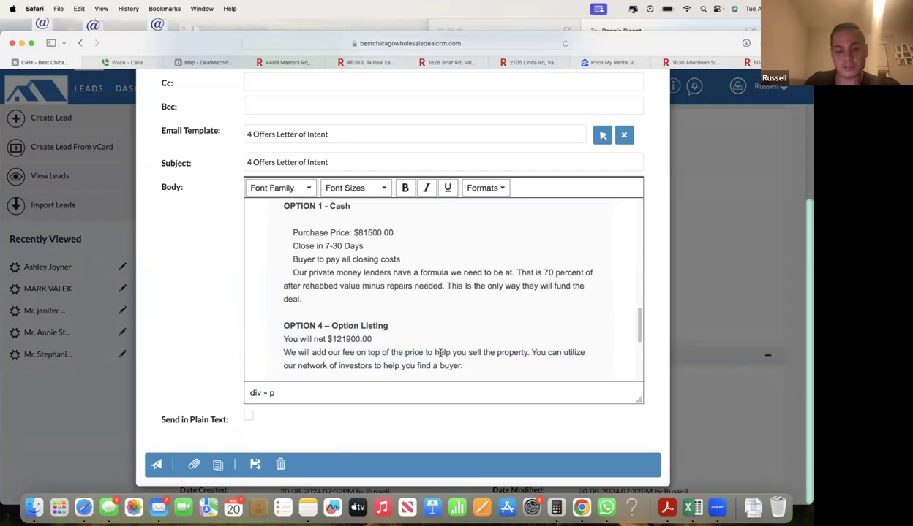
left_click_drag(327, 321, 401, 362)
left_click(401, 362)
scroll(329, 305, "up", 1)
- Delete the blank line under OPTION 1 - Cash
left_click(290, 233)
key("BackSpace")
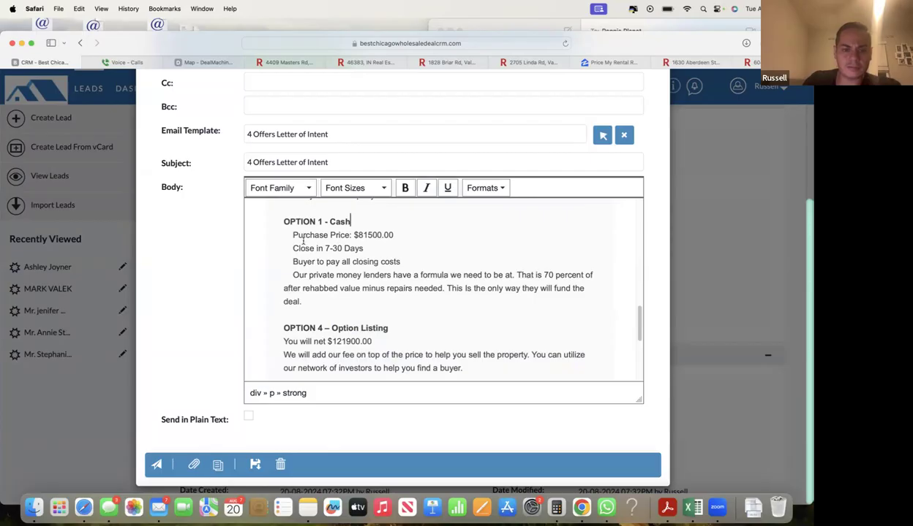
scroll(303, 241, "up", 1)
left_click_drag(283, 245, 364, 327)
left_click(358, 324)
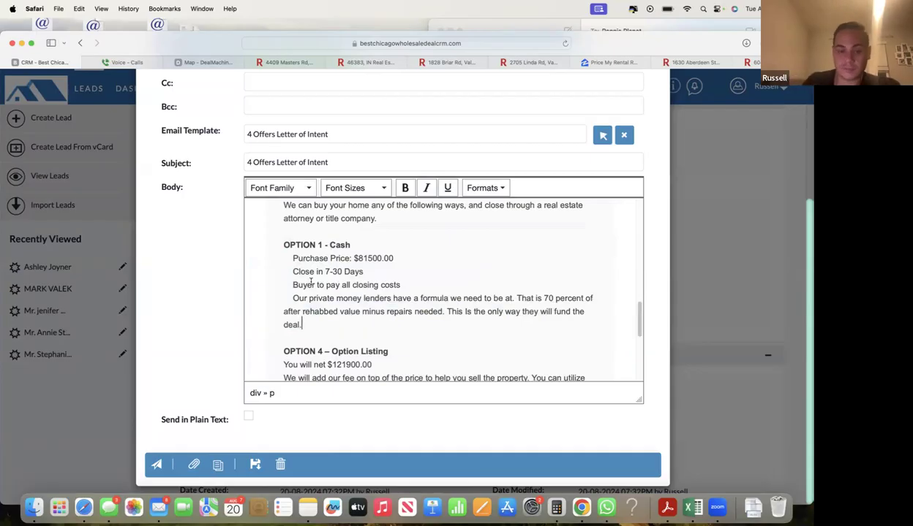
- Delete the blank line after 'find a buyer.' in OPTION 4
scroll(311, 281, "down", 10)
scroll(300, 270, "up", 9)
scroll(295, 258, "down", 2)
left_click_drag(283, 275, 484, 326)
left_click(484, 326)
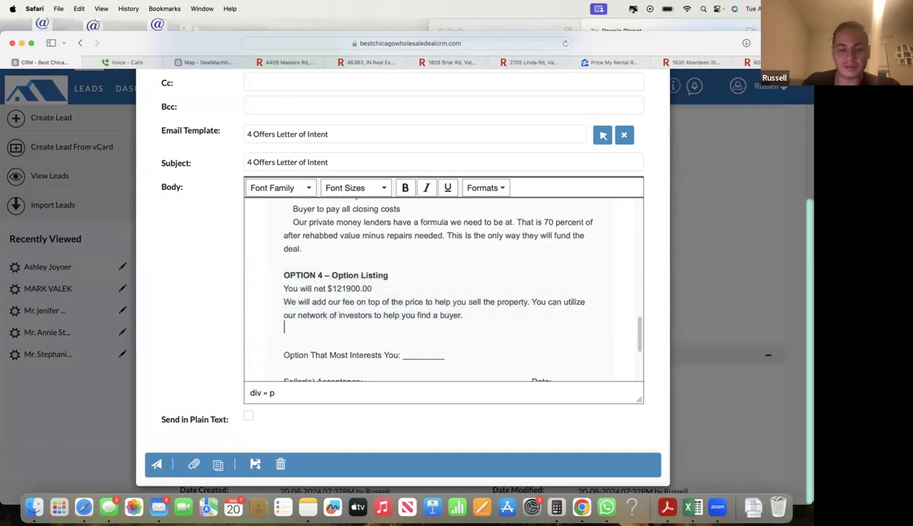
key("BackSpace")
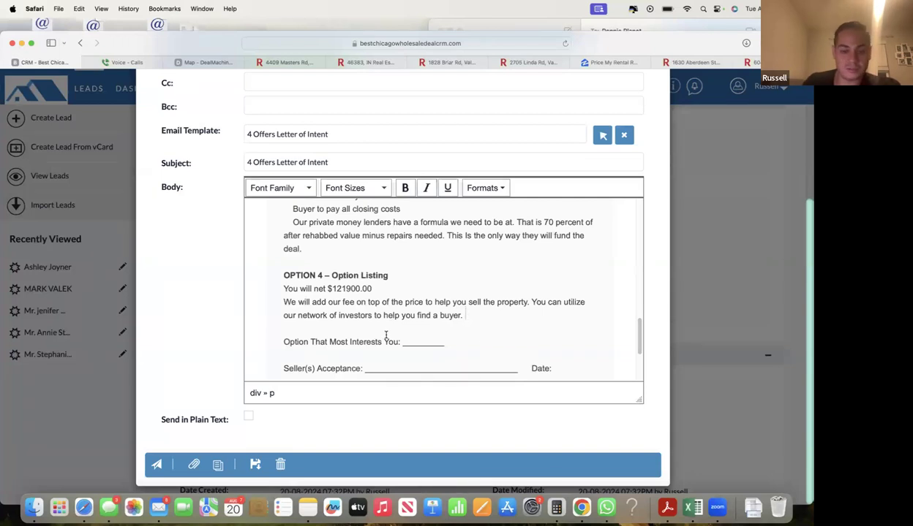
- Check the tightened OPTION 4 paragraph and shift the browser window slightly left
left_click_drag(279, 276, 443, 322)
left_click(460, 316)
left_click(436, 325)
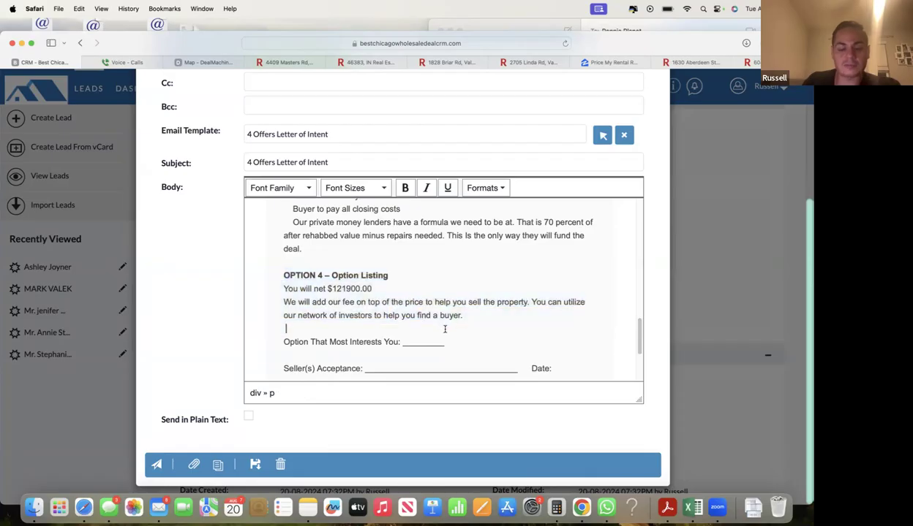
scroll(445, 330, "up", 2)
scroll(445, 330, "down", 1)
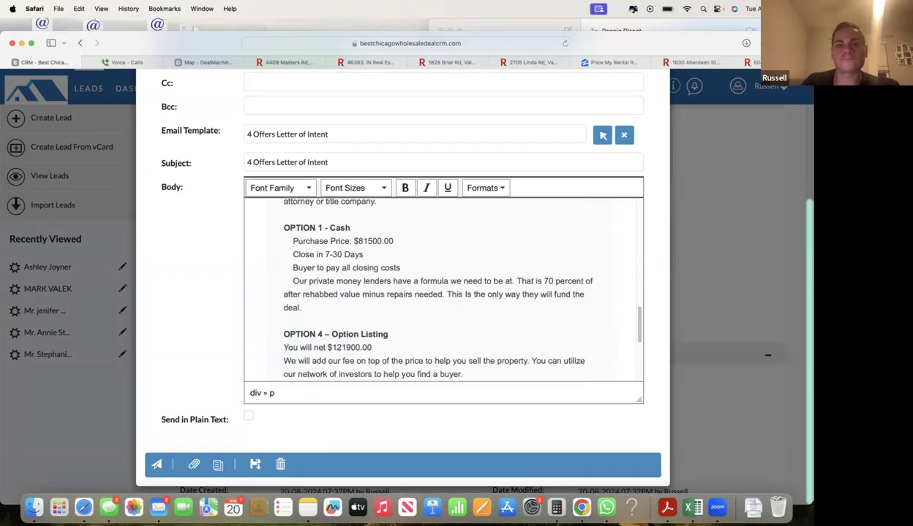
left_click_drag(599, 39, 578, 30)
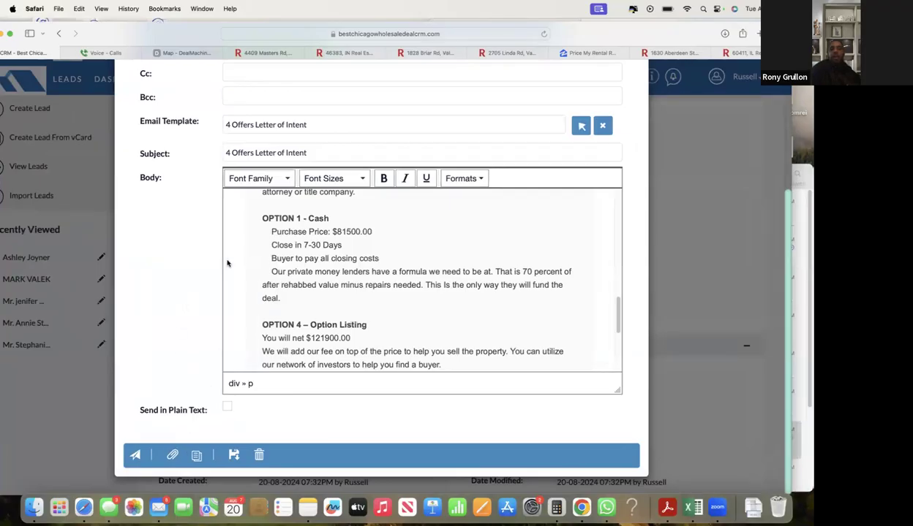
- Close the Compose Email modal and confirm discarding the letter-of-intent draft
scroll(541, 291, "up", 10)
scroll(628, 102, "up", 5)
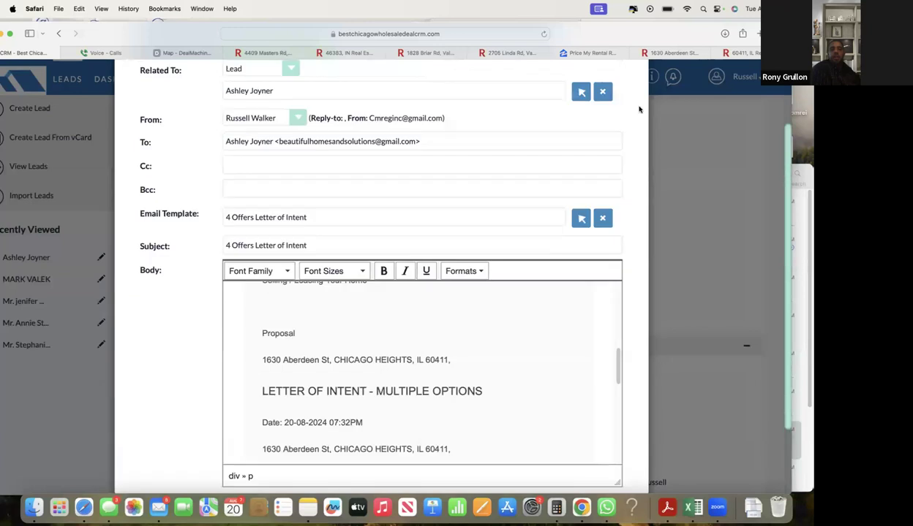
left_click(627, 101)
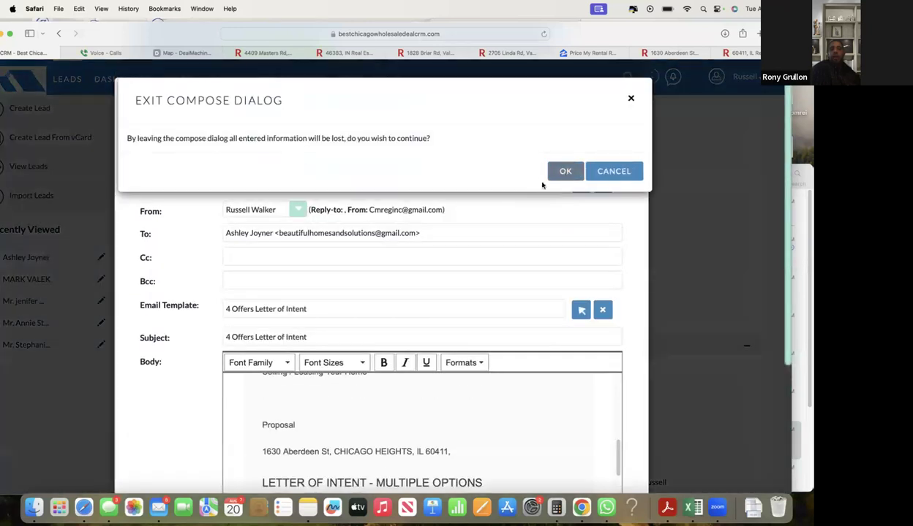
left_click(564, 172)
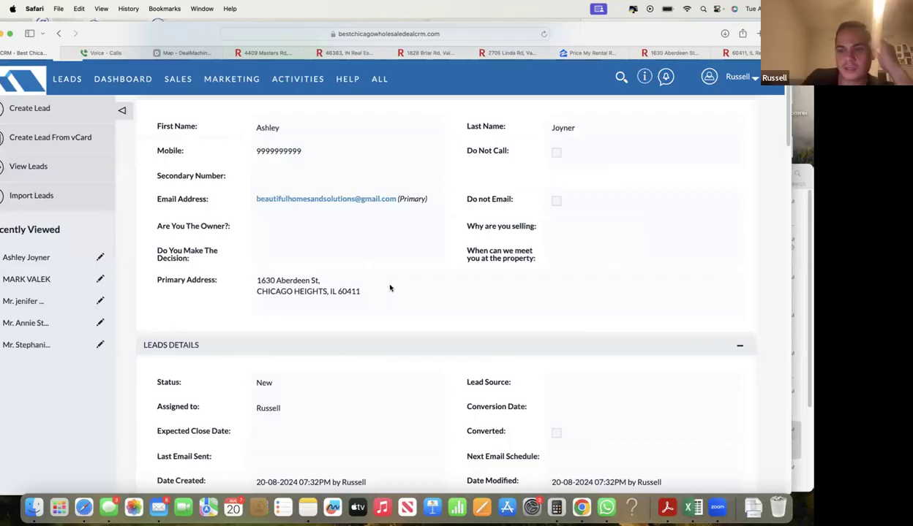
scroll(389, 269, "up", 2)
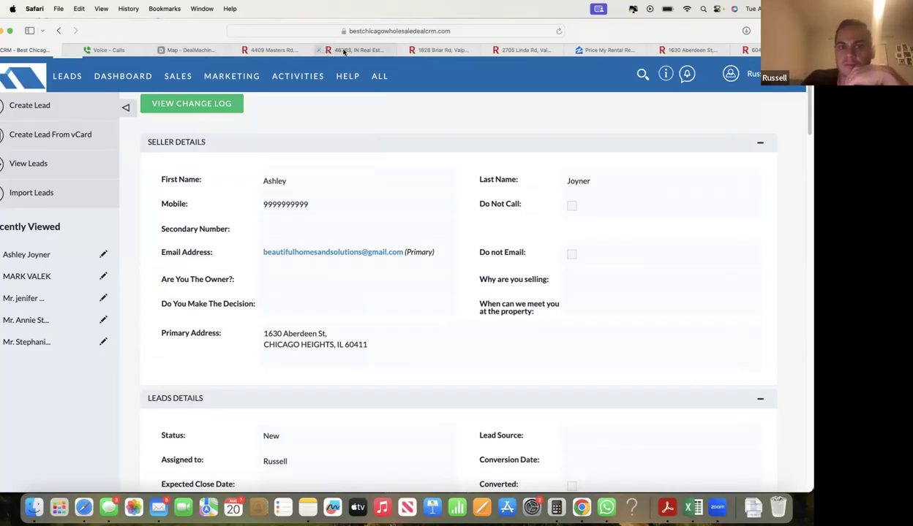
- In the Redfin 46383, IN search, set the property type filter to Mobile only
left_click(343, 50)
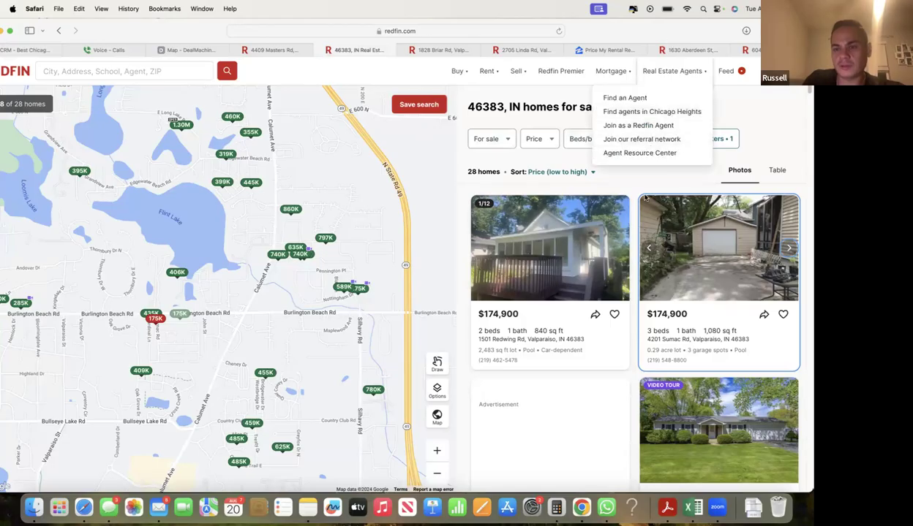
left_click(644, 139)
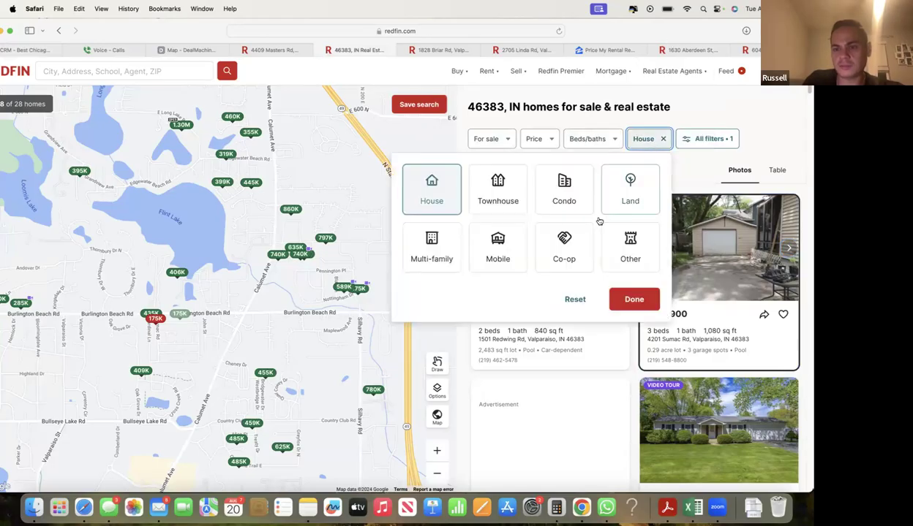
left_click(504, 269)
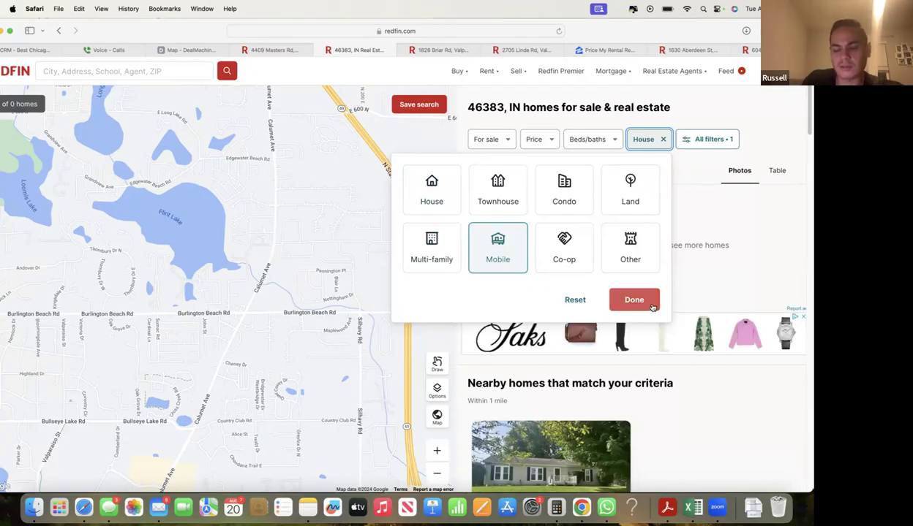
left_click(635, 300)
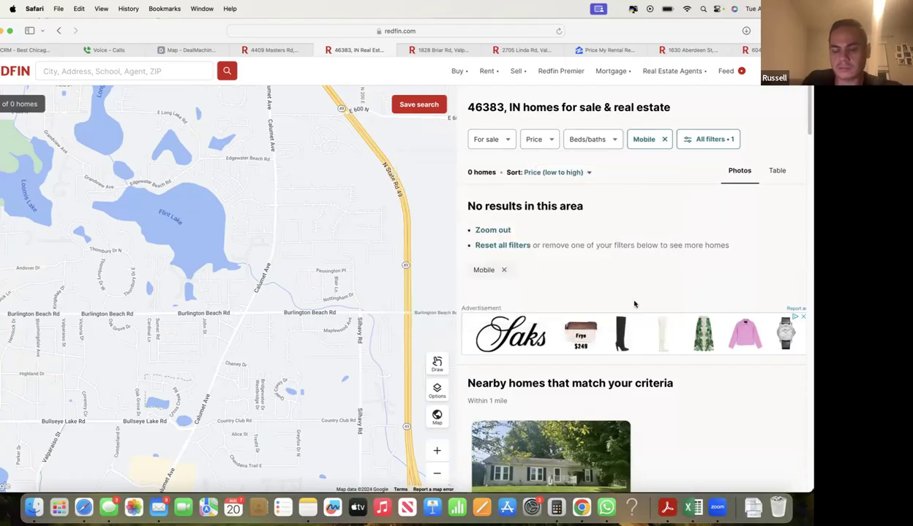